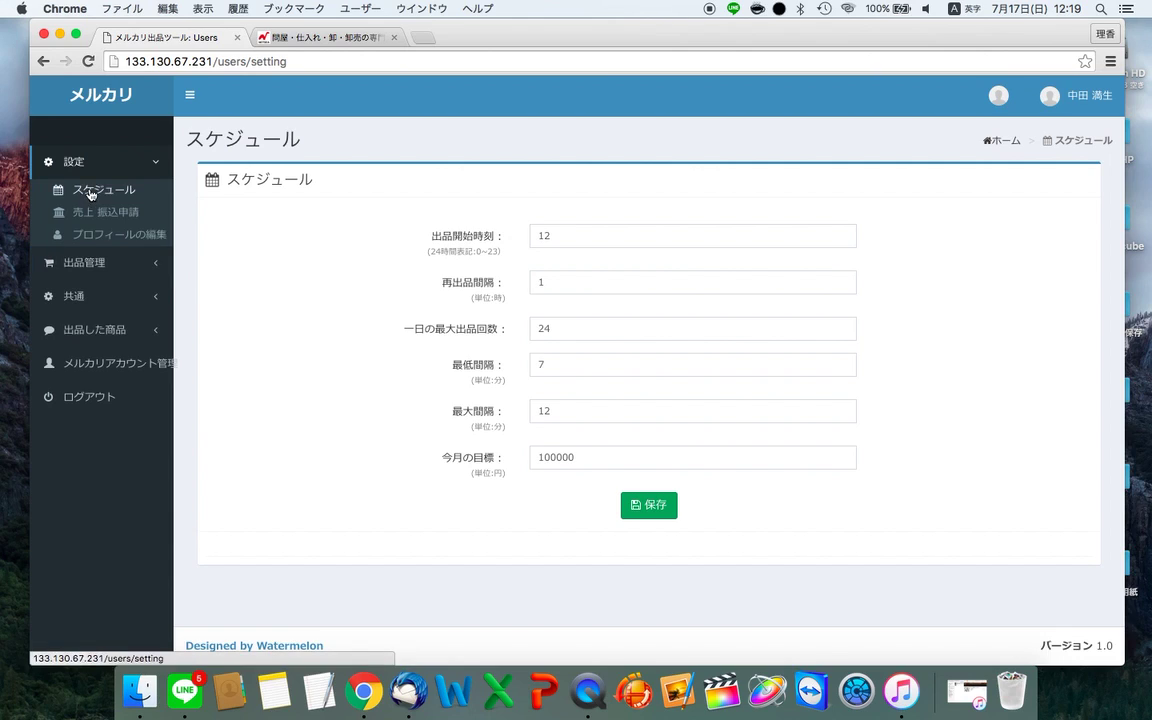
- Download template.zip from the 出品テンプレート button on the 出品管理 > 商品一括登録 page
click(105, 262)
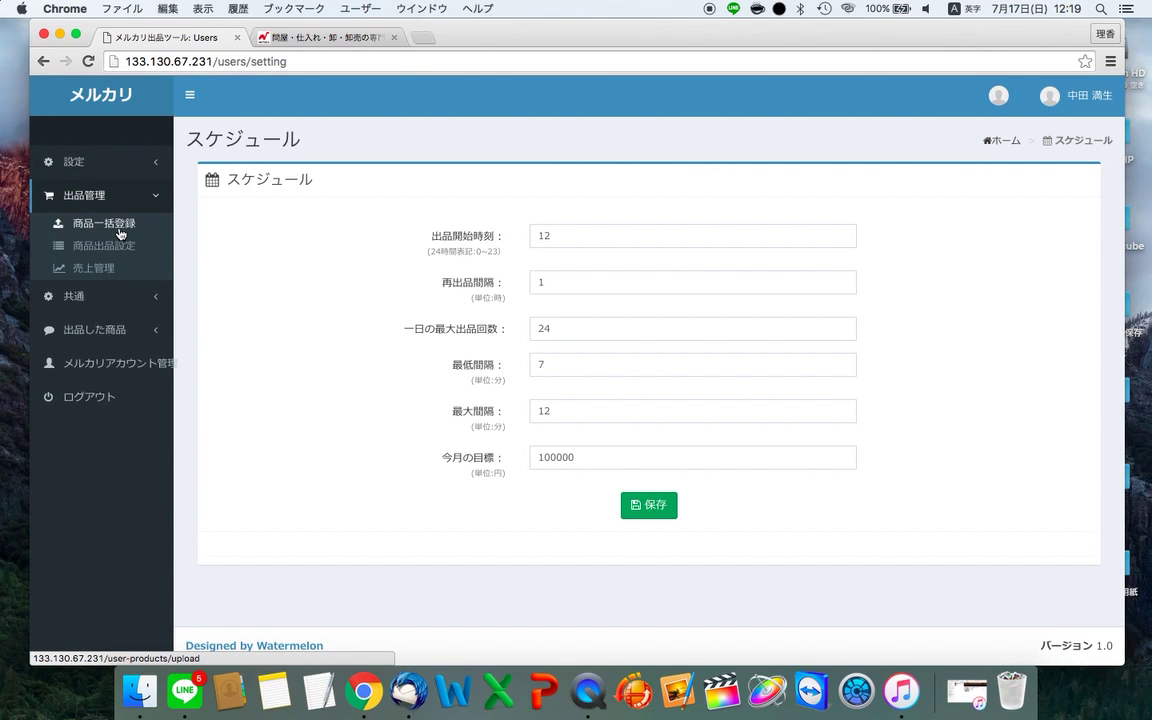
click(119, 225)
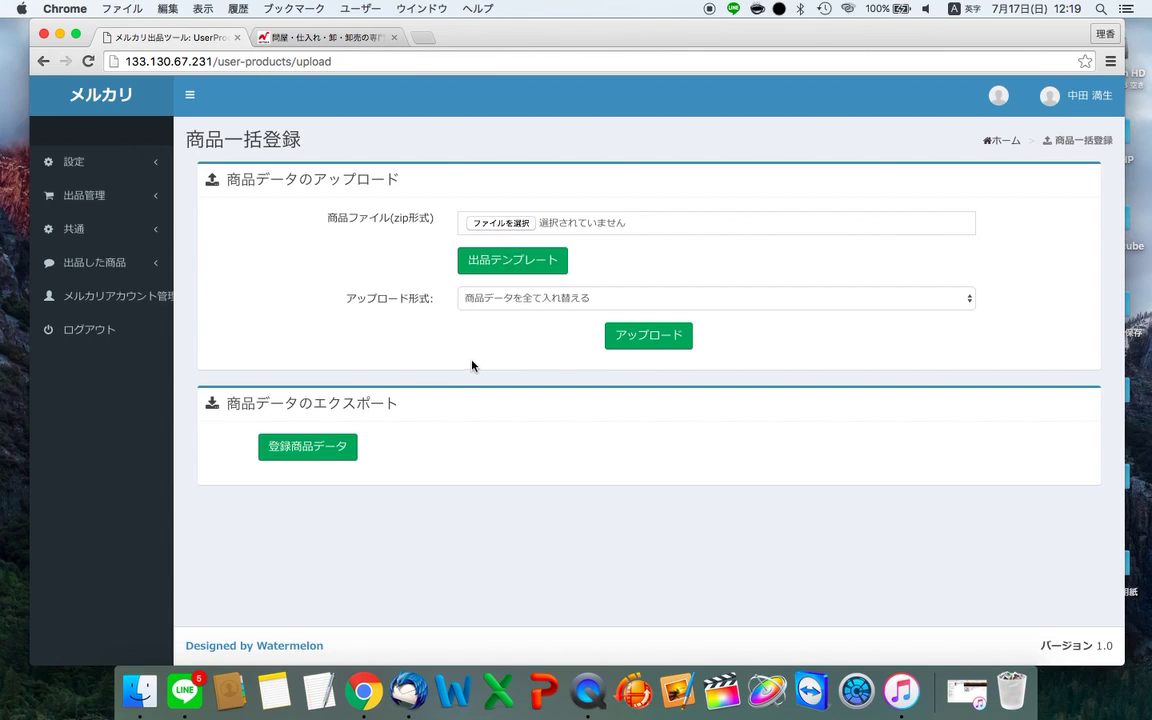
click(531, 264)
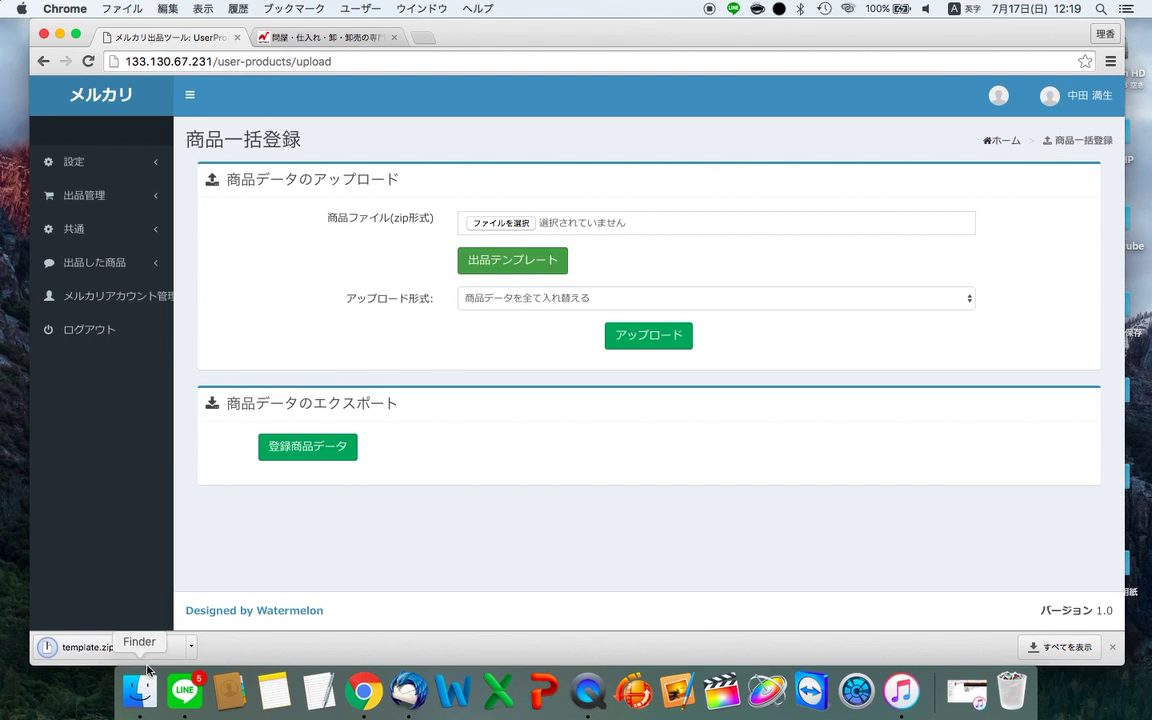
- Move template.zip from Downloads onto the desktop and unzip it
click(139, 701)
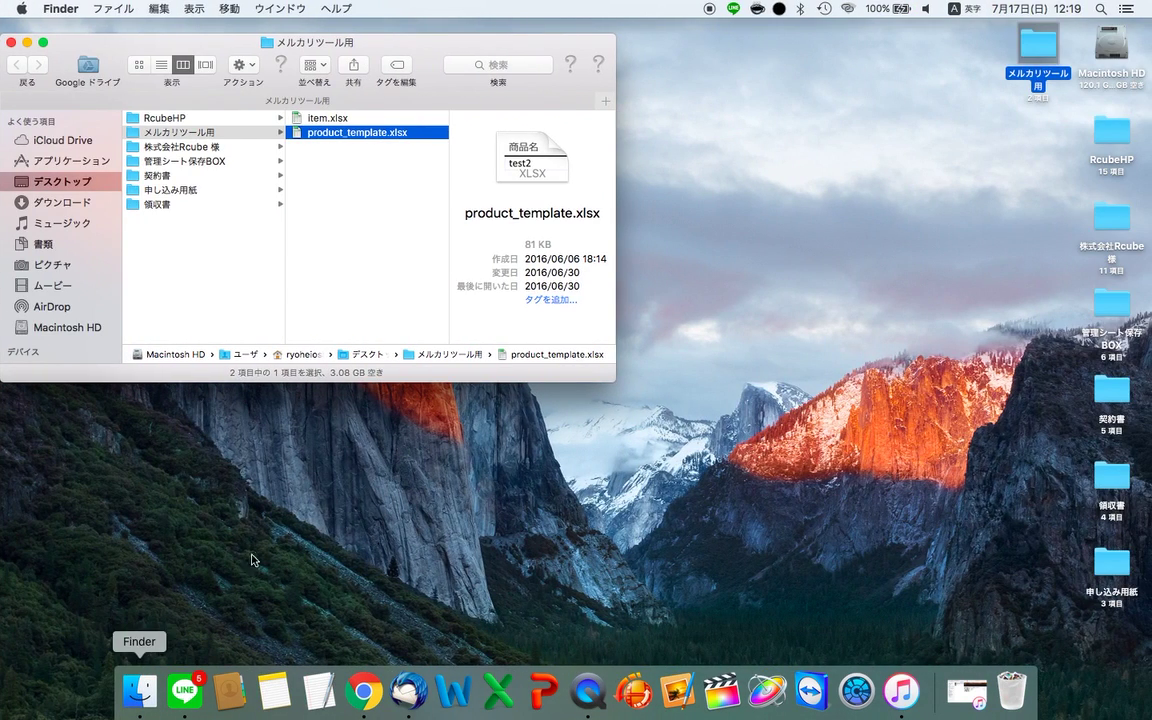
click(78, 201)
click(193, 140)
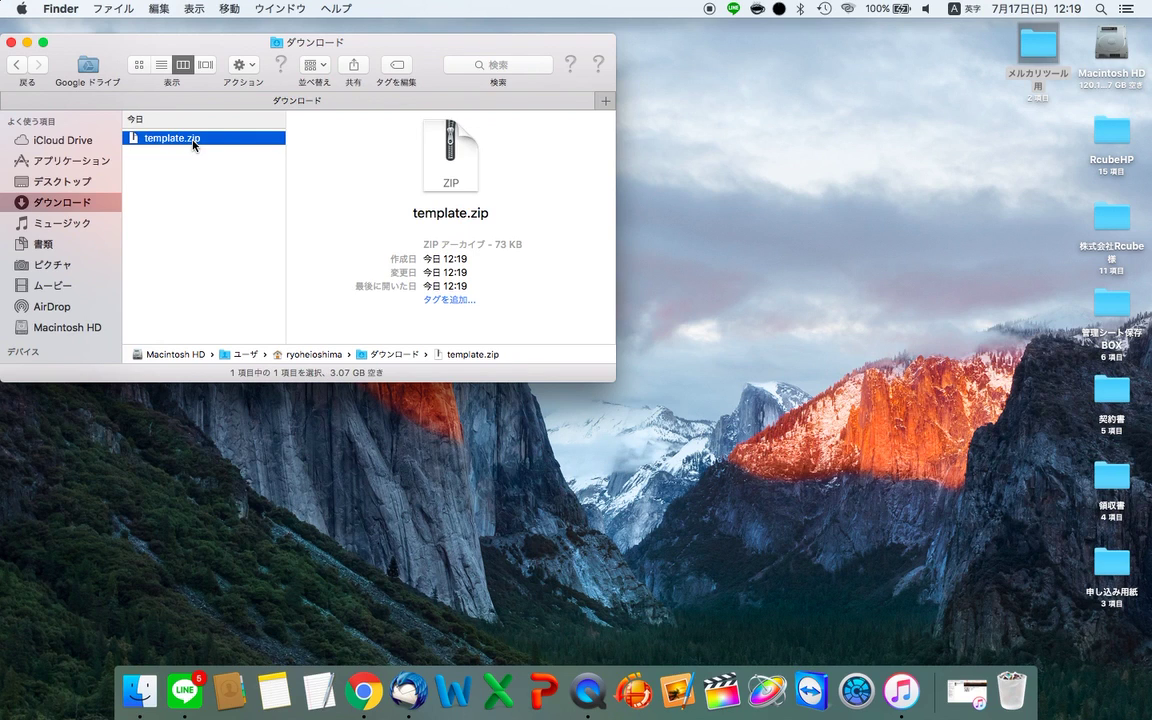
drag(193, 143, 915, 283)
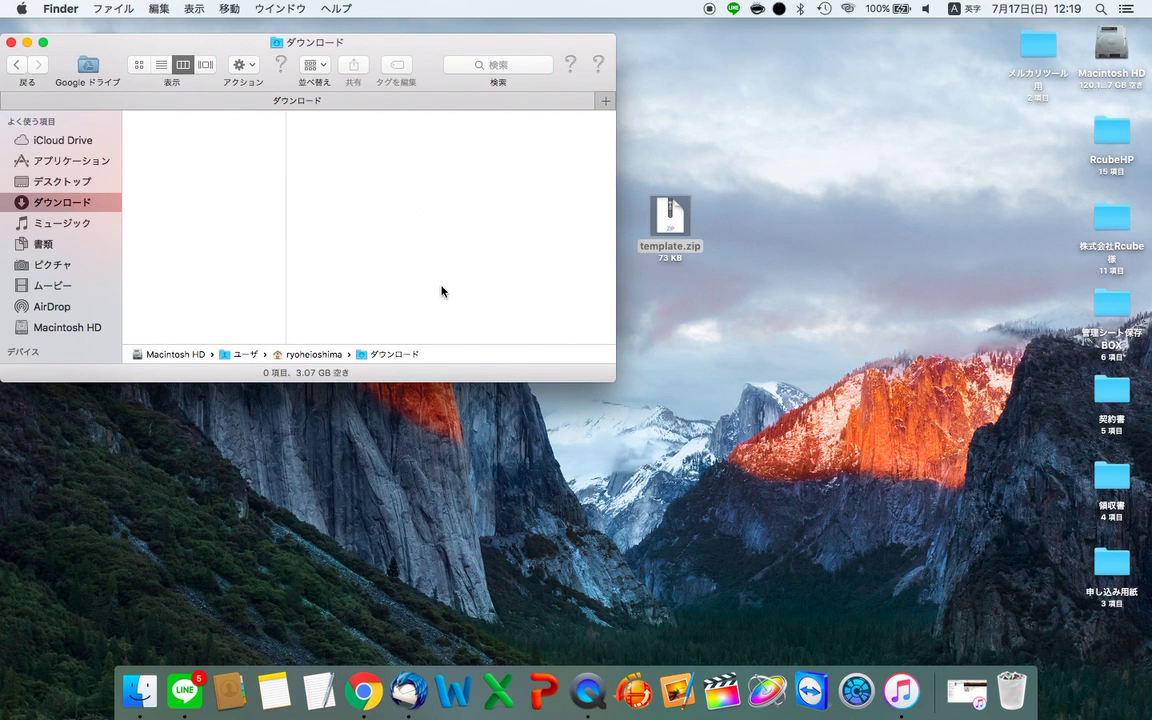
key(F11)
click(666, 250)
drag(678, 227, 568, 320)
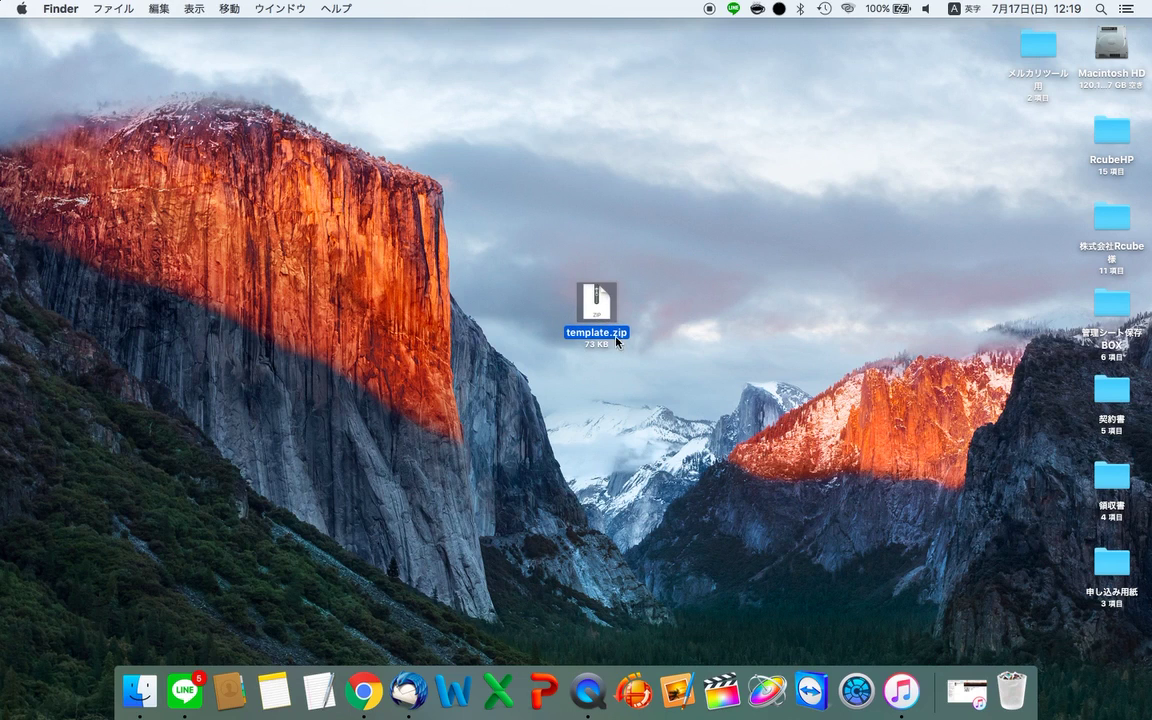
double_click(601, 313)
- Place the extracted template folder above template.zip and open it
click(621, 318)
drag(621, 318, 608, 218)
click(587, 313)
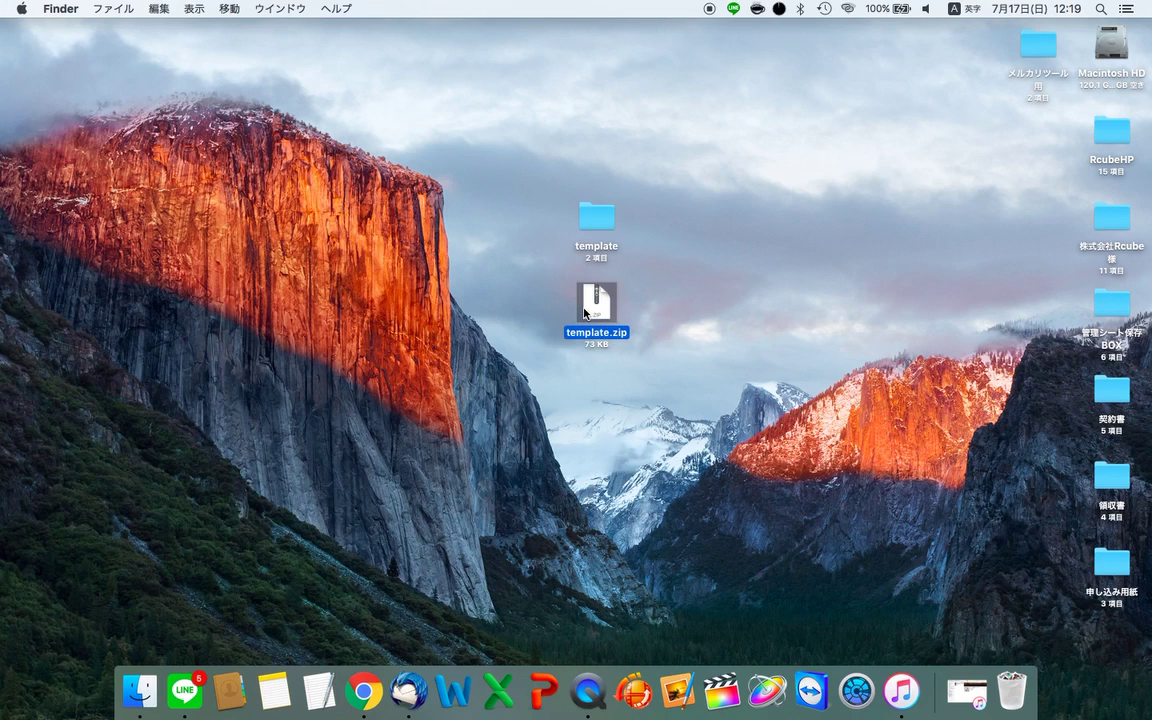
double_click(594, 216)
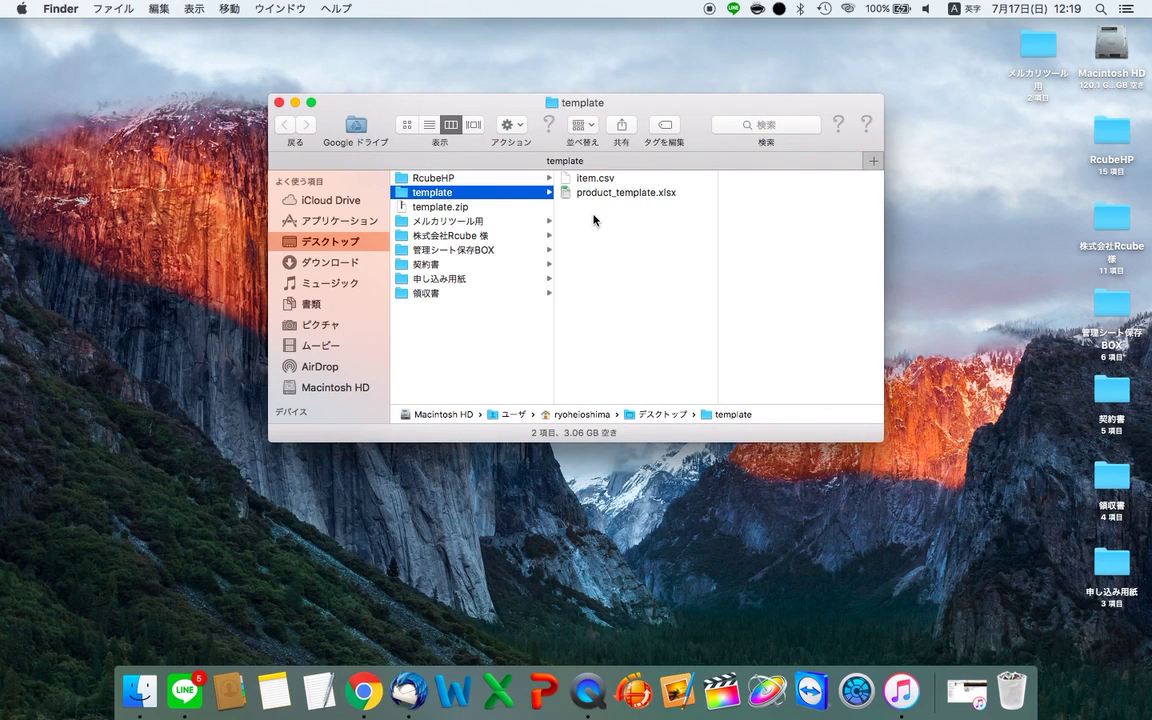
- Preview item.csv and product_template.xlsx, then close the template folder window
click(624, 184)
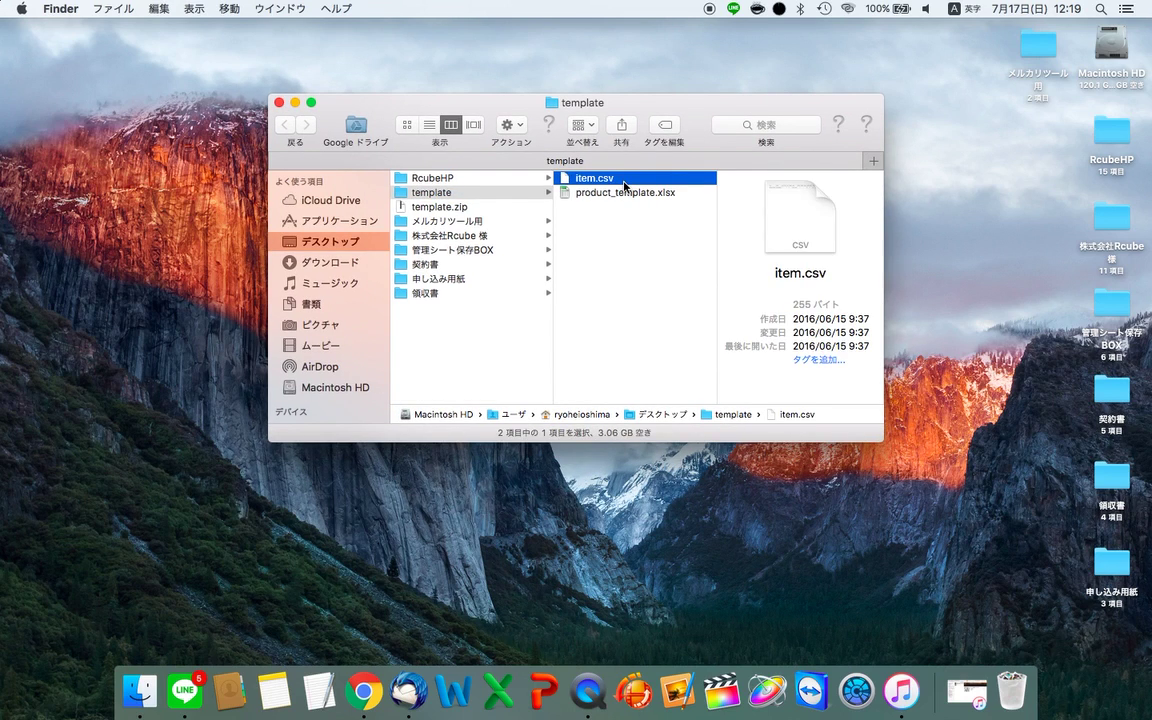
key(Down)
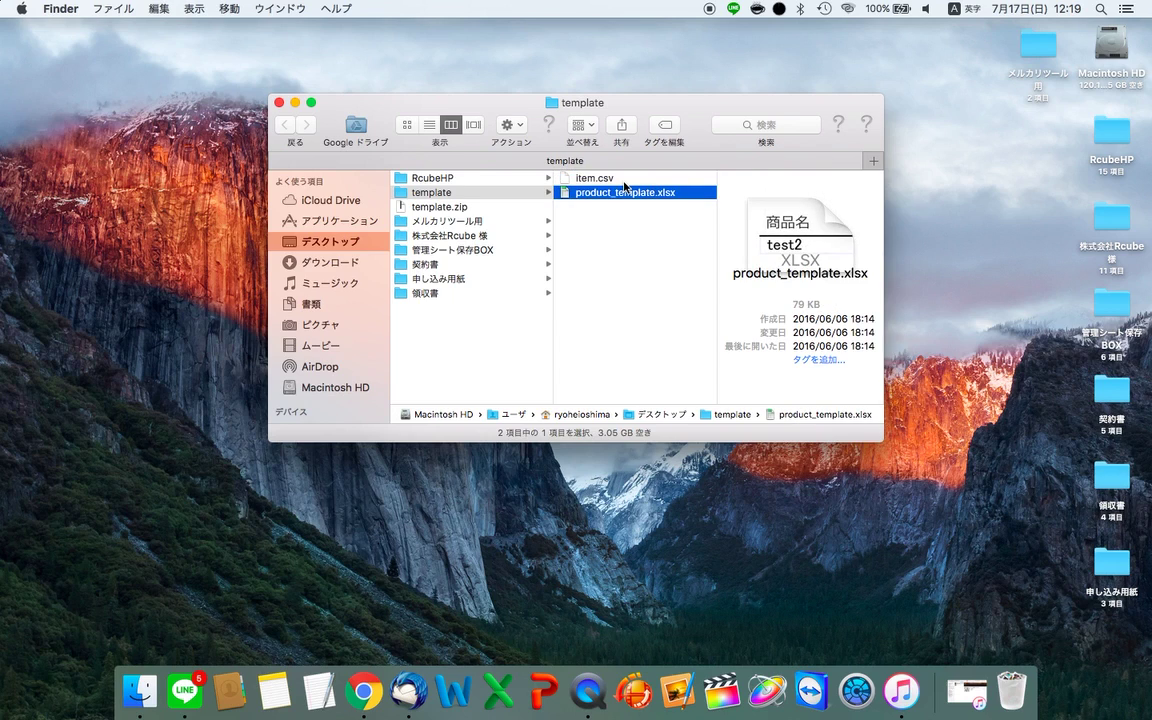
key(Up)
key(Down)
key(Up)
key(Down)
key(Up)
key(Down)
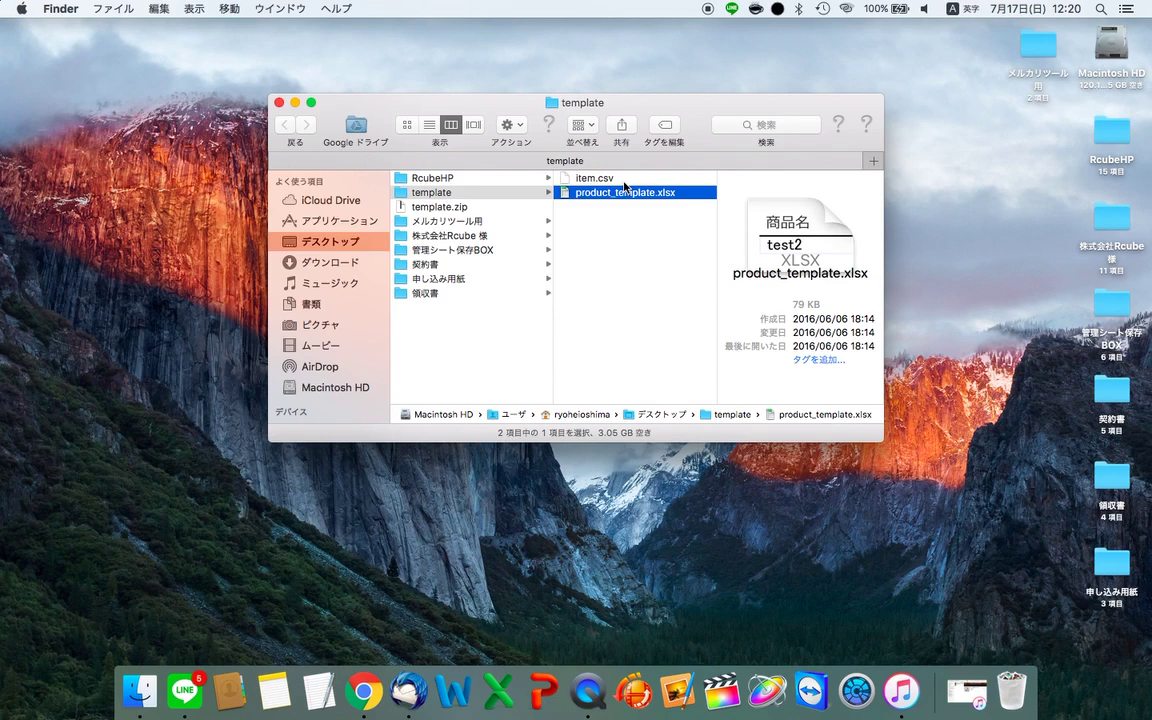
click(615, 181)
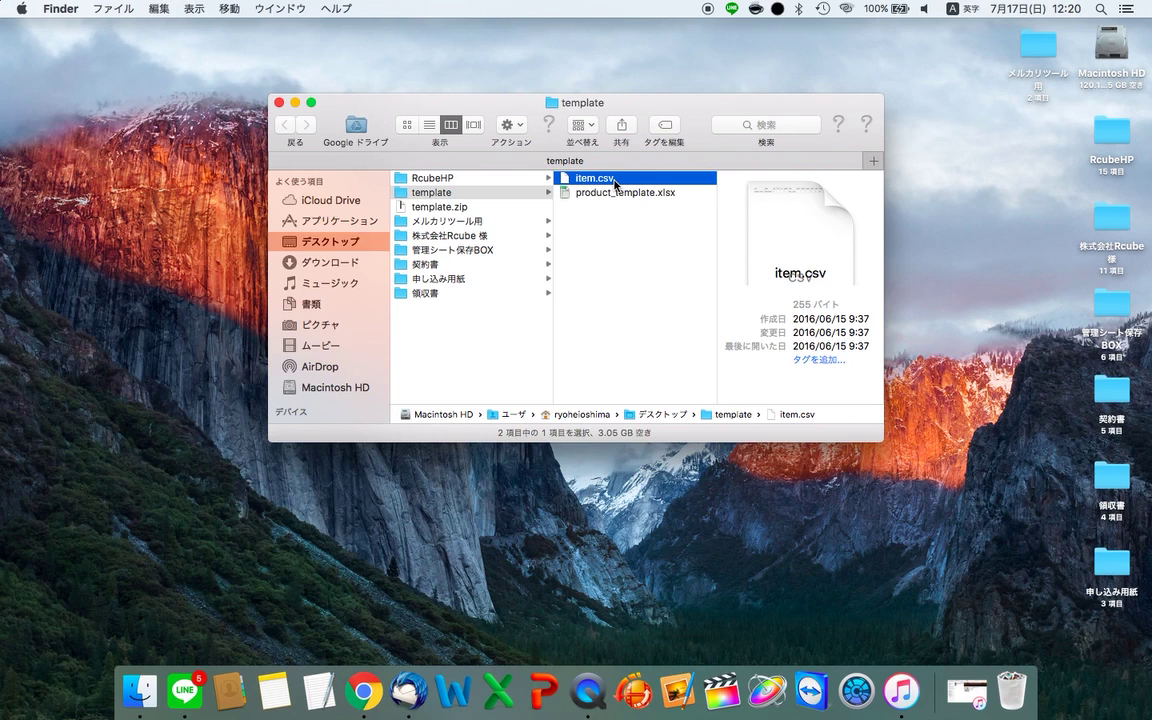
key(super+w)
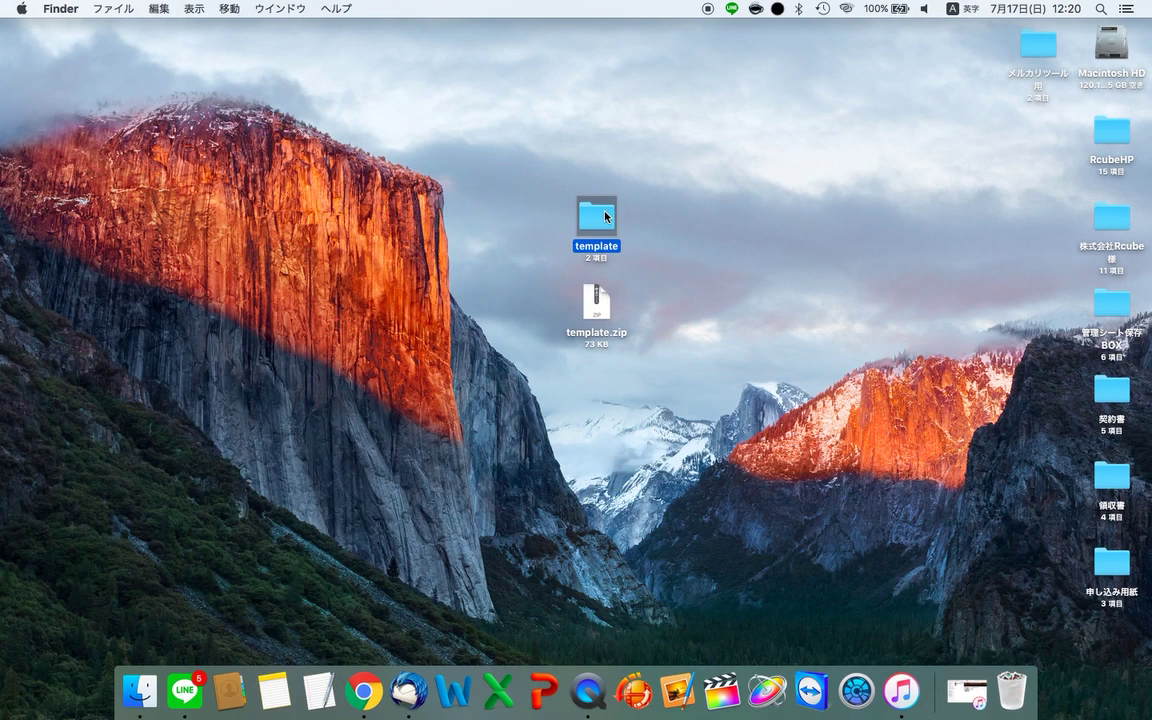
- Open the メルカリツール用 folder and compare previews of item.xlsx and product_template.xlsx
drag(1038, 52, 606, 132)
double_click(606, 140)
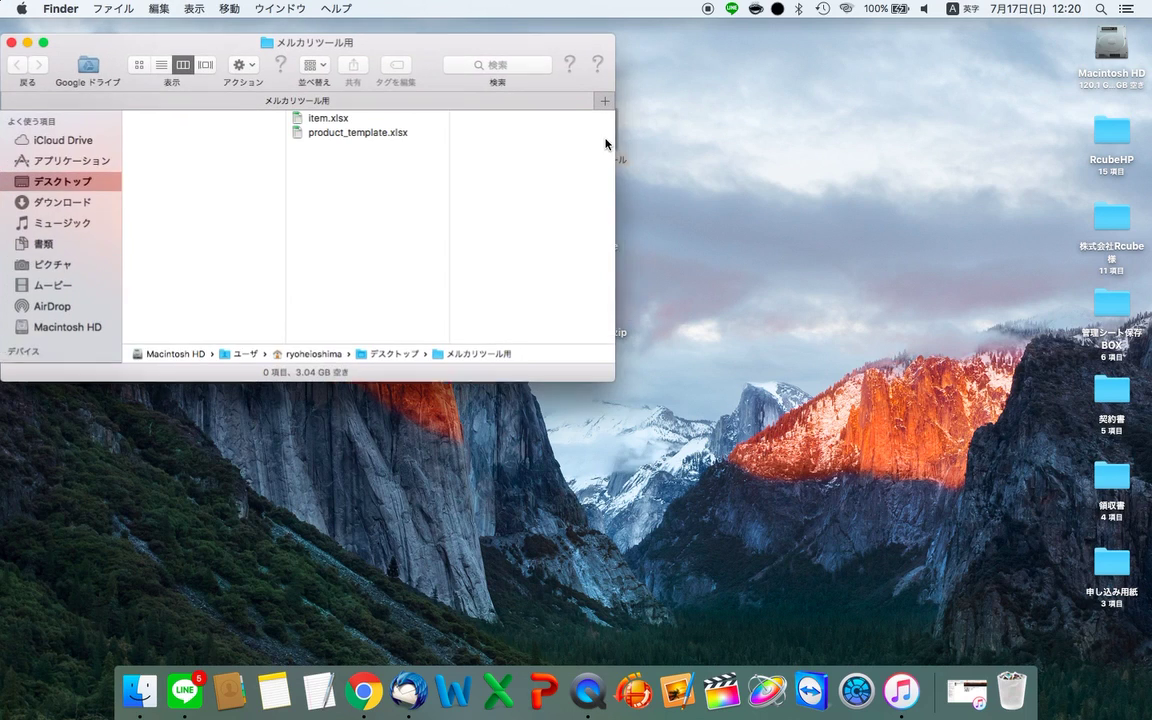
click(349, 120)
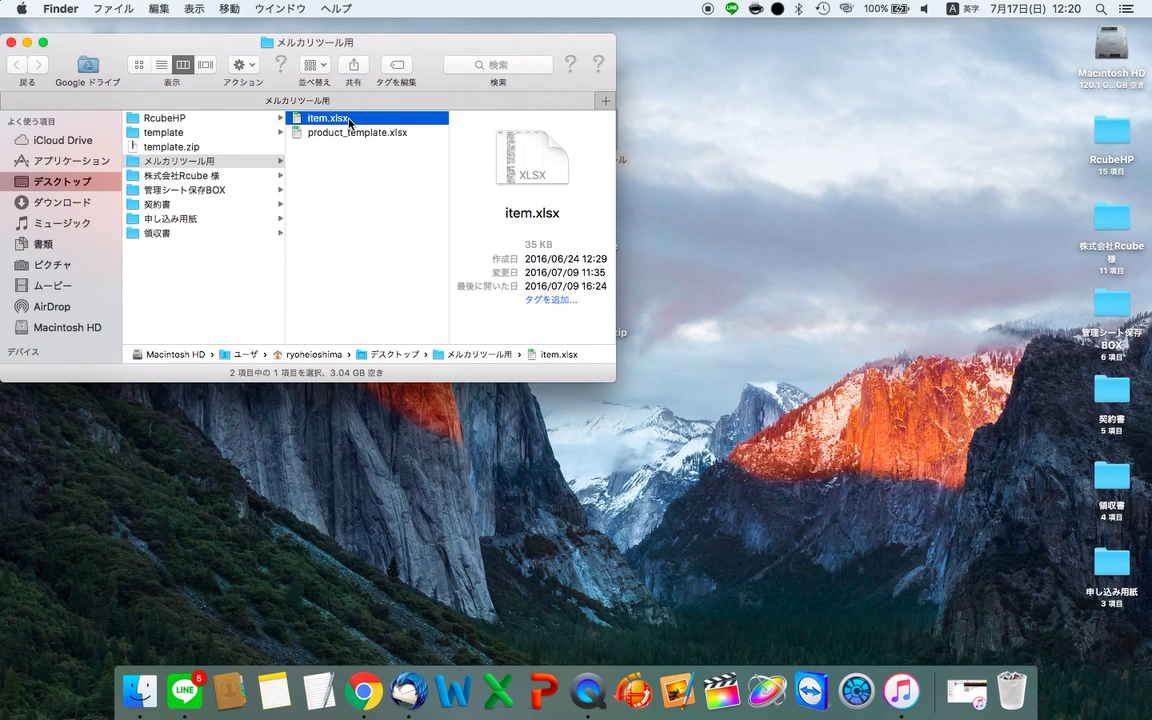
key(space)
key(Down)
key(Up)
key(Down)
key(Up)
key(Down)
key(Up)
key(Down)
key(Up)
key(Down)
key(Up)
key(Down)
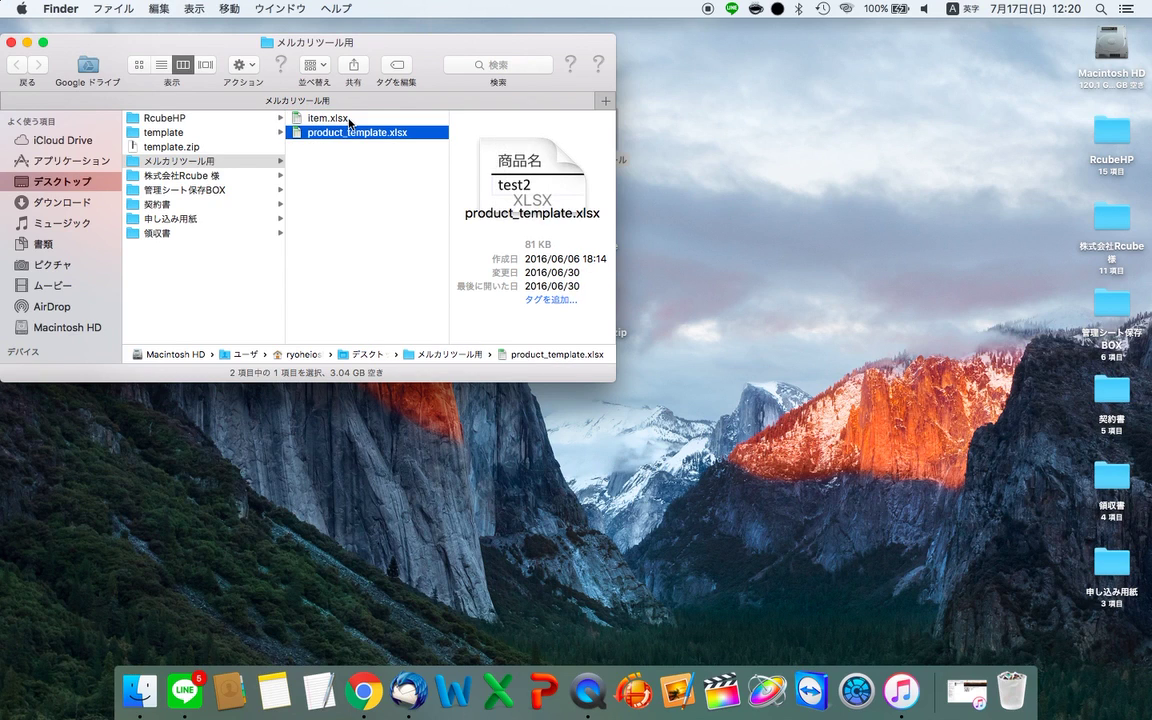
key(Up)
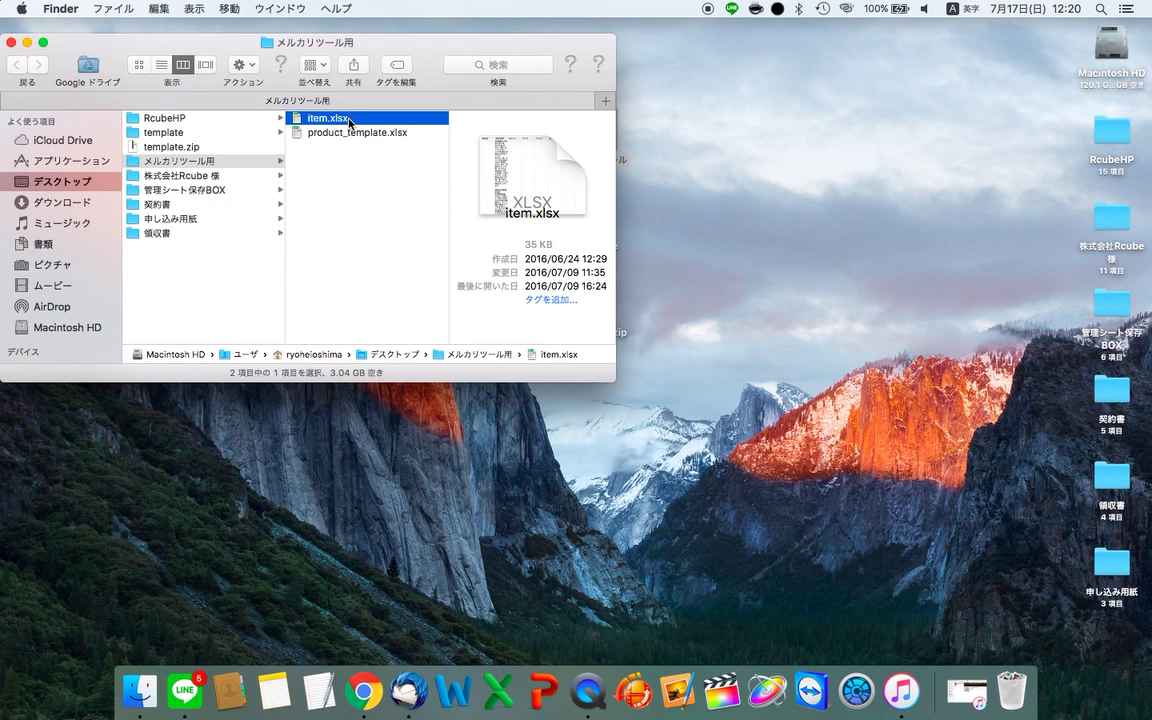
- Rename the メルカリツール用 desktop folder to メルカリツールMAC用
drag(422, 63, 439, 292)
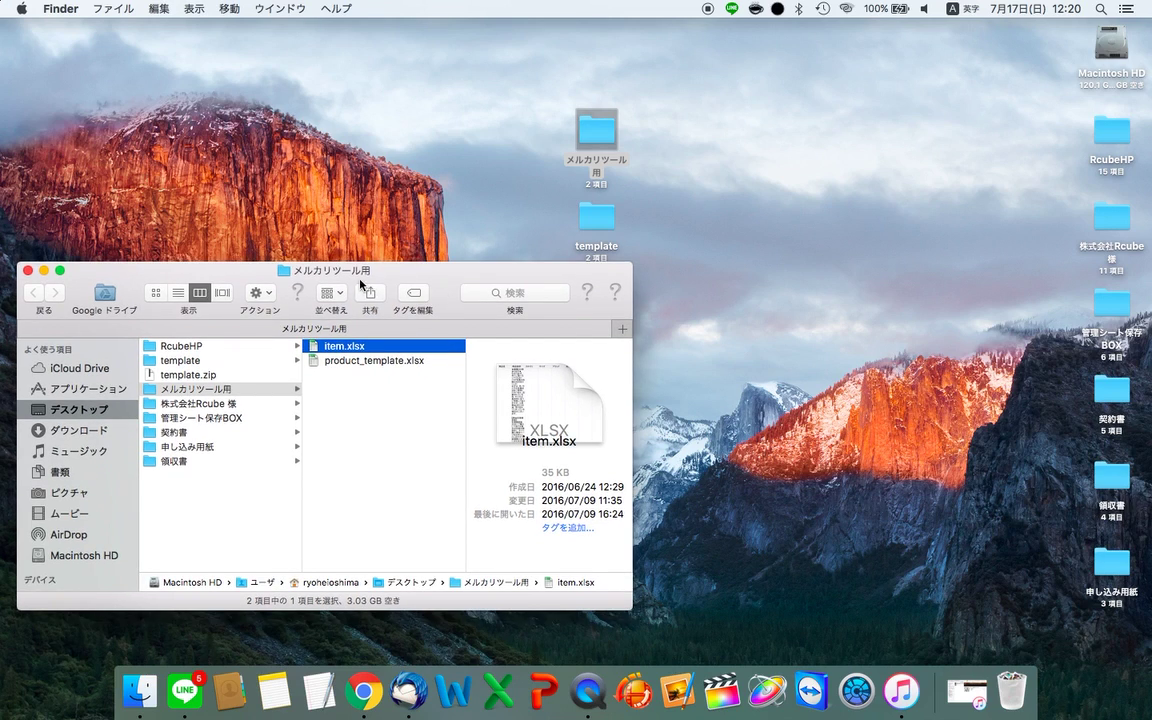
click(596, 165)
key(Return)
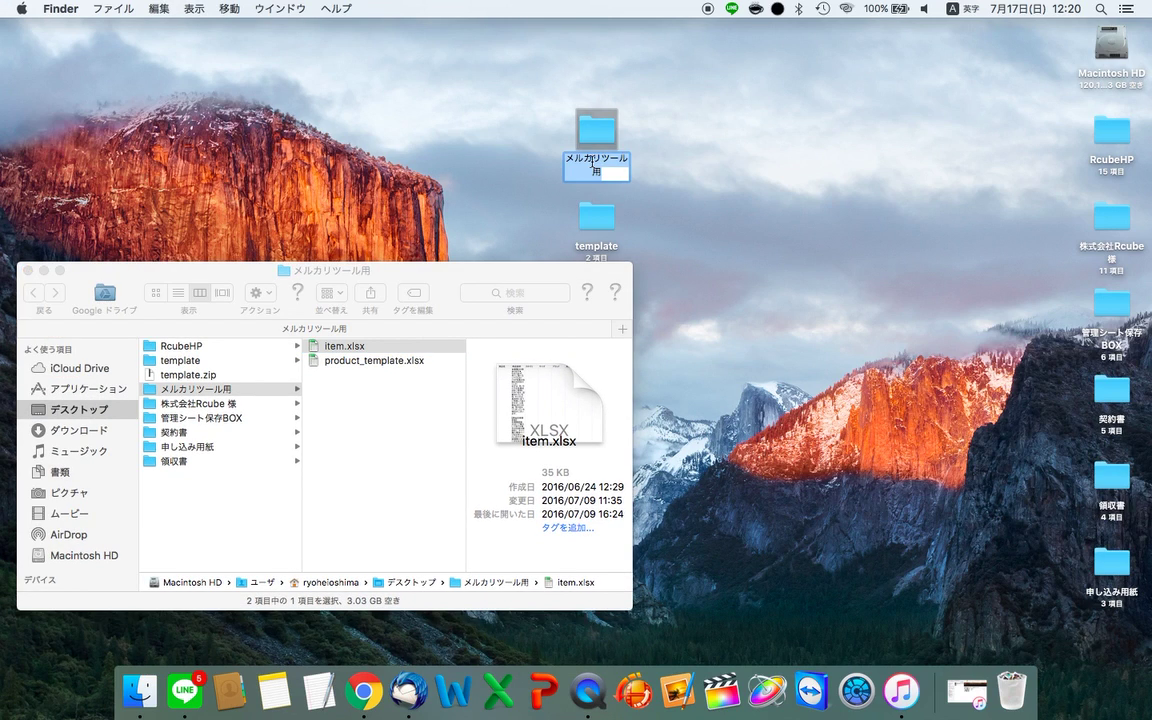
key(Right)
text(MAD)
key(BackSpace)
text(C)
key(Return)
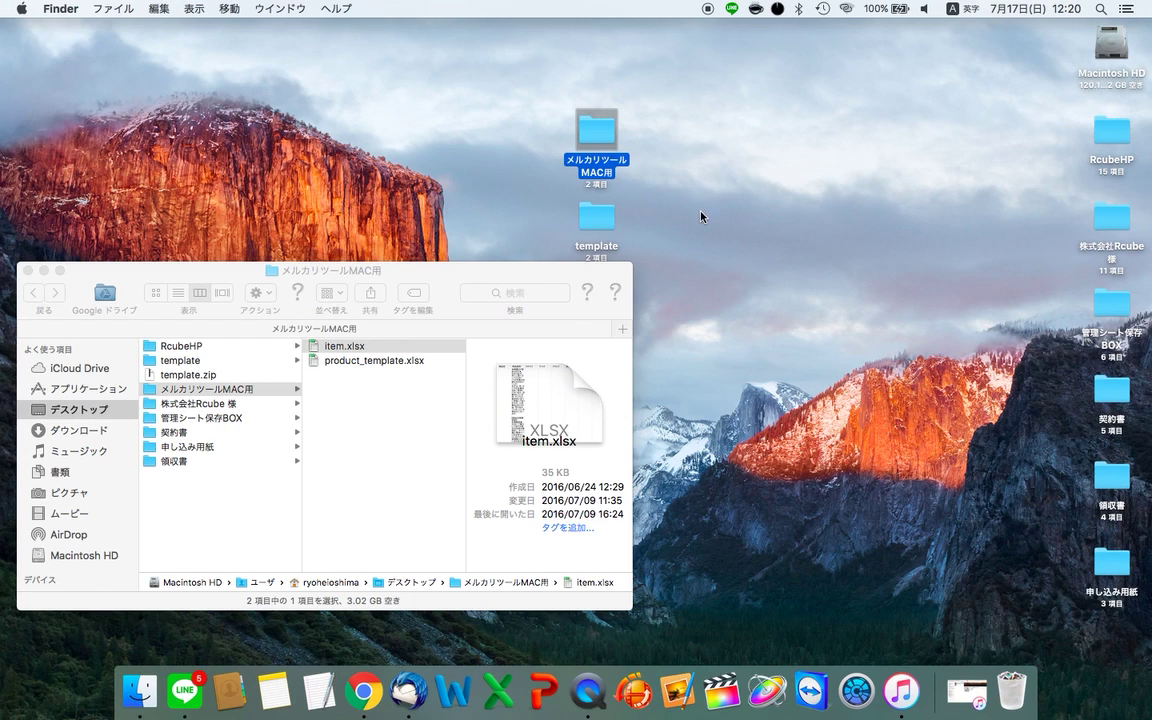
- Open the template folder beside メルカリツールMAC用 and select product_template.xlsx
drag(385, 279, 380, 307)
double_click(590, 222)
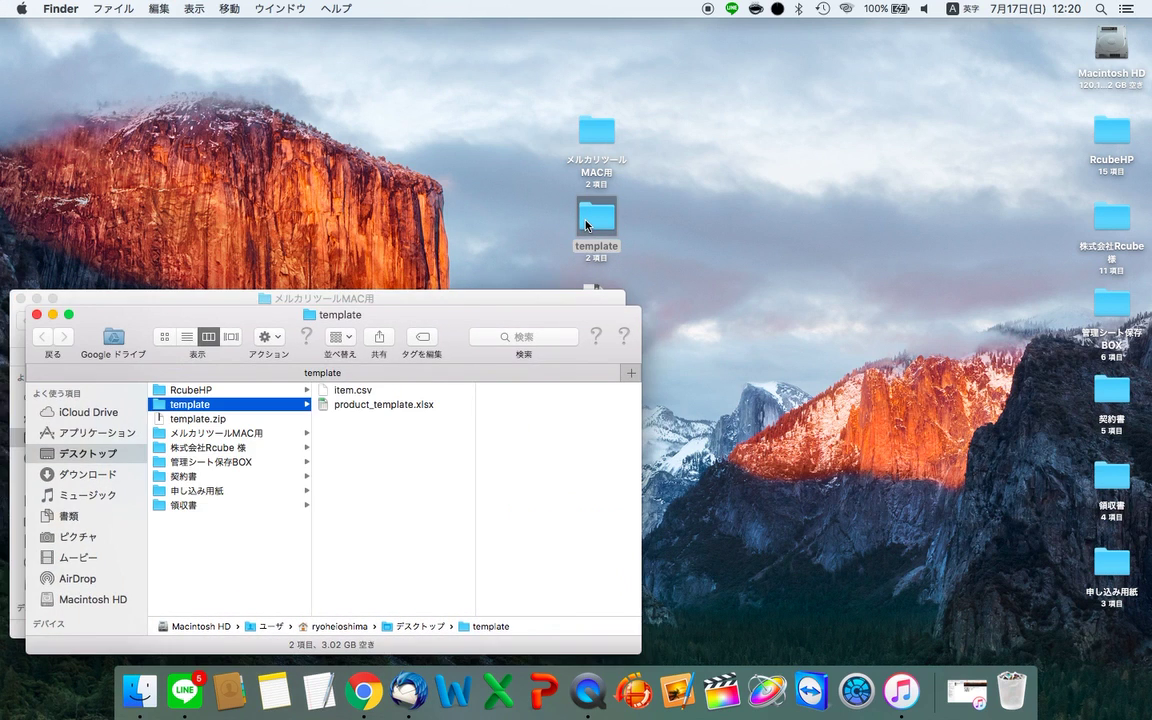
drag(289, 311, 780, 44)
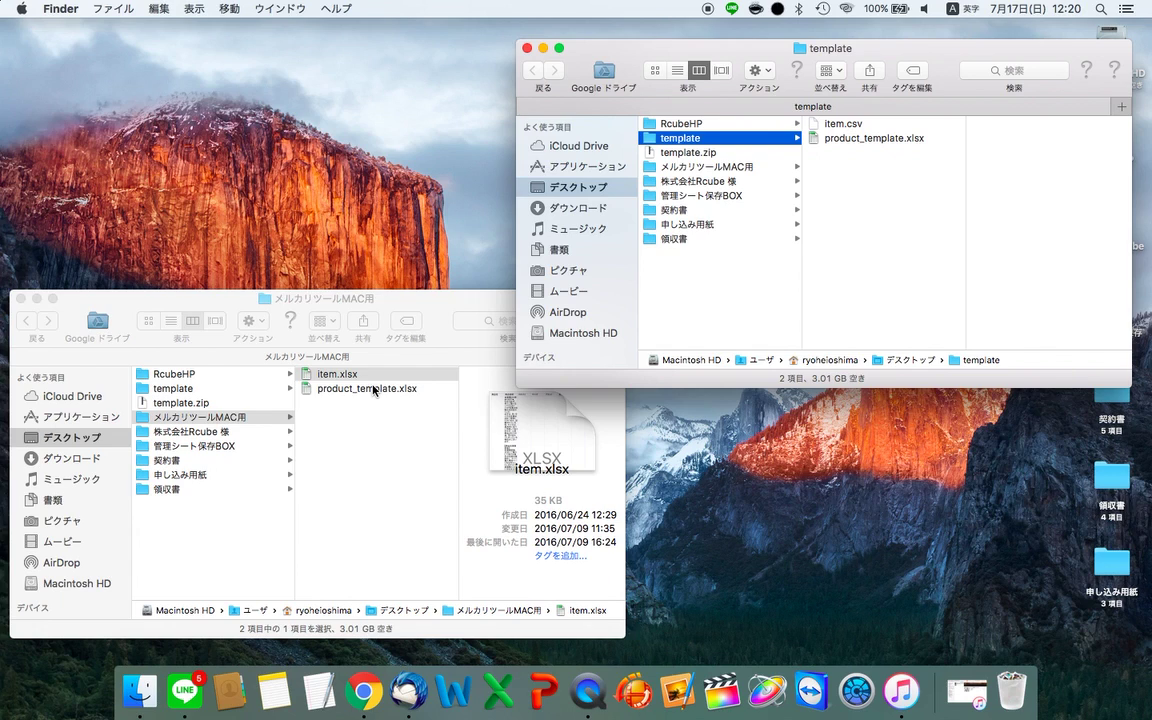
click(350, 376)
click(352, 388)
click(335, 375)
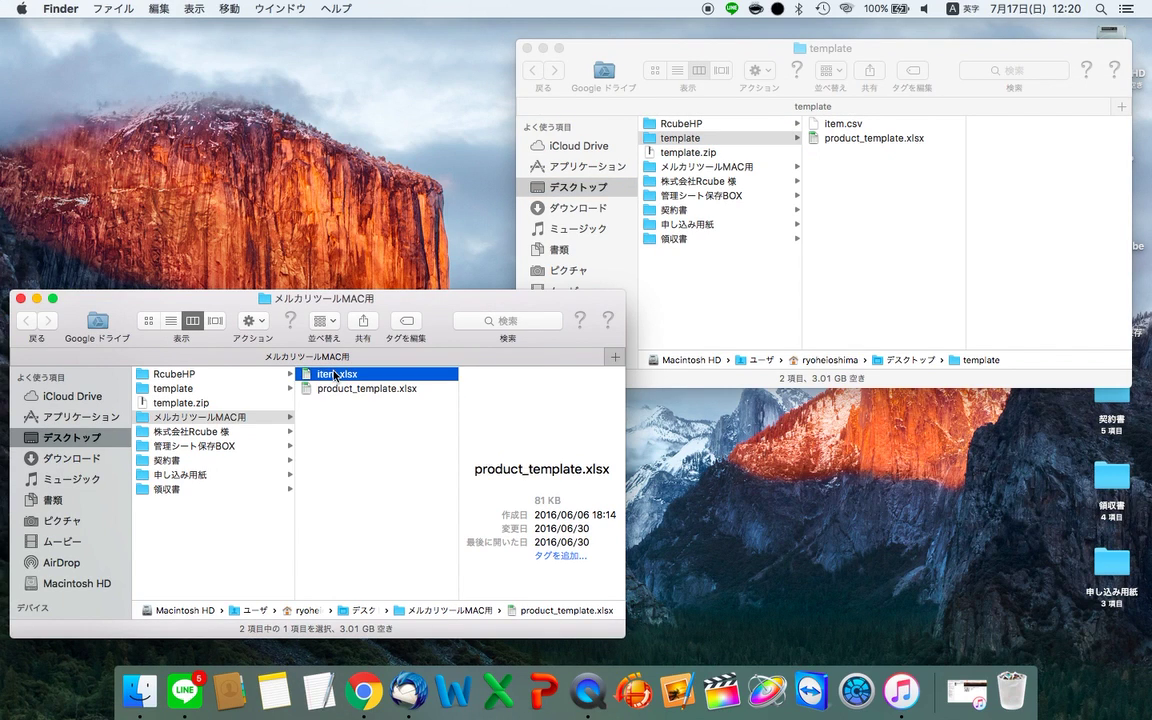
click(345, 387)
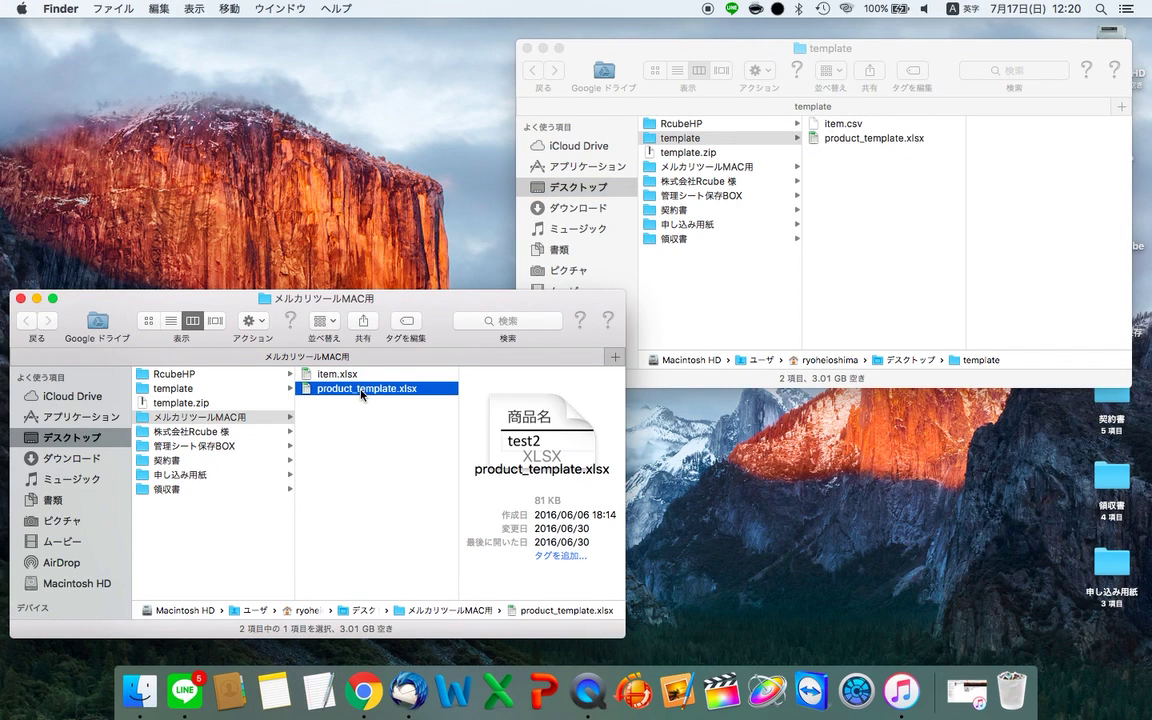
click(333, 374)
click(368, 388)
- Open product_template.xlsx and browse its header, category and brand list sheets
double_click(372, 392)
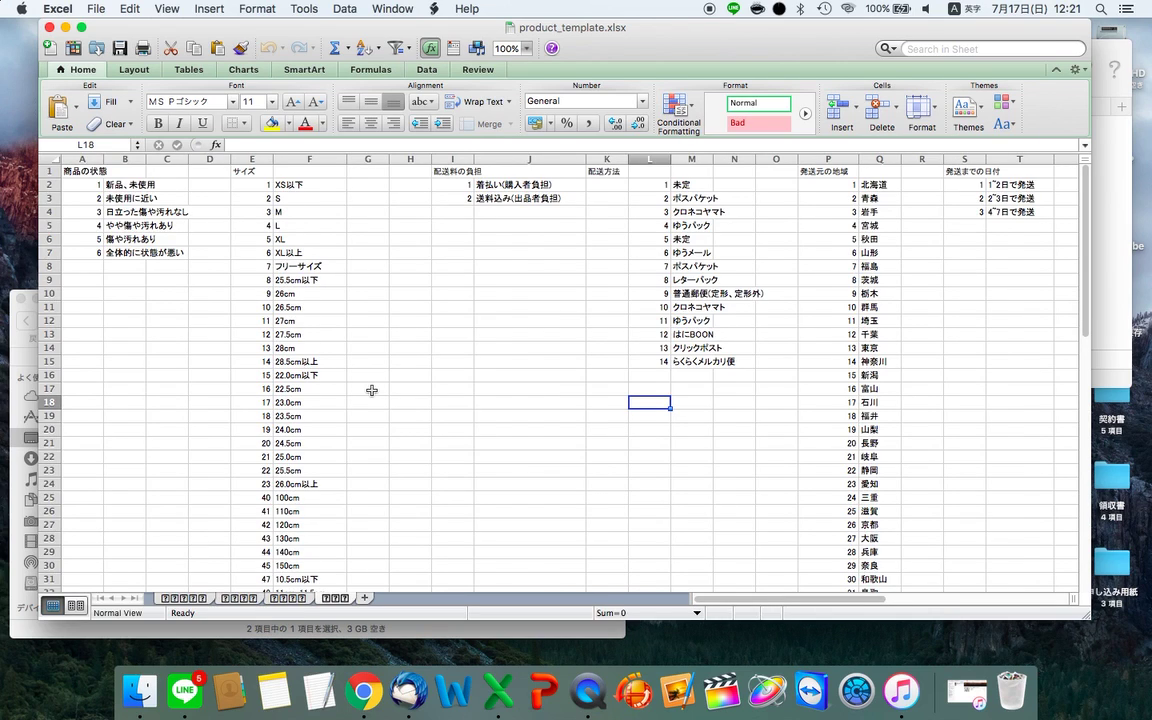
click(186, 600)
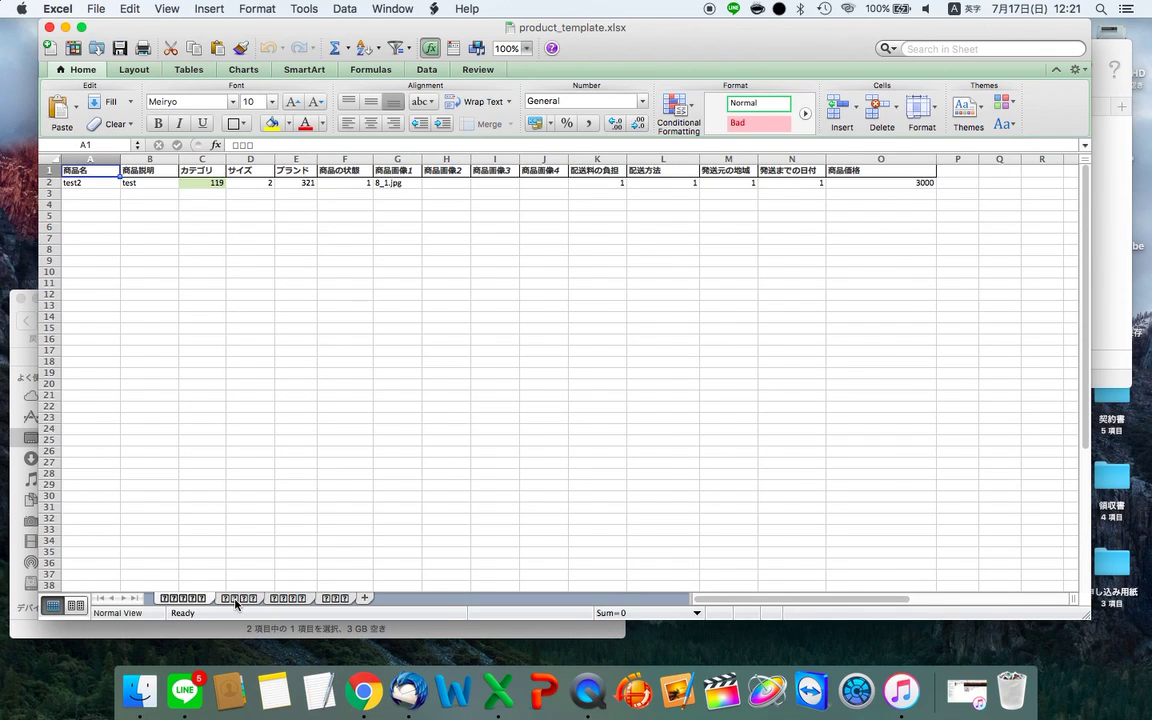
click(236, 600)
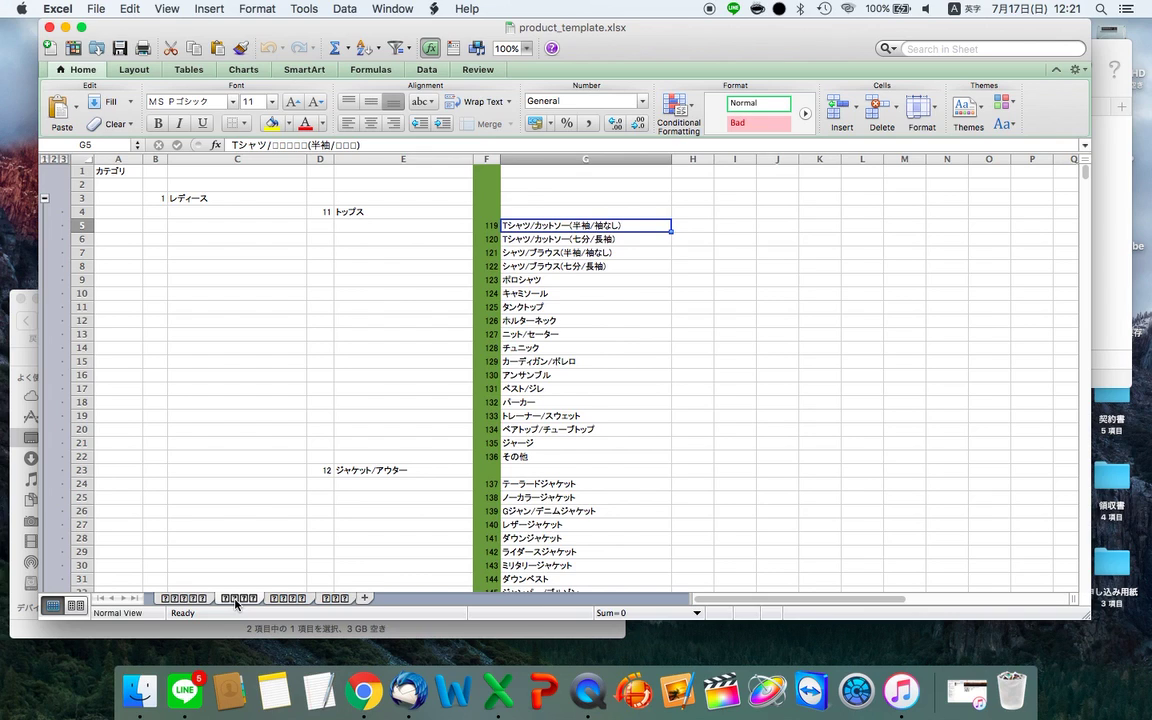
click(290, 602)
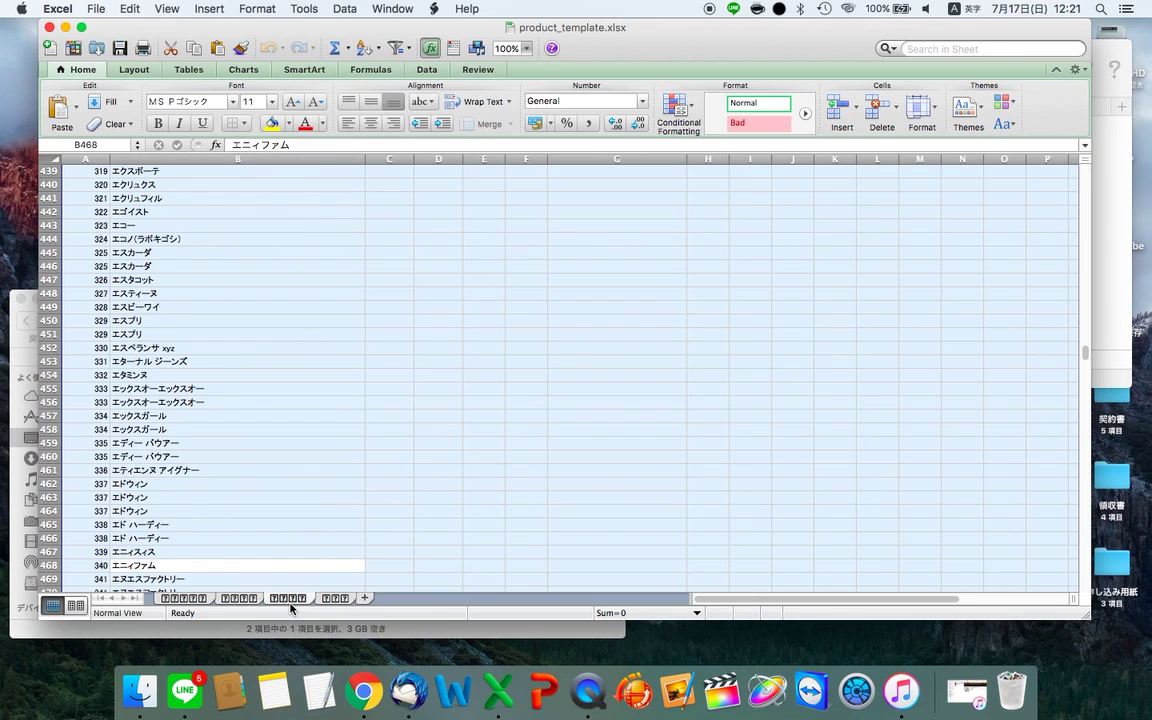
scroll(230, 415, up, 20)
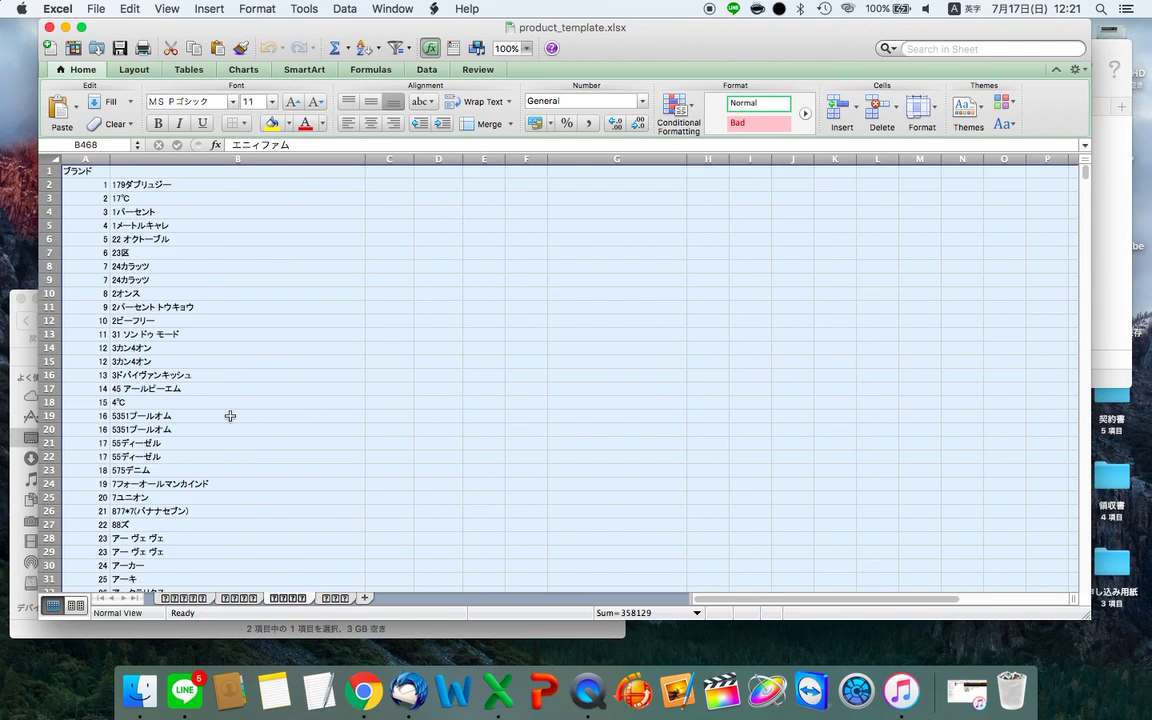
click(230, 415)
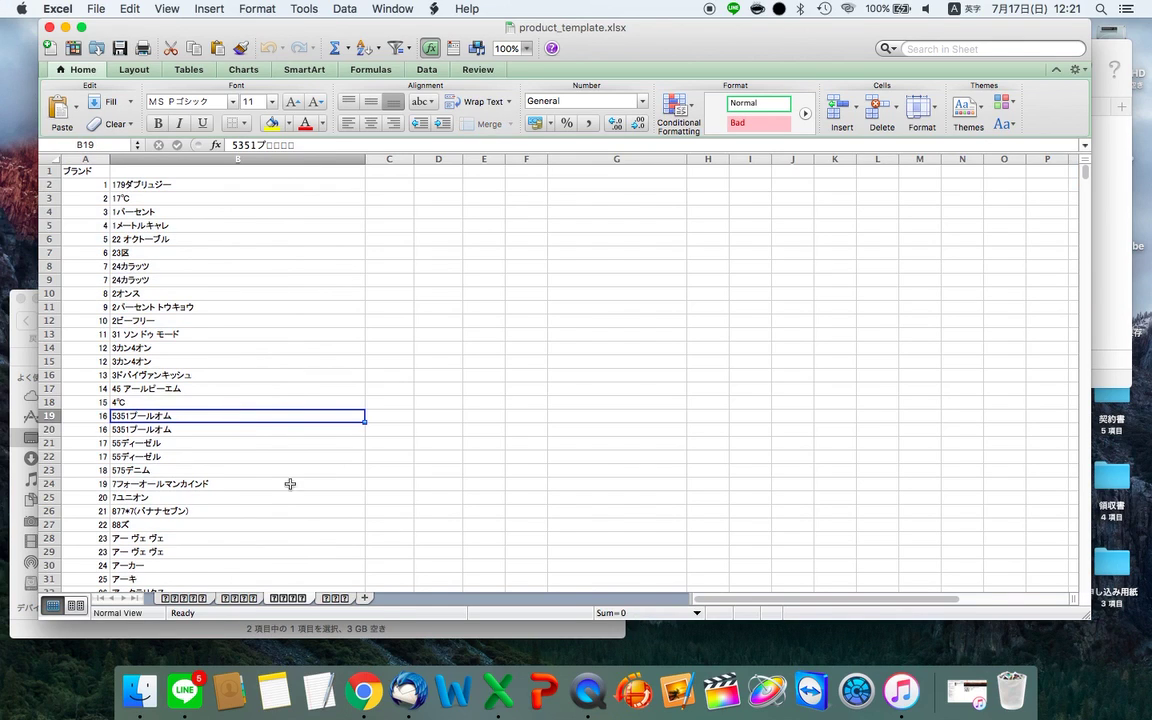
- Check the condition, size, shipping method and region codes on the lookup sheet
click(345, 602)
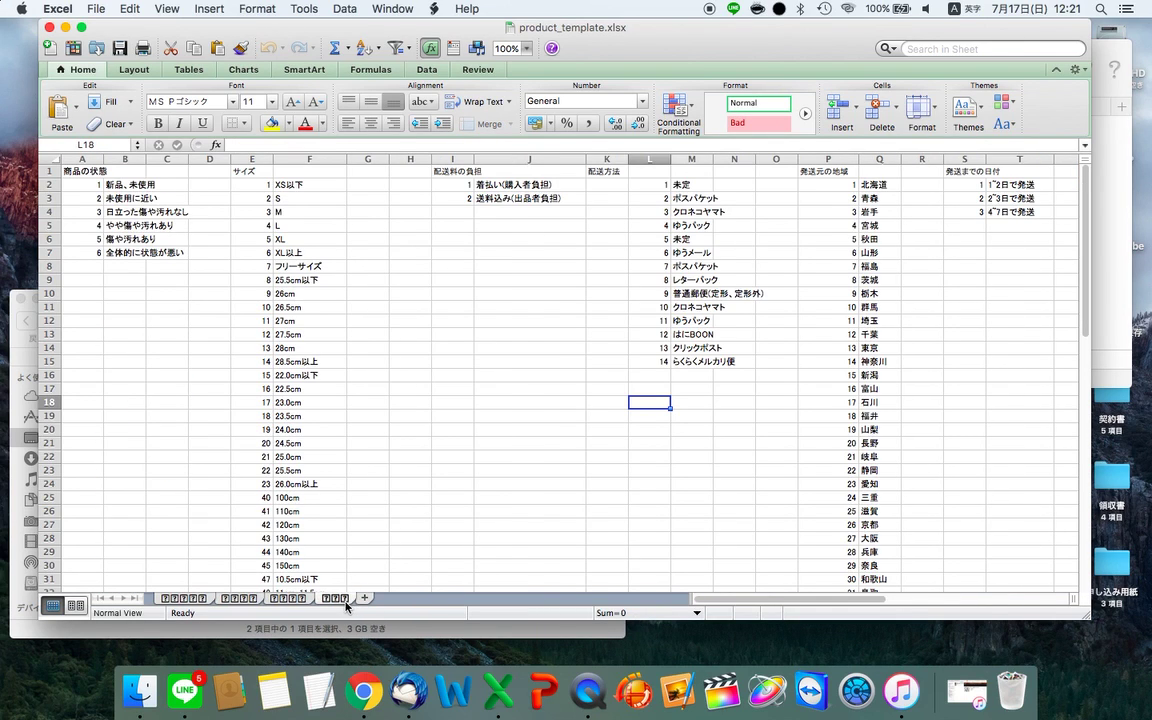
click(88, 184)
click(303, 200)
click(410, 196)
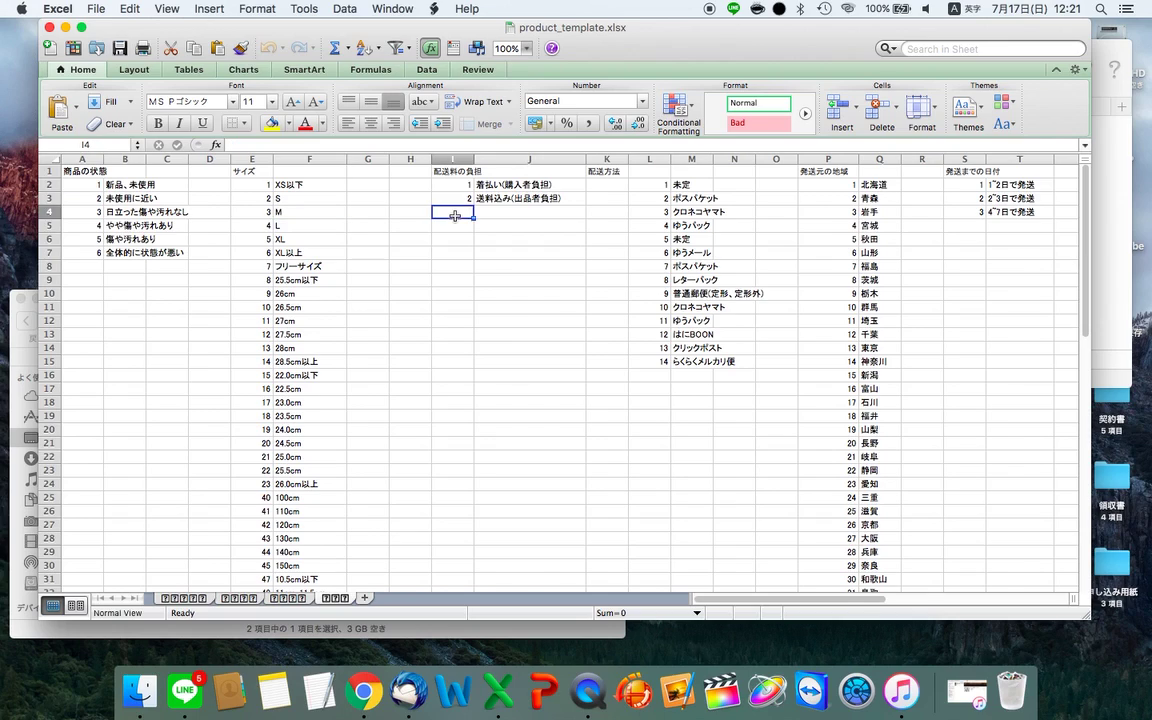
click(692, 252)
click(855, 292)
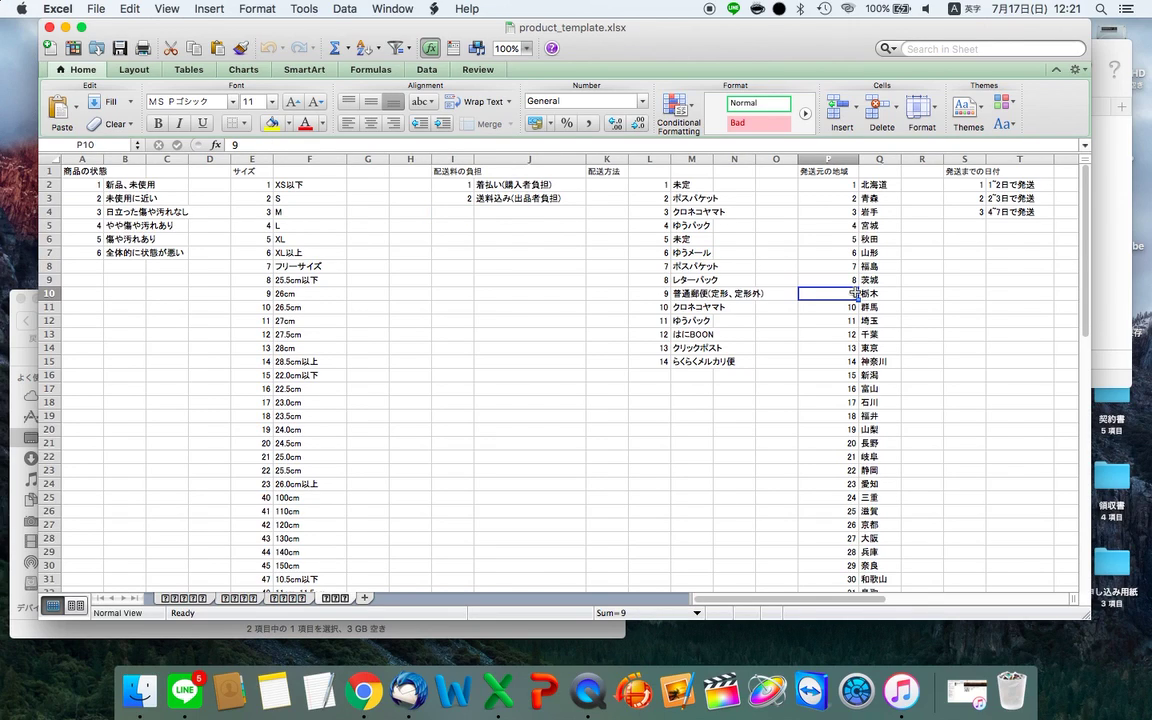
click(18, 436)
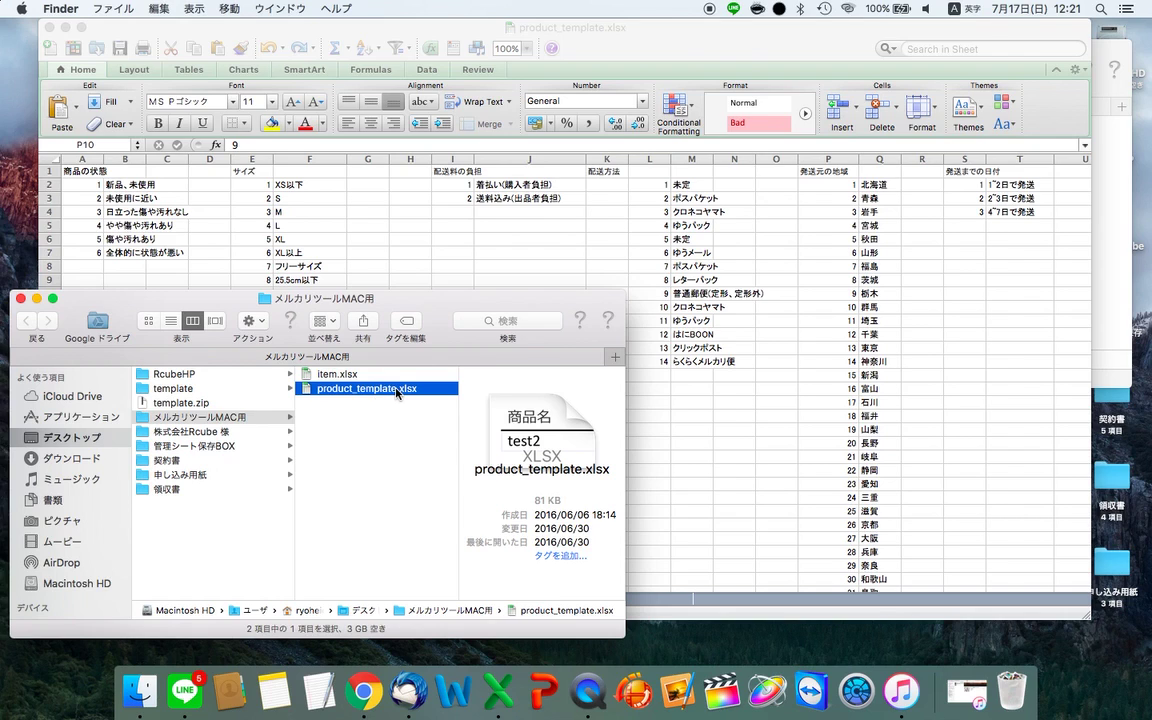
- Open item.xlsx and review row 2: category 167, size 7, price 2407, stock 99, shipping 500
double_click(332, 373)
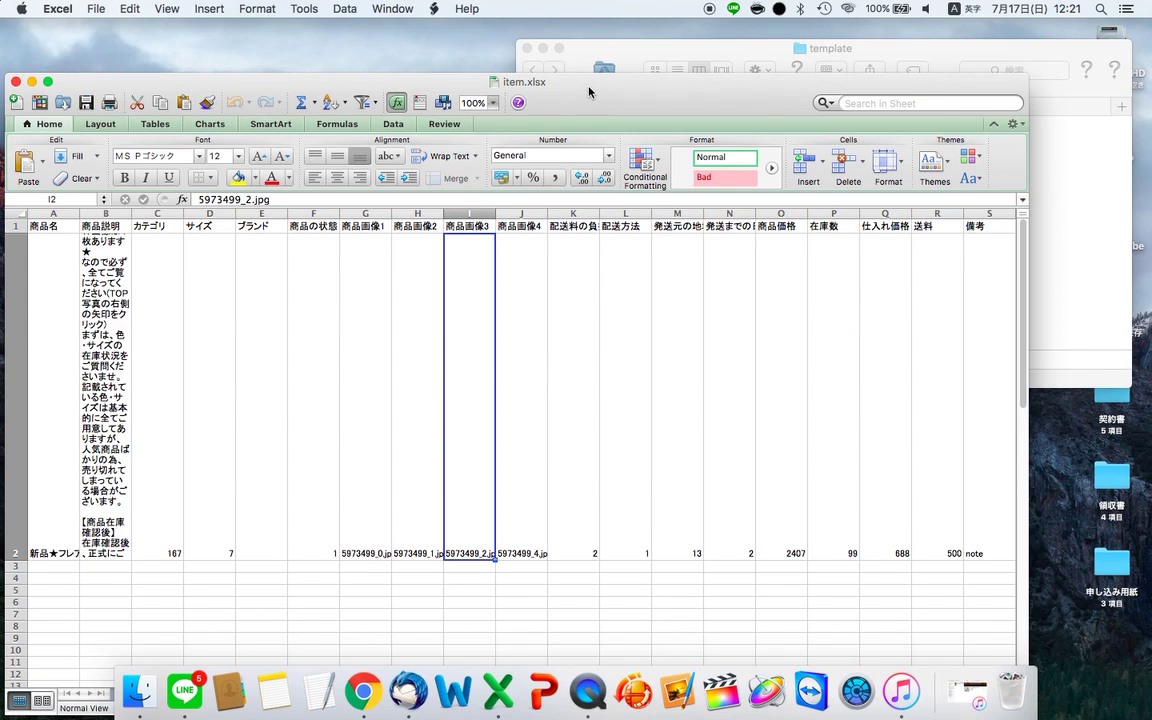
drag(588, 88, 644, 34)
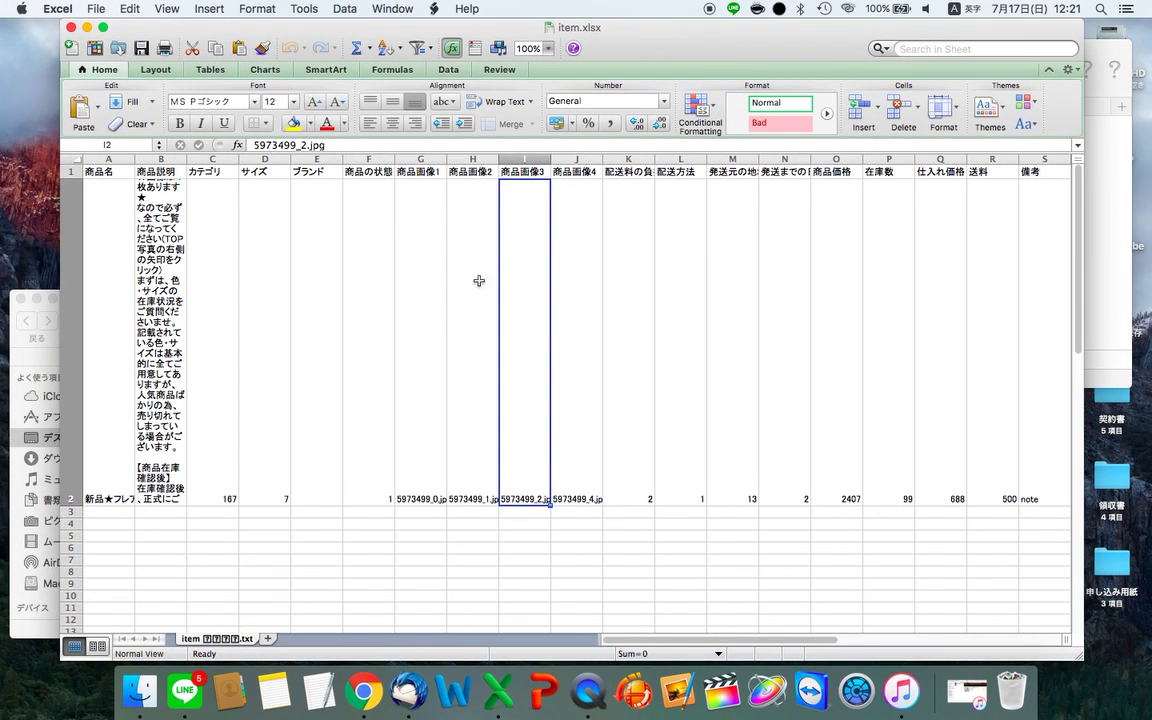
click(648, 387)
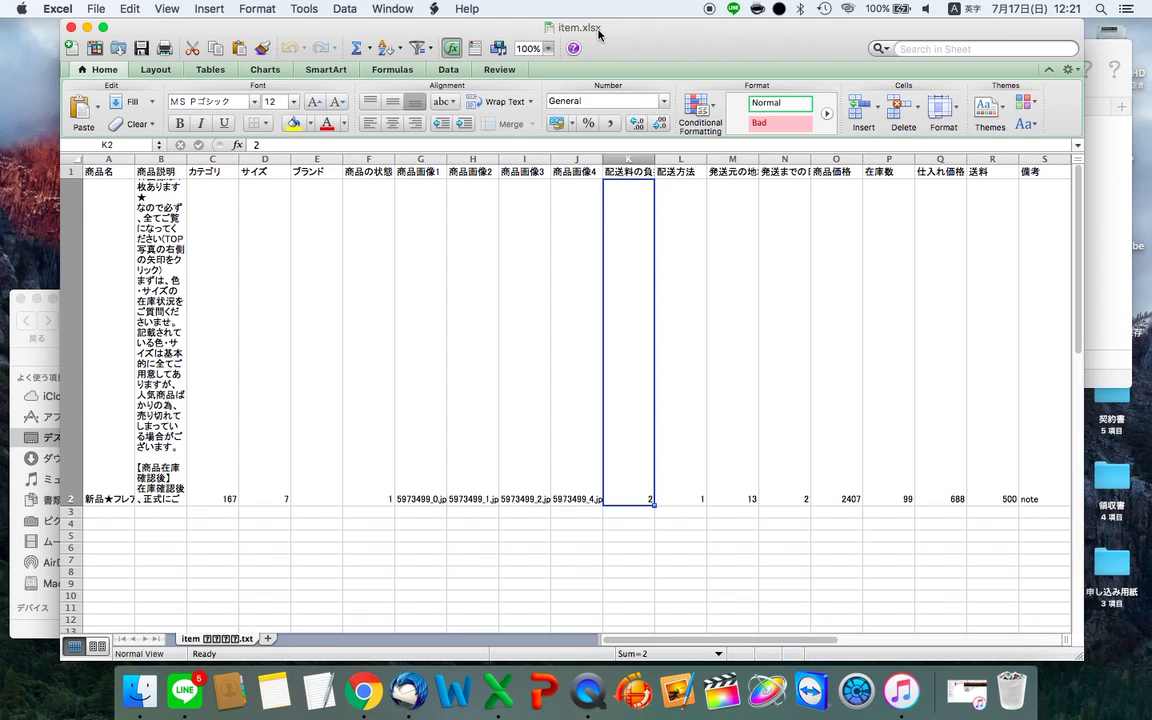
click(210, 512)
click(116, 398)
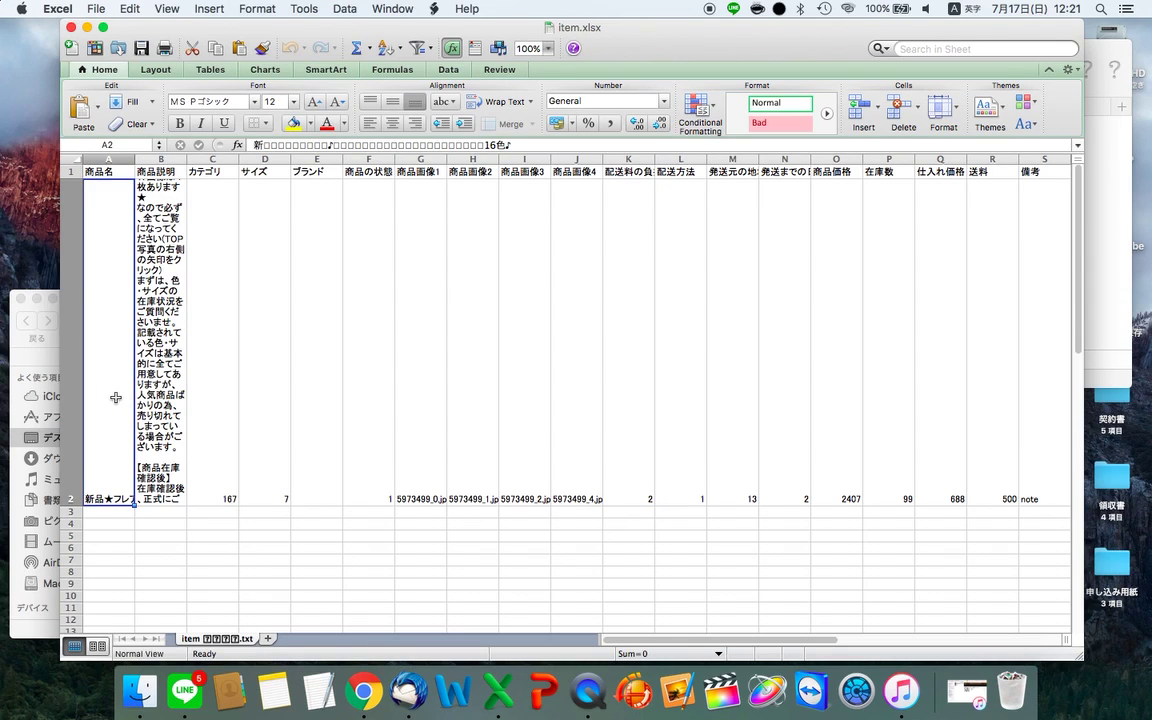
key(Right)
key(Right)
key(Right)
key(Right)
key(Right)
key(Right)
key(Right)
key(Right)
key(Right)
key(Right)
key(Right)
key(Right)
key(Right)
key(Right)
key(Right)
key(Right)
key(Right)
key(Right)
key(Left)
key(Left)
key(Left)
key(Left)
key(Home)
key(Up)
key(Down)
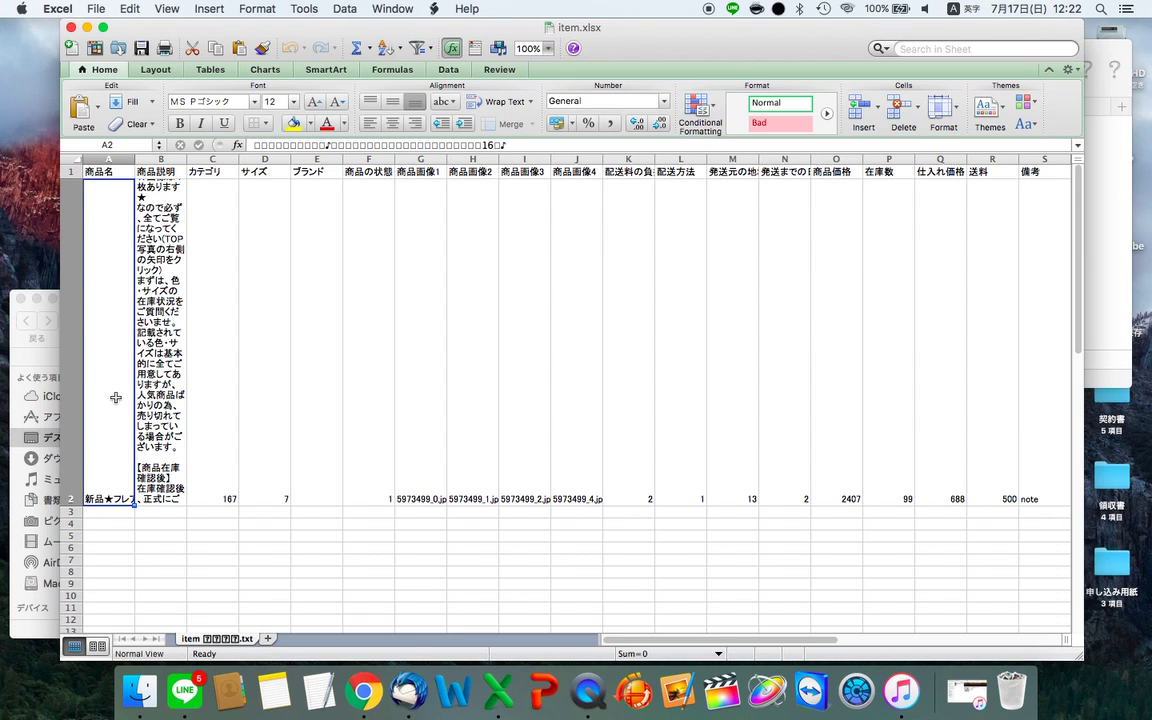
- Open Google Drive in a new Chrome tab and select the メルカリテンプレート spreadsheet
key(super+Tab)
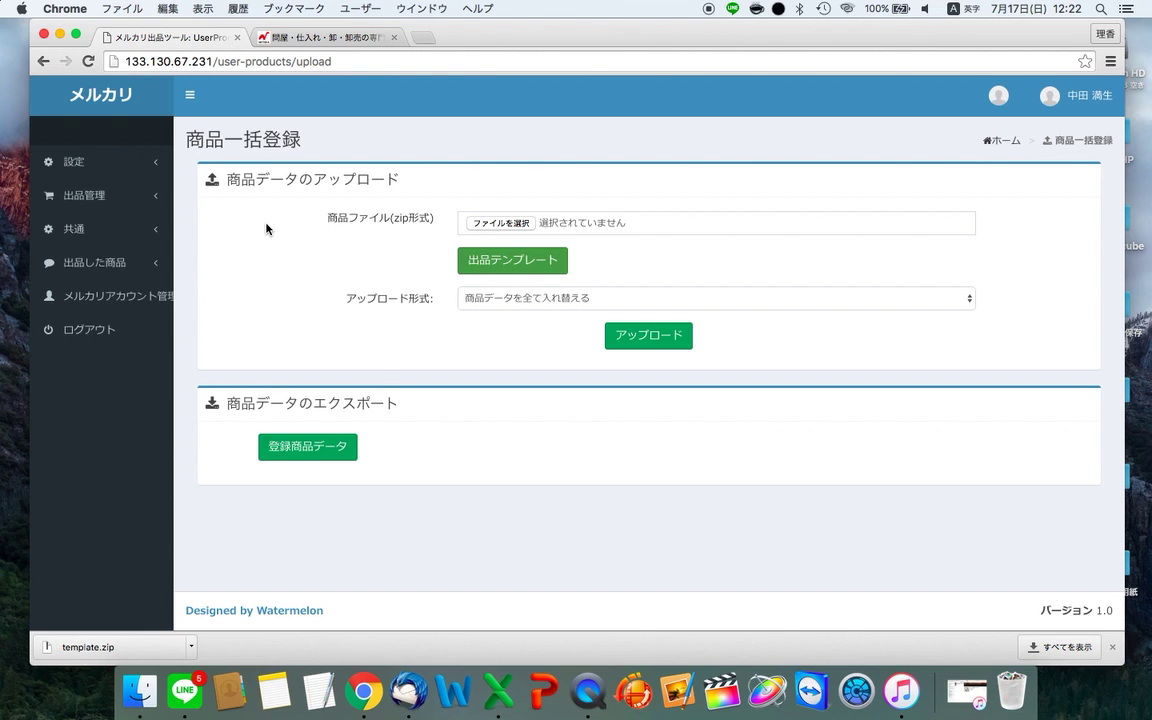
click(292, 37)
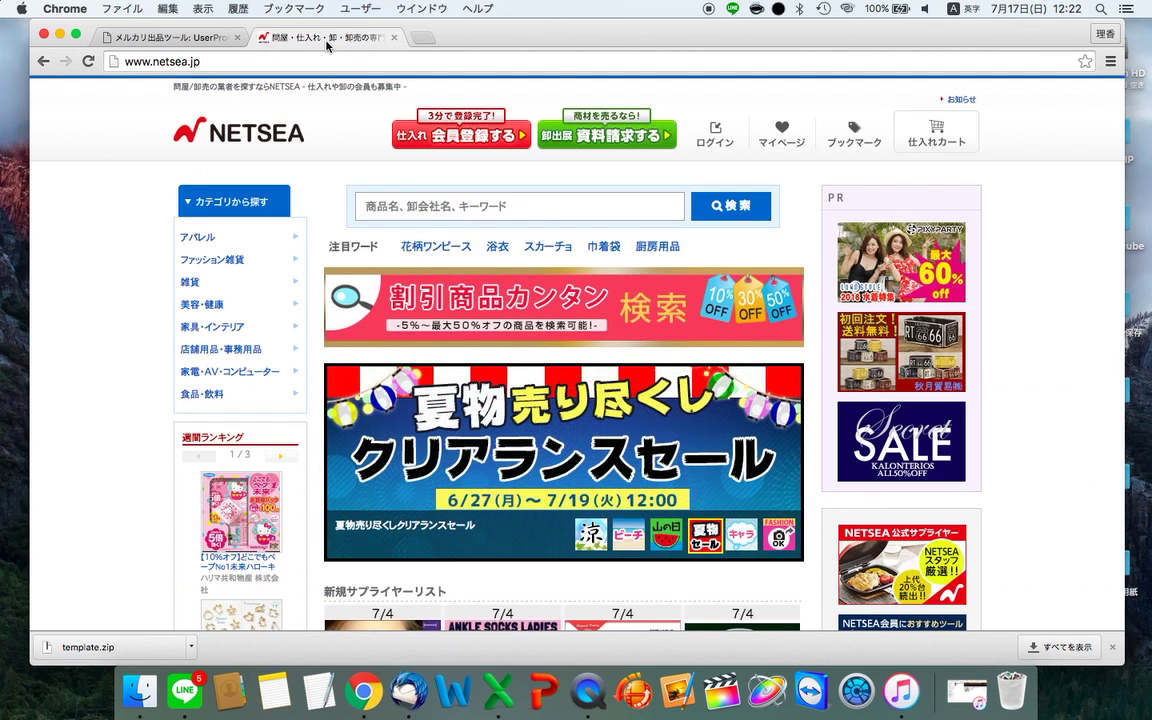
click(421, 39)
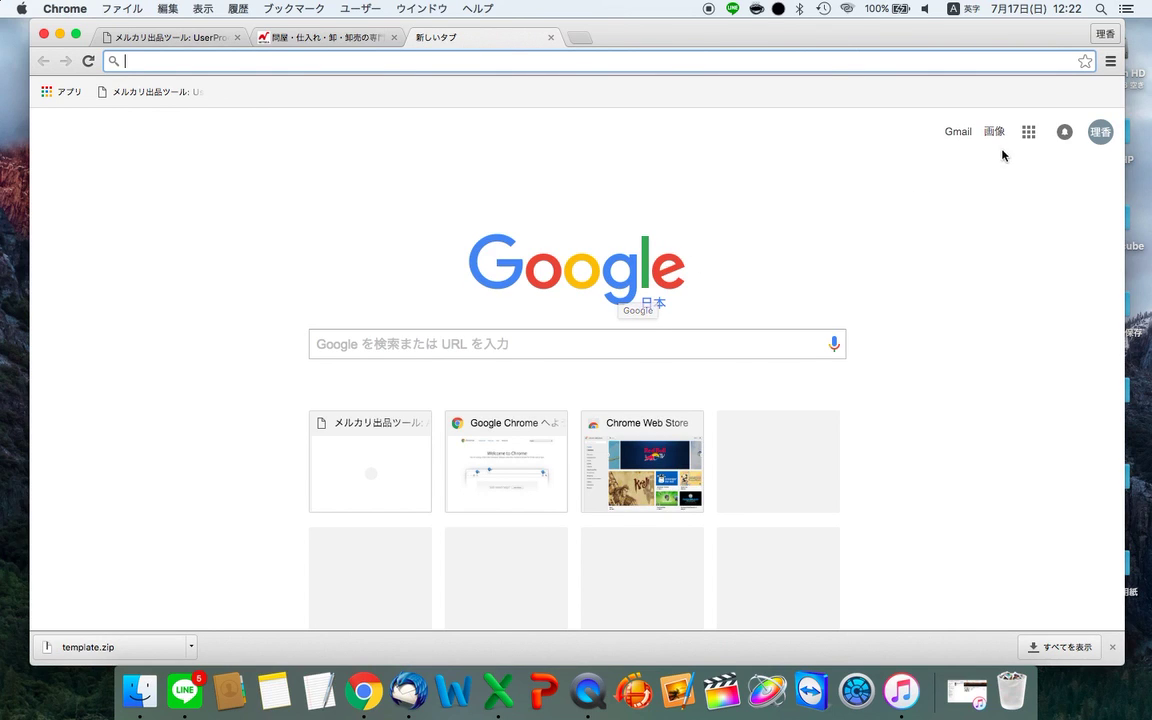
click(1028, 131)
click(984, 378)
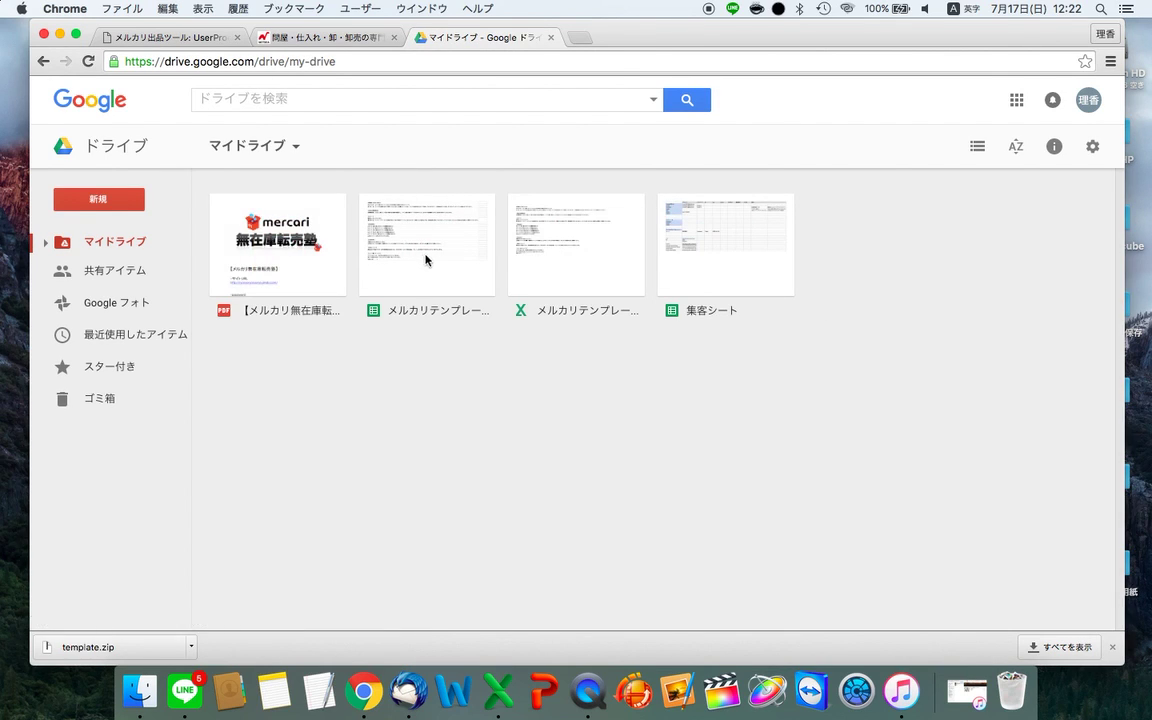
click(431, 259)
- Open メルカリテンプレート on its 商品管理シート sheet and scroll through the NETSEA product links
double_click(431, 259)
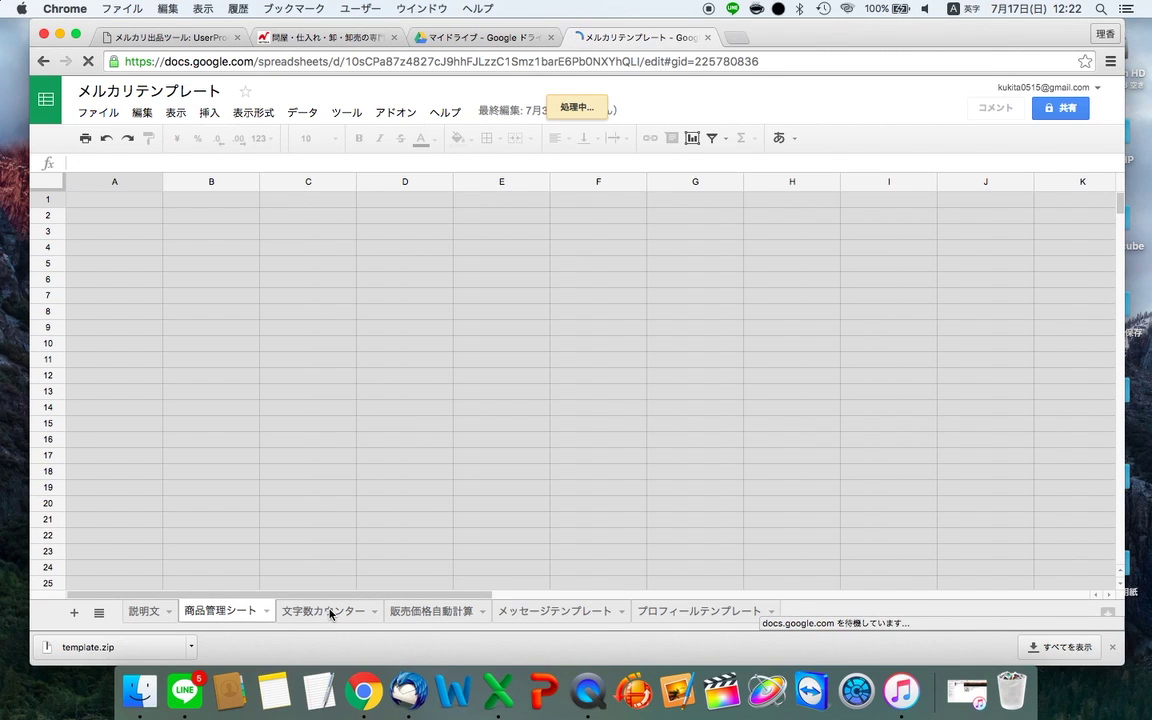
click(330, 613)
click(216, 613)
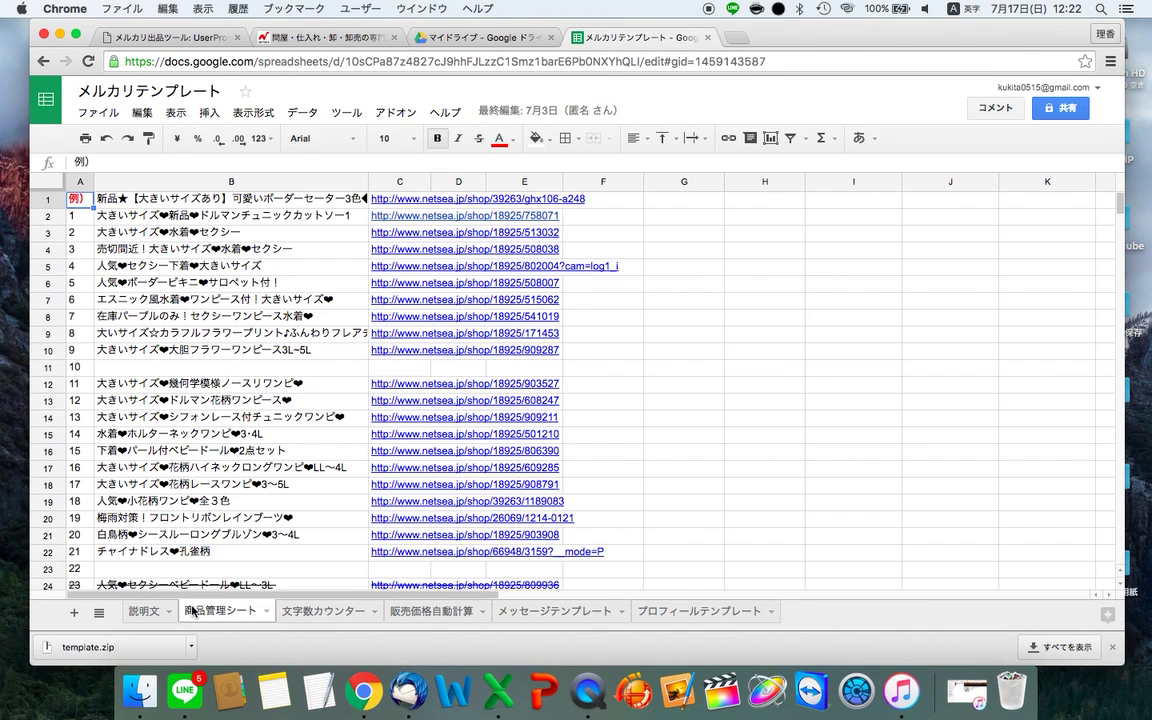
scroll(476, 419, down, 5)
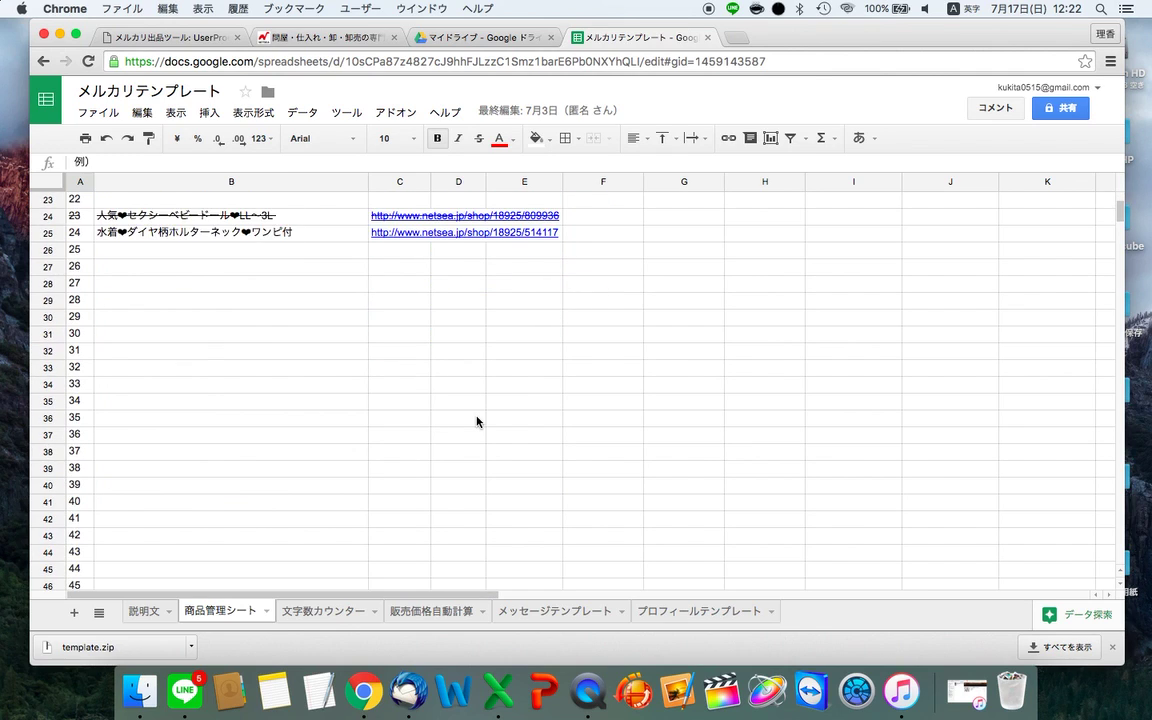
- Return to NETSEA in Chrome and open マイページ to reach the login form
key(super+3)
key(super+2)
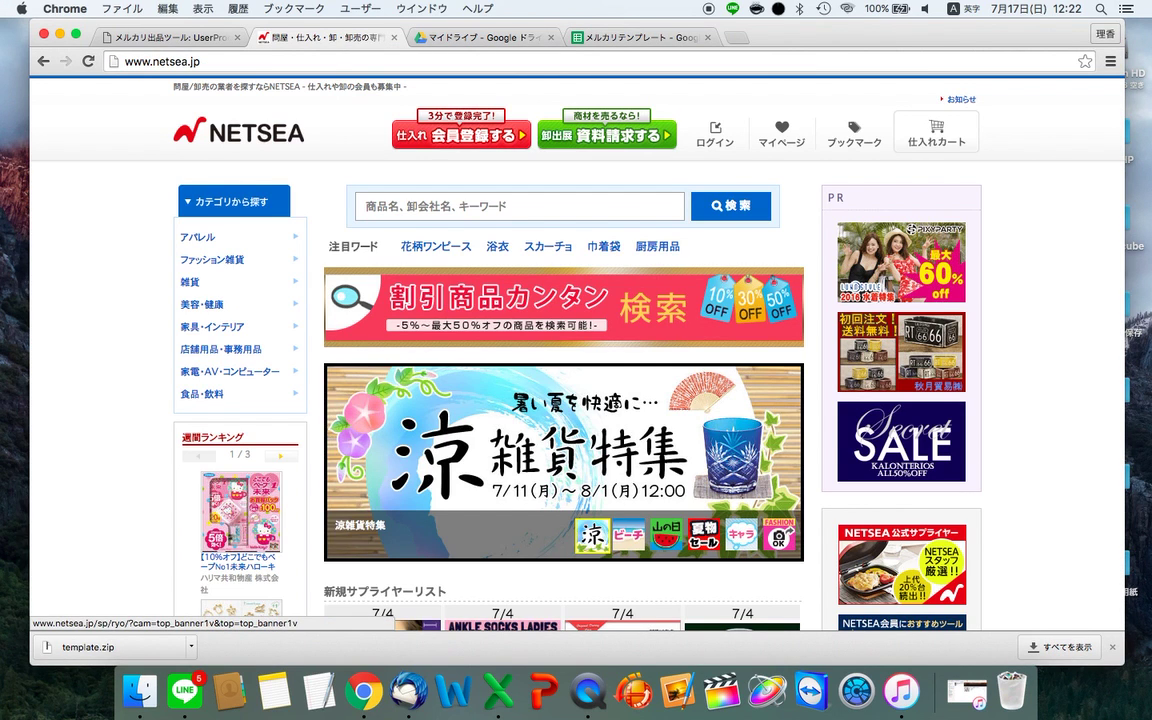
key(super+Tab)
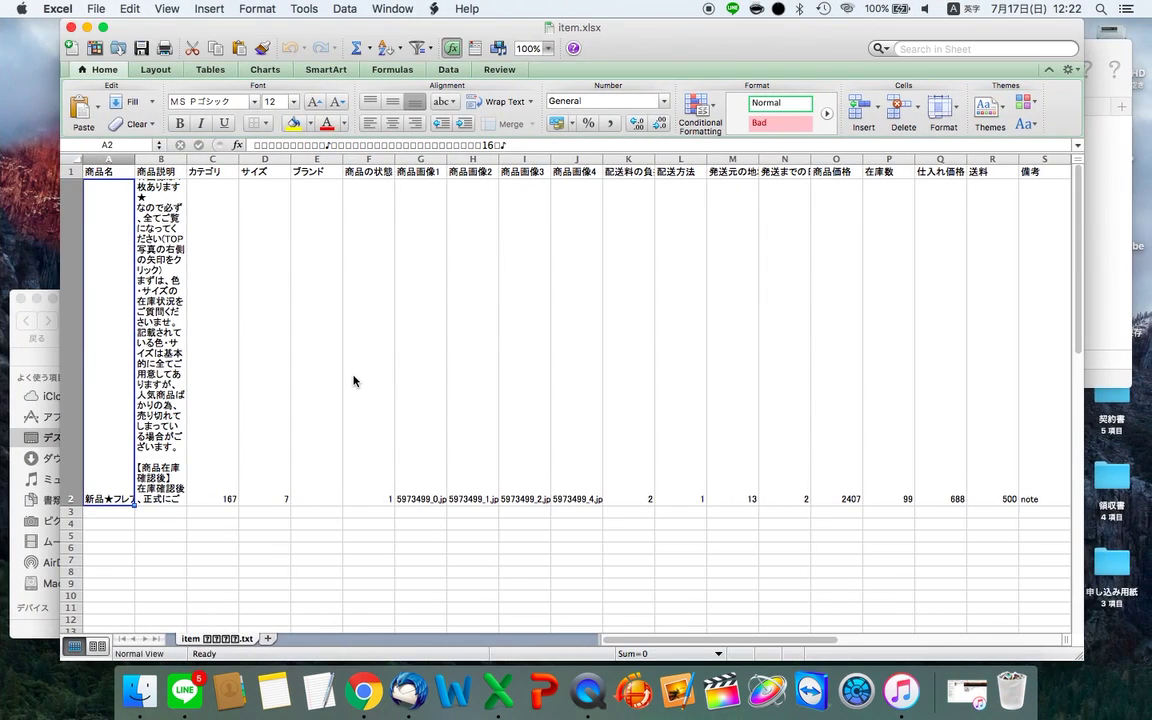
key(super+grave)
key(super+Tab)
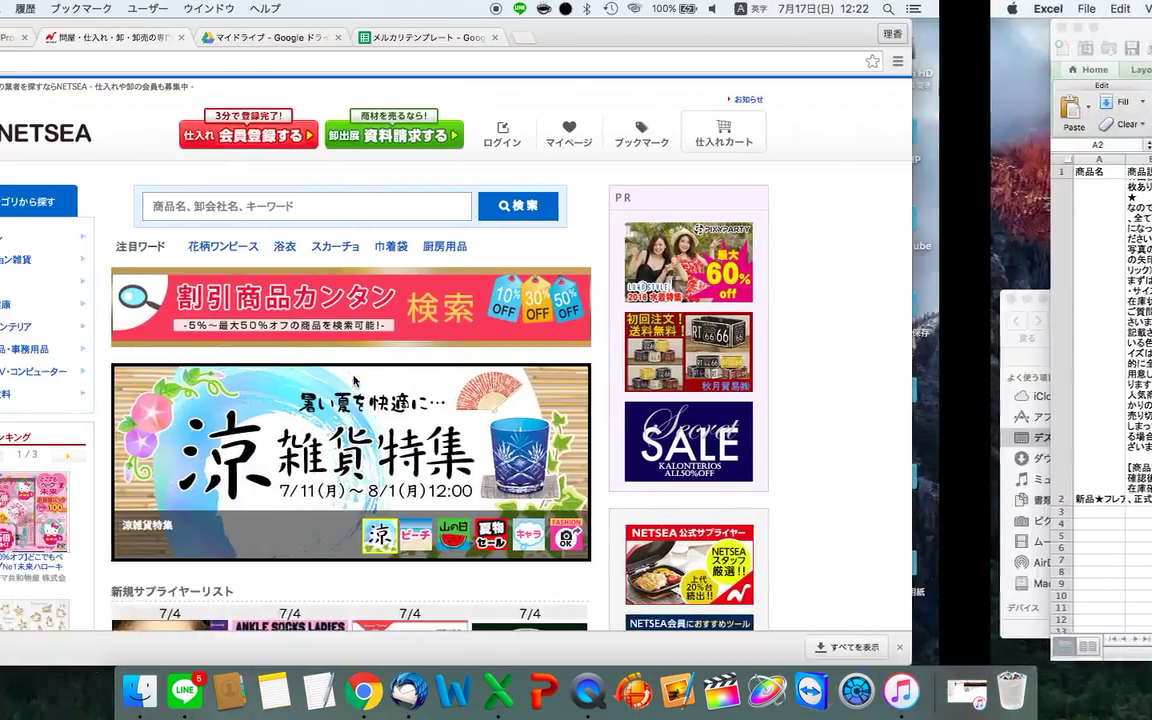
mouse_move(310, 246)
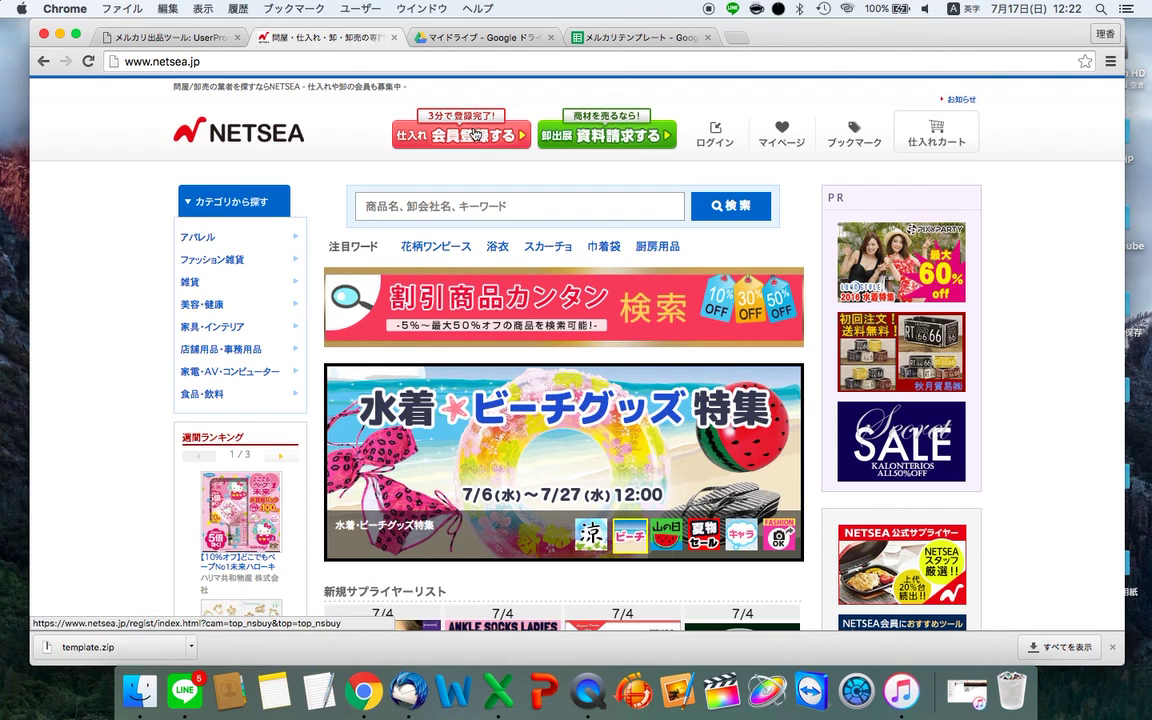
click(806, 130)
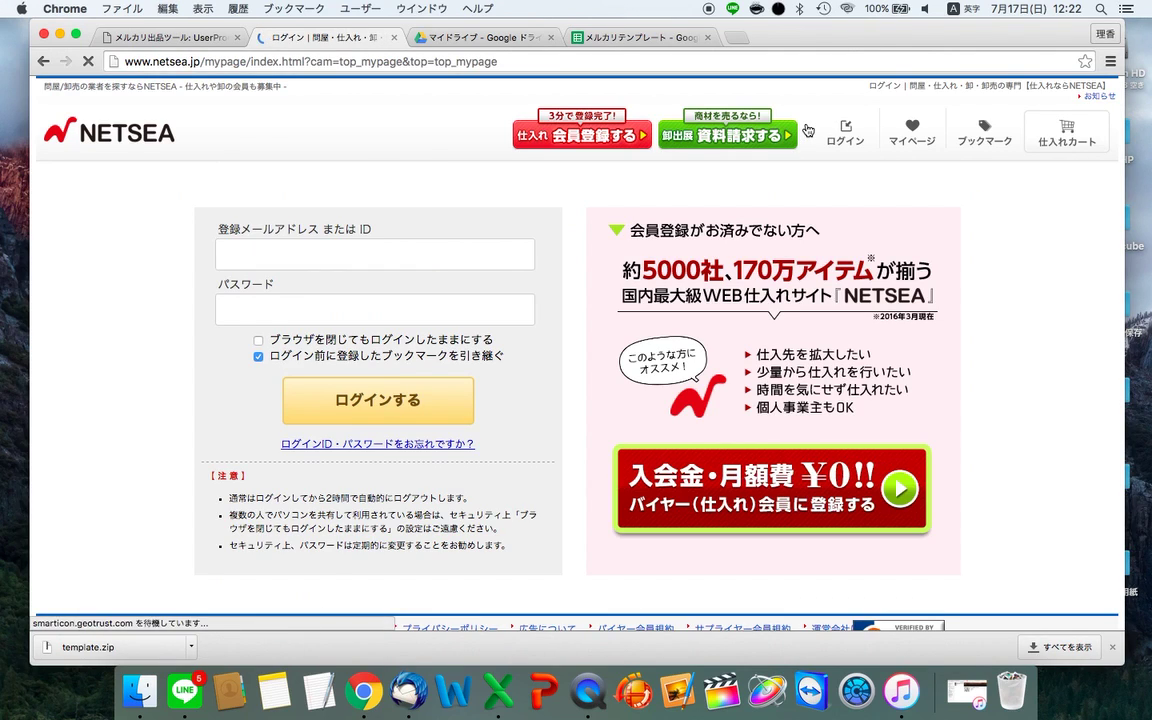
- Replace the autofilled ID with the account e-mail, enter the password and submit the login
click(432, 262)
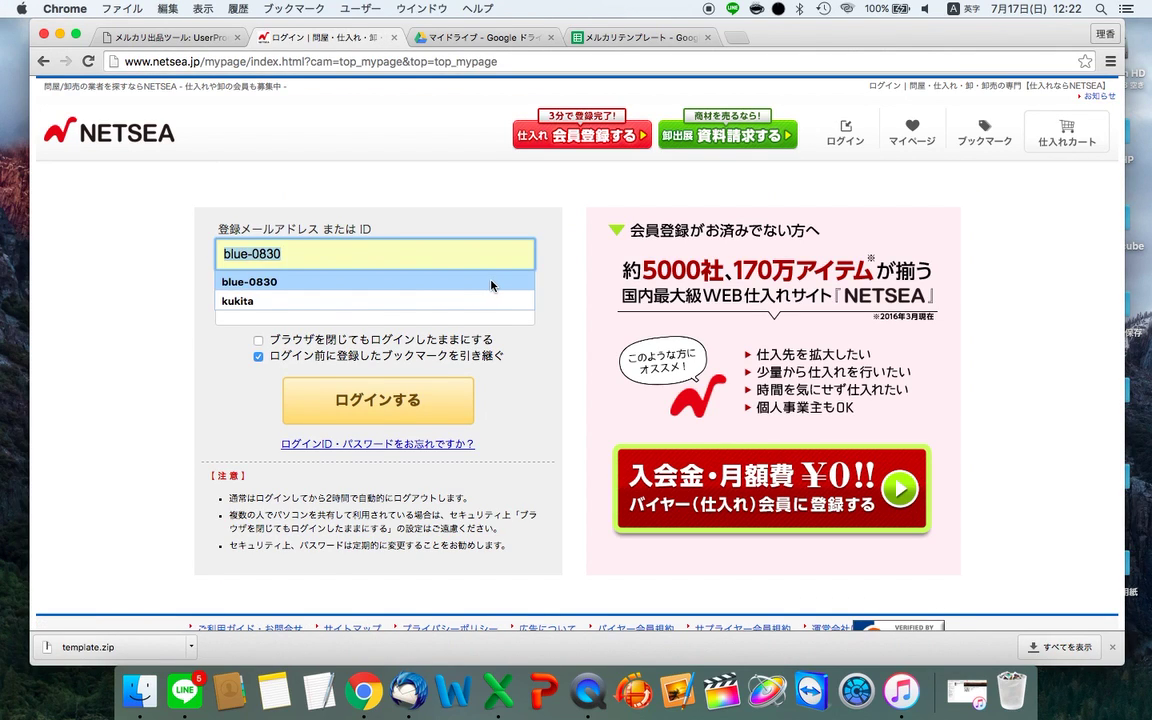
key(ctrl+Tab)
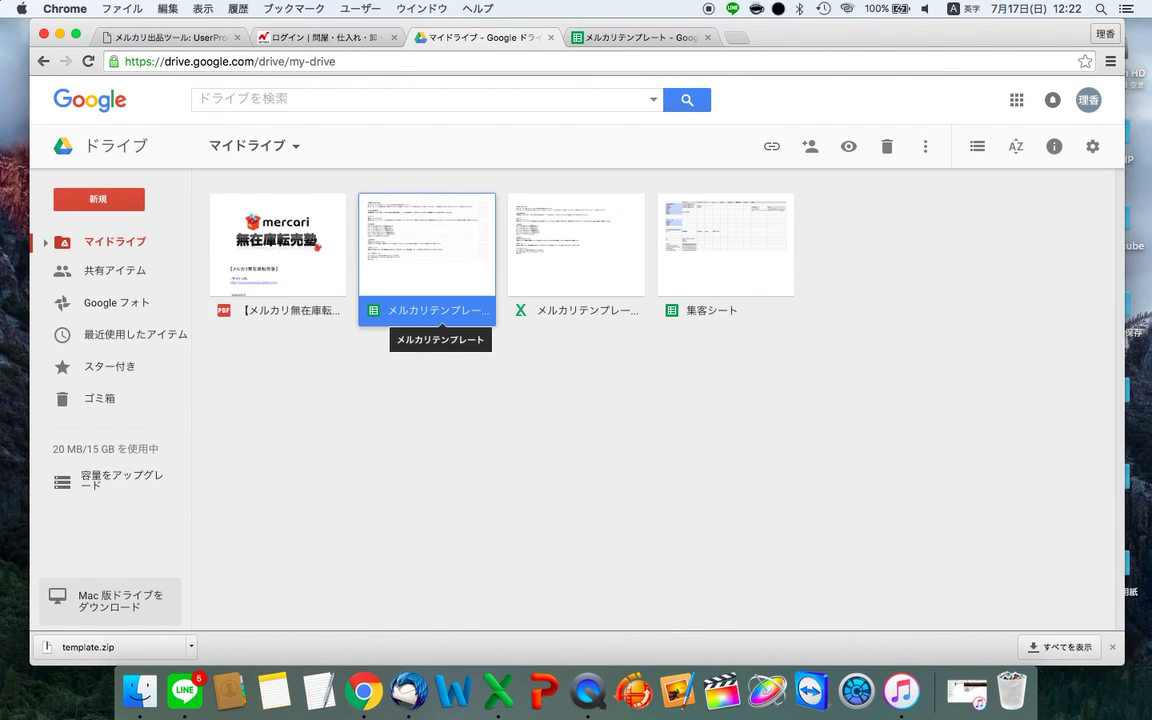
key(ctrl+Tab)
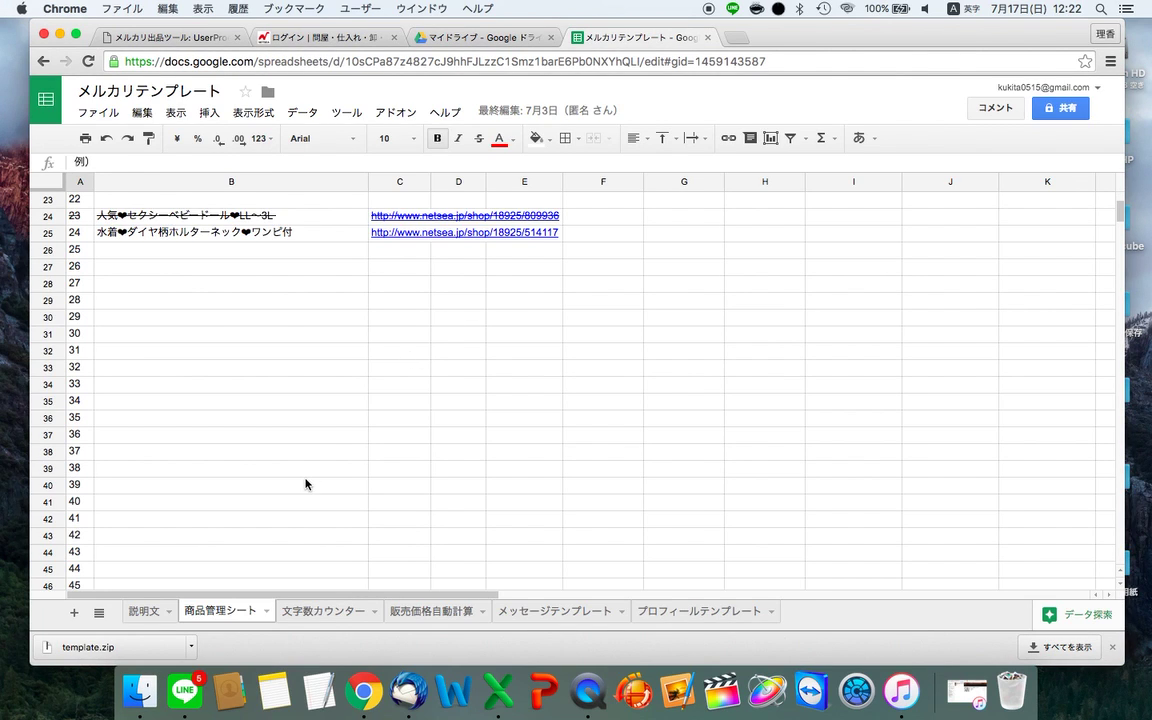
key(ctrl+shift+Tab)
key(ctrl+shift+Tab)
double_click(301, 254)
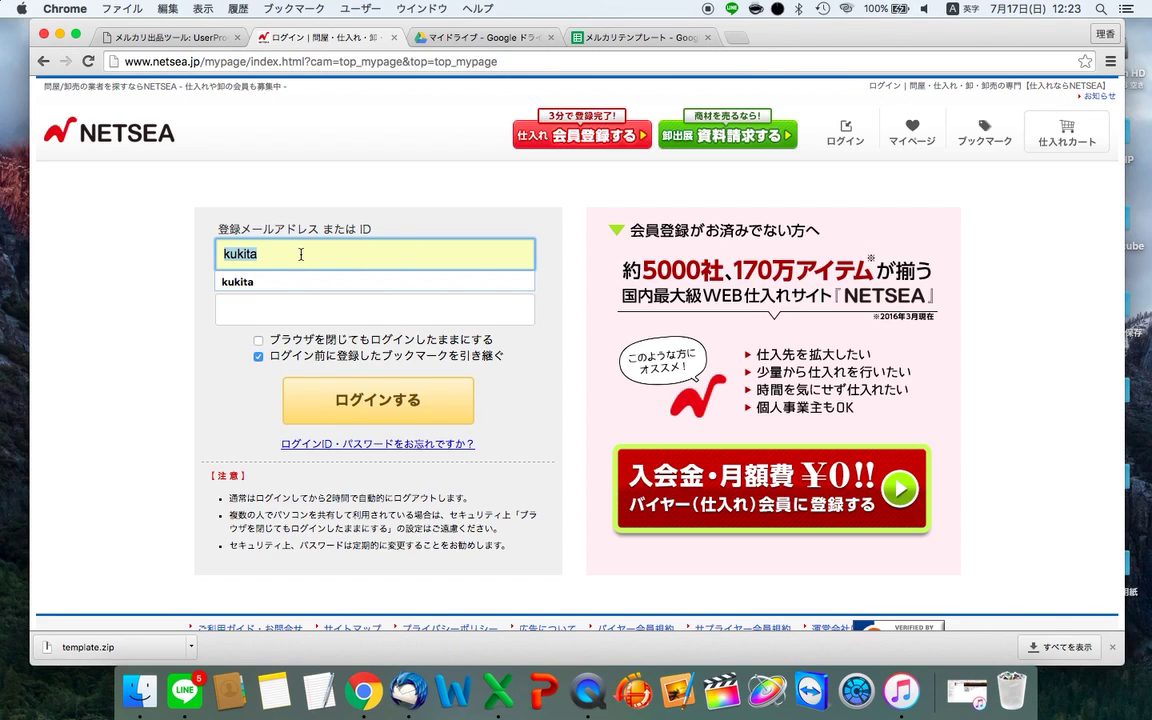
key(BackSpace)
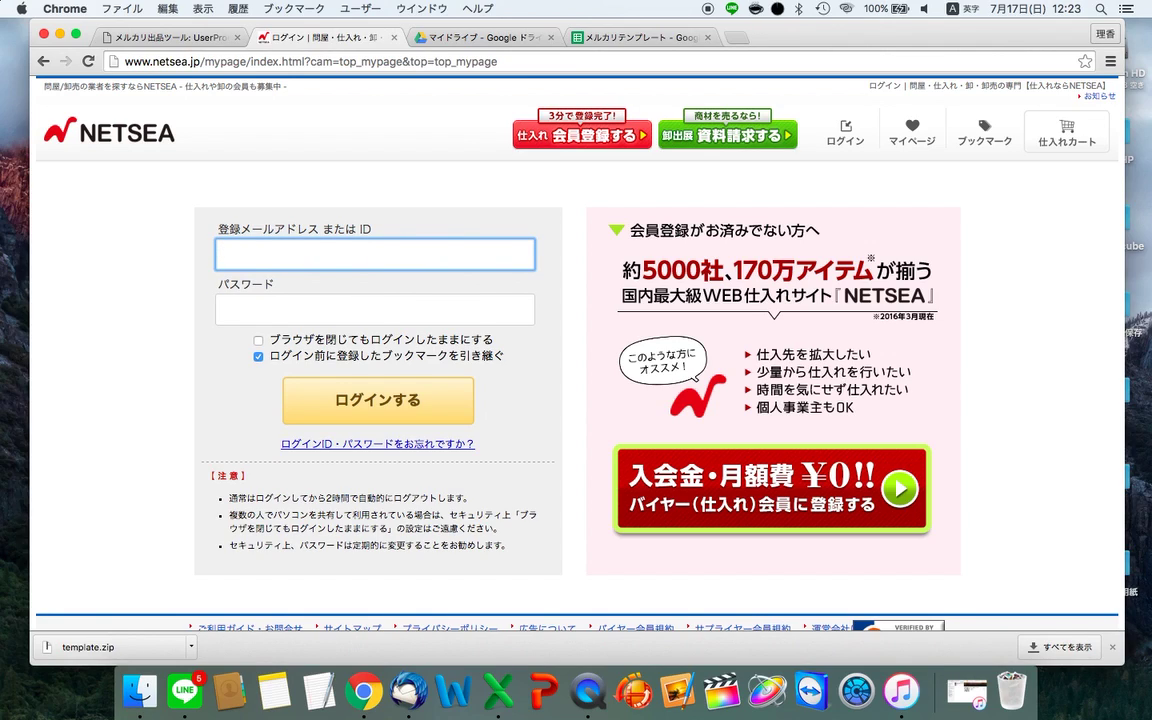
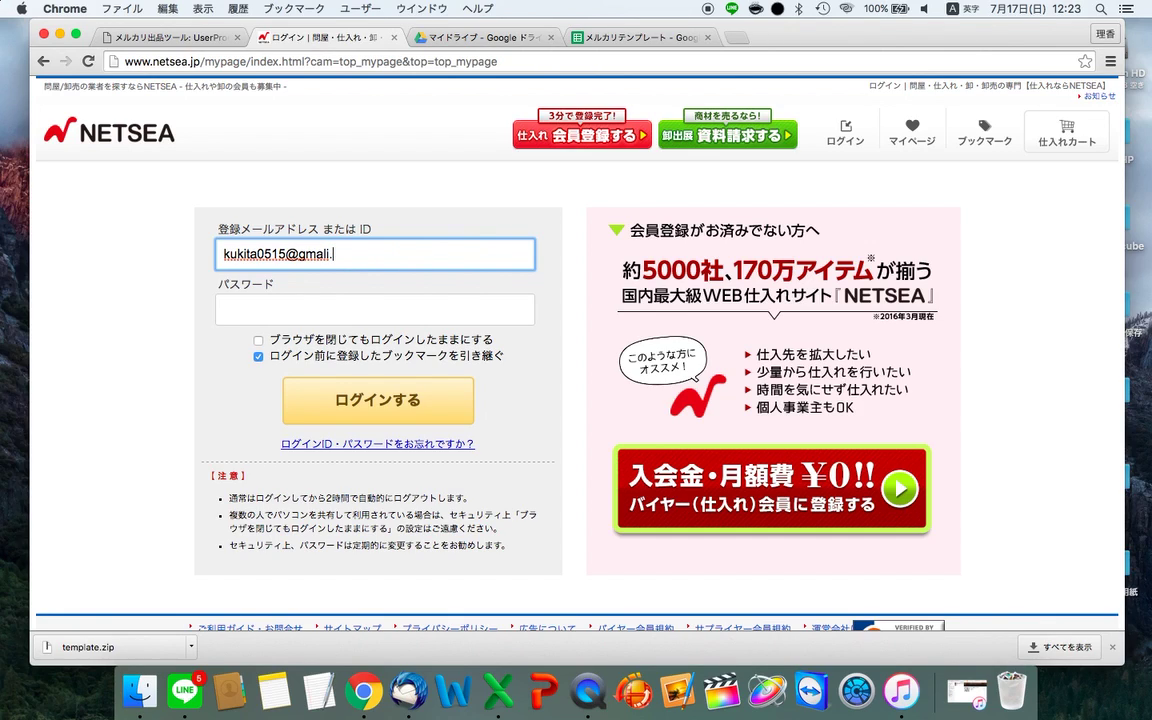
click(250, 296)
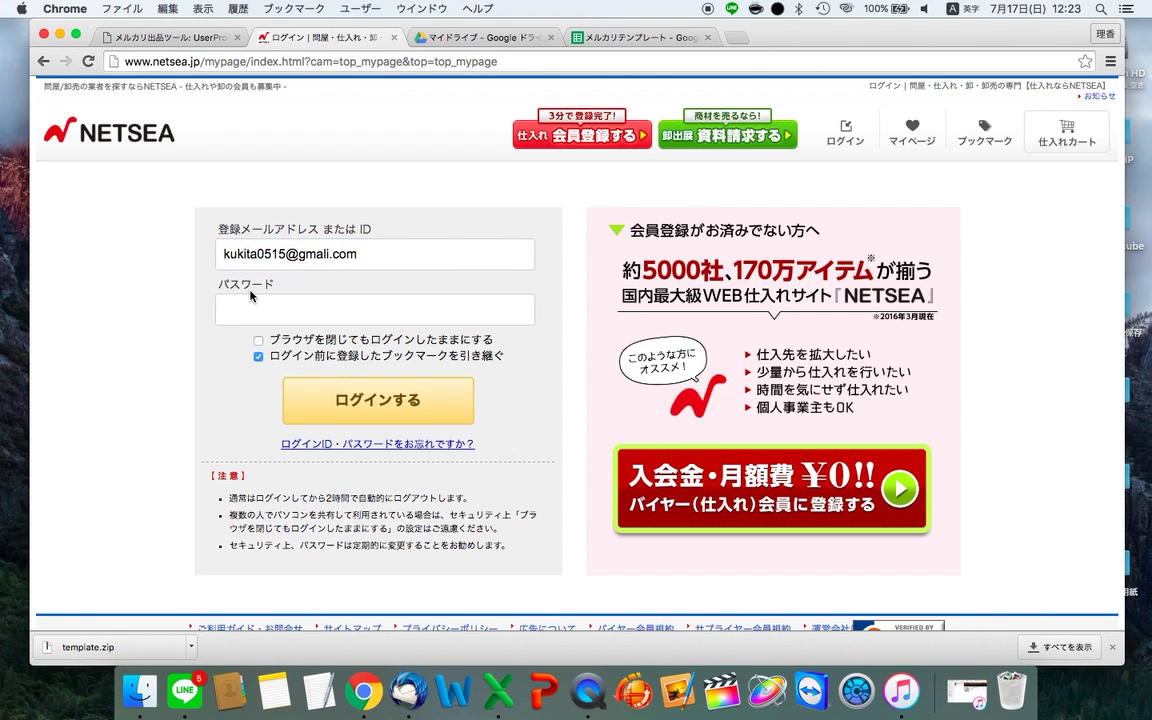
click(250, 307)
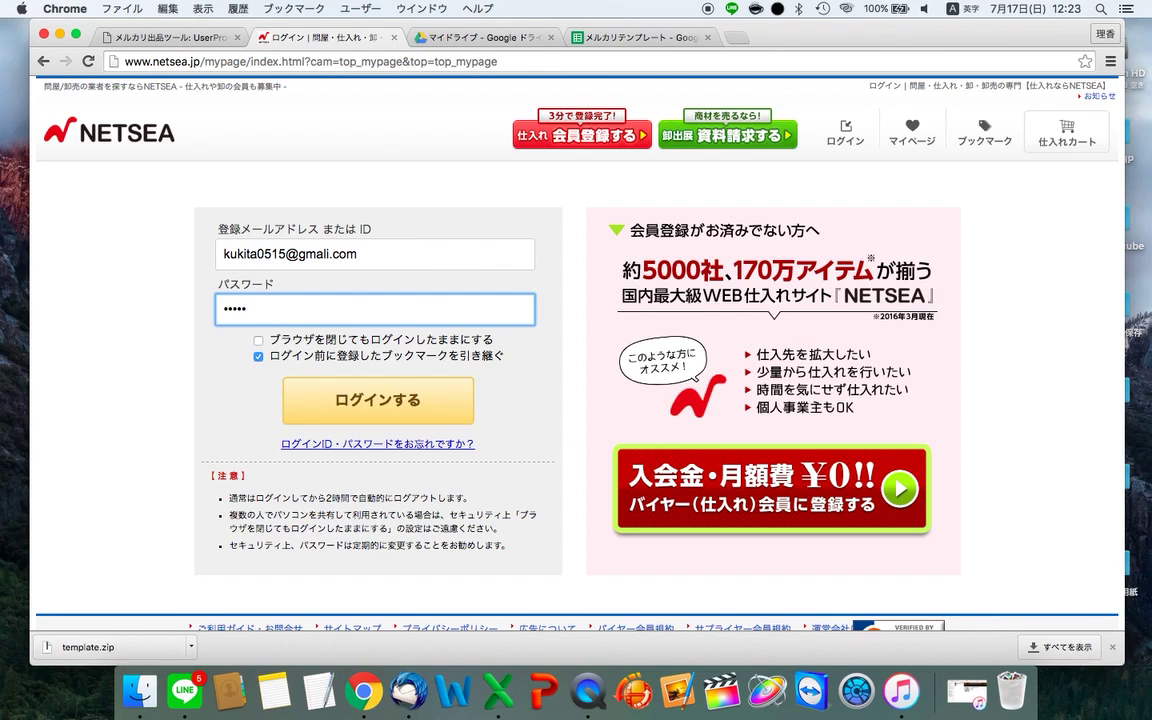
key(Return)
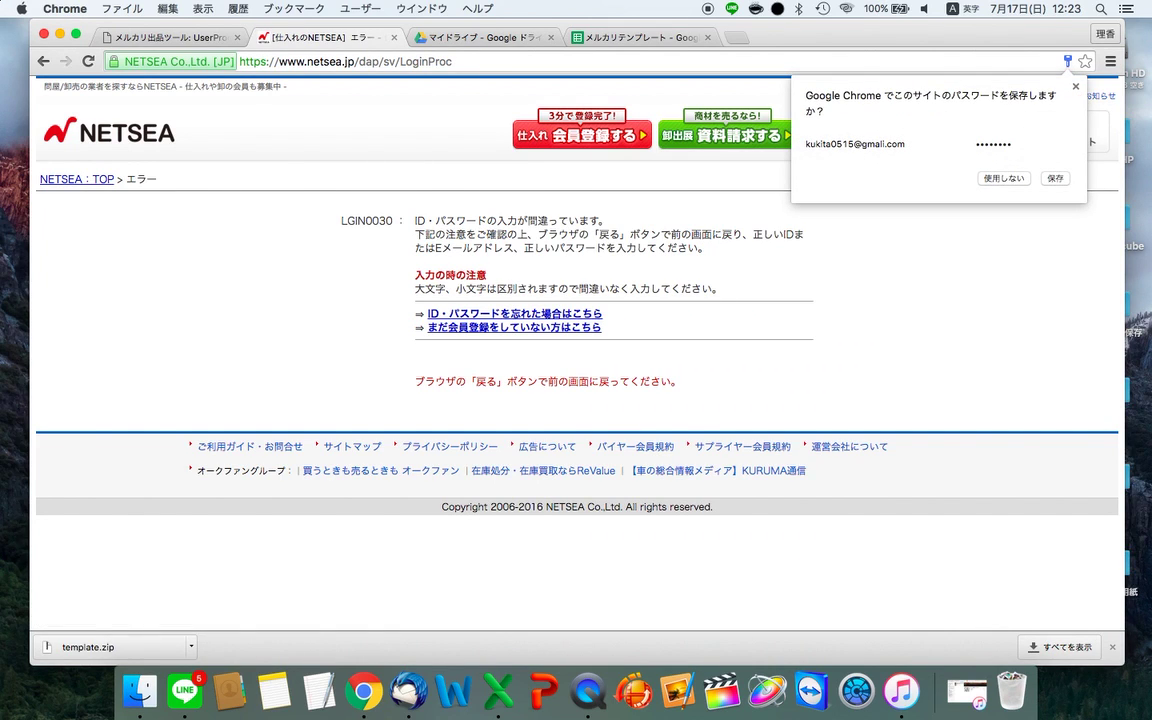
- Retry the NETSEA login with the remembered e-mail and password, then decline saving the password
click(651, 322)
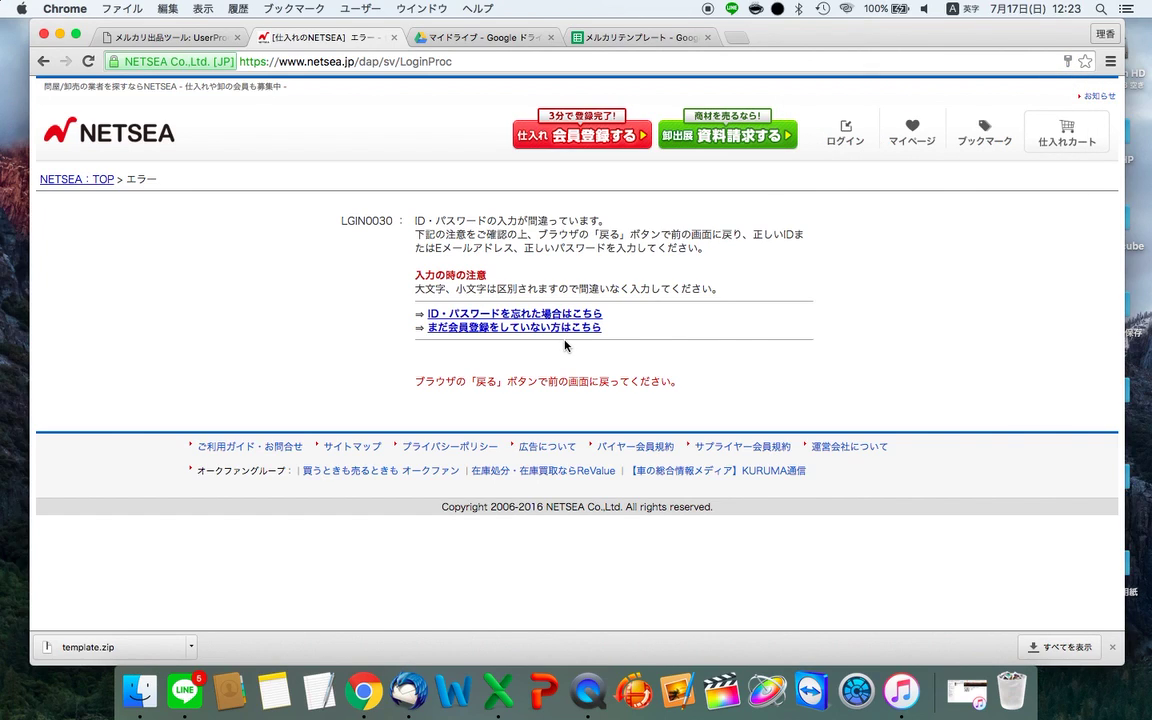
scroll(565, 345, left, 5)
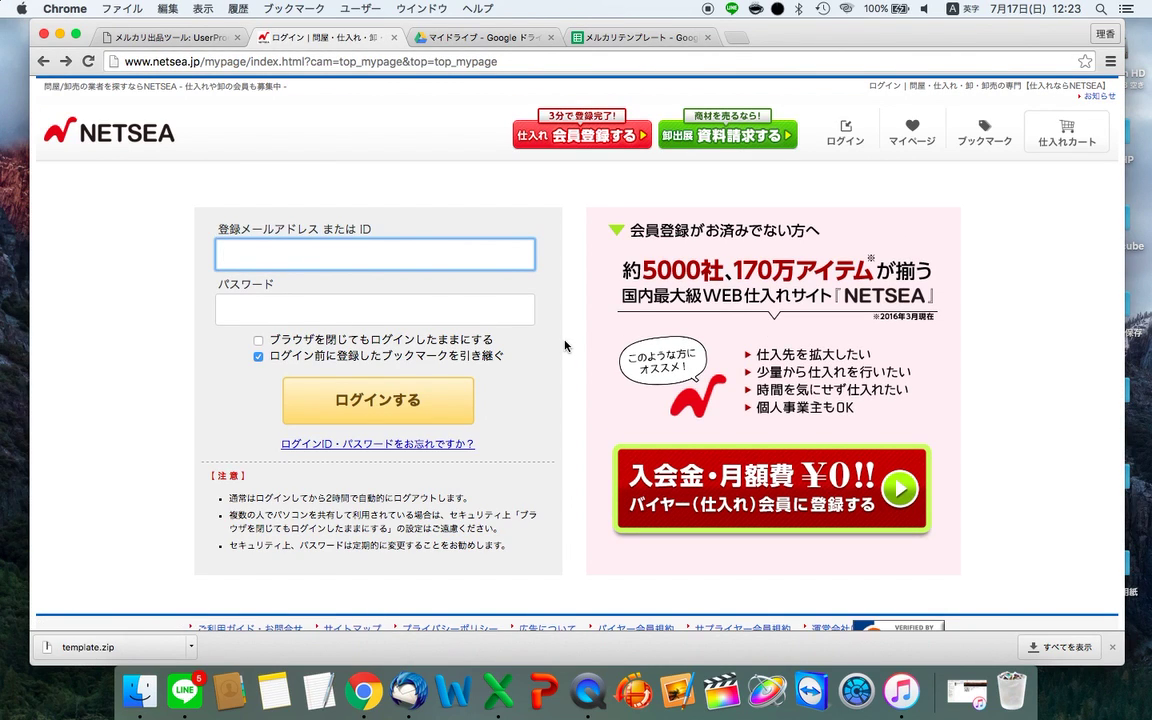
text(k)
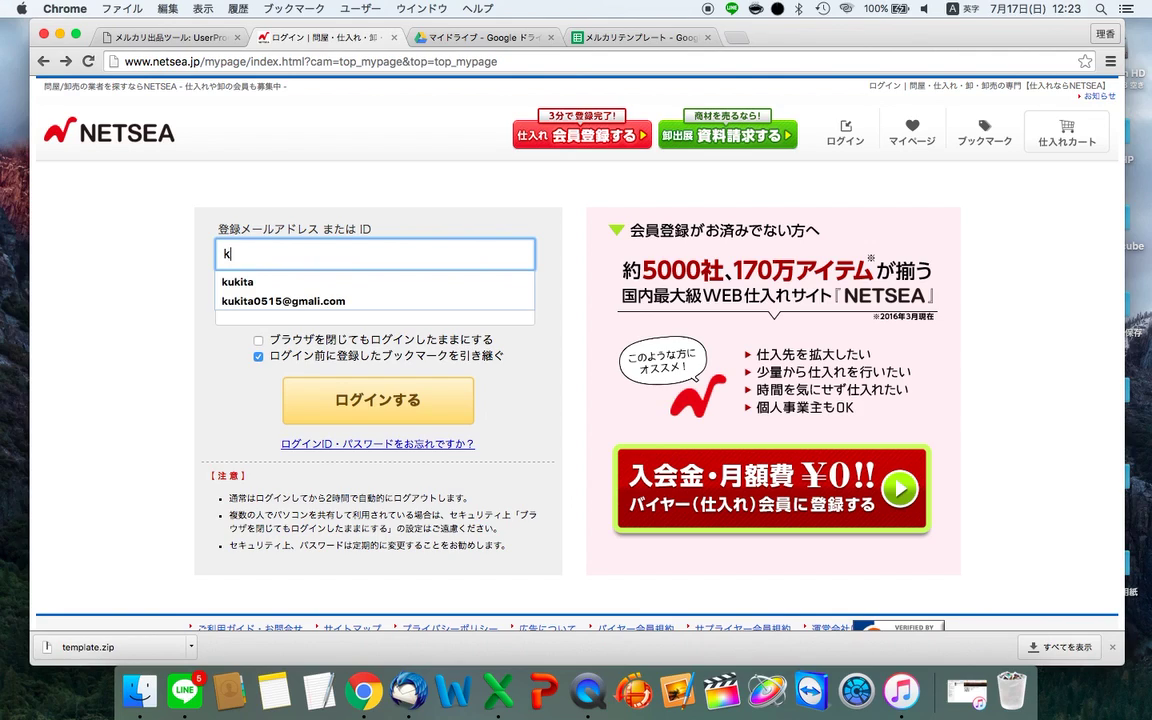
text(uki)
click(431, 304)
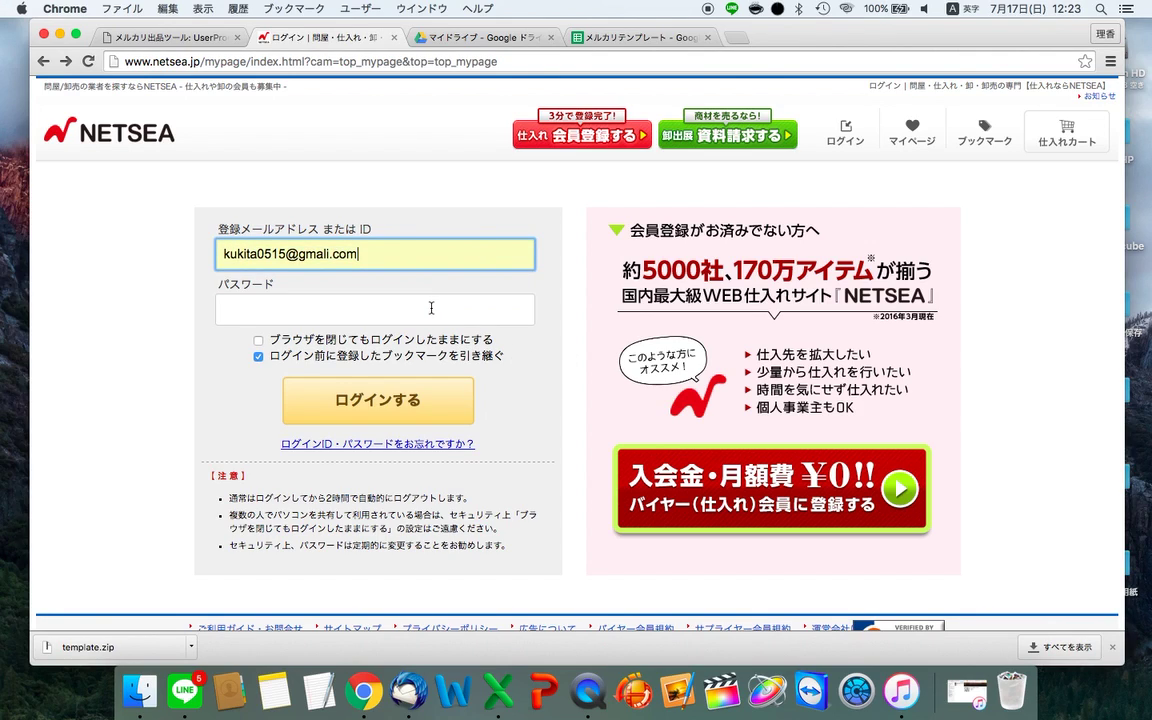
click(474, 306)
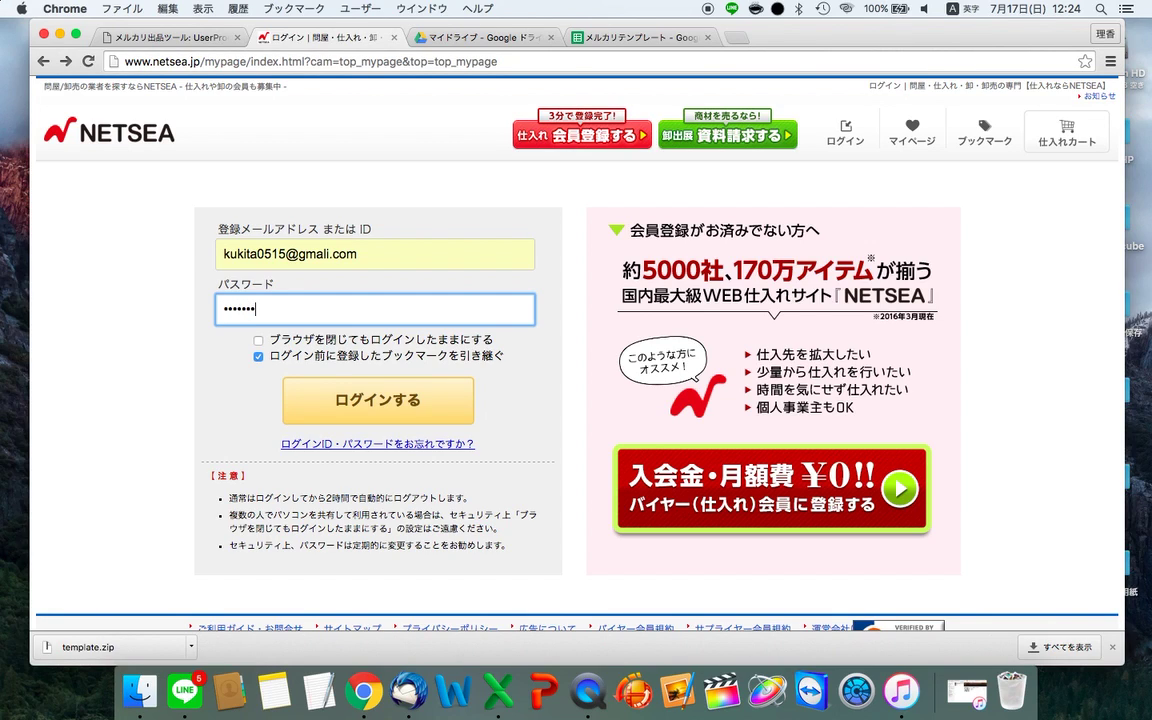
key(Return)
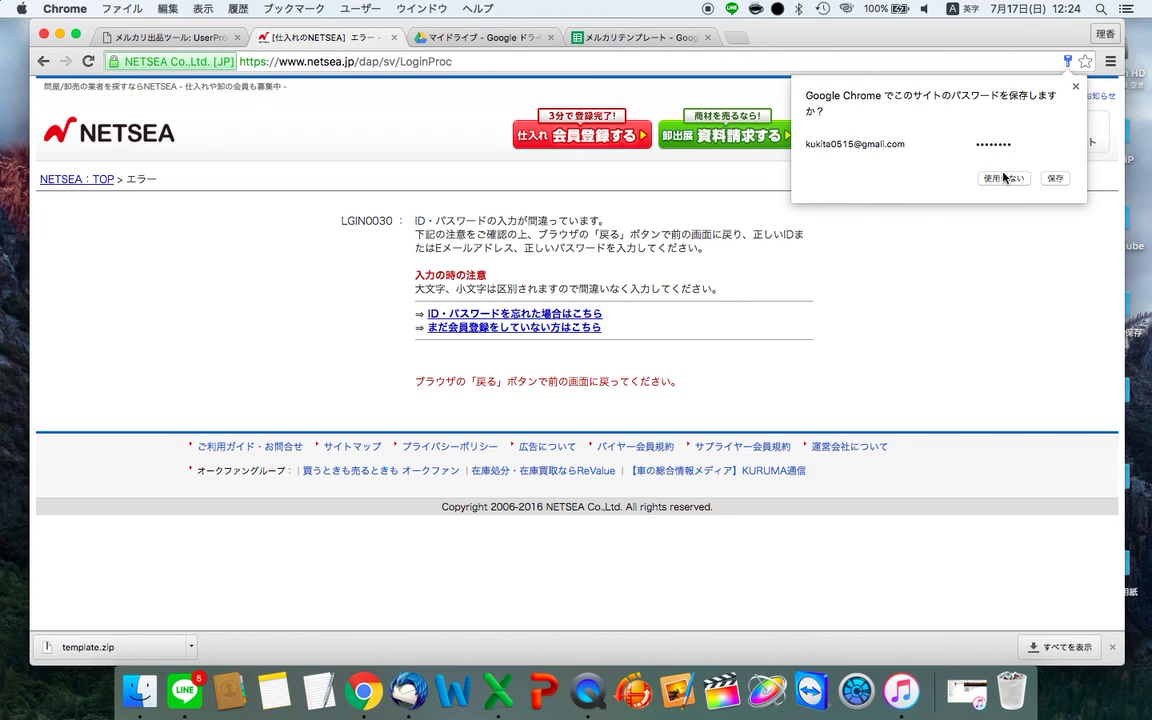
click(638, 345)
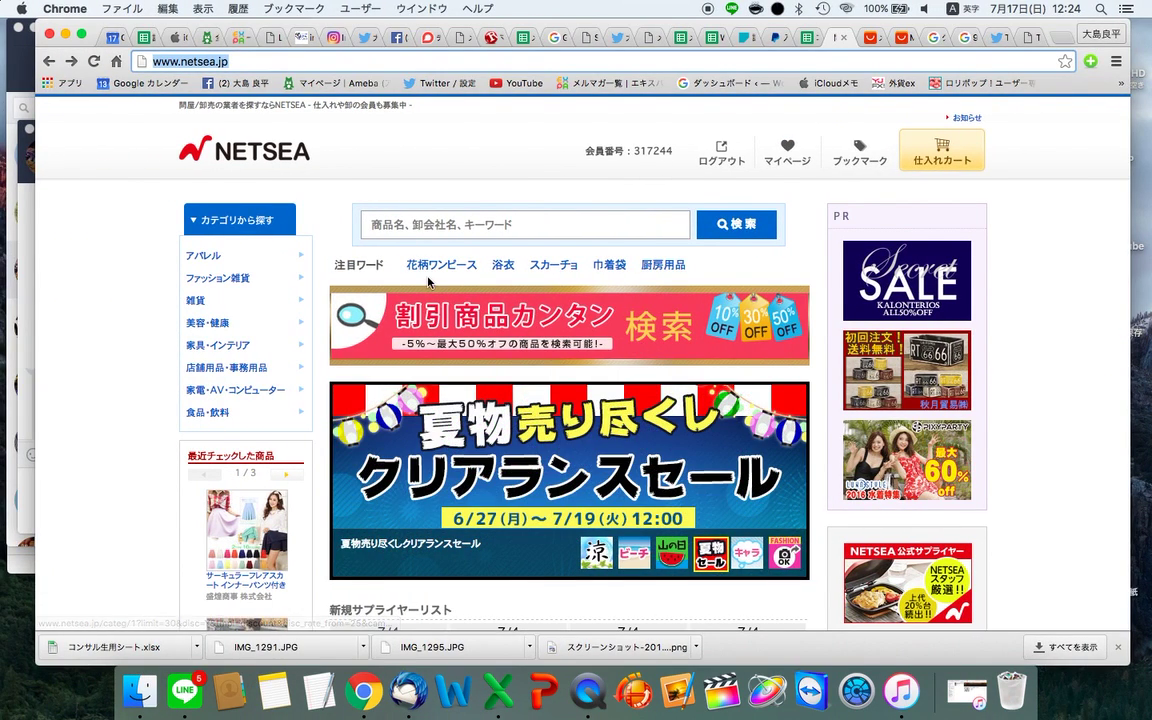
- Move the NETSEA page into its own window and close the login-error and Google Drive tabs
click(834, 56)
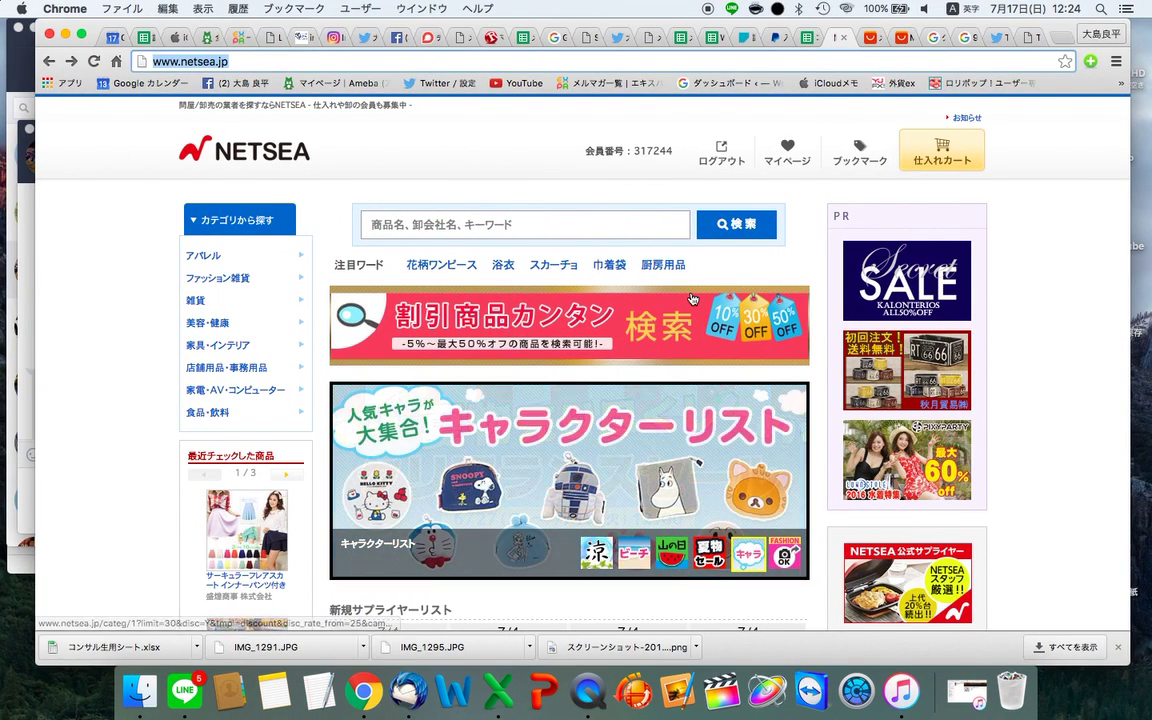
drag(836, 39, 708, 14)
click(1103, 313)
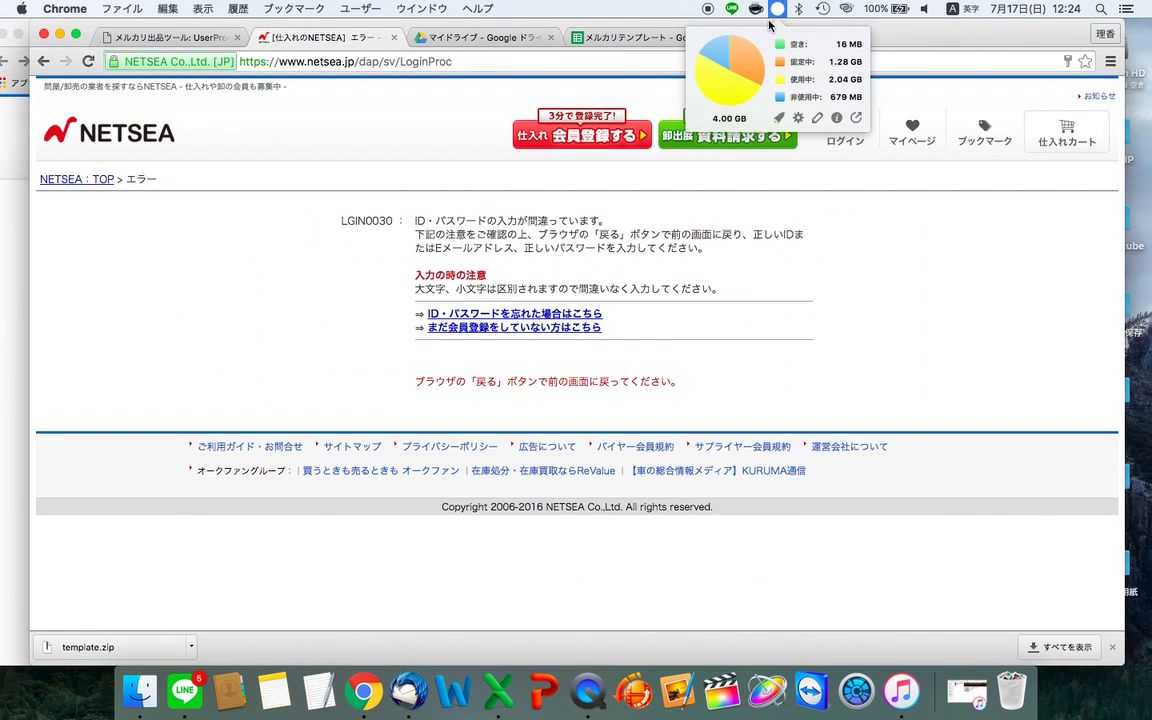
key(super+w)
drag(609, 46, 656, 45)
key(super+w)
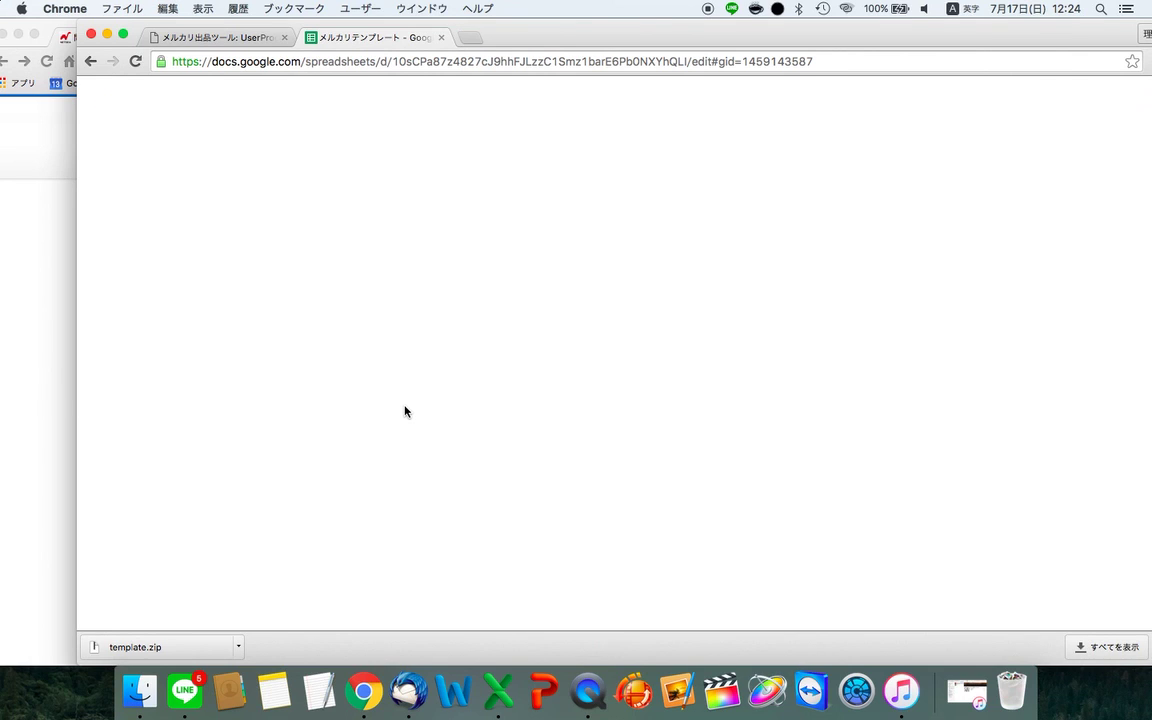
key(ctrl+shift+Tab)
- Open the recently viewed cardigan XIAJ-001 from NETSEA's 最近チェックした商品 list
click(57, 337)
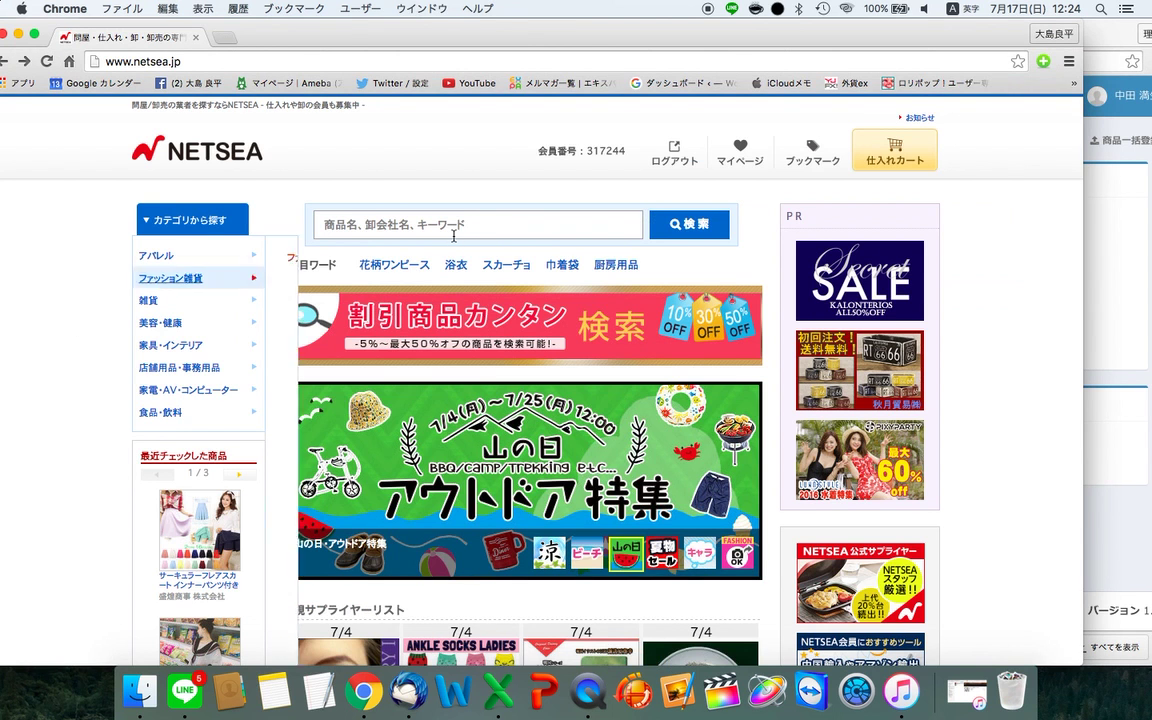
drag(661, 31, 689, 31)
scroll(443, 492, down, 8)
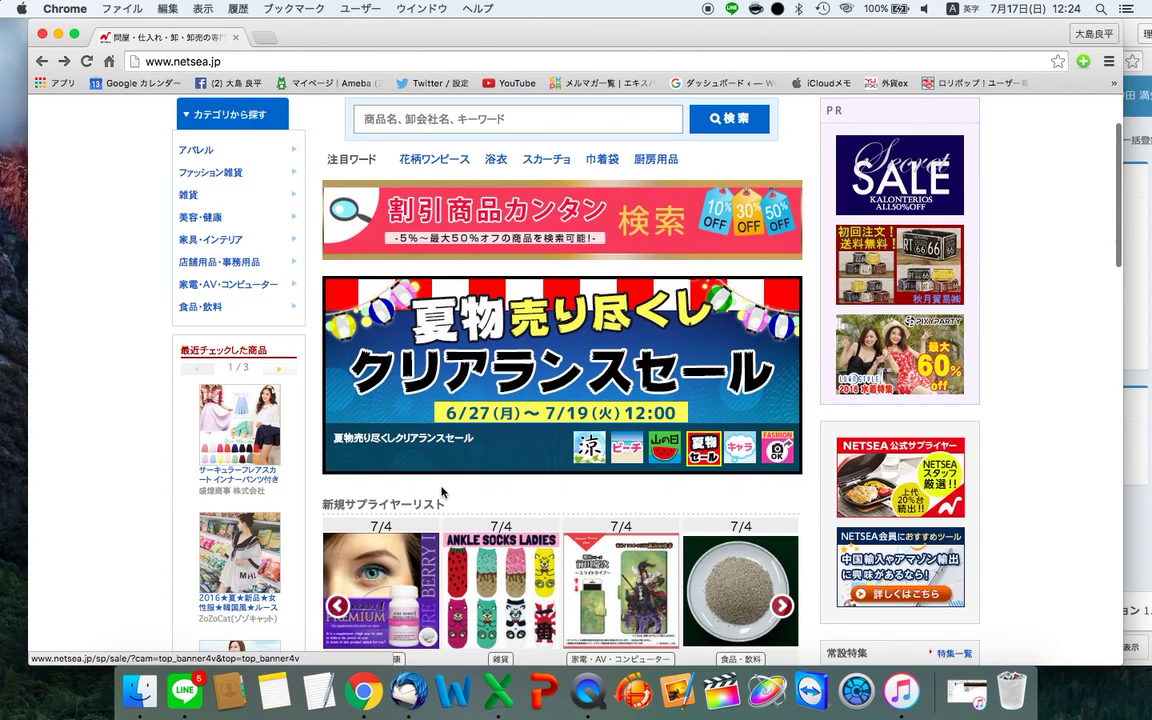
scroll(443, 492, down, 4)
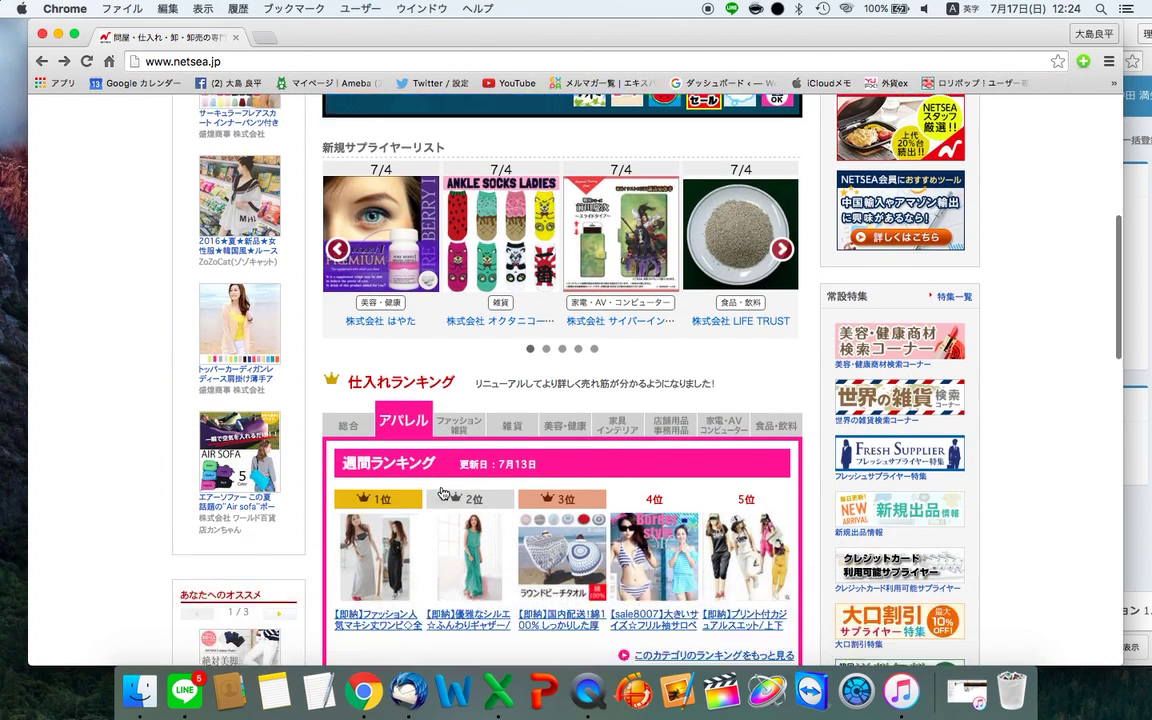
scroll(306, 322, up, 5)
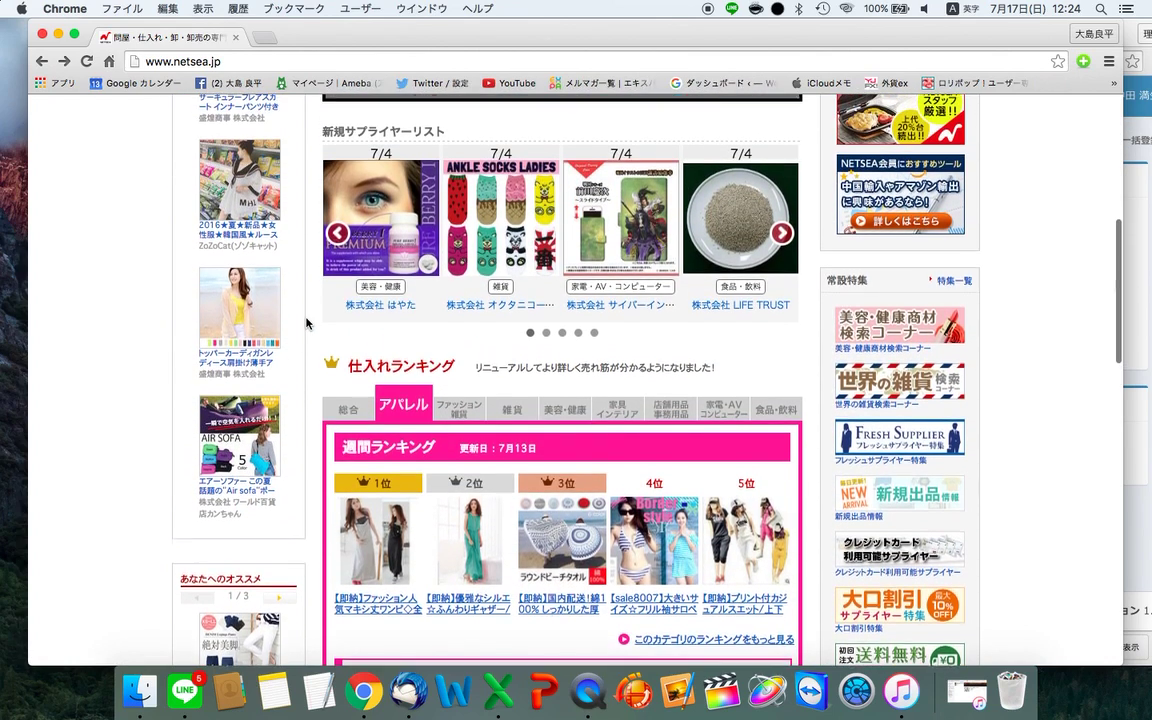
scroll(349, 427, down, 5)
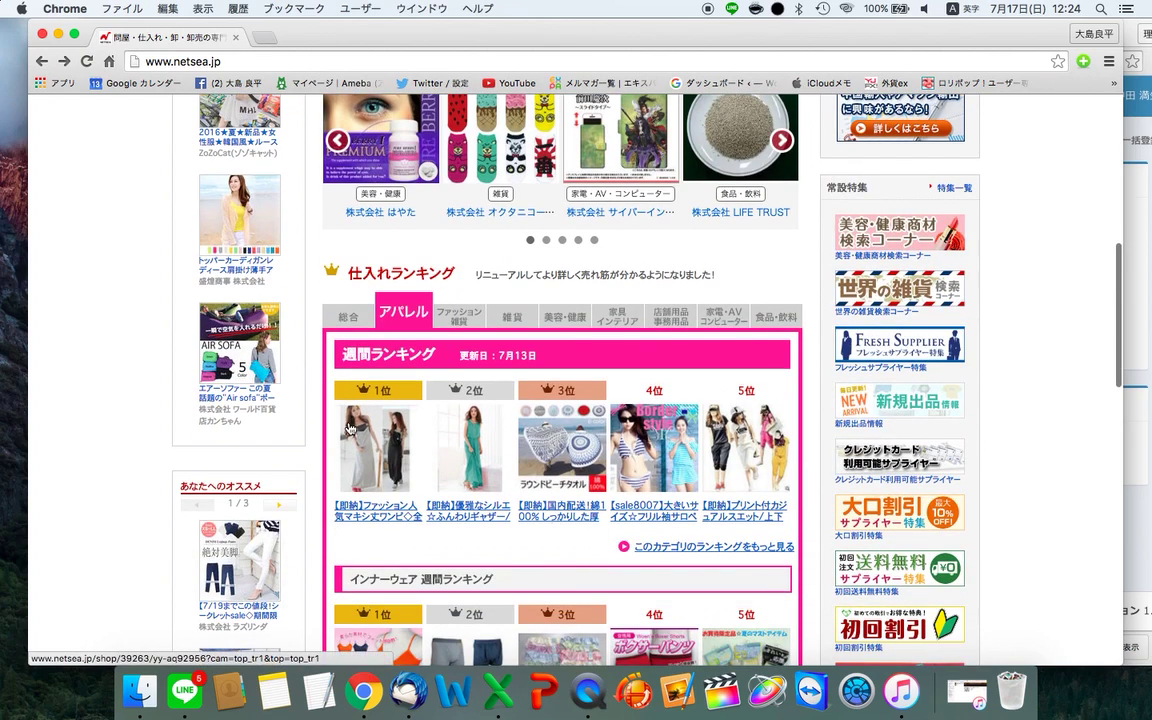
click(243, 235)
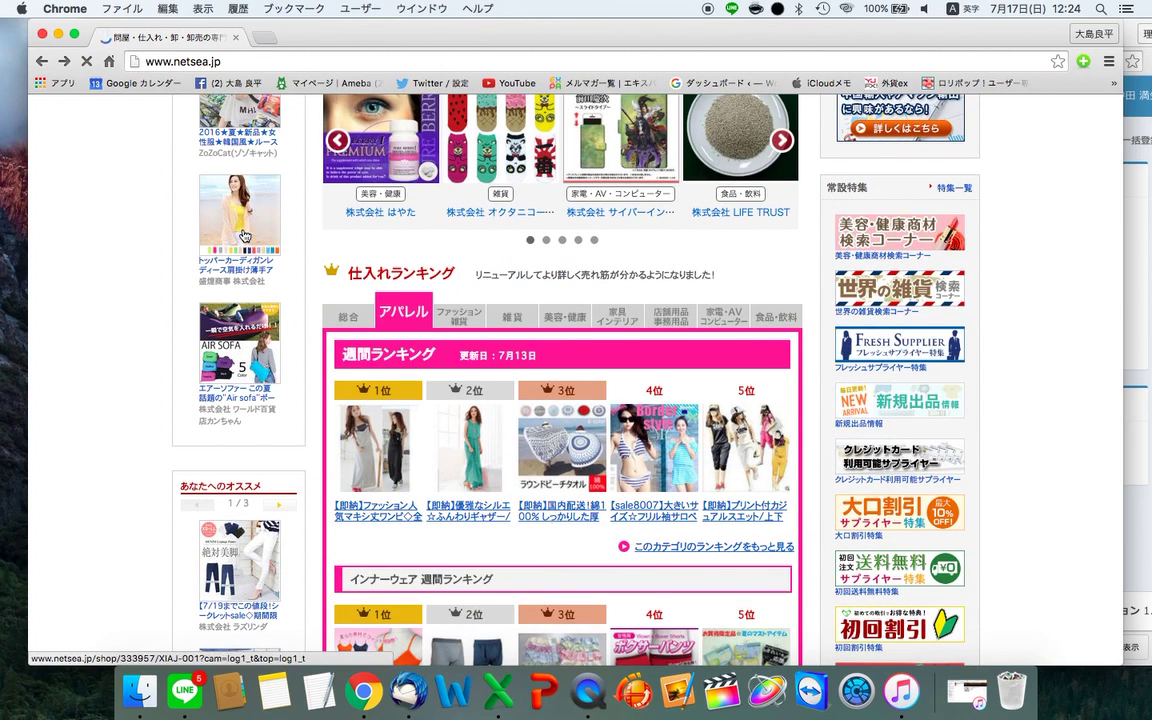
- Scroll the cardigan page to its 556-yen price table, then return to NETSEA's top page
scroll(244, 235, down, 3)
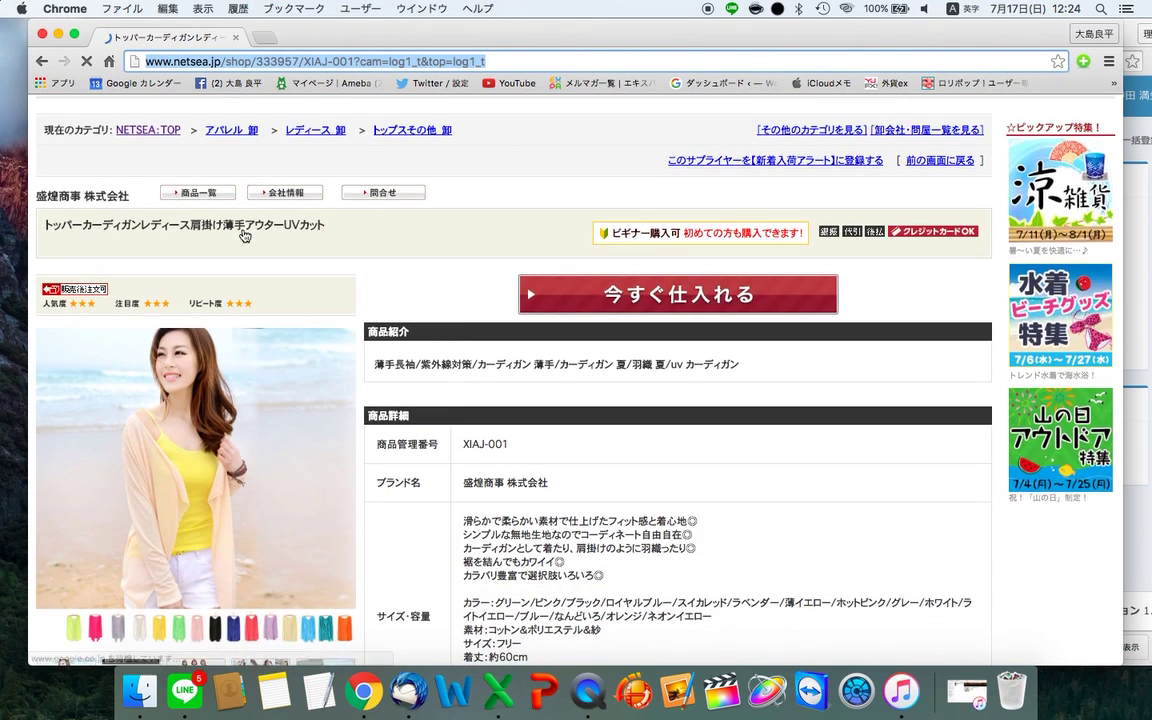
scroll(244, 235, down, 3)
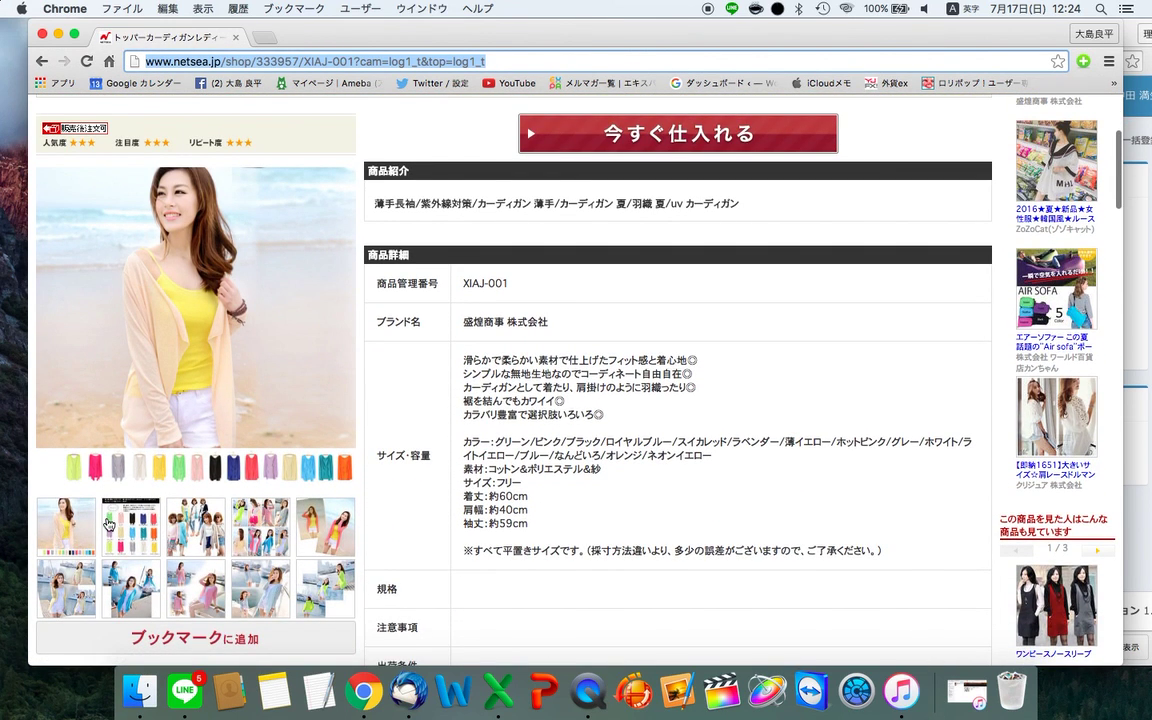
scroll(200, 300, up, 3)
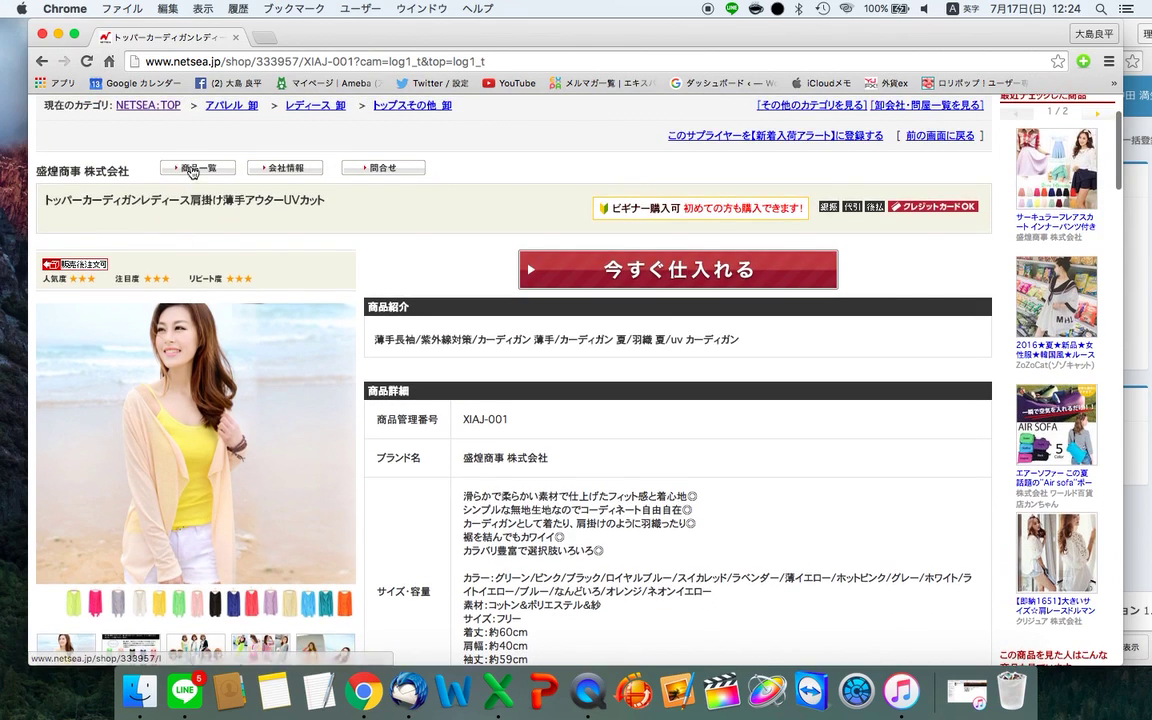
scroll(406, 262, down, 10)
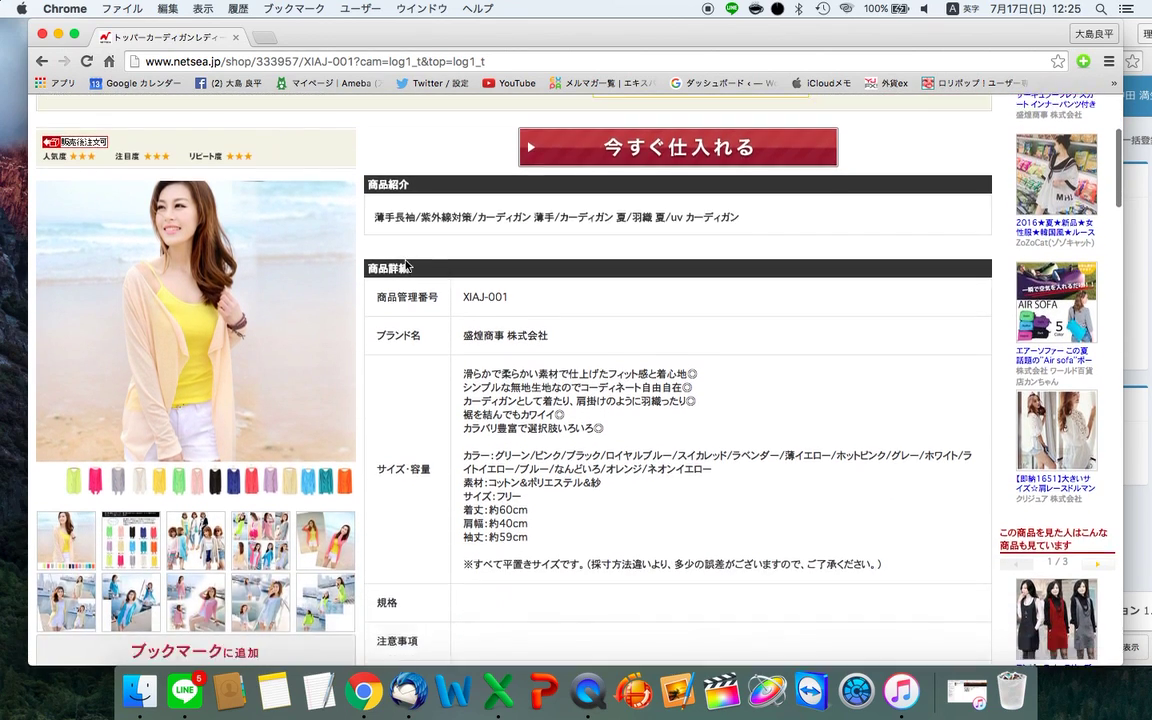
scroll(405, 265, down, 15)
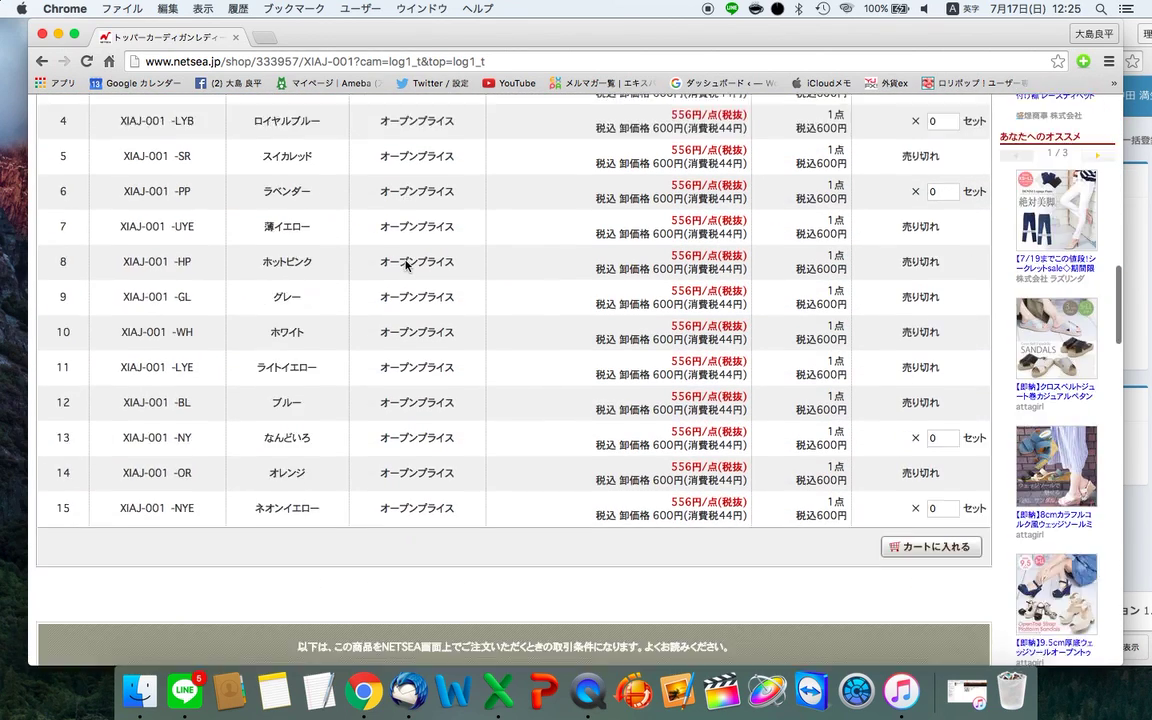
scroll(405, 265, up, 8)
scroll(405, 265, down, 5)
scroll(405, 265, left, 10)
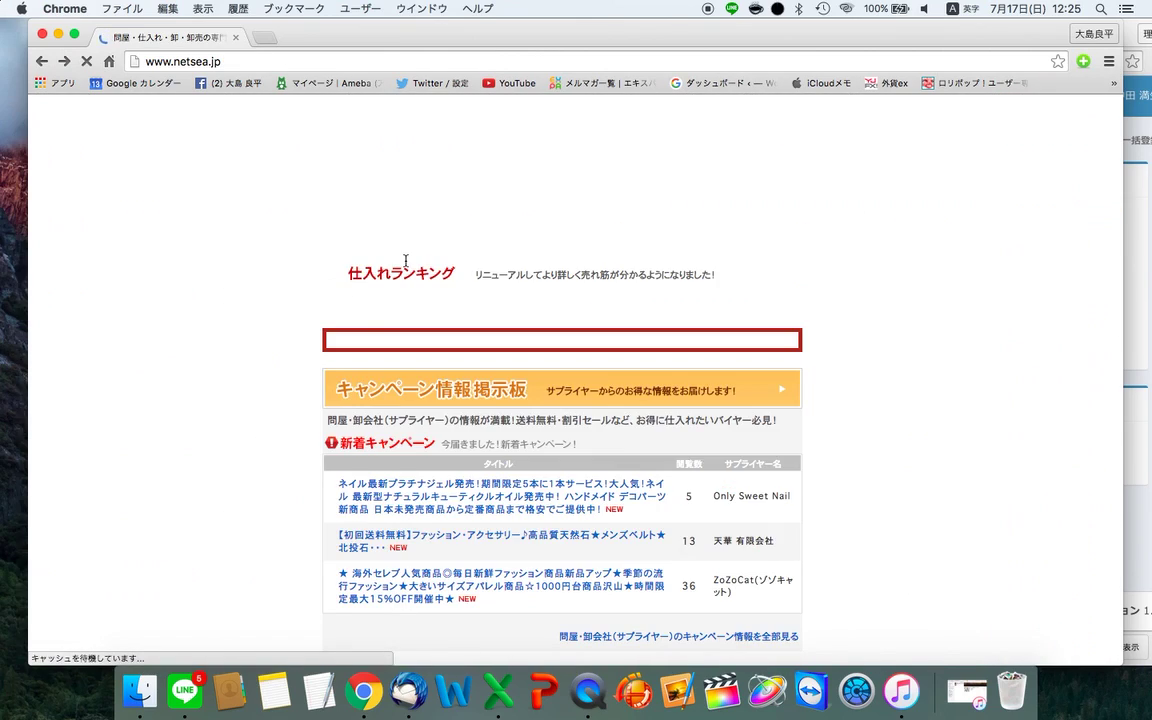
scroll(406, 262, down, 4)
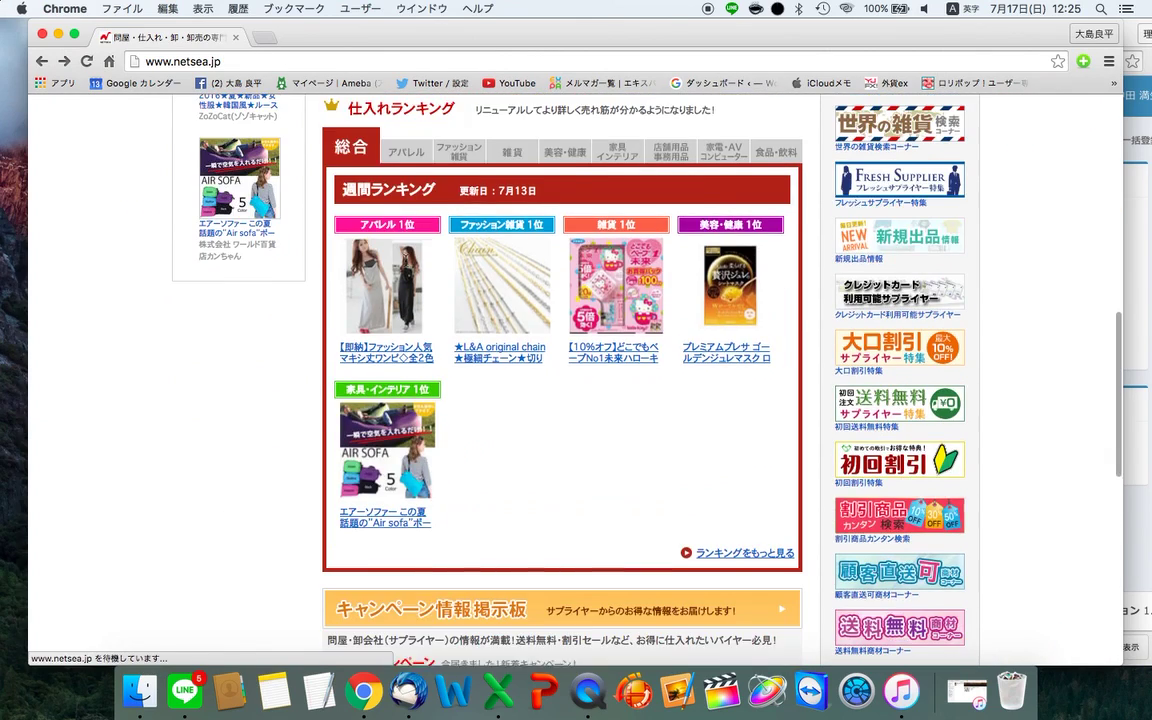
scroll(450, 373, down, 8)
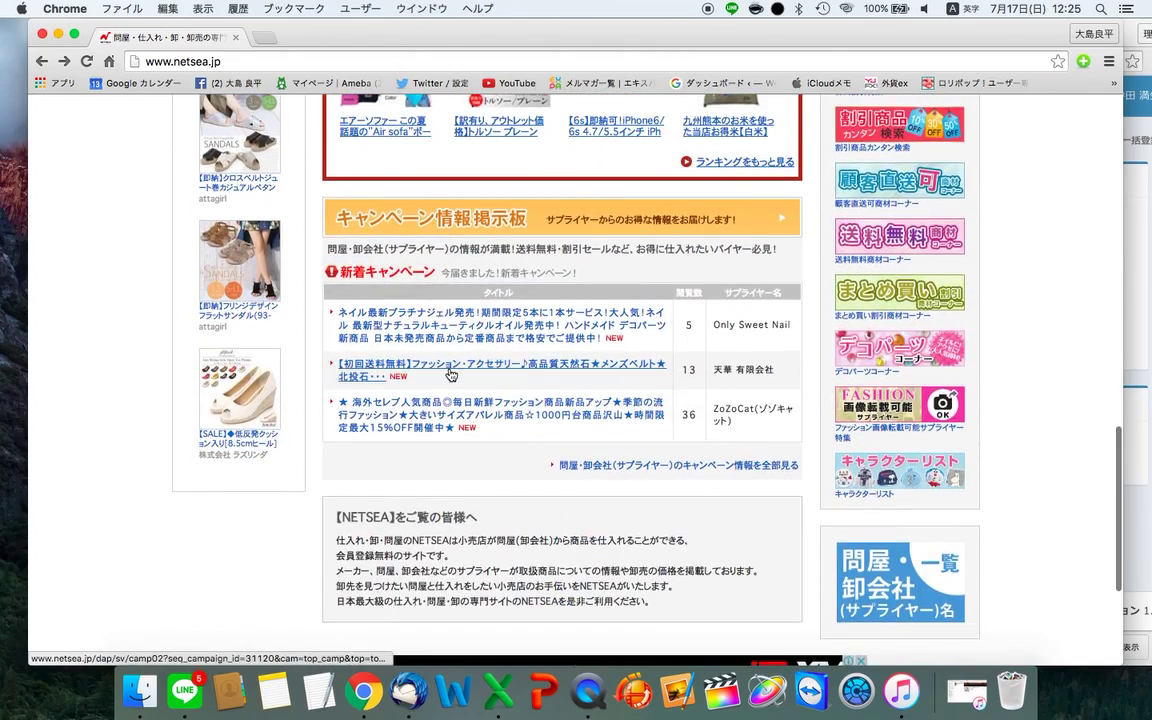
scroll(455, 365, up, 20)
- Search NETSEA for レース and open the lace shirt cardigan listing
click(514, 226)
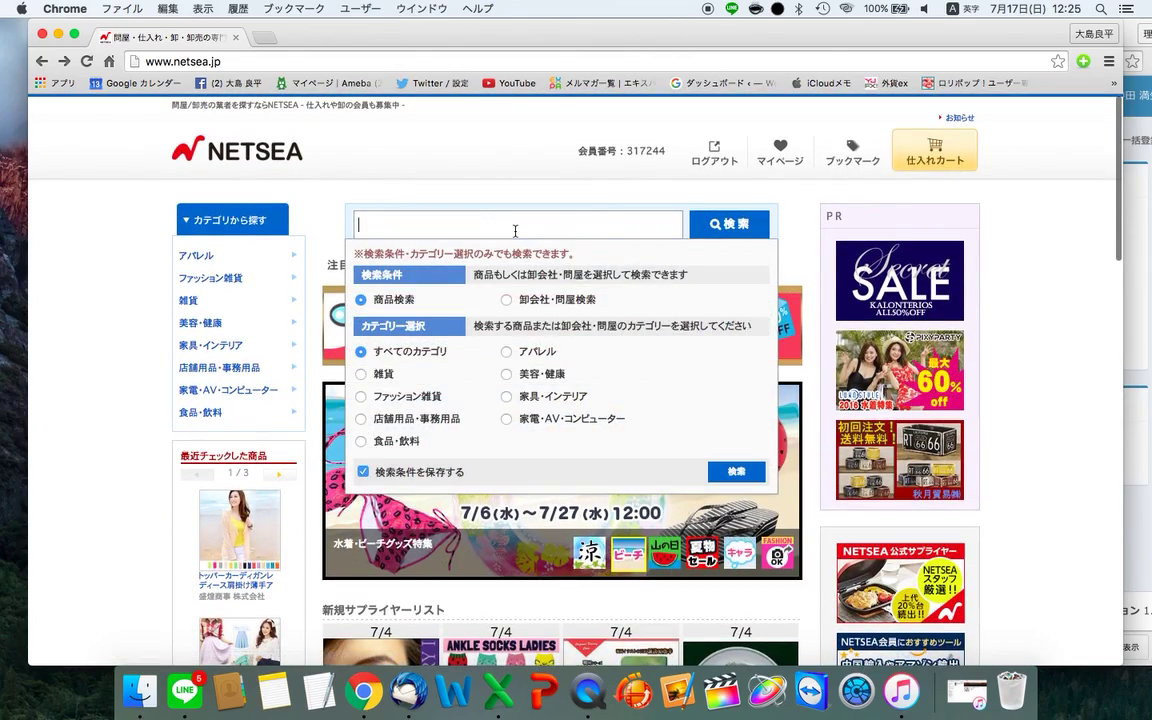
text(re-r)
key(BackSpace)
text(su)
key(space)
key(Return)
key(Return)
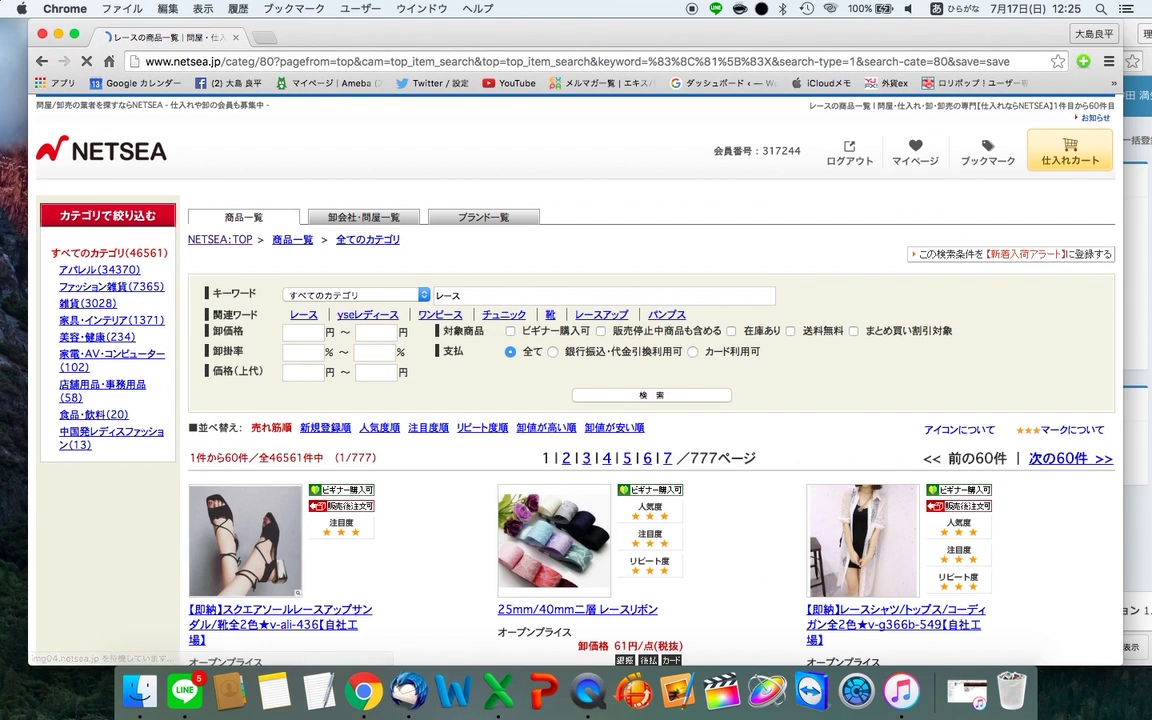
scroll(646, 300, down, 6)
scroll(646, 300, up, 2)
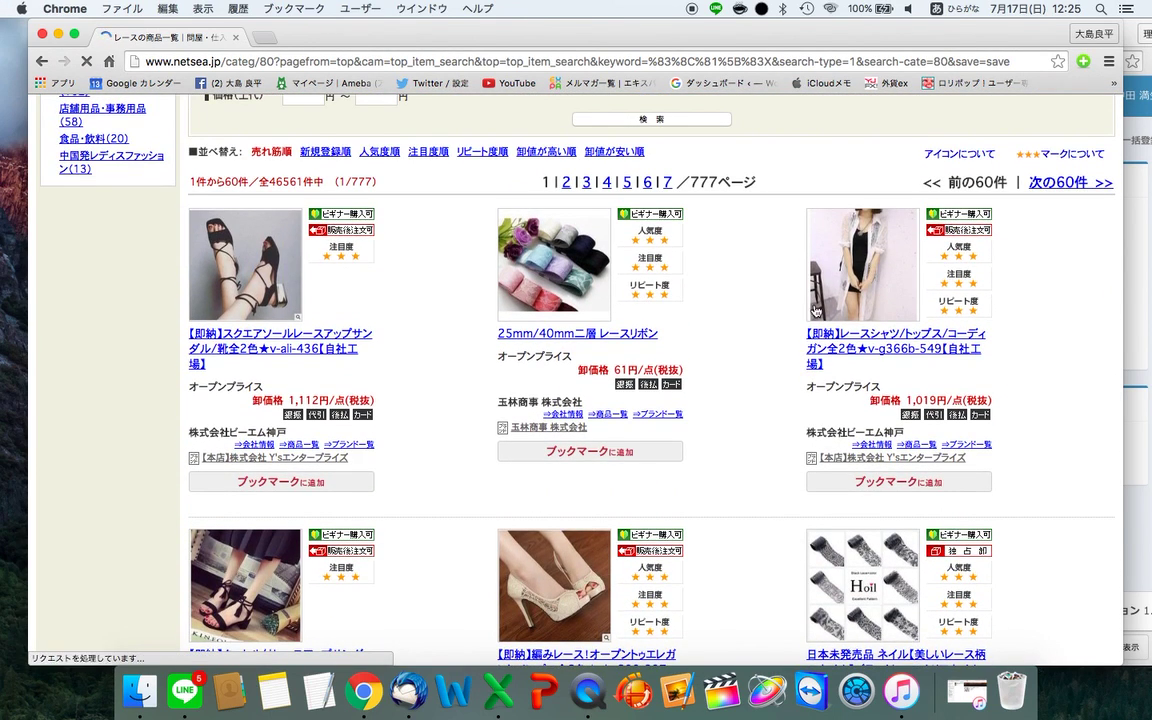
click(870, 322)
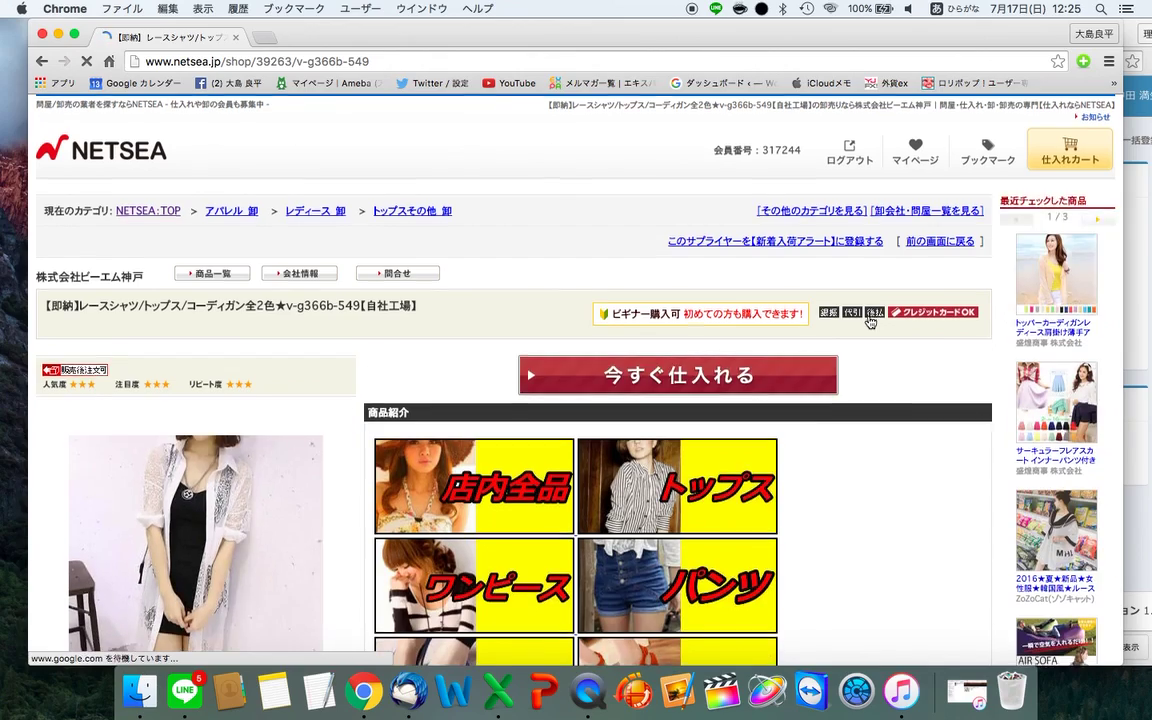
- Show the black version of the lace shirt and save its main photo to the desktop
scroll(440, 495, down, 3)
scroll(440, 494, up, 1)
scroll(440, 494, down, 6)
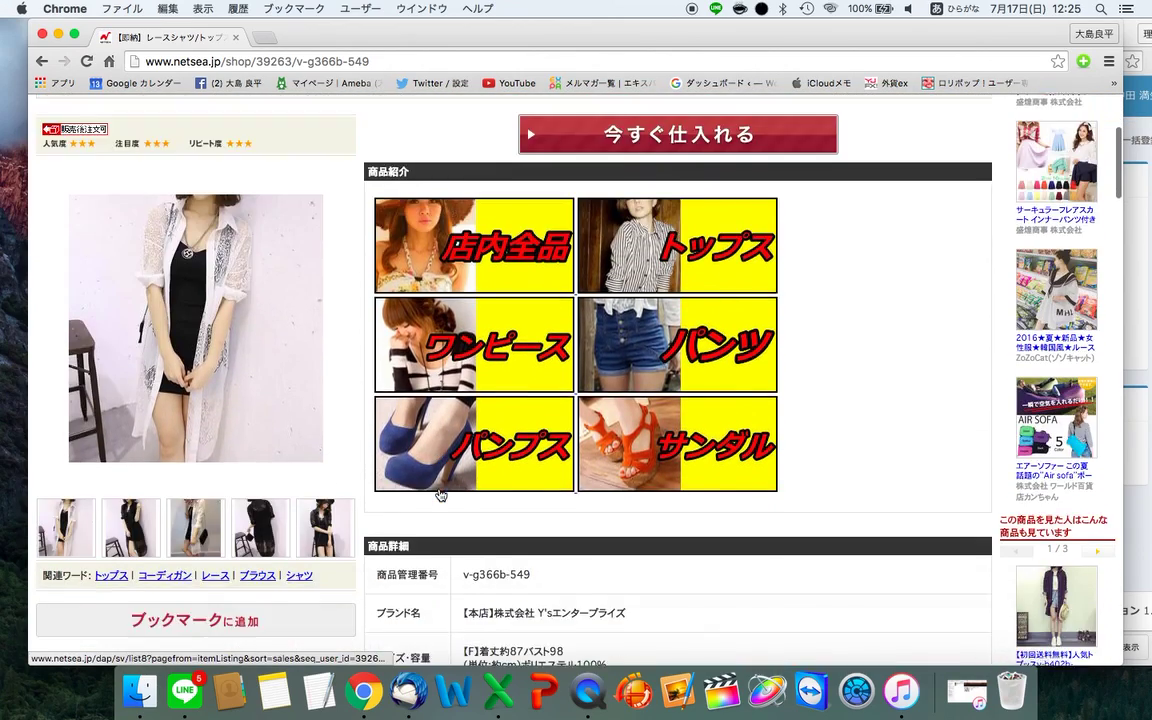
scroll(440, 494, up, 8)
scroll(440, 495, down, 1)
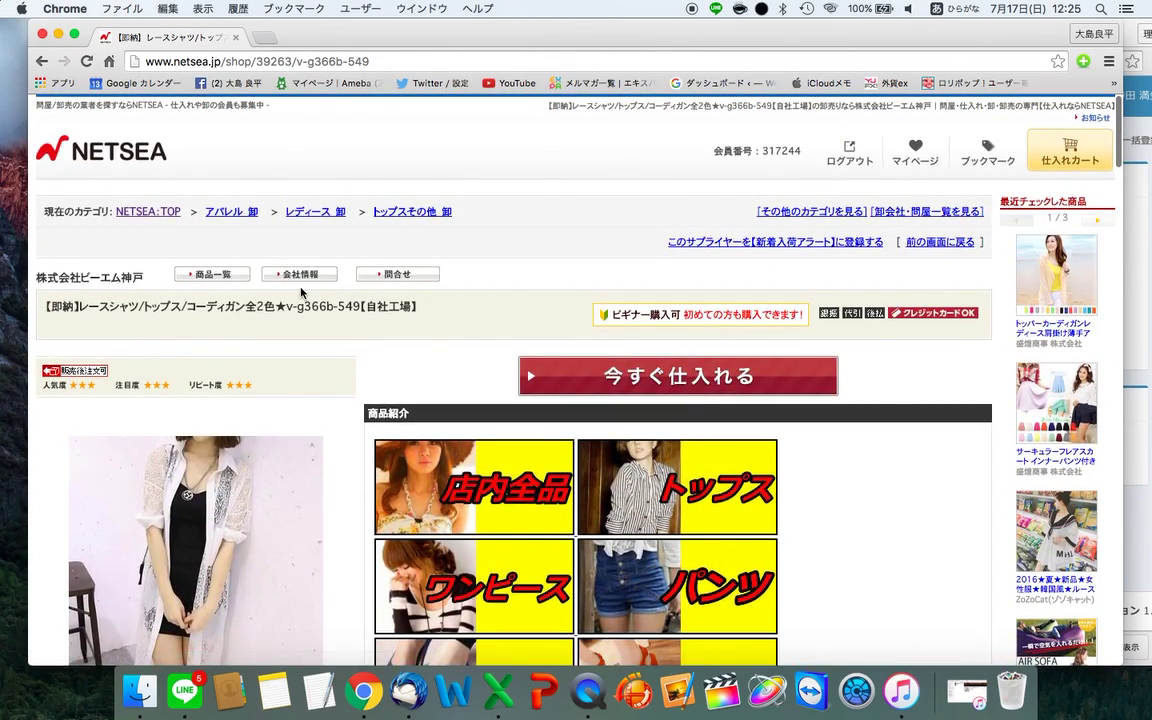
scroll(378, 298, down, 3)
scroll(378, 298, down, 3)
scroll(288, 303, up, 2)
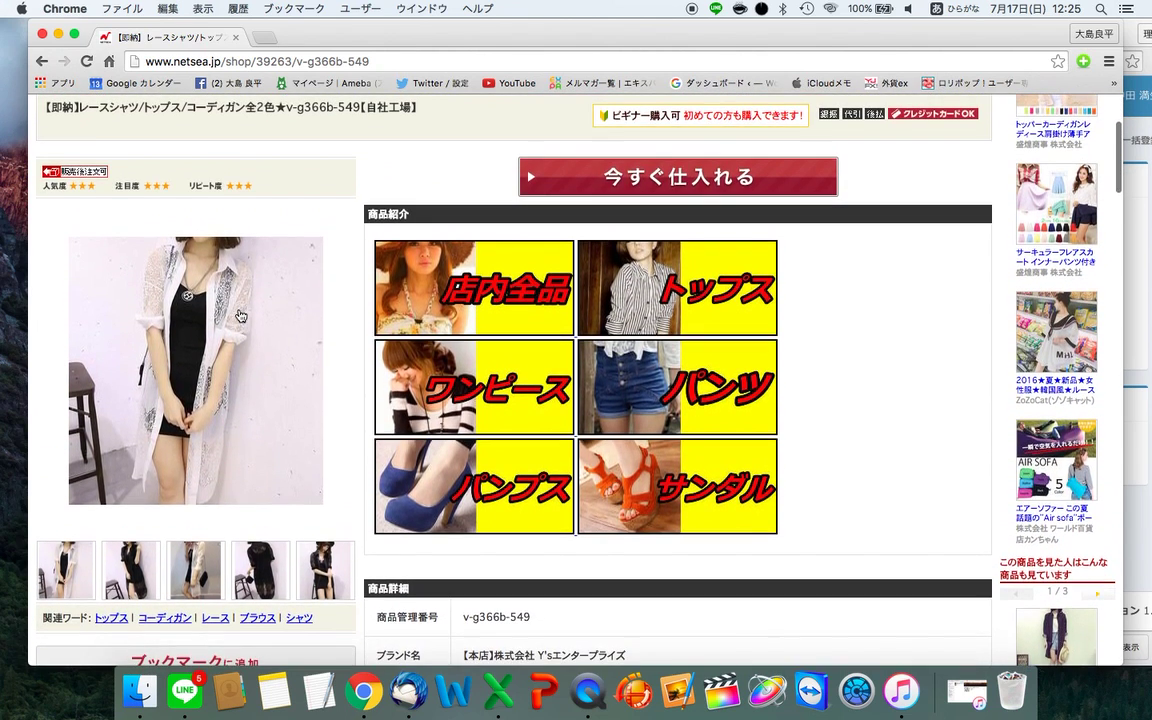
click(199, 572)
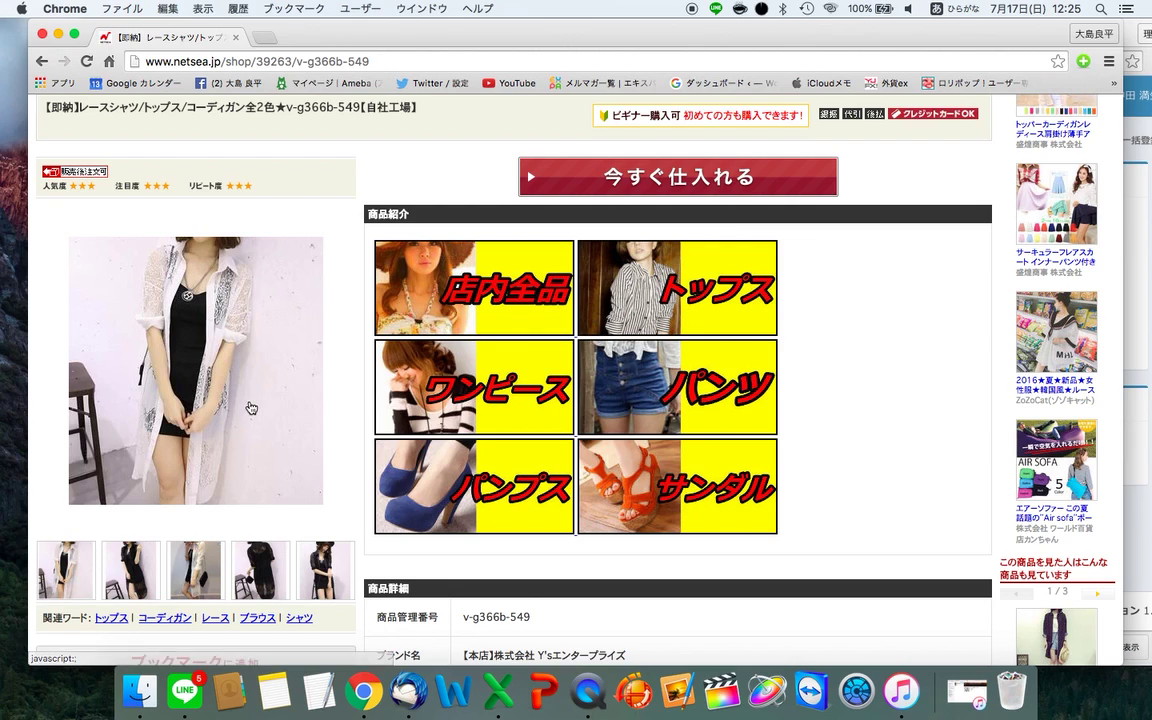
right_click(250, 406)
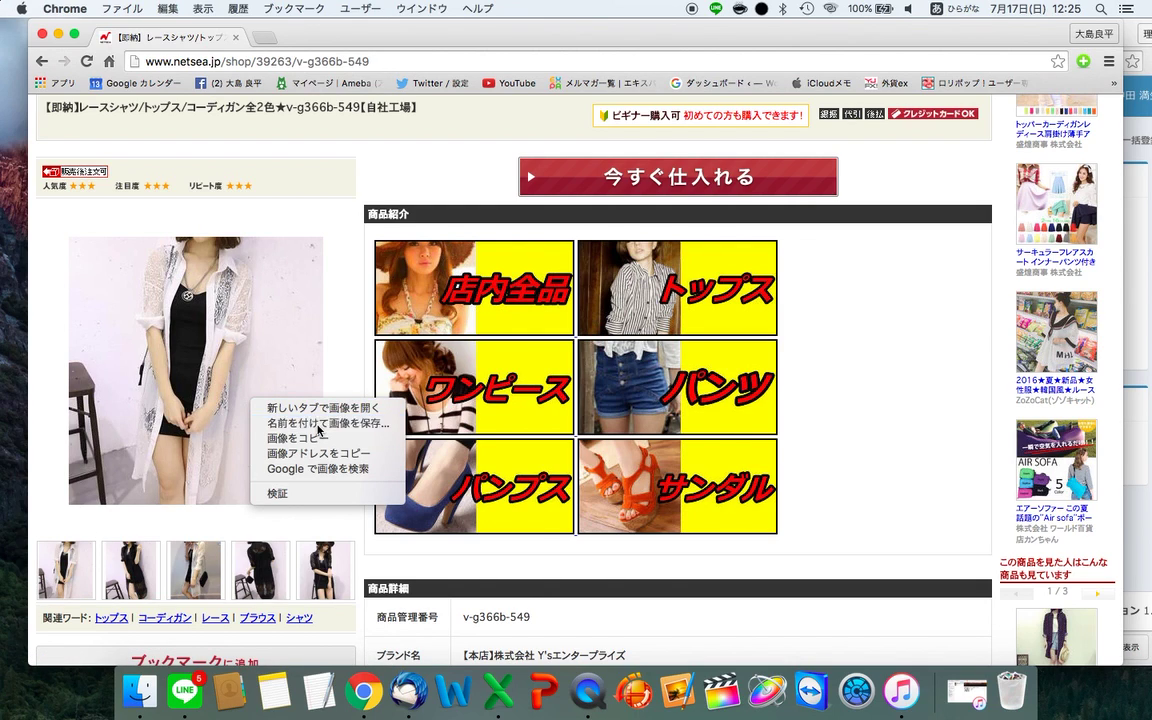
click(290, 422)
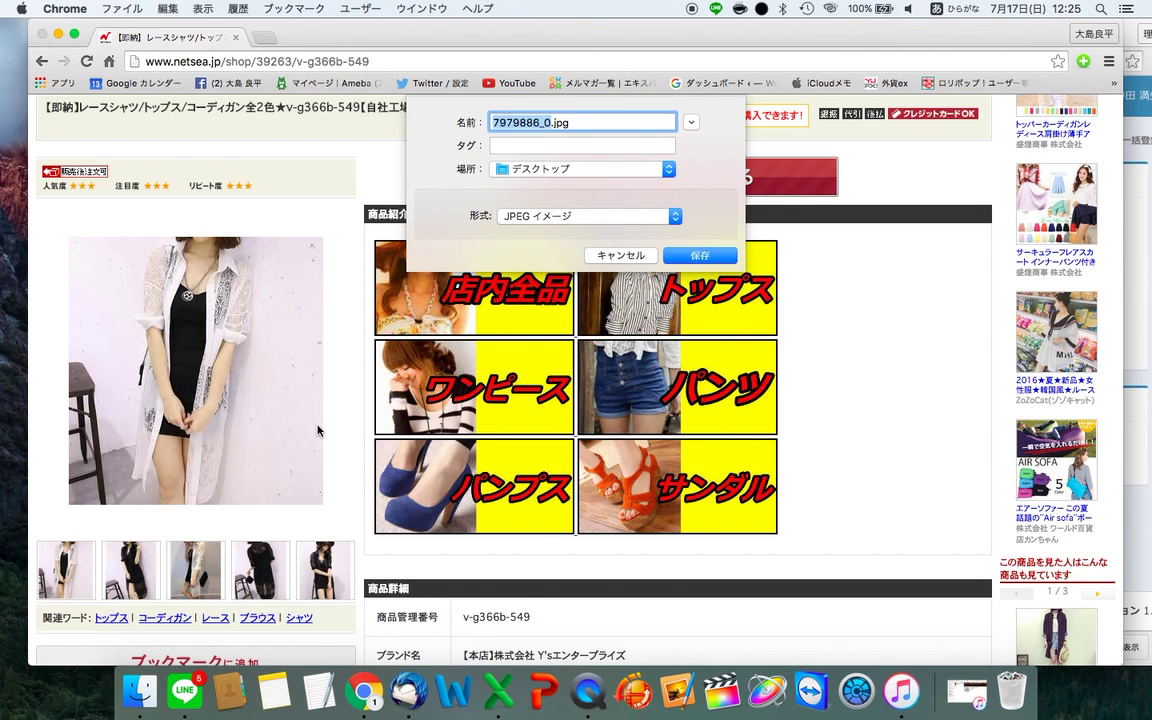
key(Return)
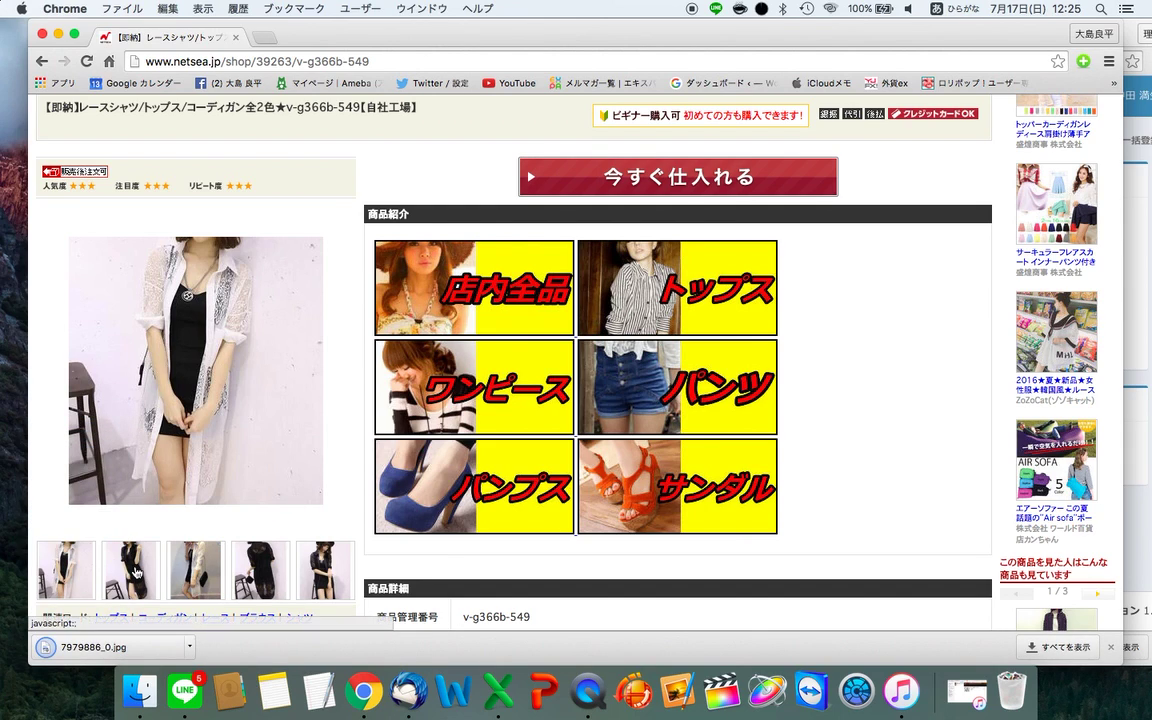
- Save the black lace dress photo and the hat-wearing photo to the desktop
click(137, 572)
click(180, 572)
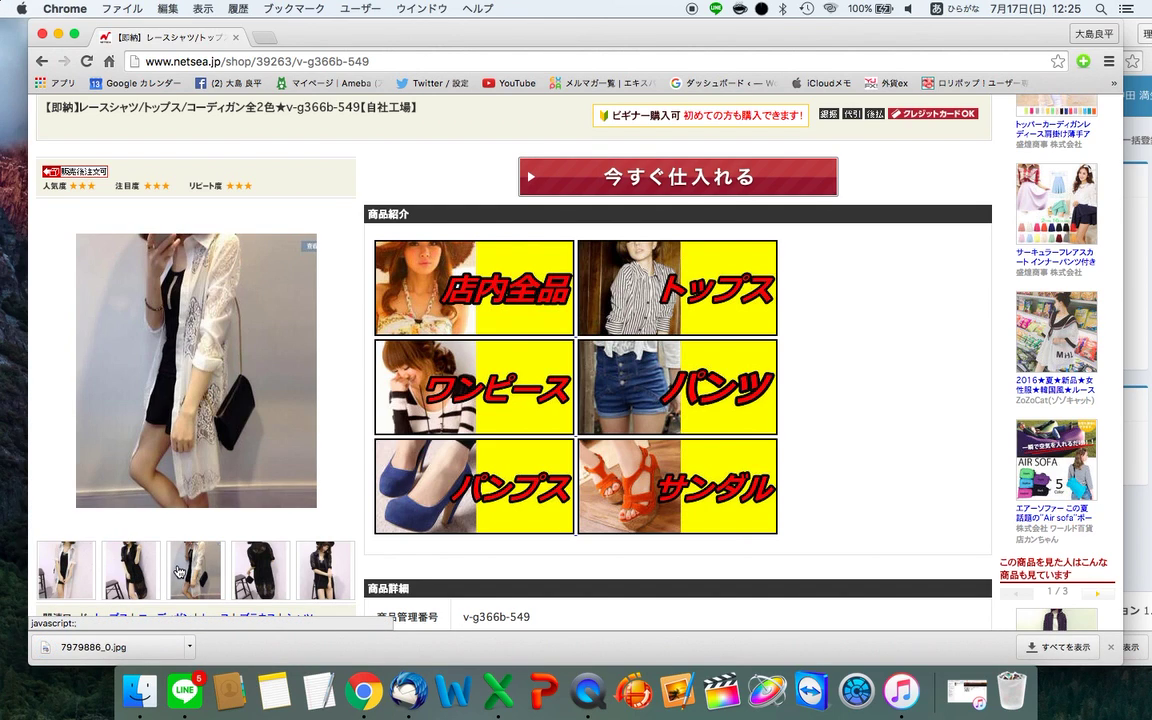
right_click(182, 431)
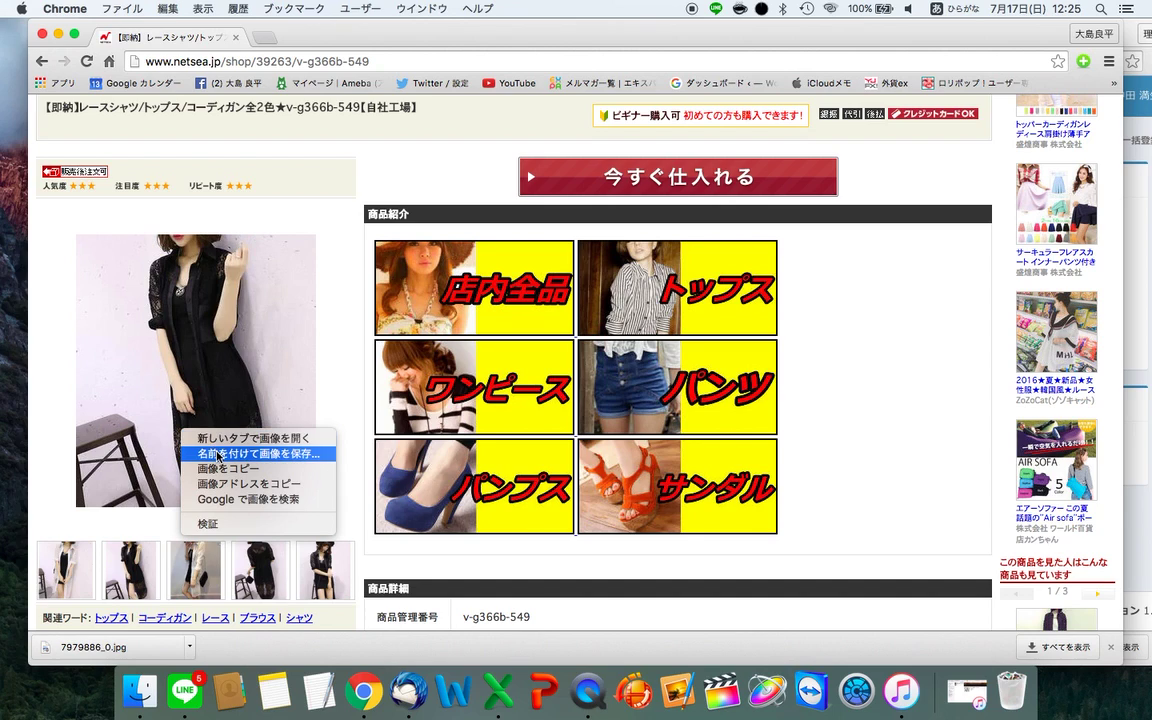
click(219, 455)
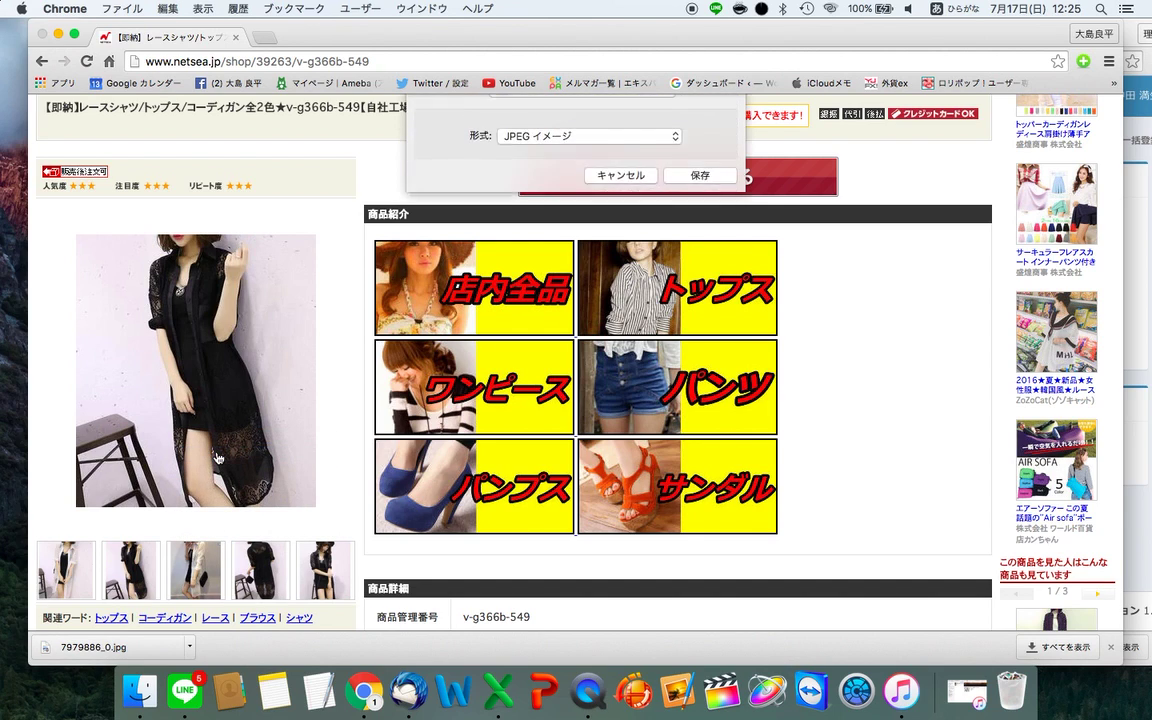
key(Return)
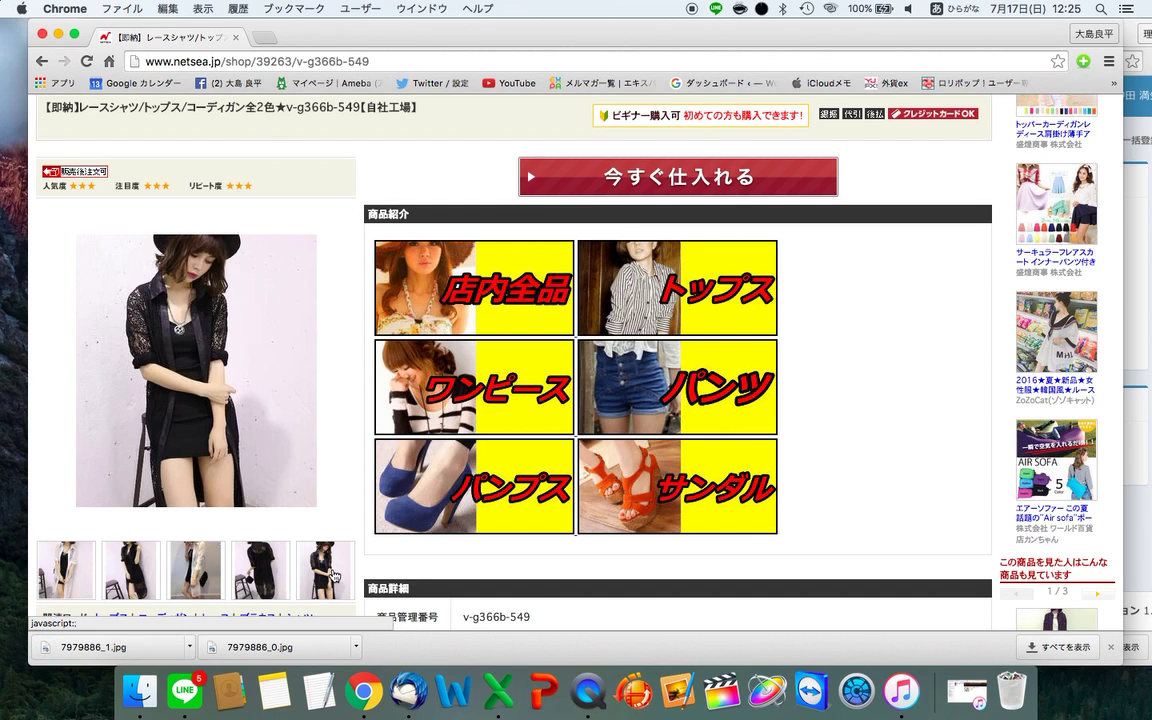
right_click(170, 370)
click(178, 388)
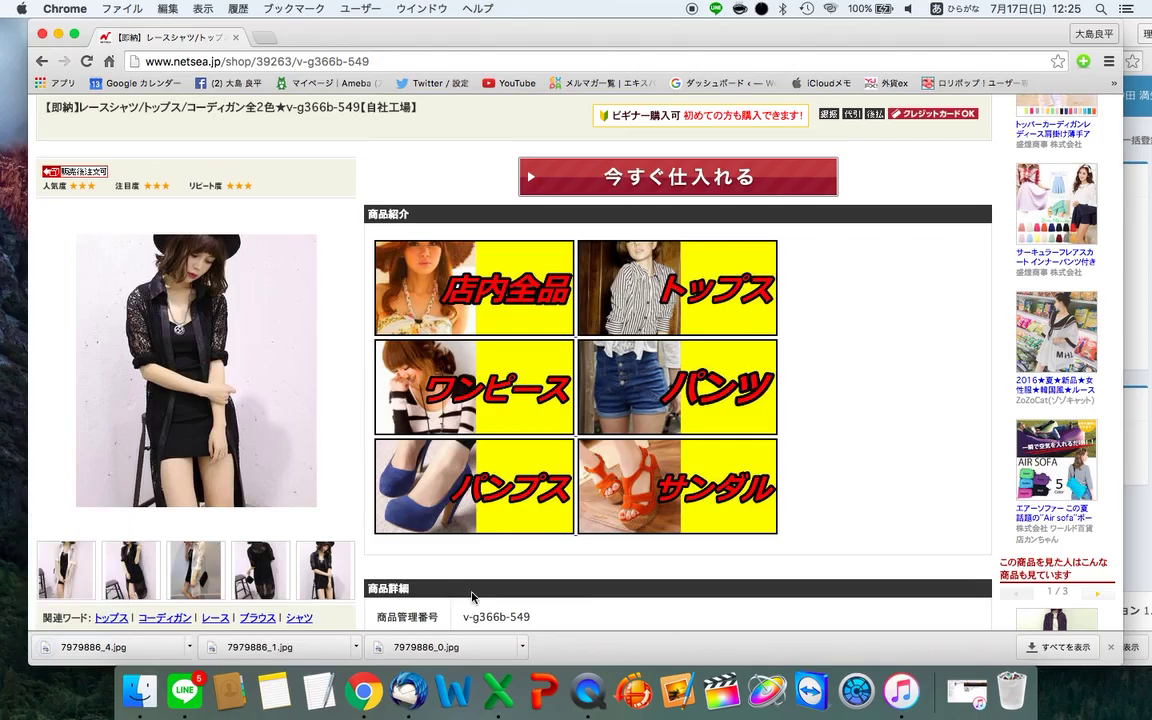
key(ctrl+Right)
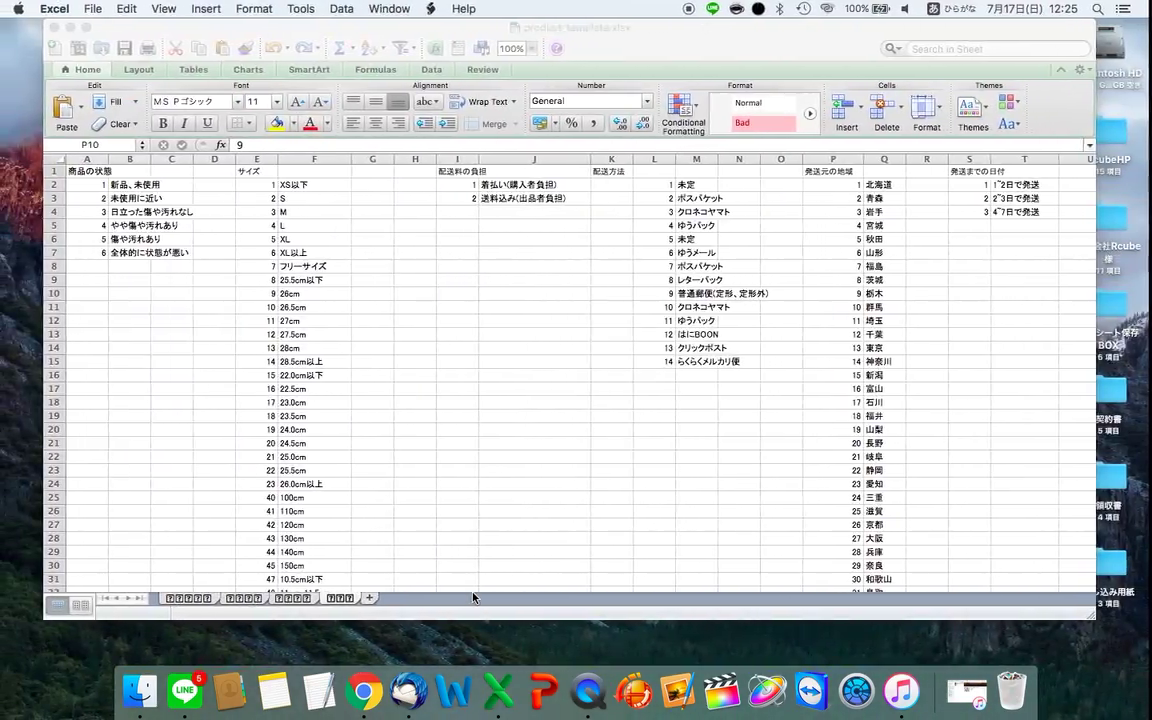
- Add a new empty desktop in Mission Control and go to it
key(ctrl+Up)
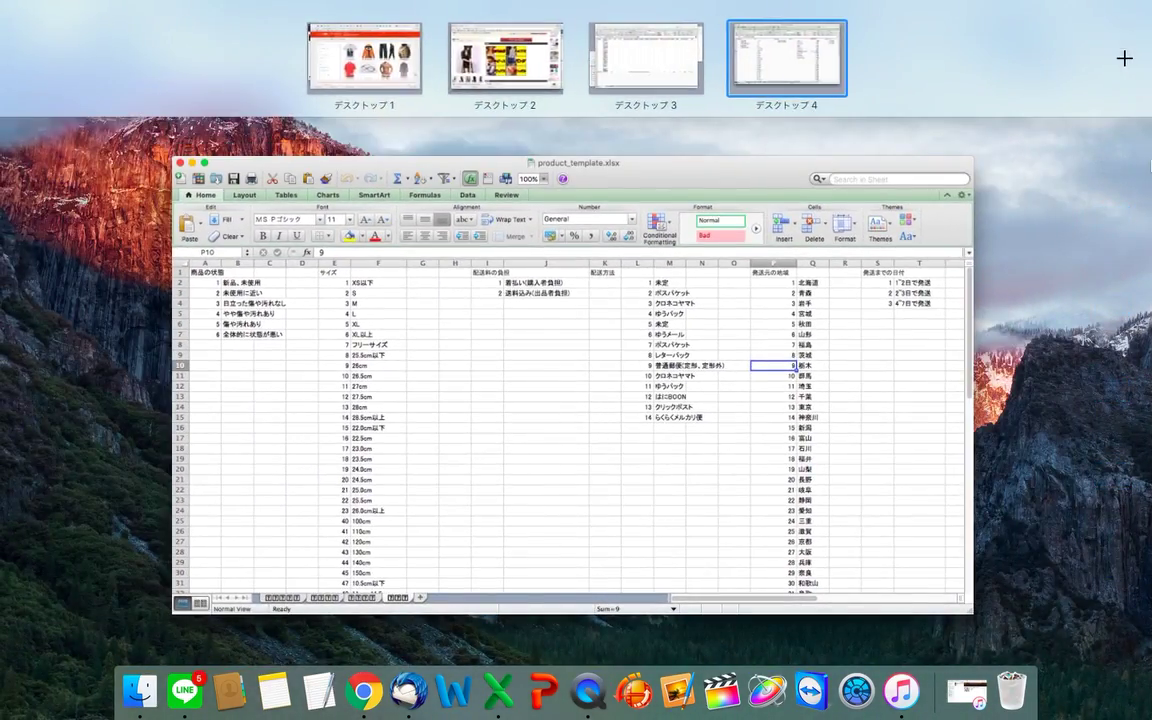
key(ctrl+Up)
key(ctrl+Up)
click(1140, 50)
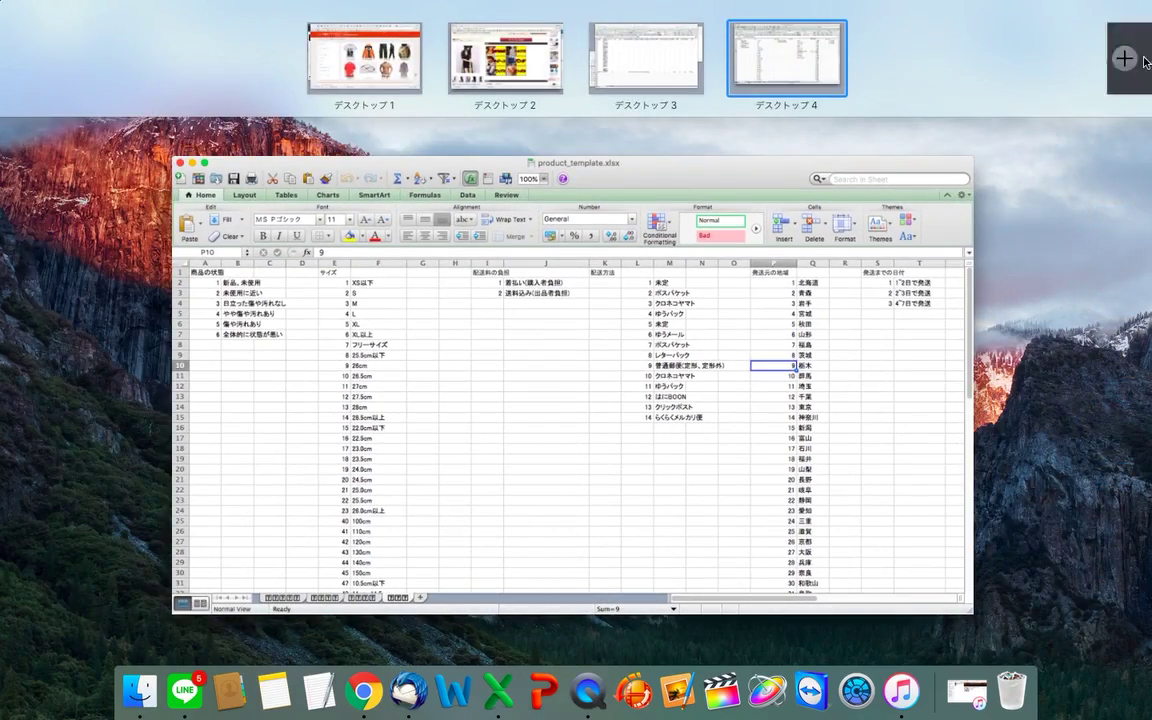
click(871, 57)
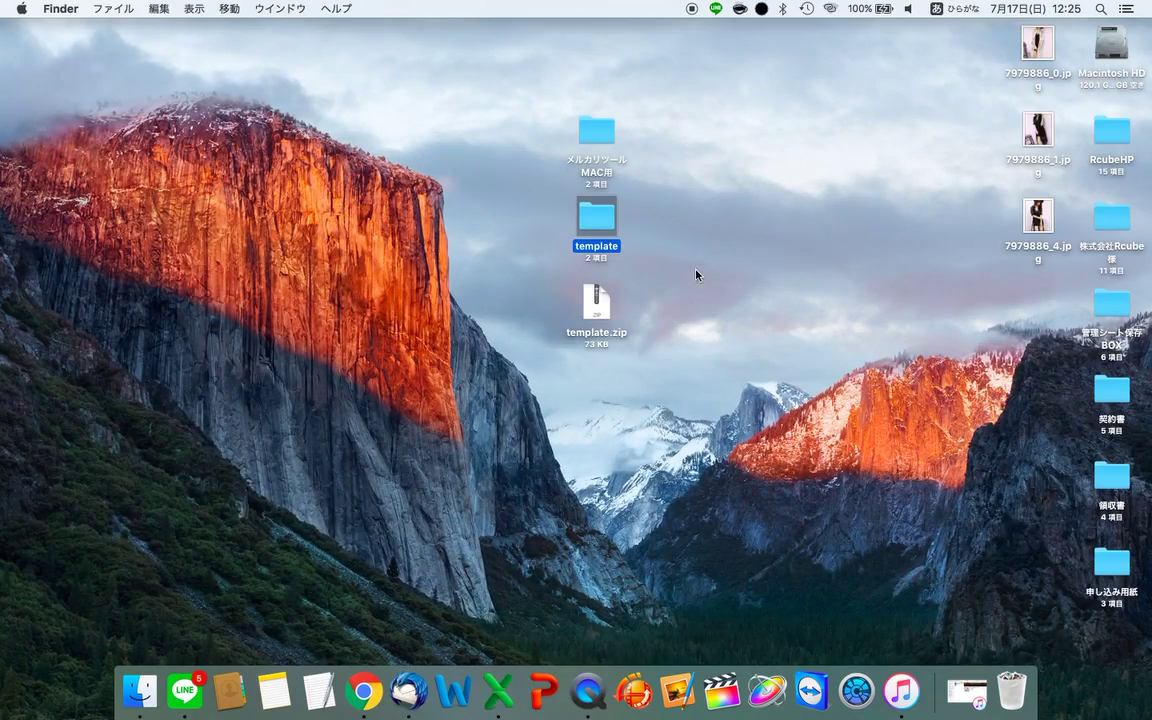
- Save the white lace cardigan photo 7979886_2.jpg from the NETSEA page
key(ctrl+Left)
key(ctrl+Left)
key(ctrl+Left)
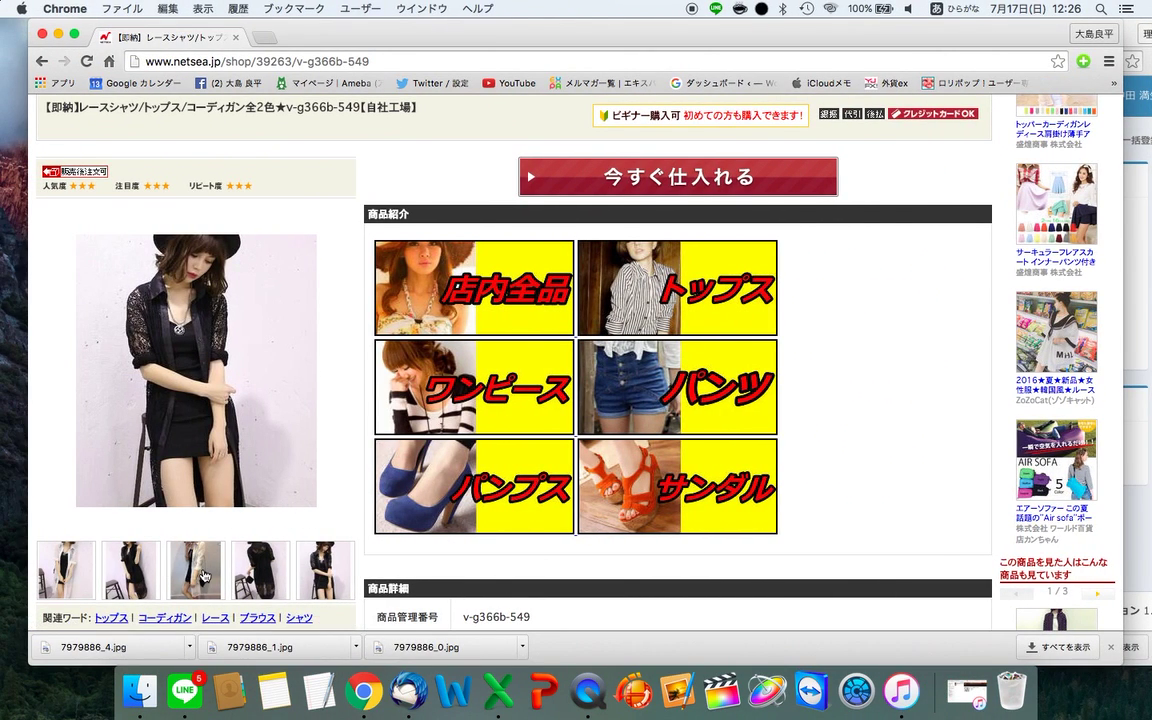
click(184, 516)
right_click(221, 365)
click(248, 380)
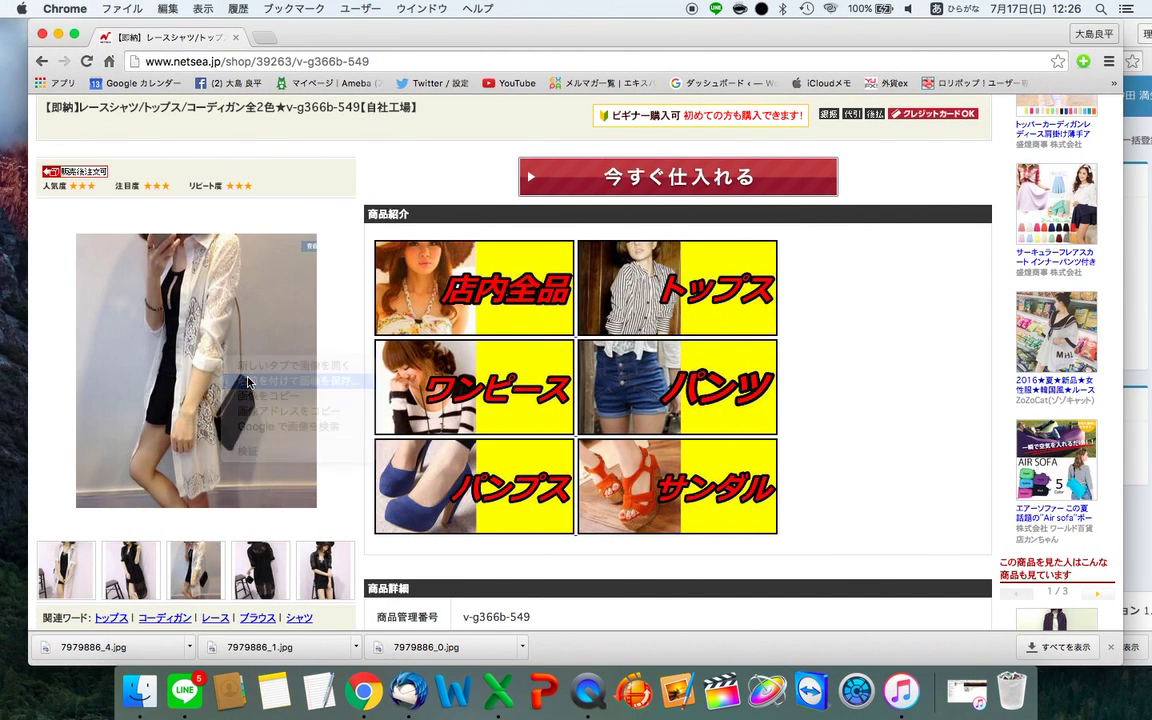
key(Return)
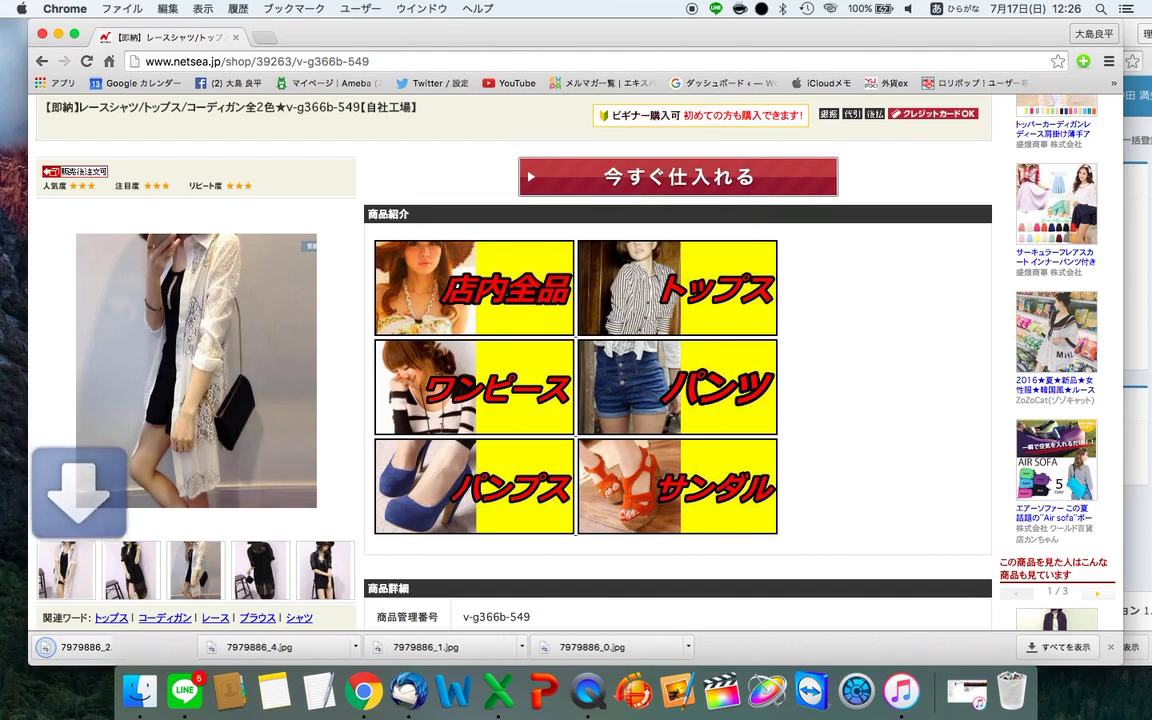
- Group the four 7979886 photos together beside the folders on the desktop
key(ctrl+Right)
key(ctrl+Right)
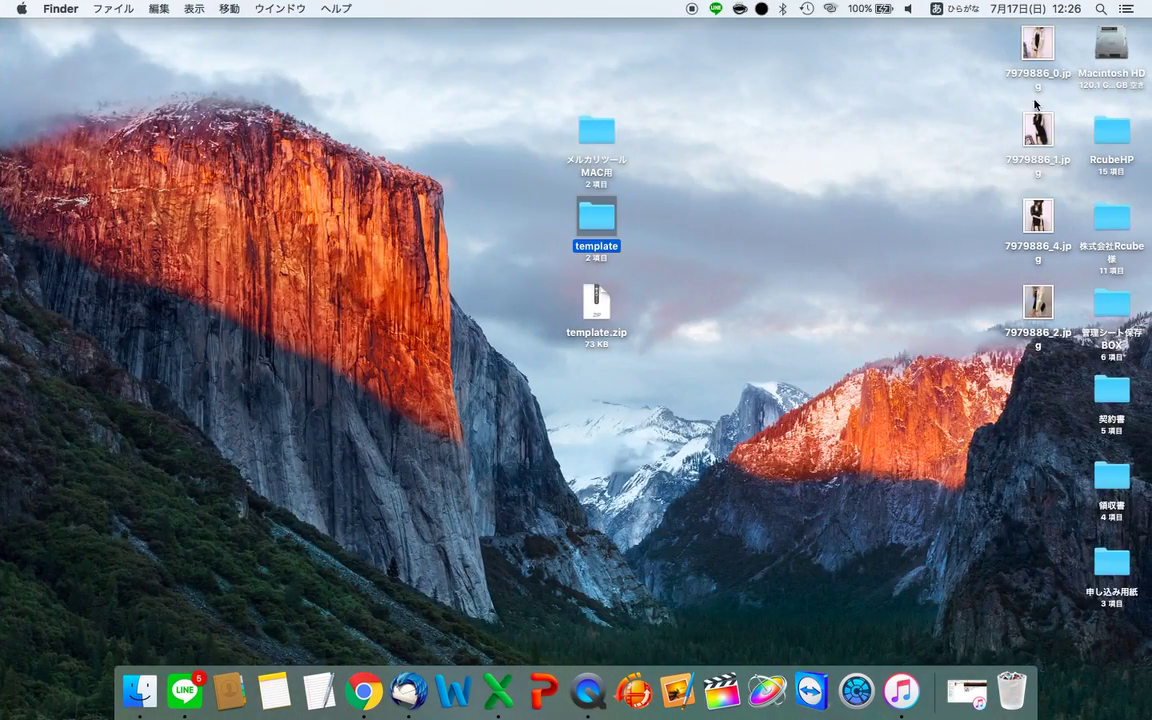
drag(1000, 64, 410, 400)
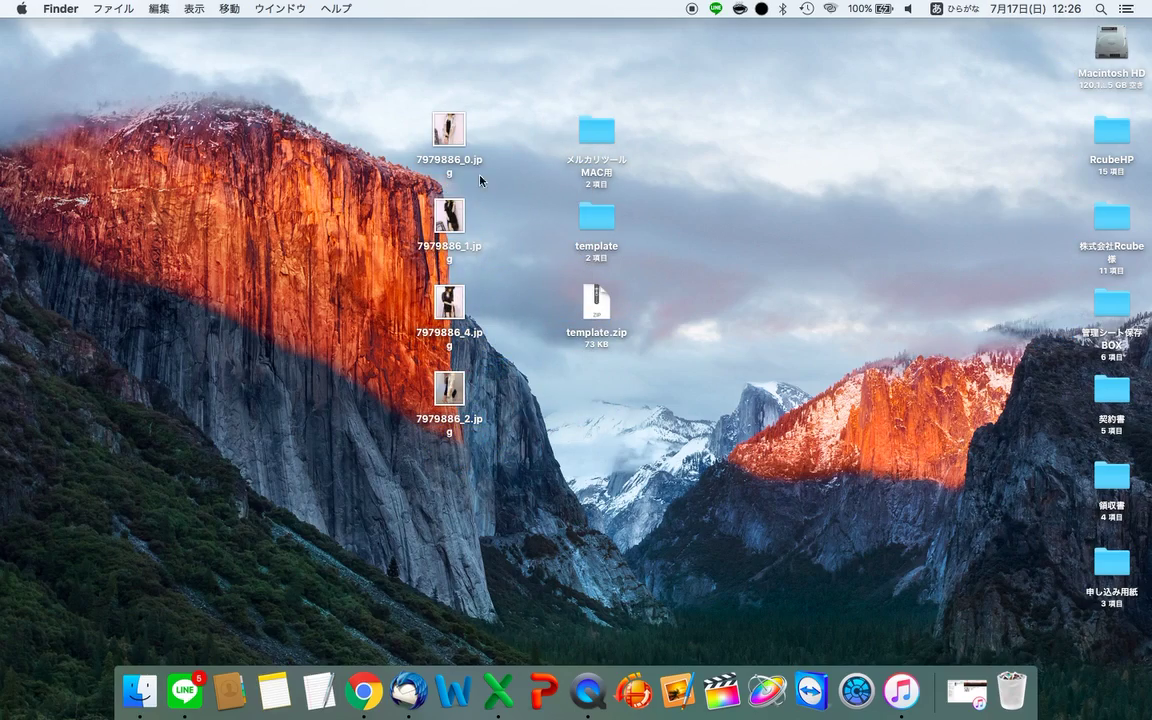
key(ctrl+Left)
key(ctrl+Left)
key(ctrl+Left)
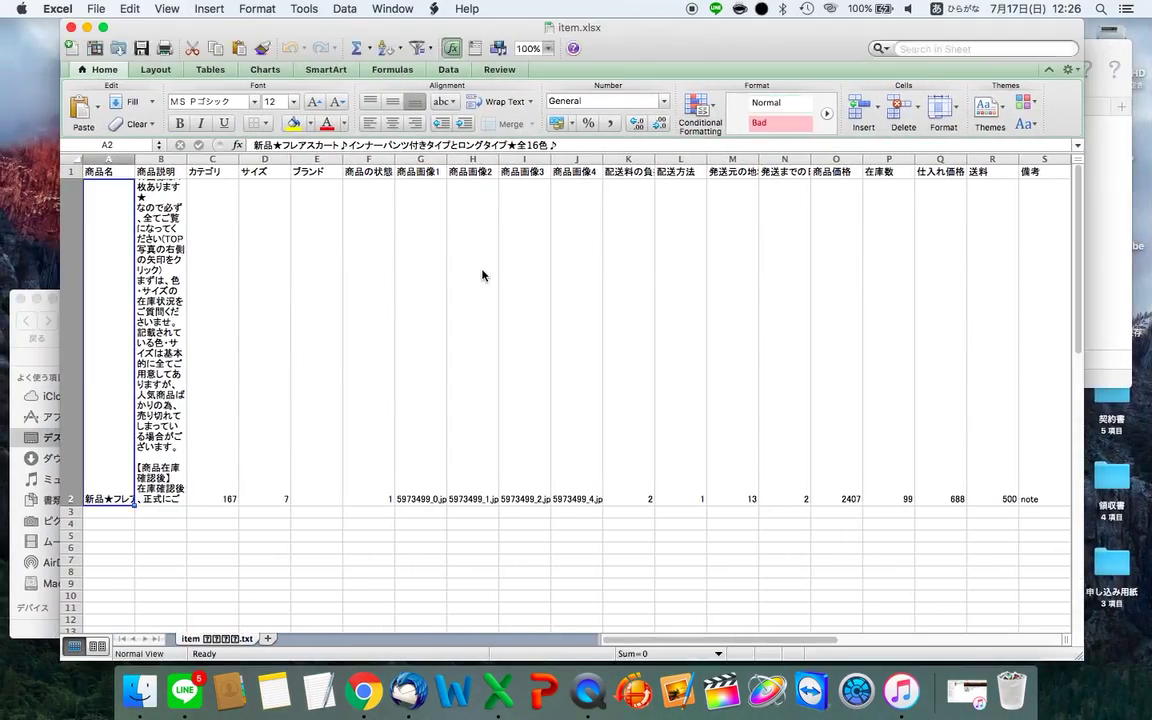
scroll(205, 190, up, 3)
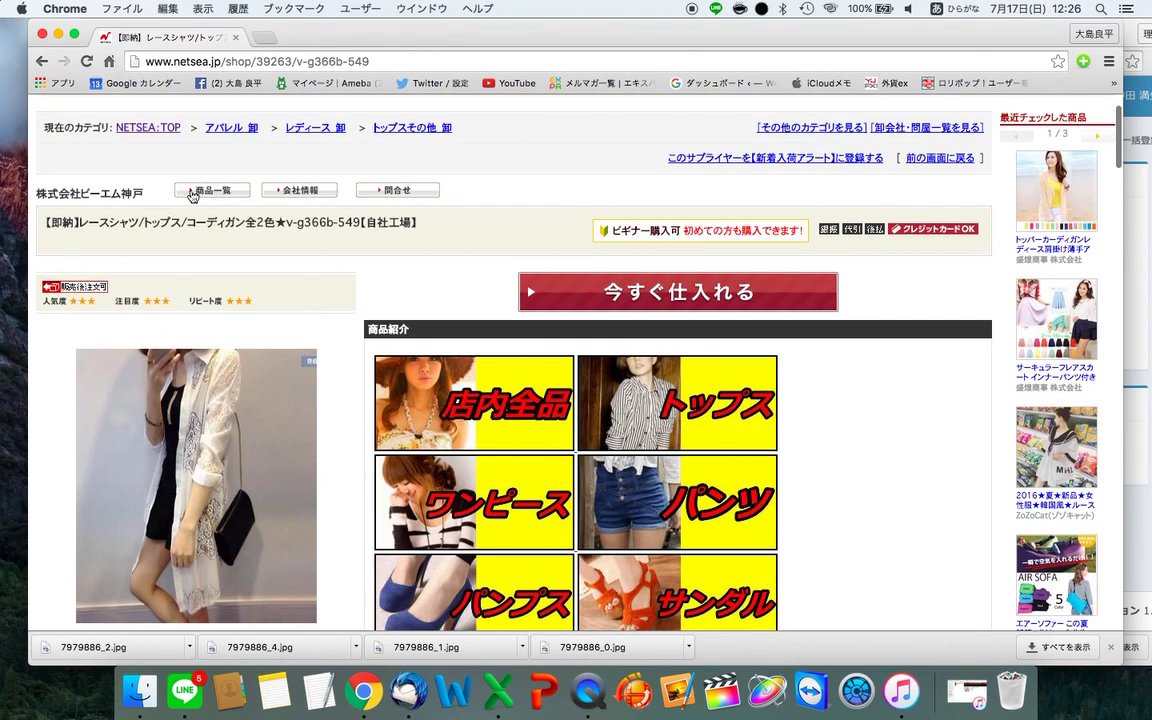
- Copy the NETSEA product title and select title cell B3 on the 文字数カウンター sheet
triple_click(128, 218)
key(super+c)
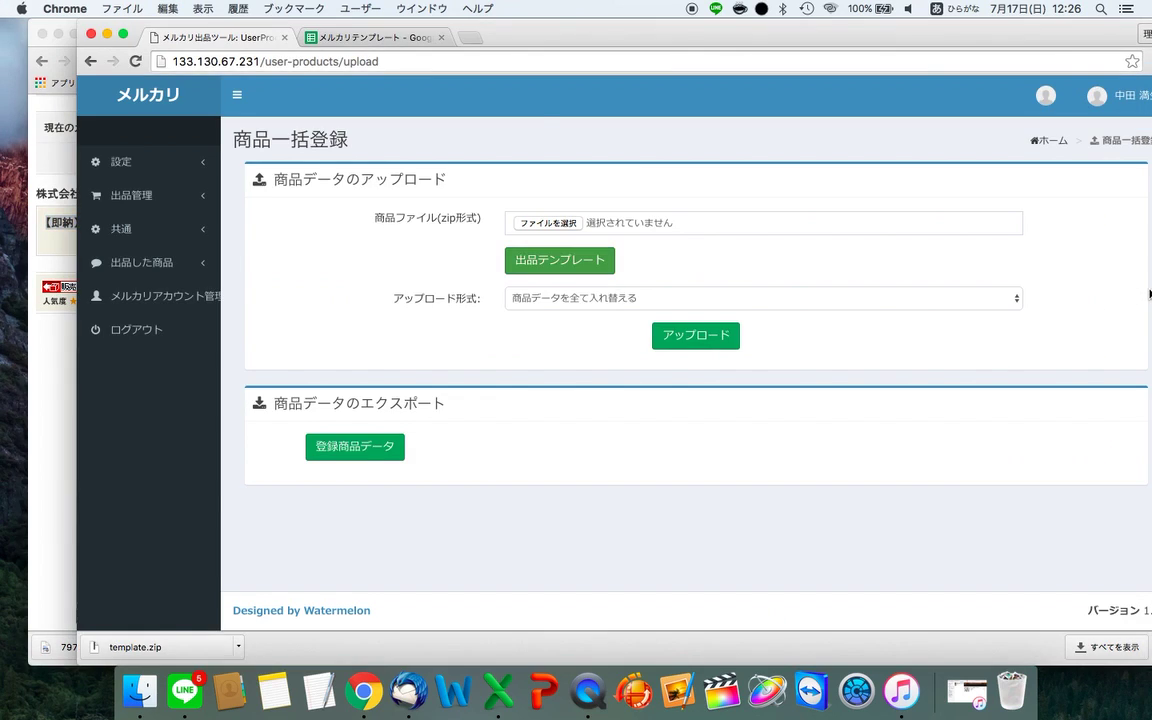
key(super+grave)
click(376, 39)
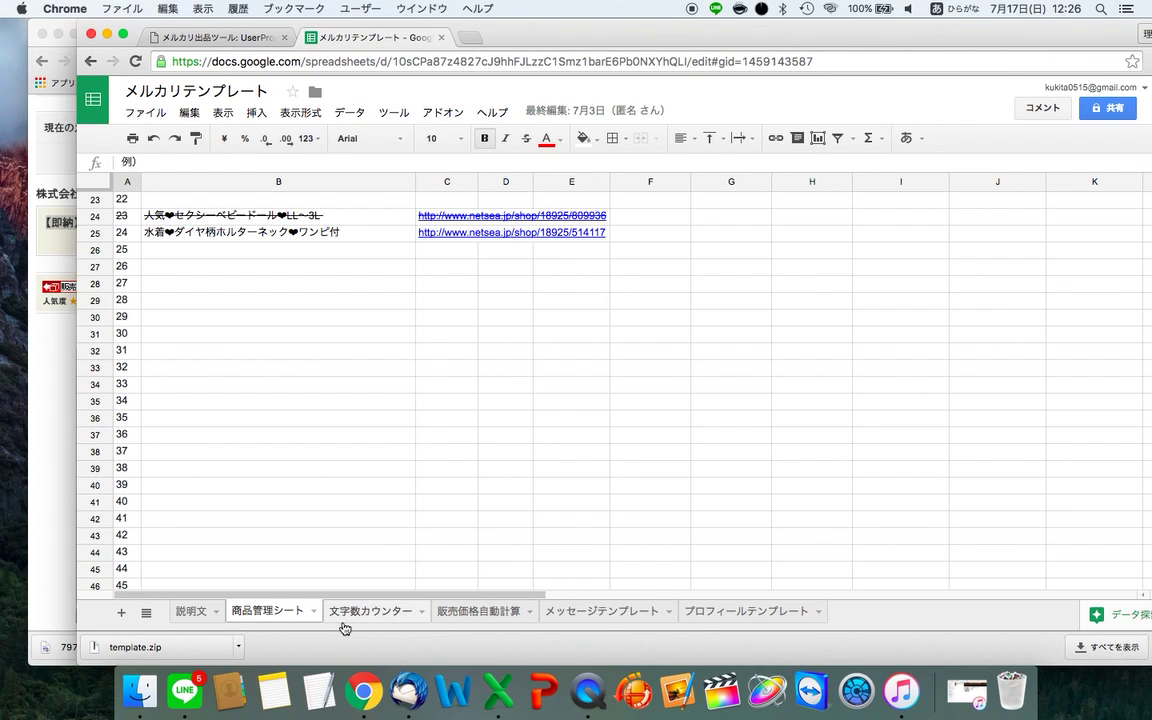
click(344, 614)
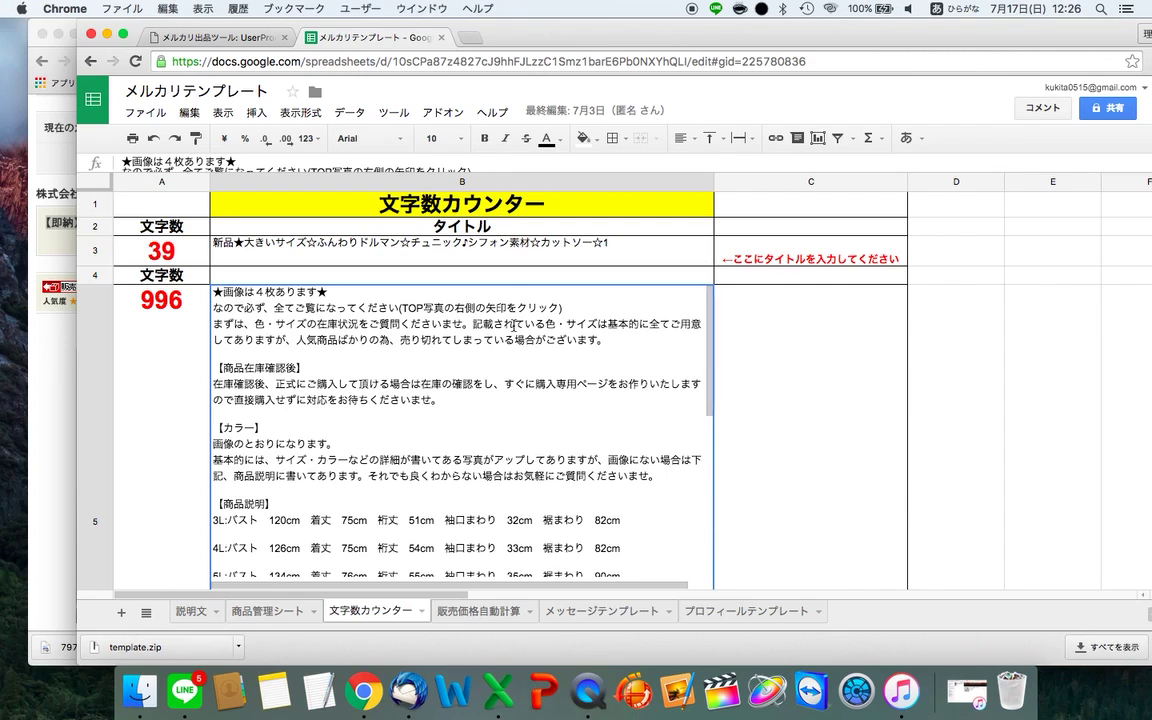
click(460, 259)
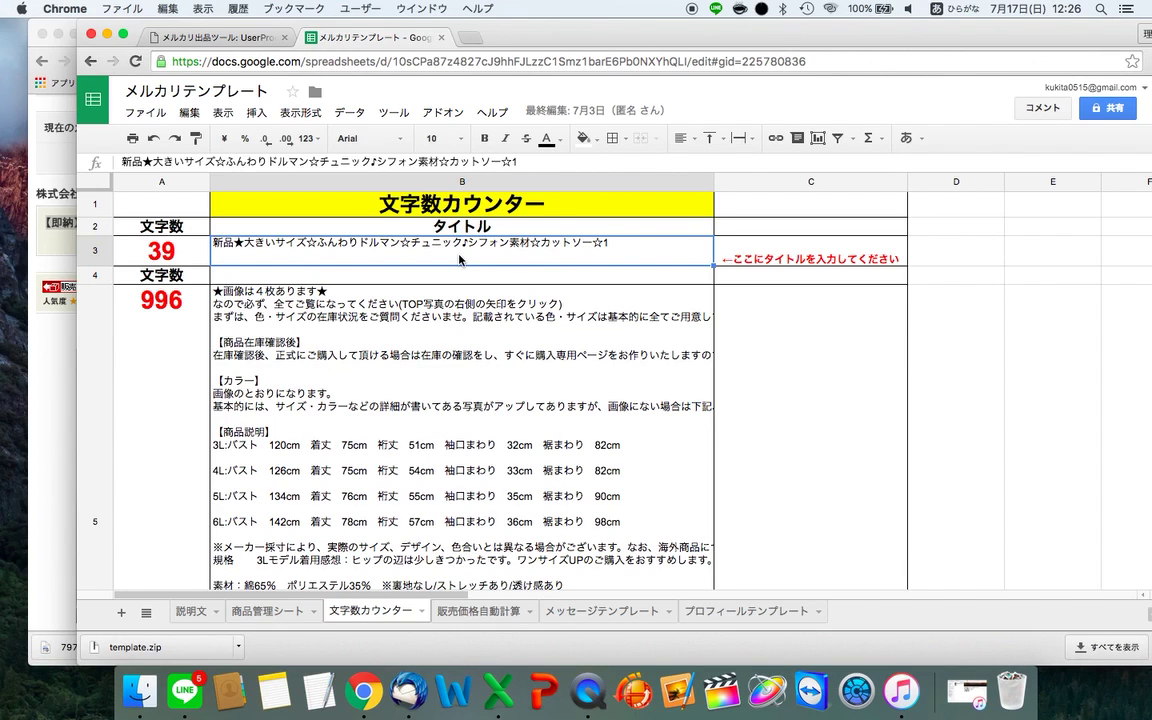
- Paste the NETSEA title into B3 after 新品★, trimming 【即納】 and the product code to 25 characters
double_click(307, 244)
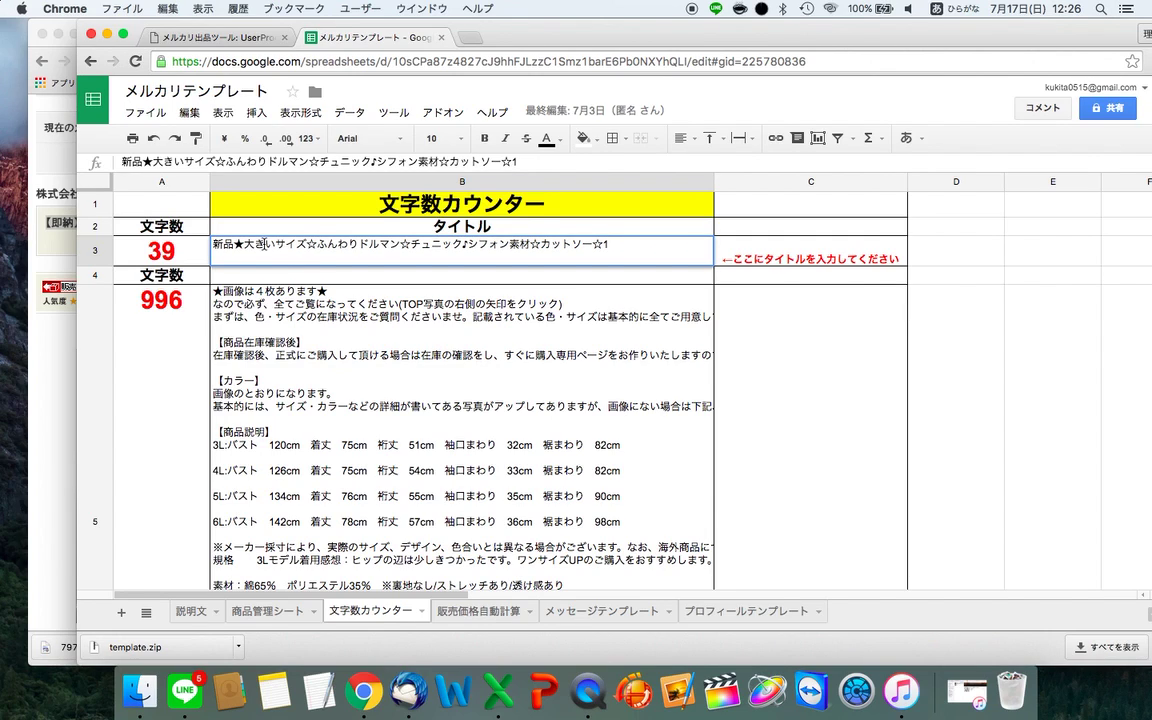
drag(243, 244, 610, 244)
key(super+v)
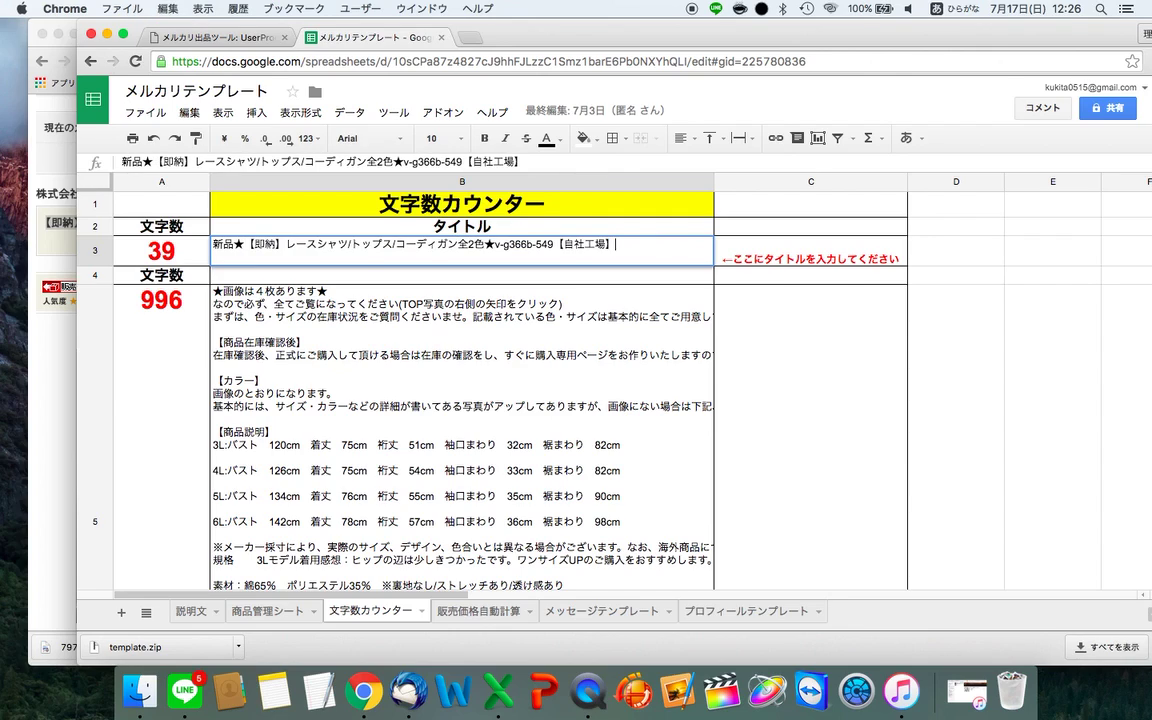
key(BackSpace)
key(BackSpace)
key(BackSpace)
key(BackSpace)
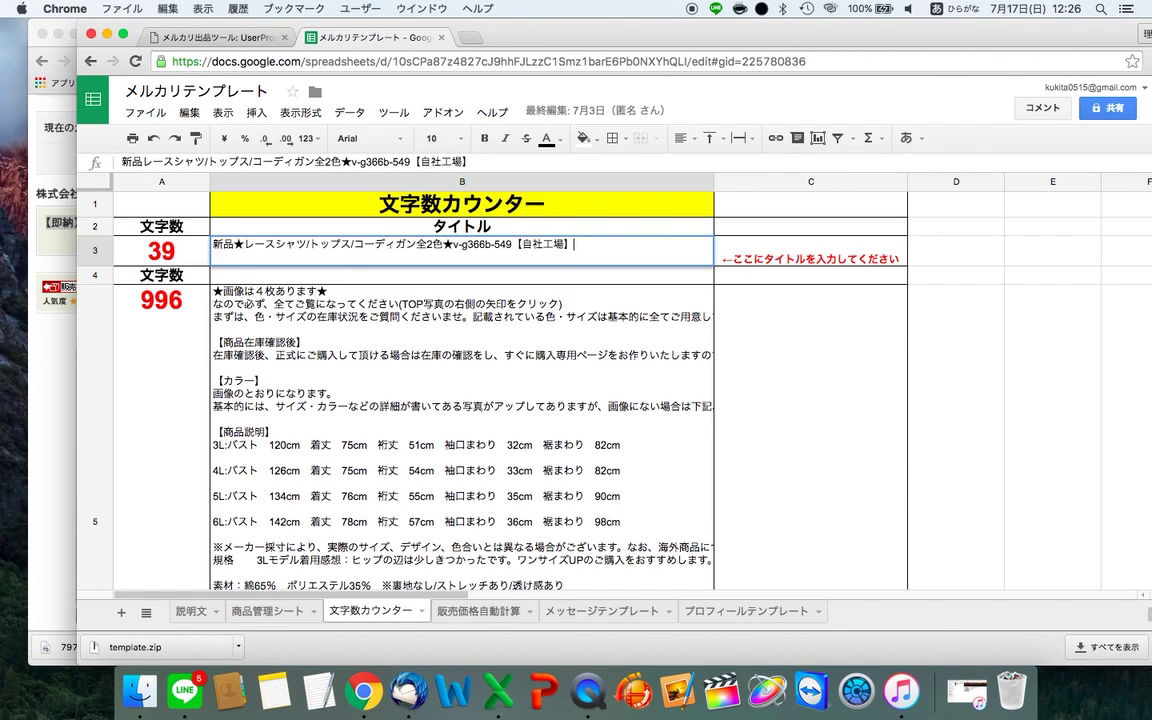
key(BackSpace)
key(BackSpace)
key(BackSpace)
key(BackSpace)
key(BackSpace)
key(BackSpace)
key(BackSpace)
key(BackSpace)
key(BackSpace)
key(BackSpace)
key(BackSpace)
key(BackSpace)
key(BackSpace)
key(BackSpace)
key(BackSpace)
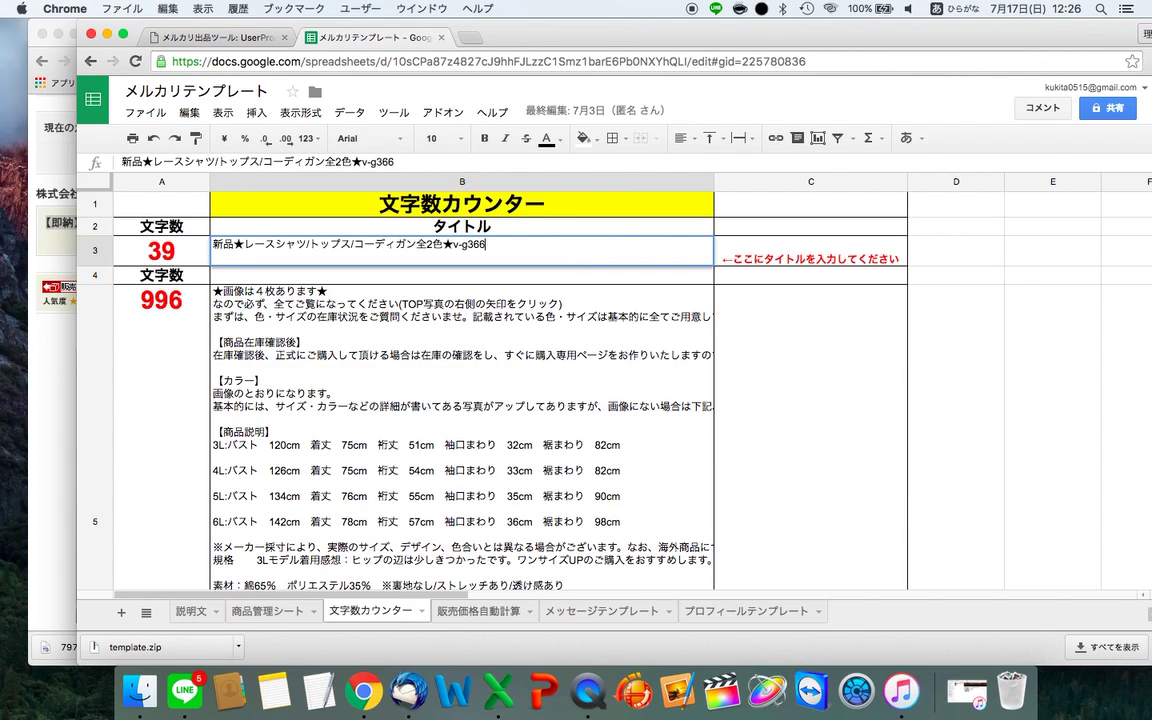
key(BackSpace)
key(BackSpace)
key(Return)
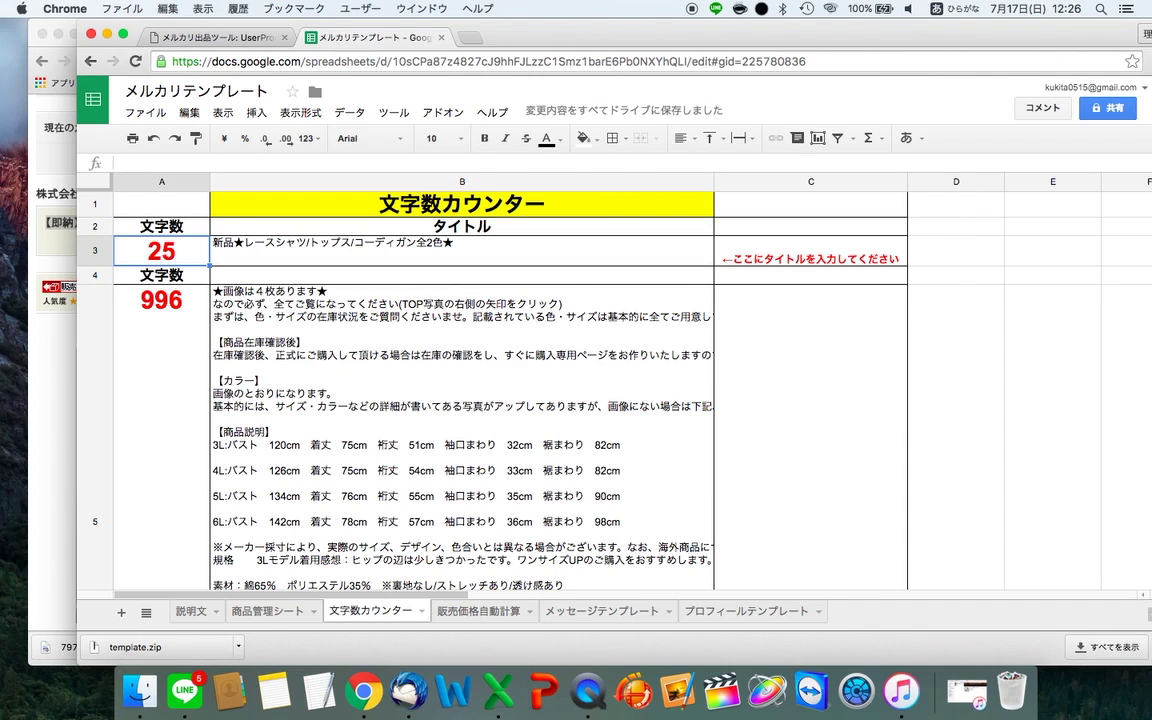
- Check the item name in item.xlsx cell A2
click(461, 250)
key(ctrl+Right)
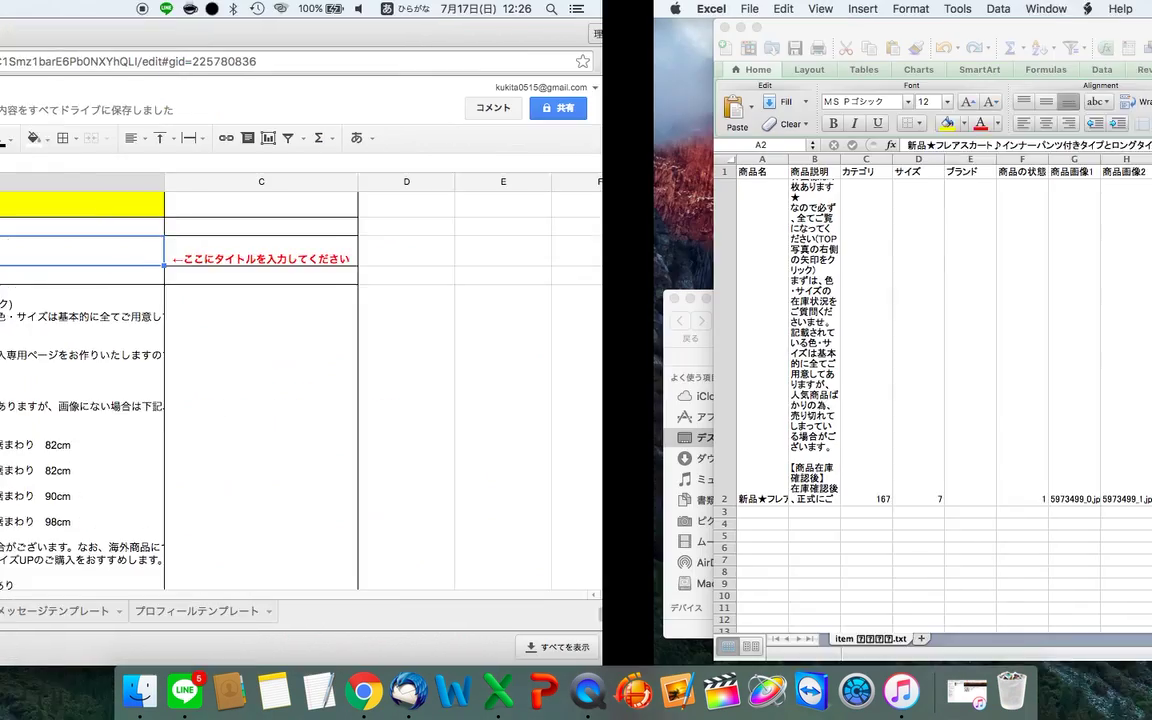
click(113, 318)
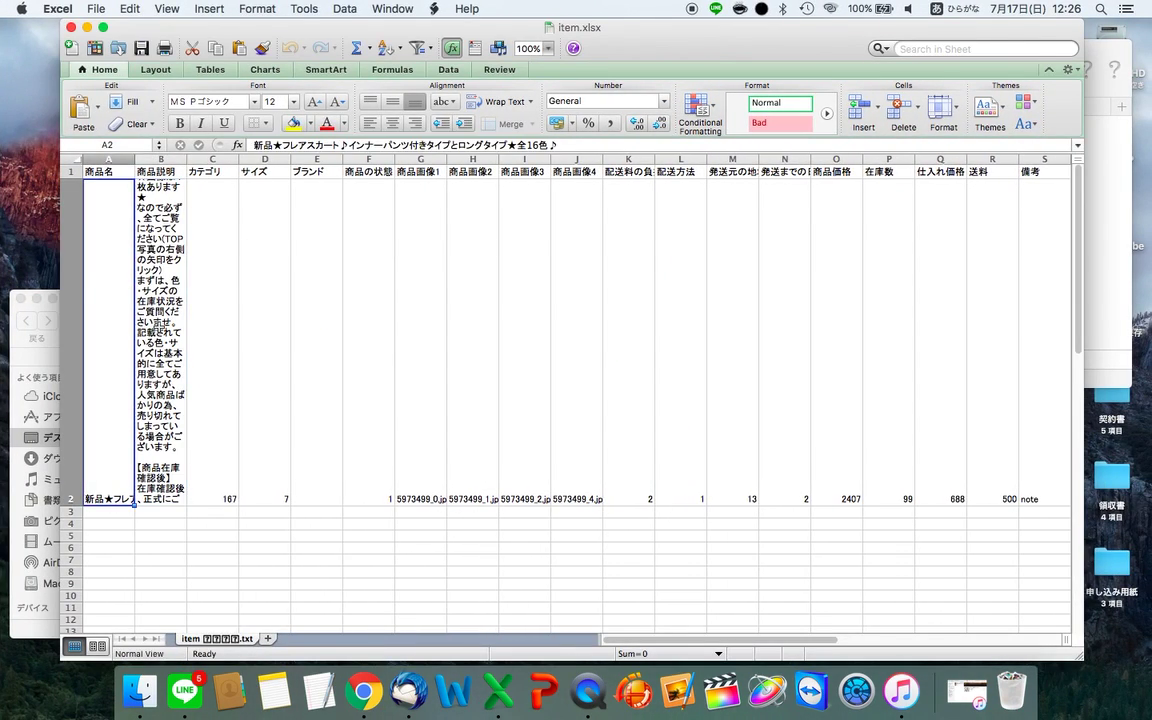
key(ctrl+Left)
- Correct コーディガン to カーディガン and move it right after シャツ in the title
double_click(449, 262)
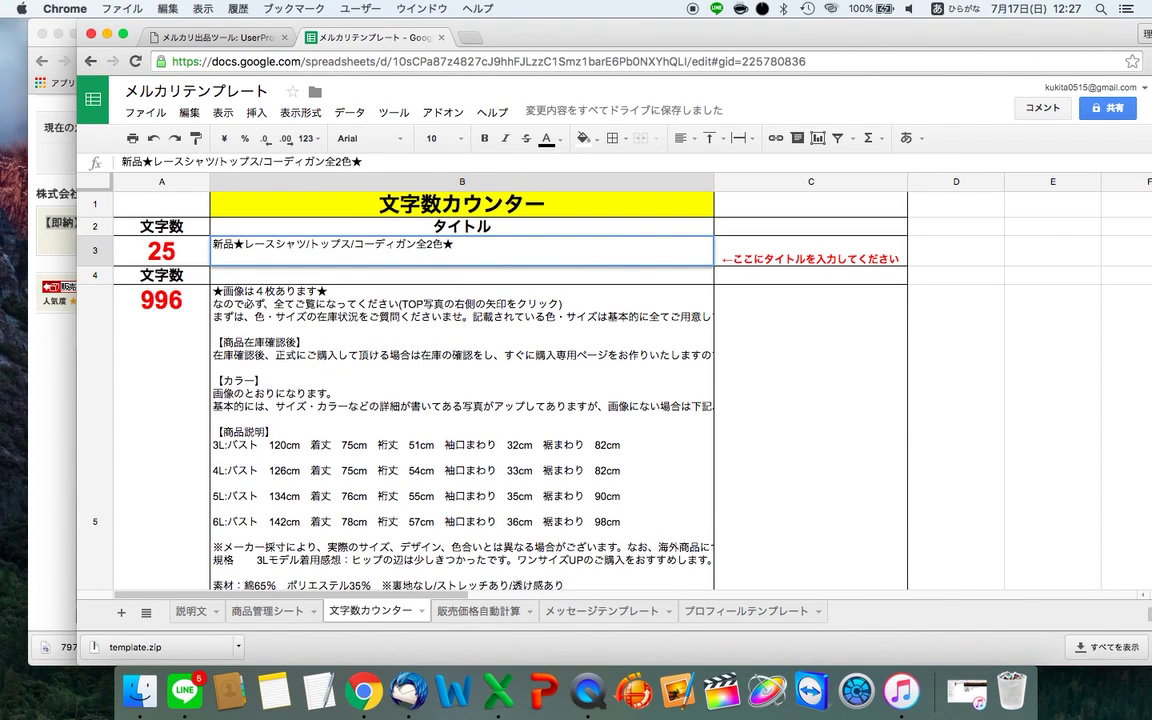
click(352, 245)
key(BackSpace)
text(ka)
key(space)
key(space)
key(space)
key(space)
key(space)
key(space)
key(space)
key(space)
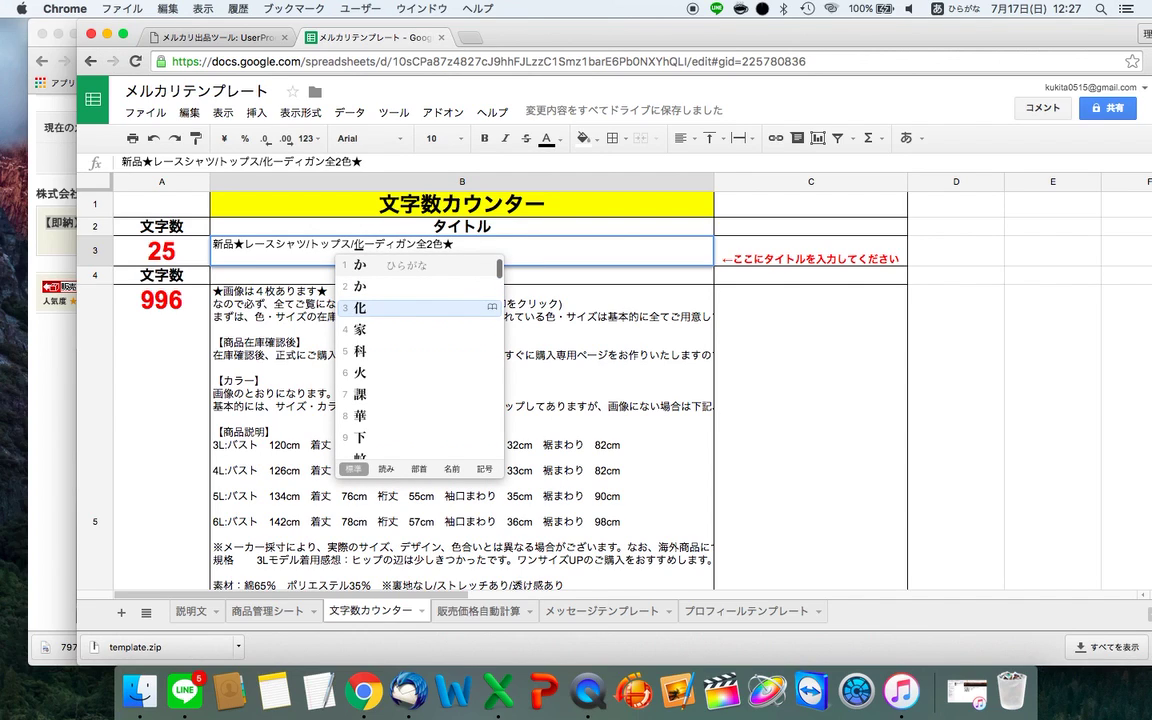
key(Up)
key(Up)
key(Up)
key(Up)
key(Up)
key(Up)
key(Up)
key(Up)
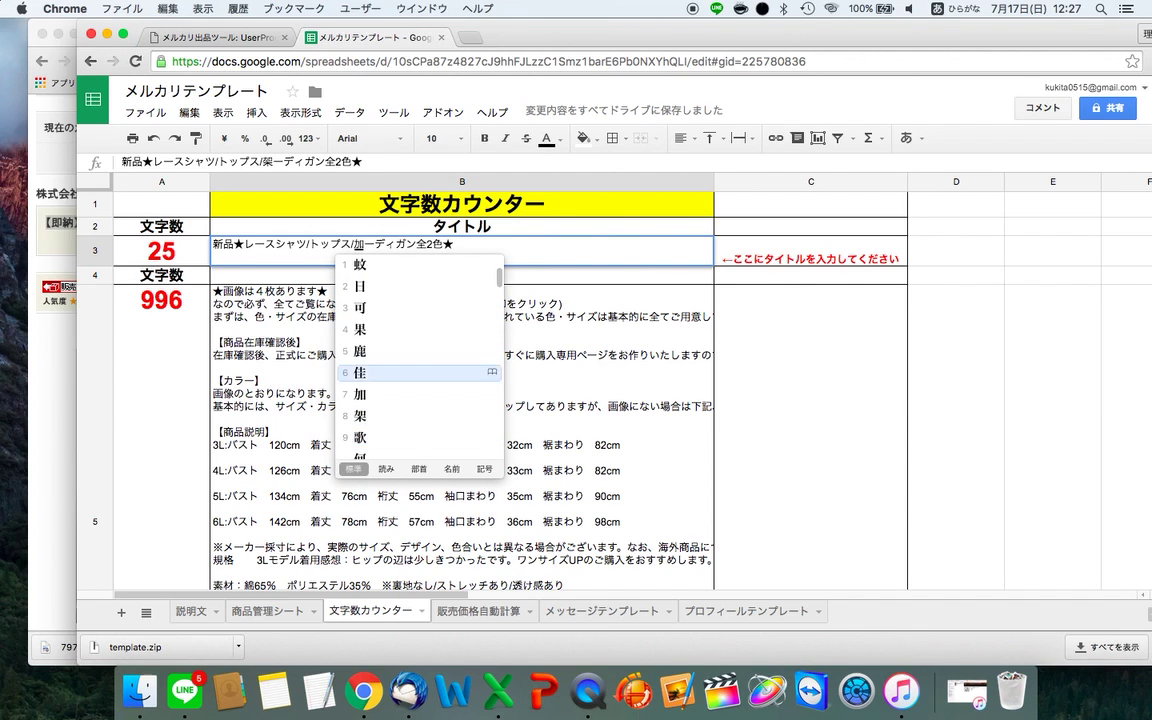
key(Return)
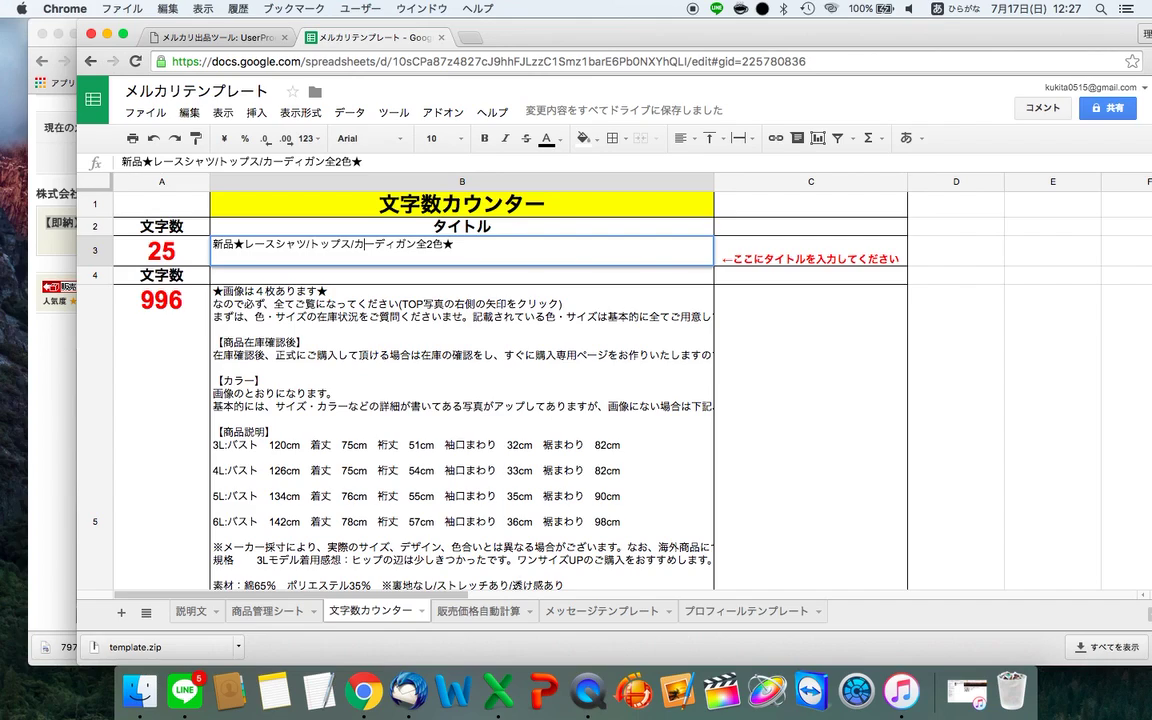
key(Left)
key(shift+Right)
key(shift+Right)
key(shift+Right)
key(shift+Right)
key(shift+Right)
key(shift+Right)
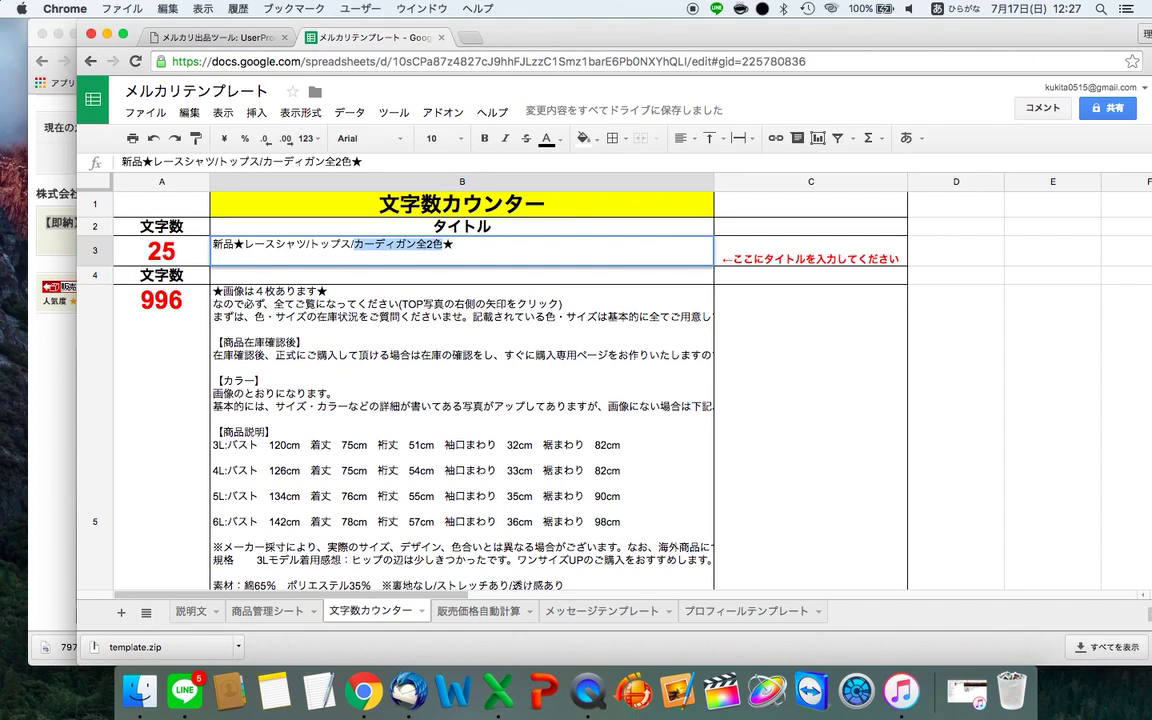
key(BackSpace)
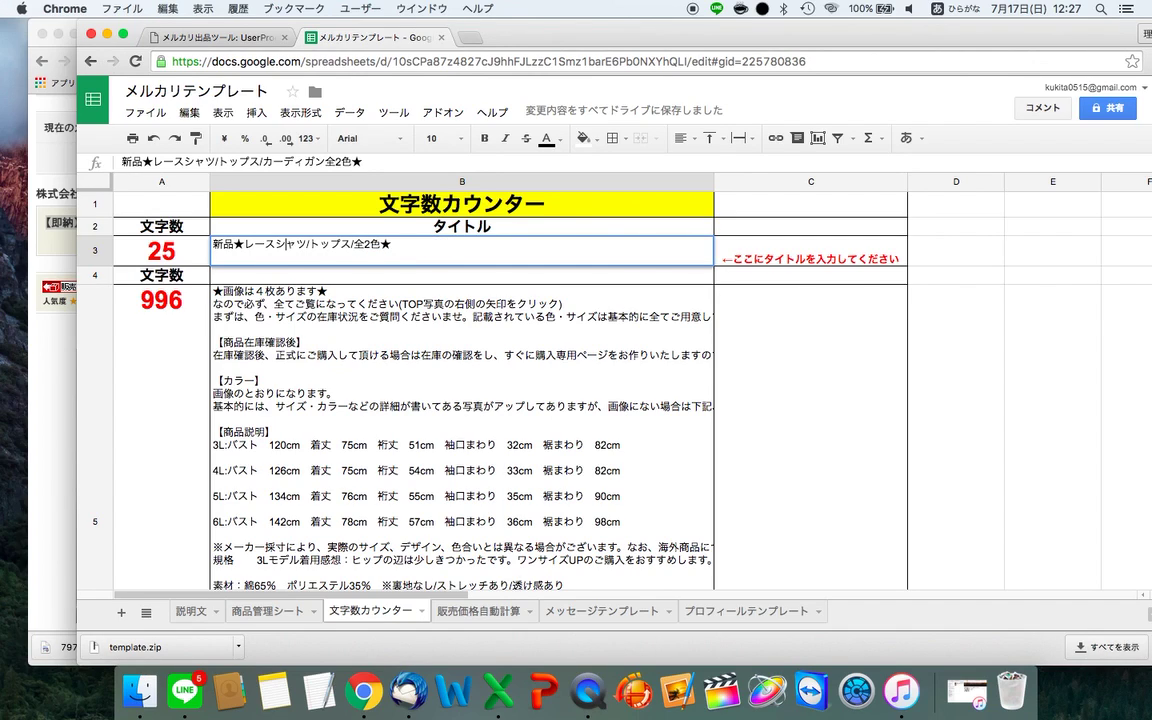
key(super+v)
- Add ♪ and かわいい, giving the 29-character title 新品★かわいいレースシャツカーディガン♪トップス/全2色★
text(onpu)
key(space)
key(space)
key(space)
key(space)
key(space)
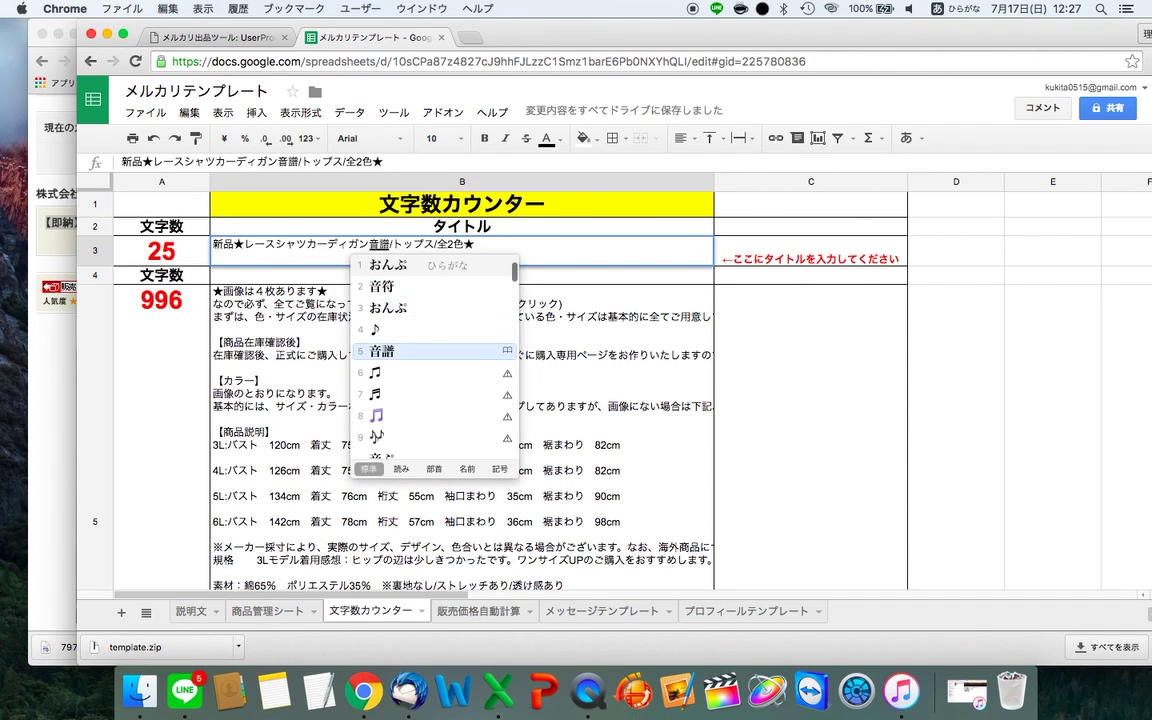
key(Up)
key(Return)
click(396, 244)
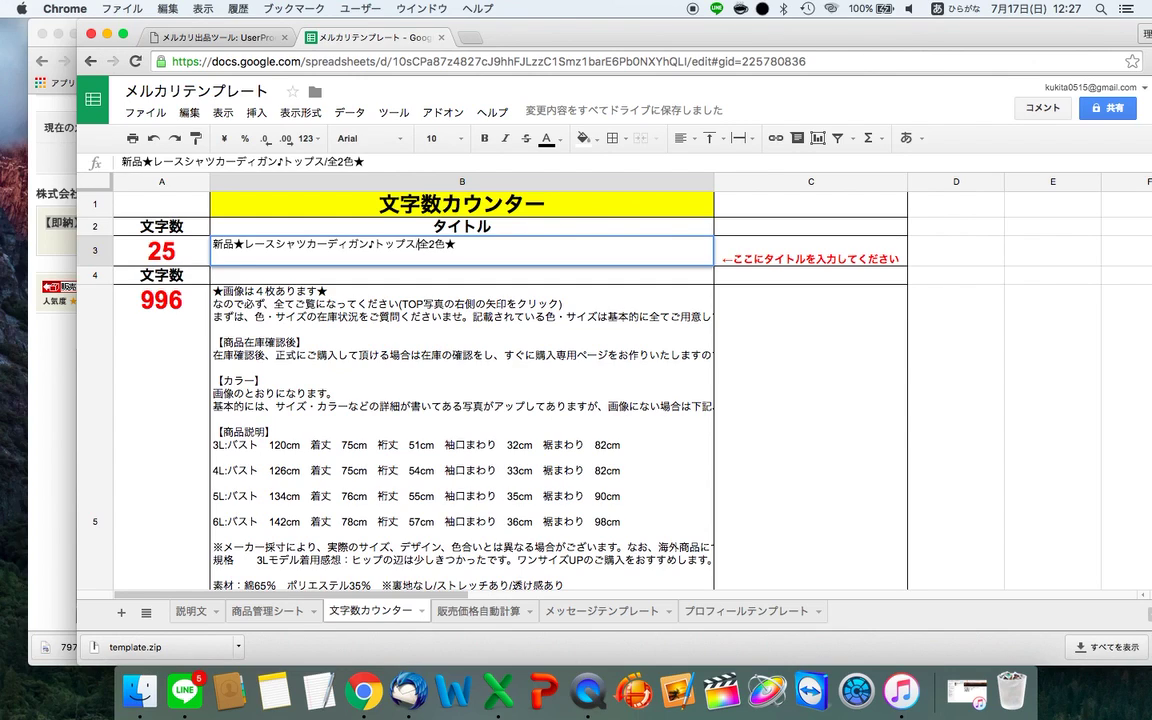
click(456, 245)
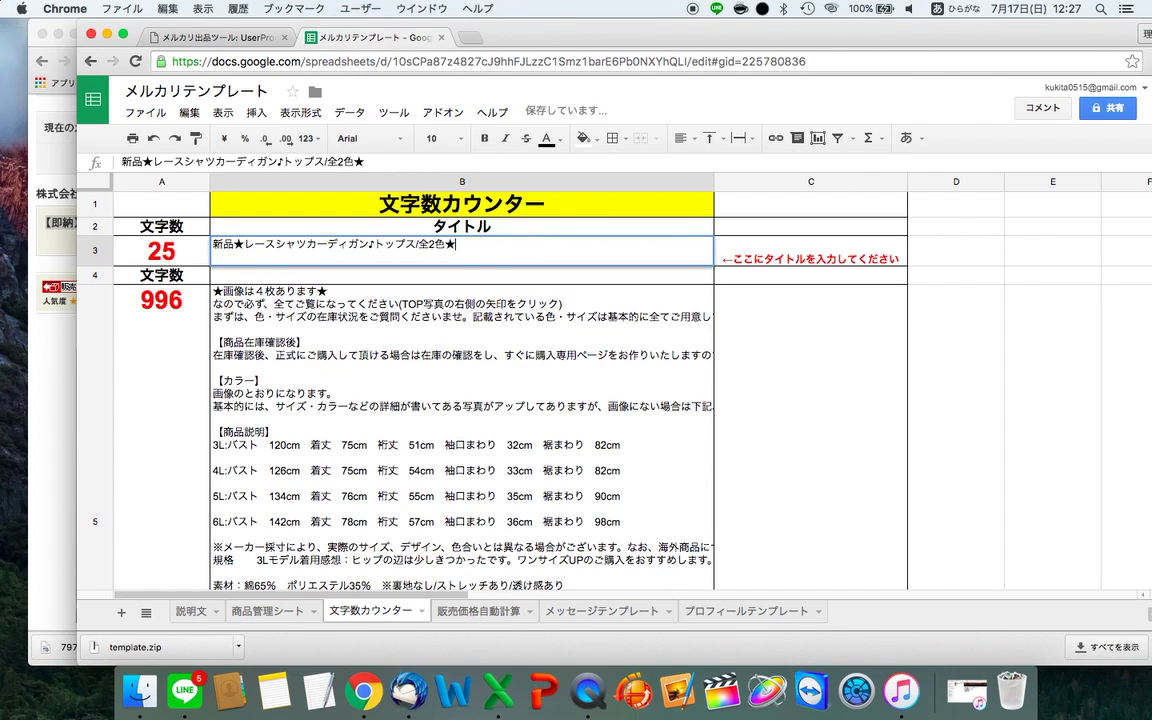
text(kawaii)
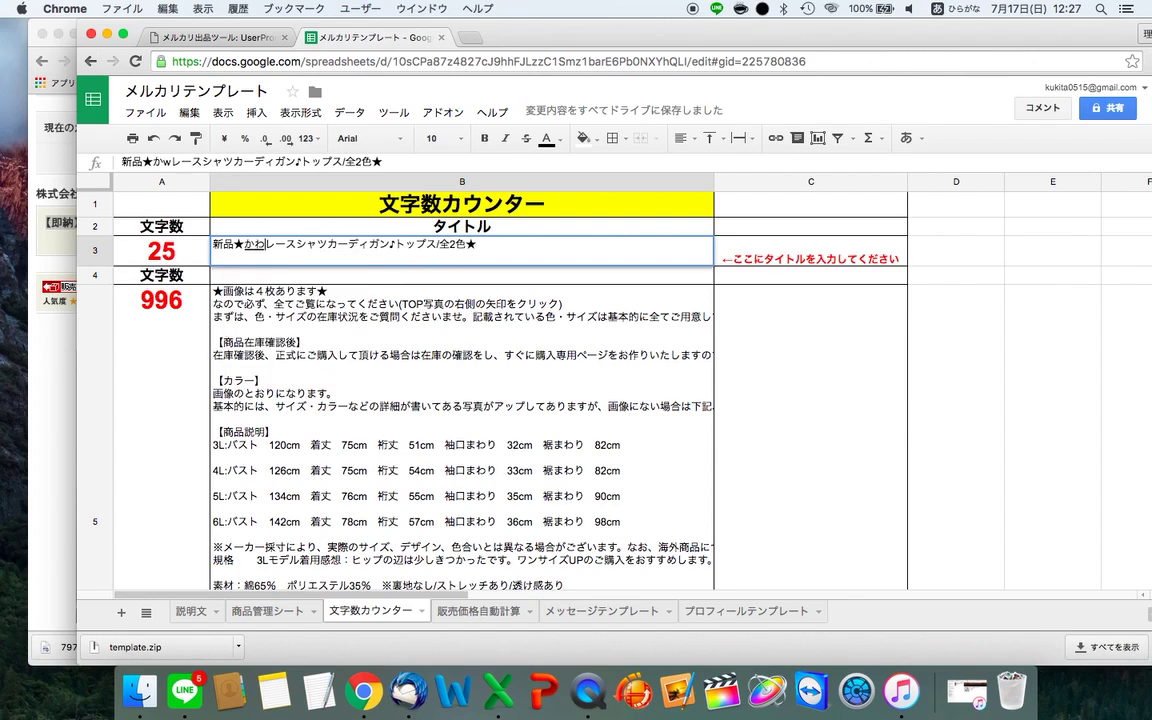
key(Return)
key(Return)
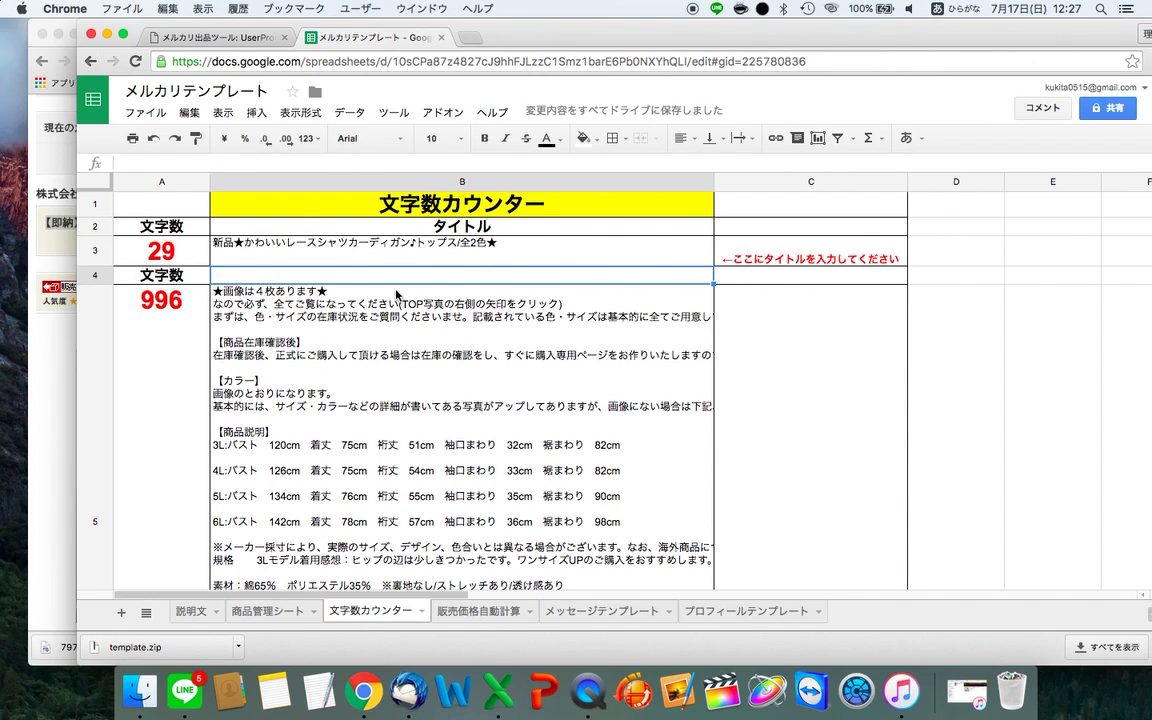
- Bring the NETSEA lace shirt product page back to the front
key(ctrl+shift+Tab)
key(ctrl+Tab)
click(58, 346)
- Select the 商品詳細 size and material lines: 【F】 length about 87, bust 98 cm, polyester 100%
scroll(522, 381, down, 10)
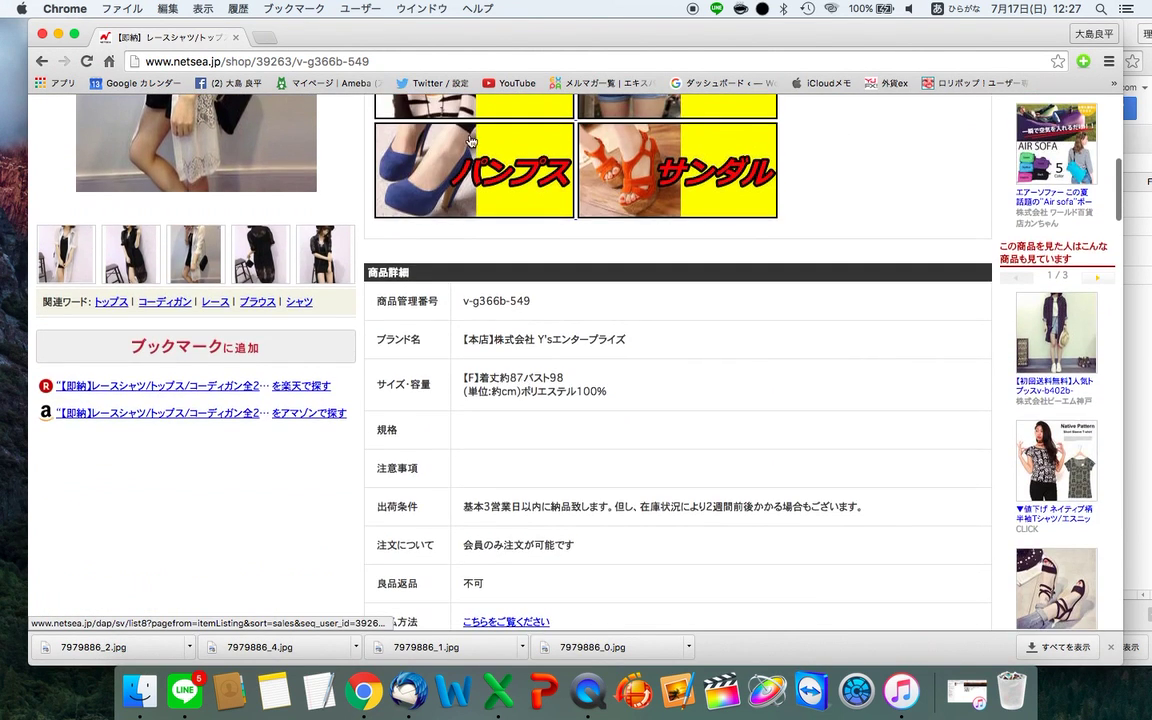
scroll(470, 135, down, 4)
scroll(468, 130, up, 7)
scroll(468, 132, down, 4)
scroll(469, 132, up, 5)
scroll(469, 132, down, 12)
scroll(469, 132, up, 12)
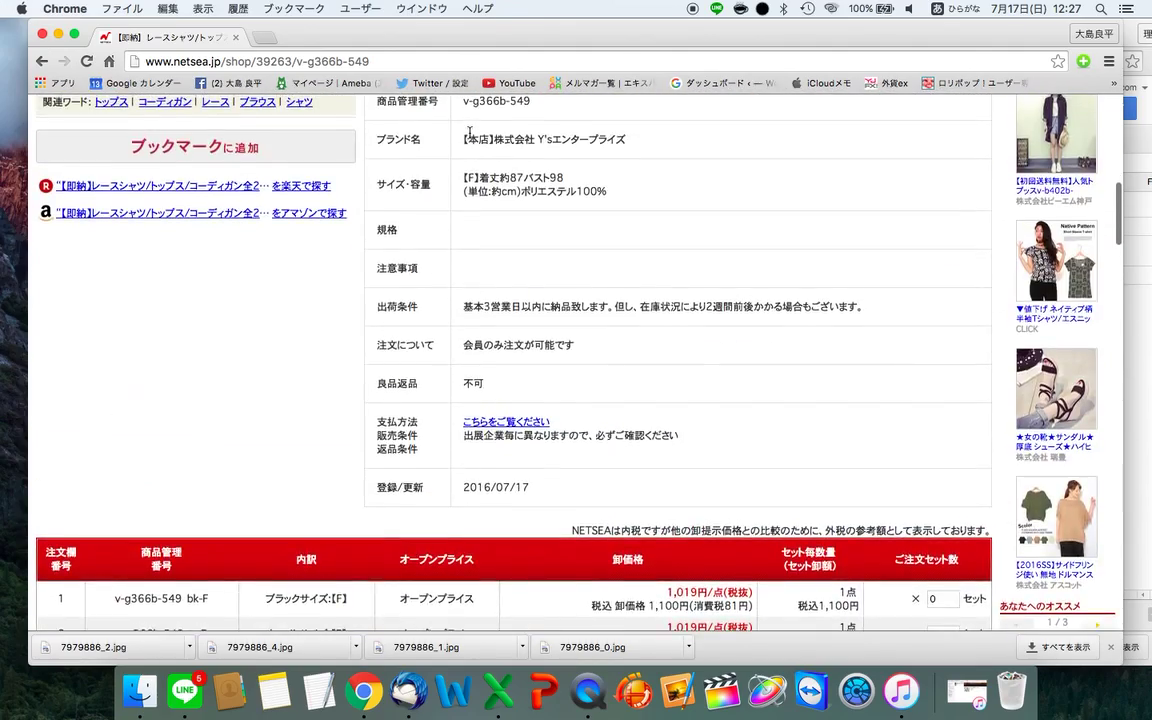
drag(463, 356, 973, 349)
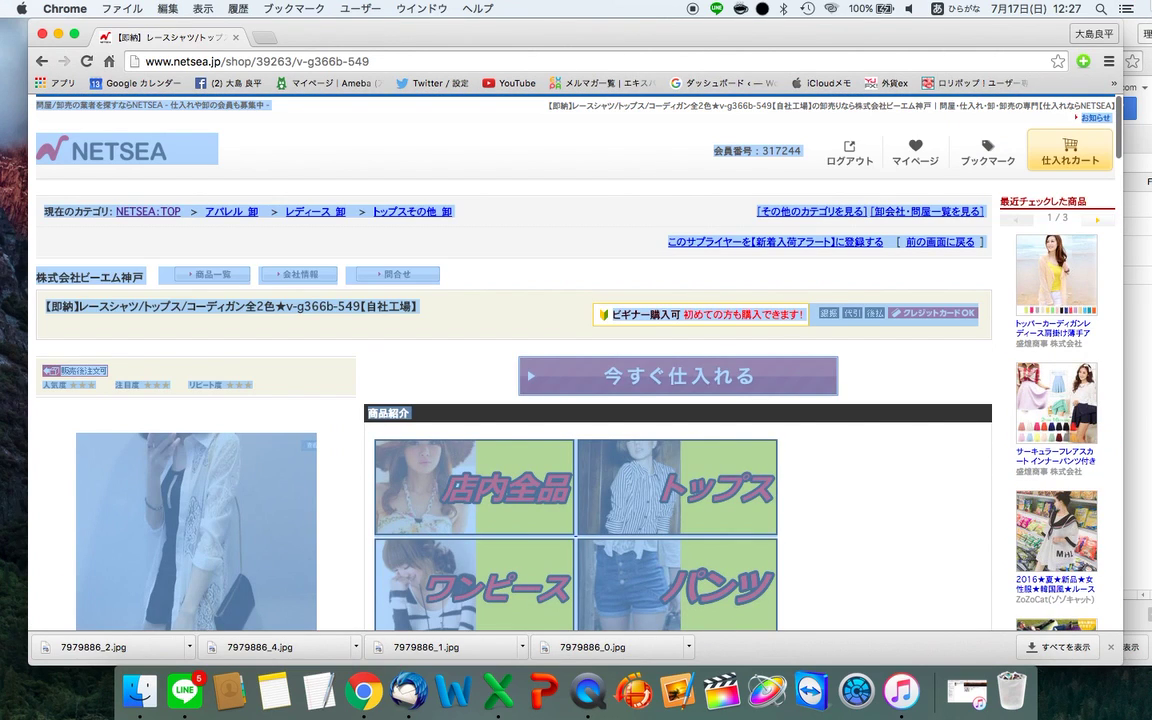
click(922, 430)
scroll(922, 430, down, 6)
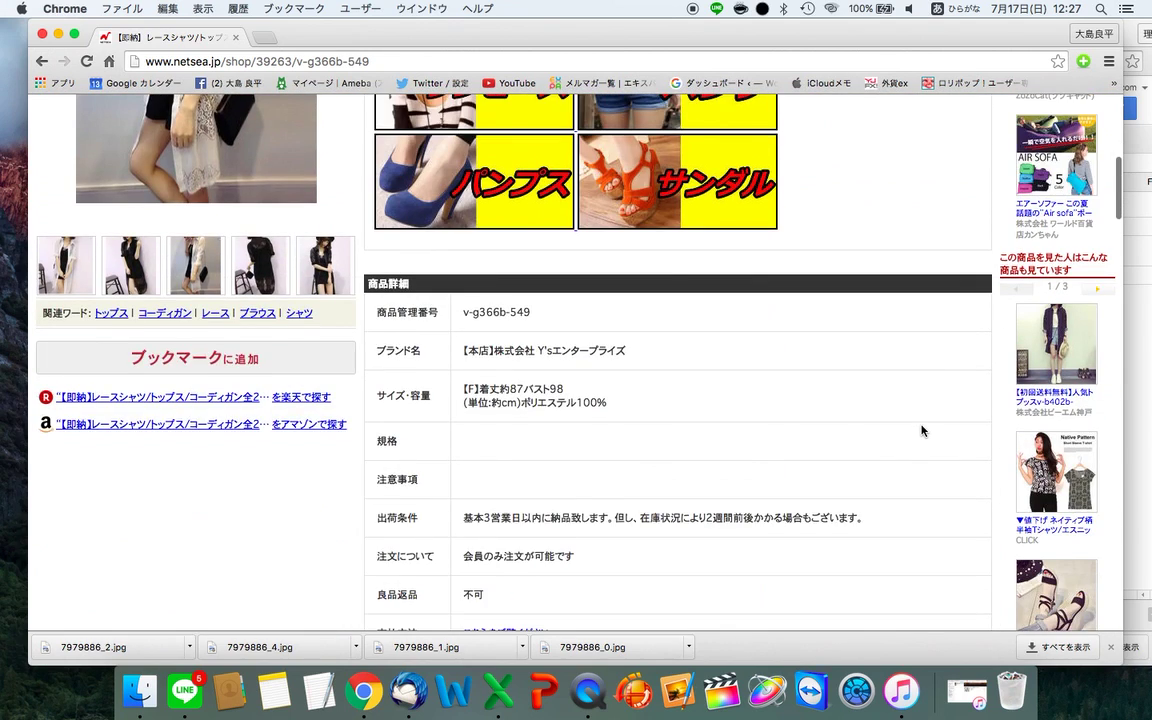
drag(461, 299, 607, 313)
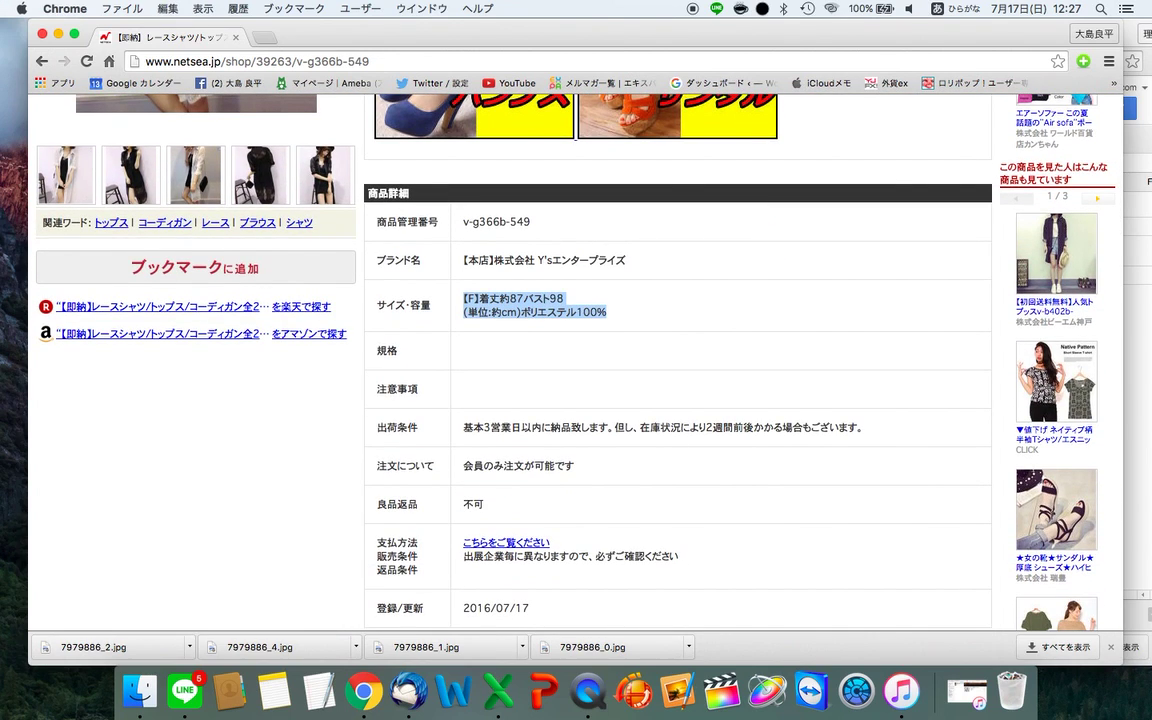
- Replace the old size lines in description cell B5 with the NETSEA size and material details
key(super+grave)
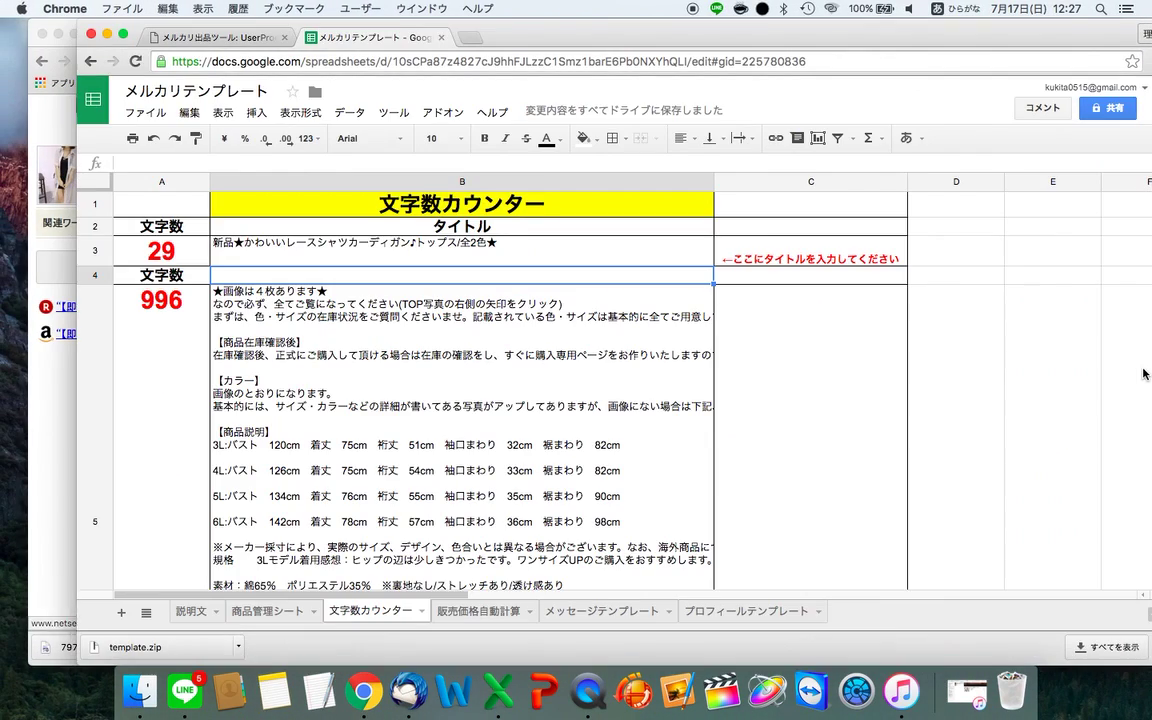
double_click(384, 333)
scroll(384, 333, down, 3)
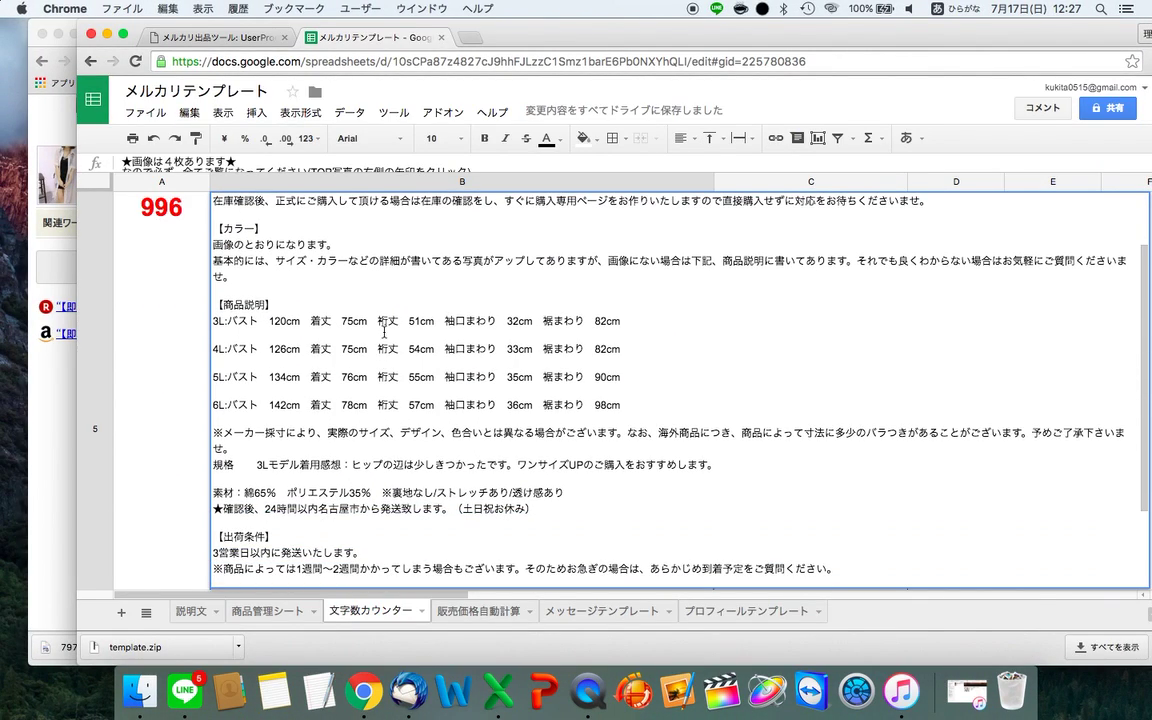
drag(213, 321, 538, 509)
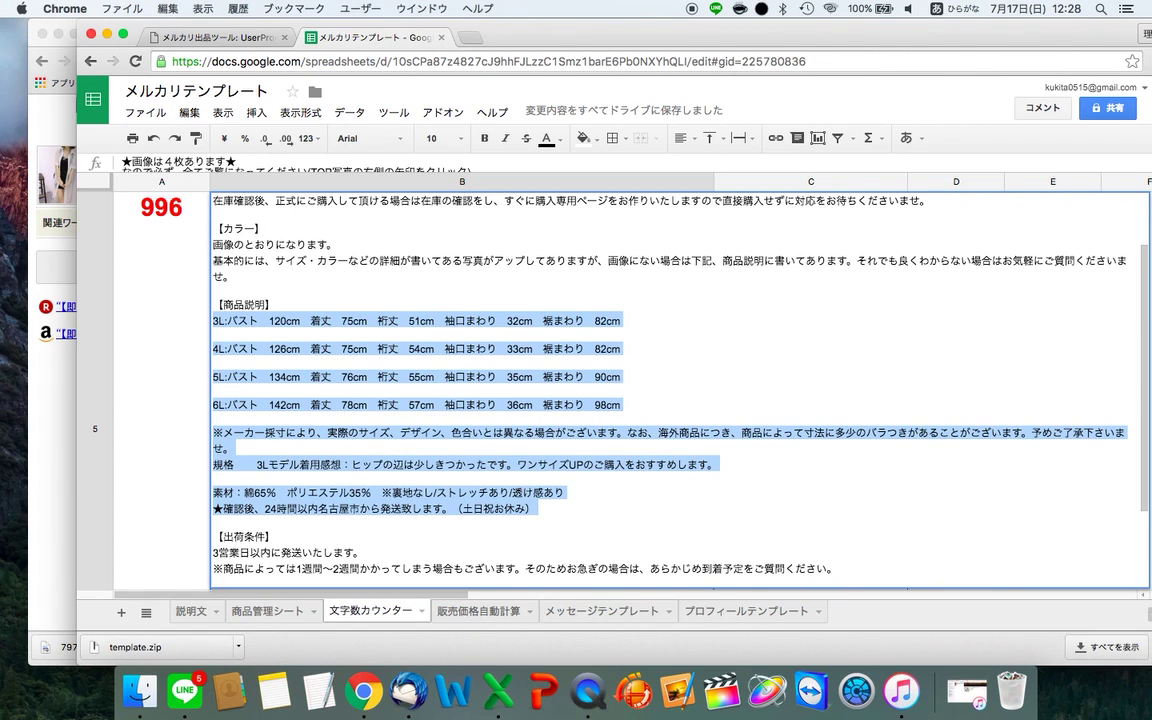
key(super+v)
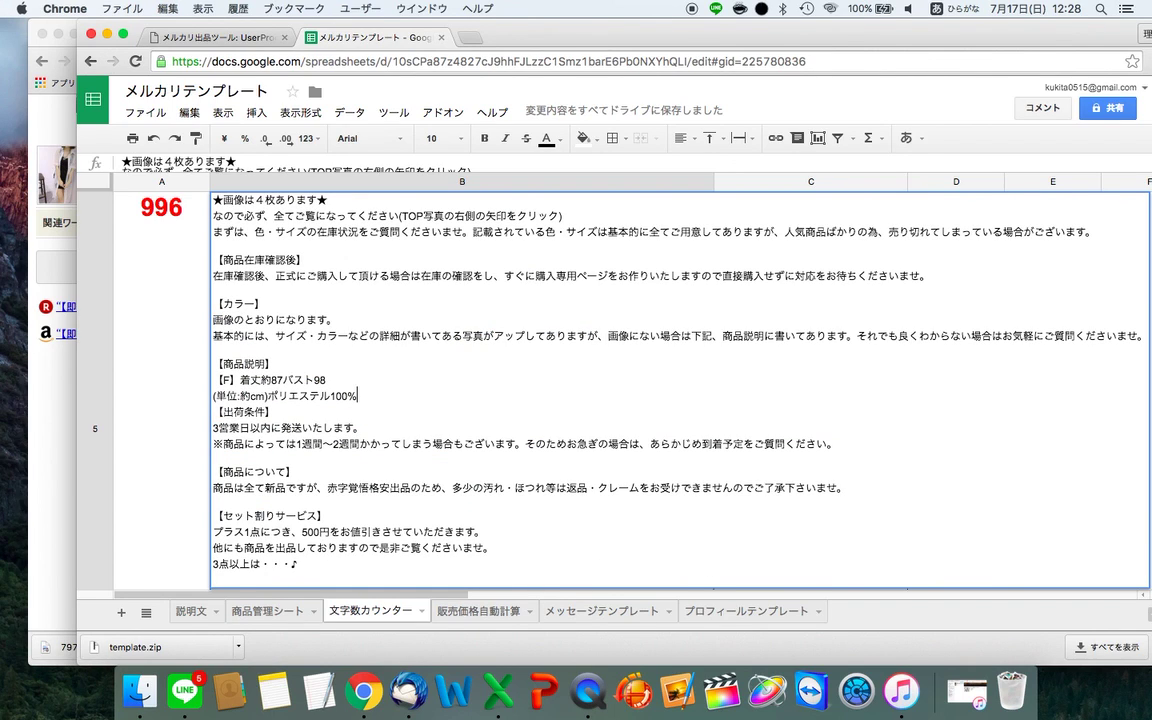
key(alt+Return)
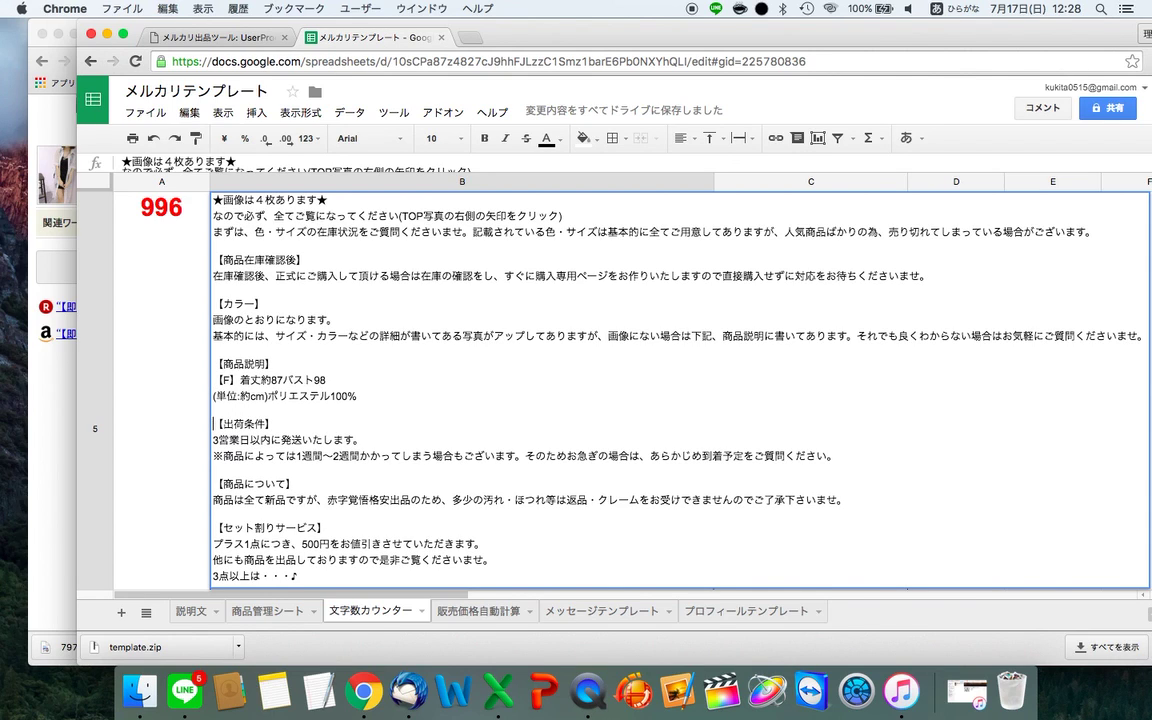
- Check NETSEA's shipping conditions and change 発送 to 納品 in the description's shipping line
key(ctrl+shift+Tab)
key(ctrl+Tab)
key(super+grave)
scroll(614, 432, down, 2)
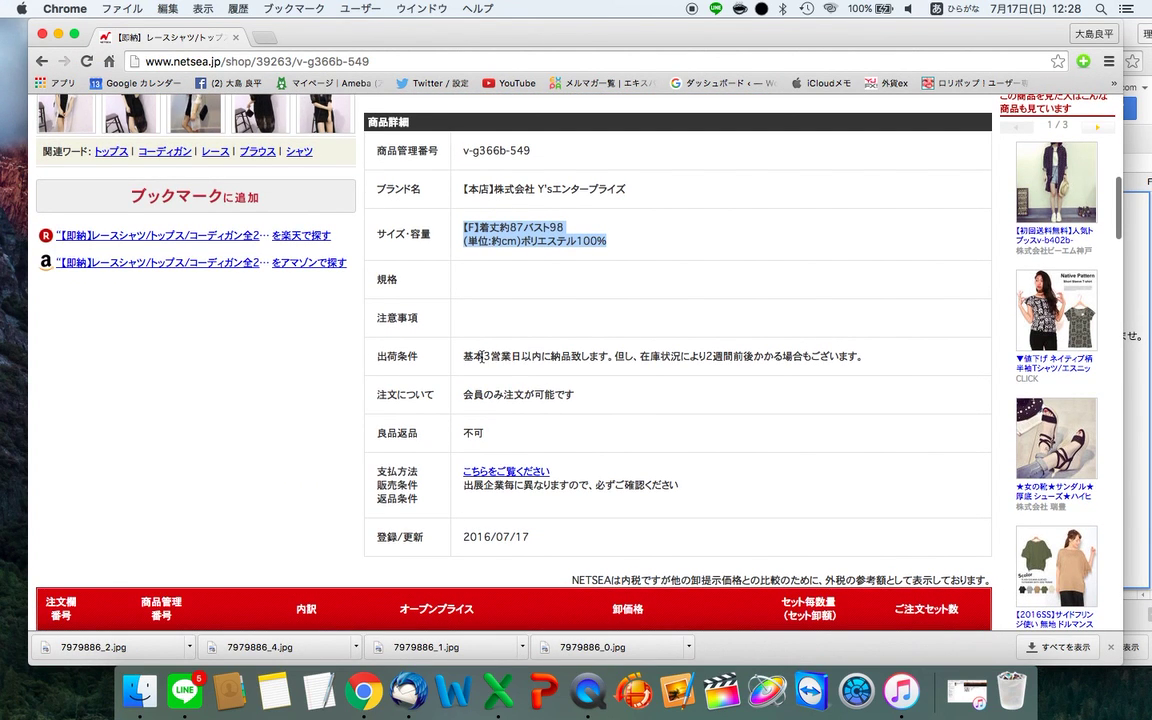
drag(463, 356, 864, 360)
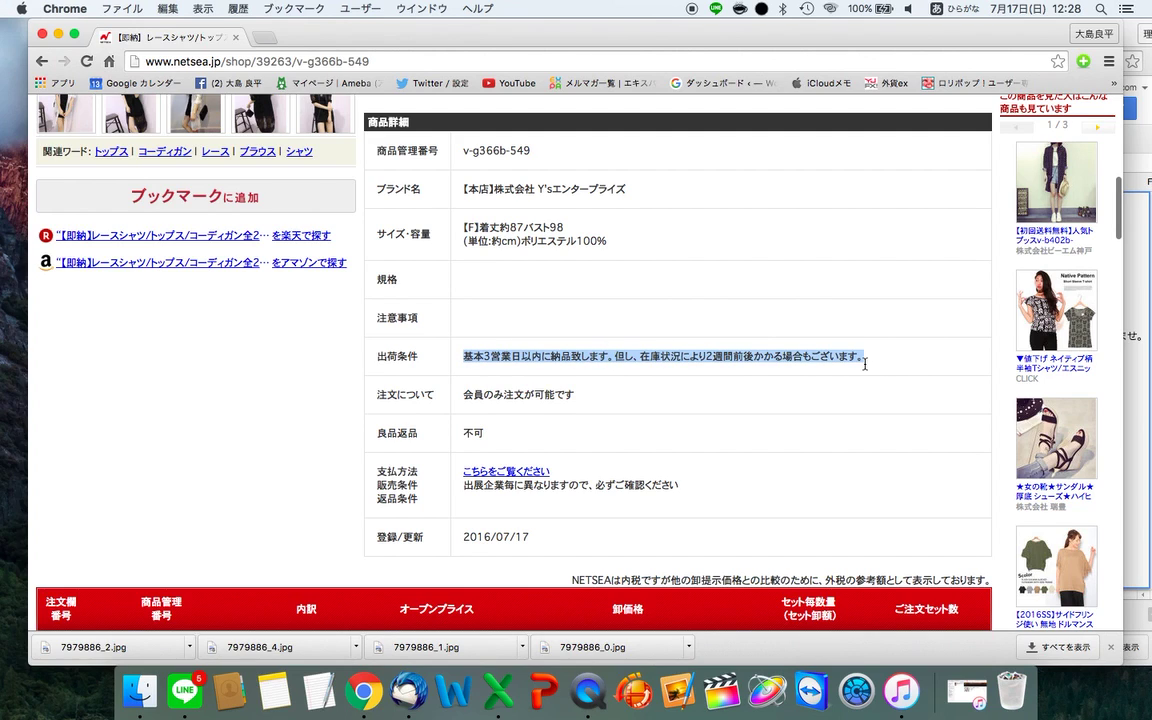
click(689, 455)
click(506, 471)
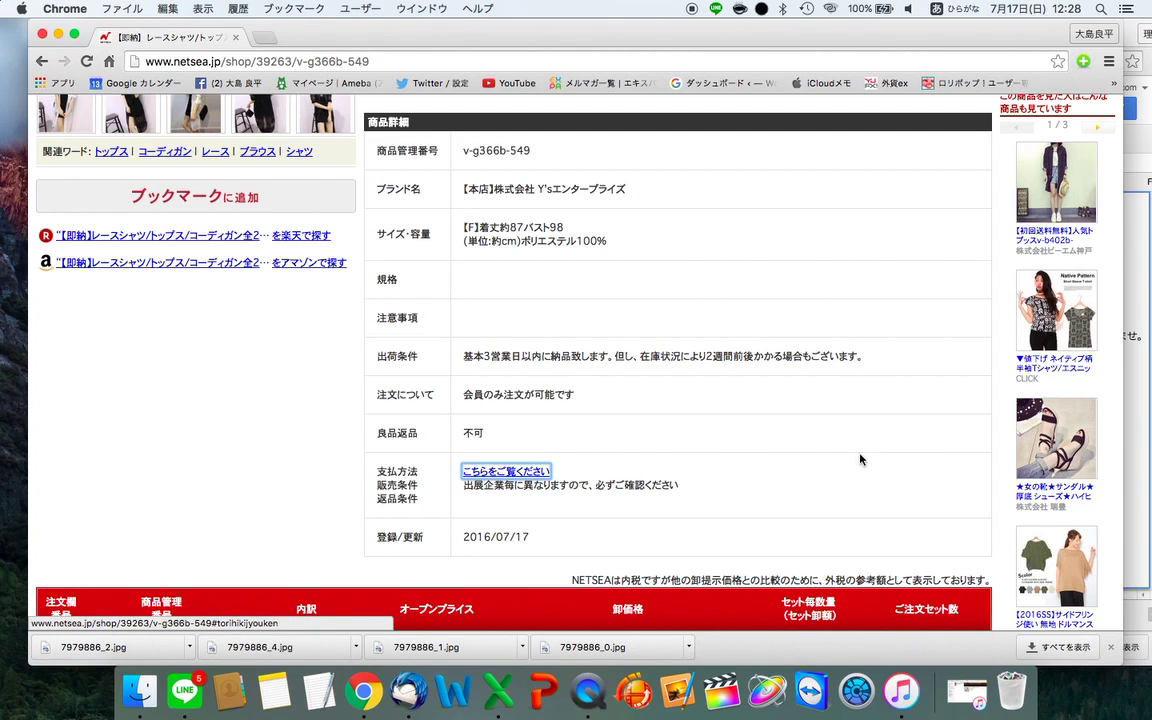
key(super+grave)
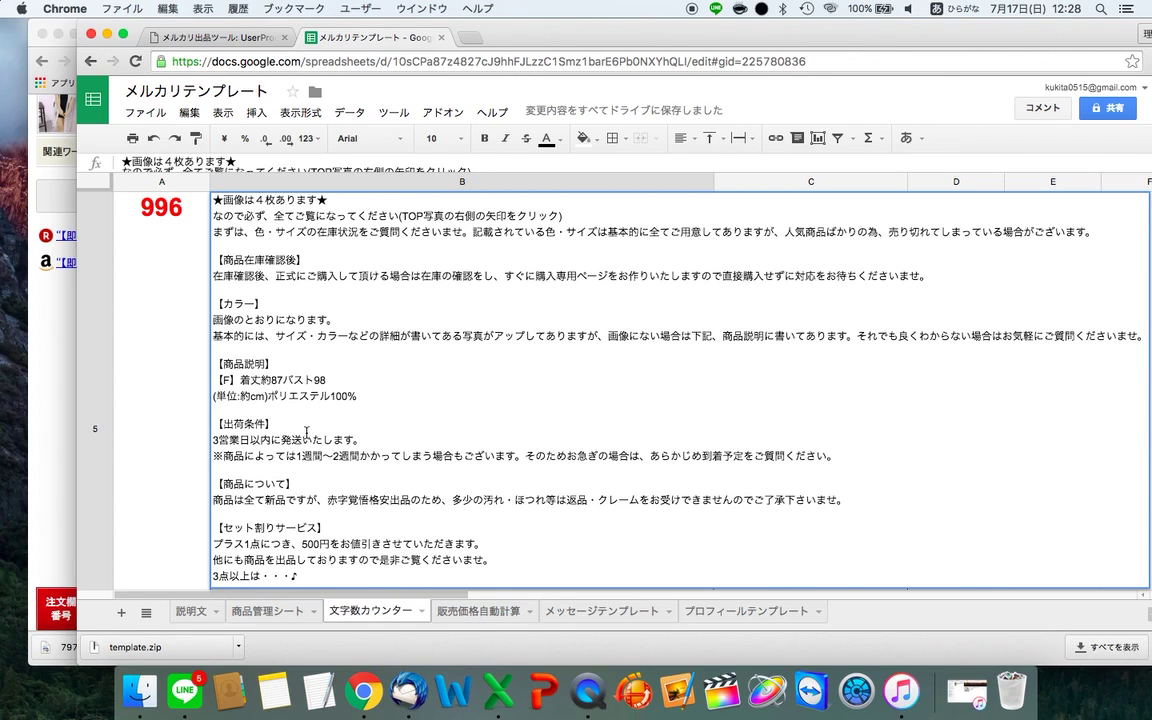
key(BackSpace)
key(BackSpace)
text(のうひん)
key(space)
key(Return)
key(Return)
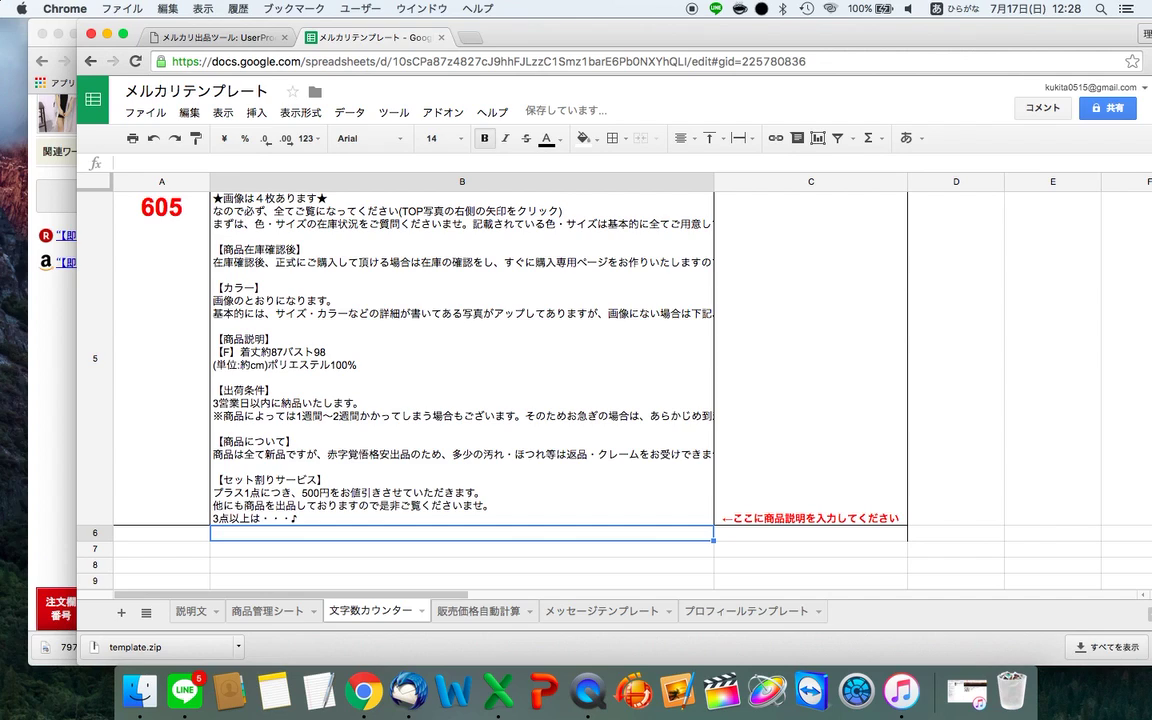
- Copy the full title text from cell B3
key(Up)
key(Up)
key(Up)
key(Up)
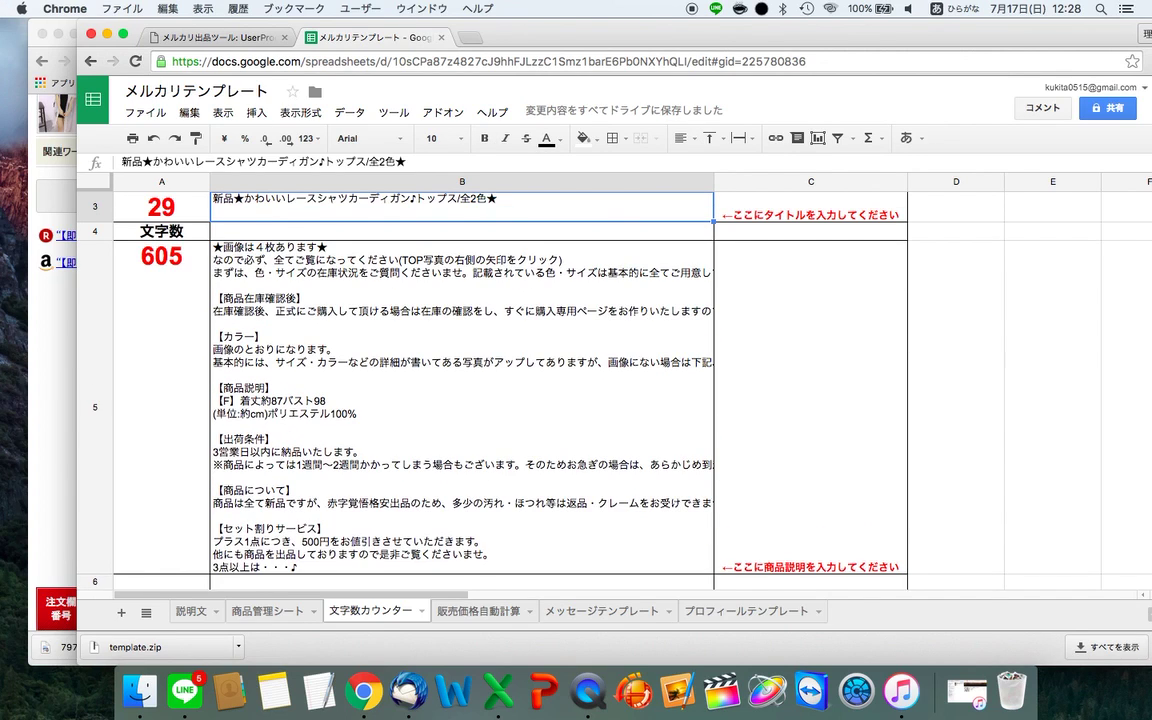
click(462, 225)
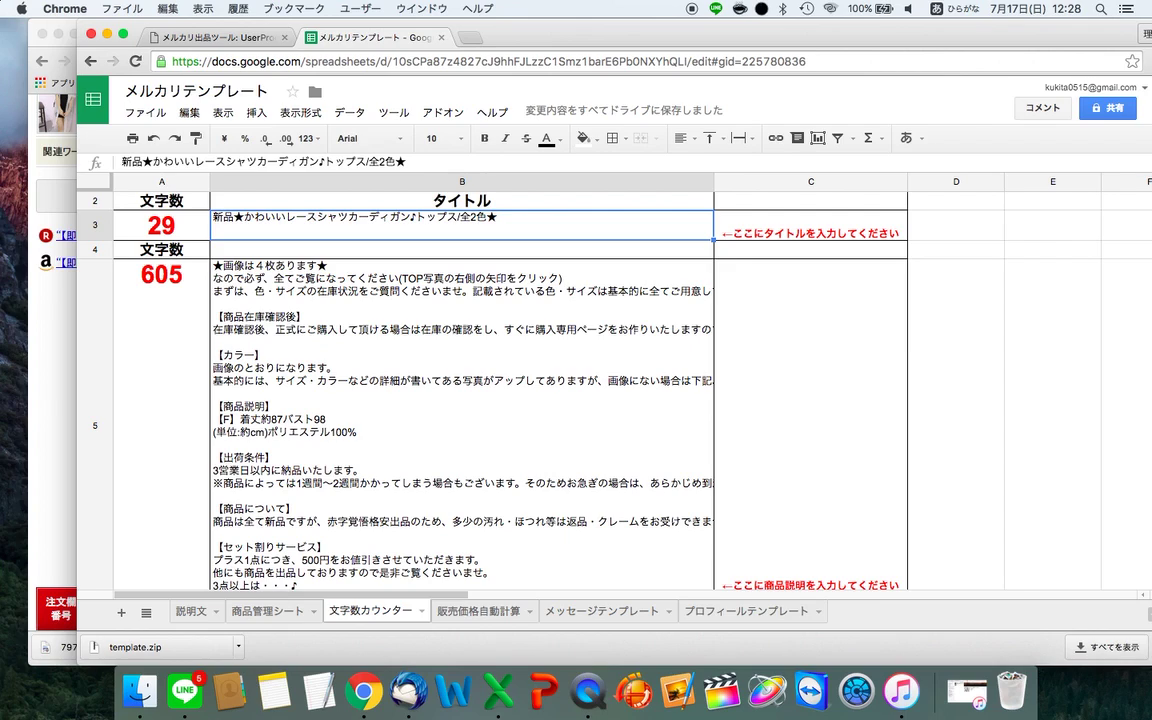
double_click(461, 228)
triple_click(461, 228)
key(super+c)
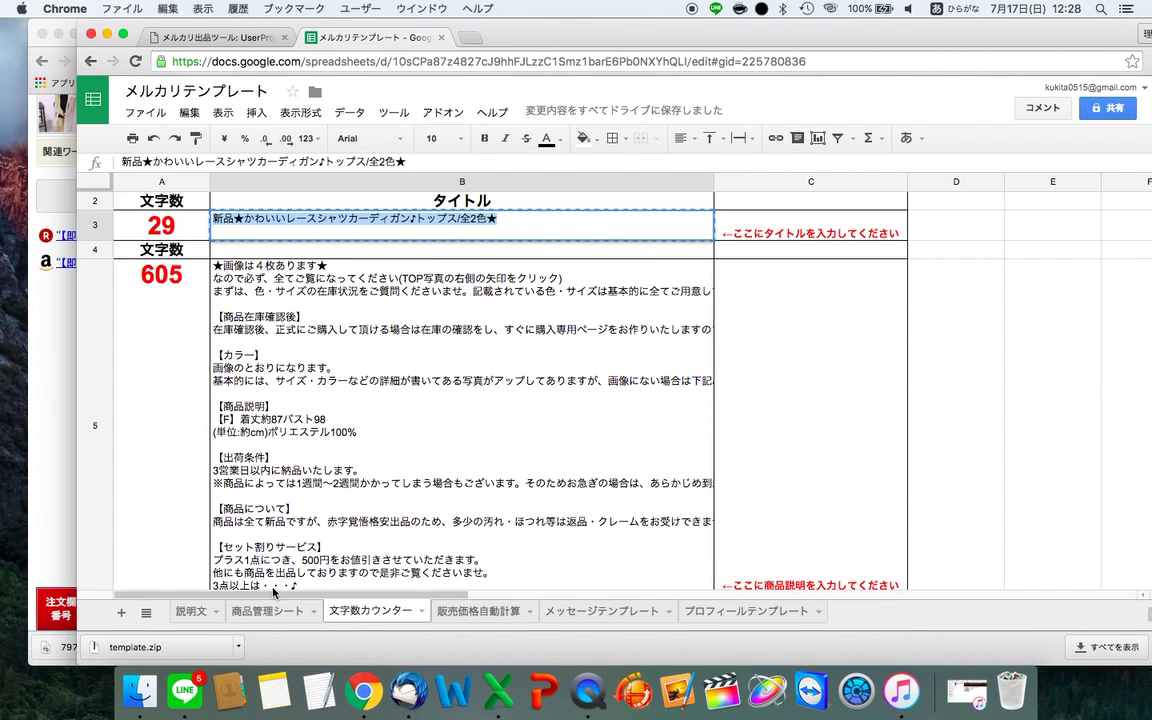
- Paste the copied listing title into B26 on the 商品管理シート sheet
click(258, 614)
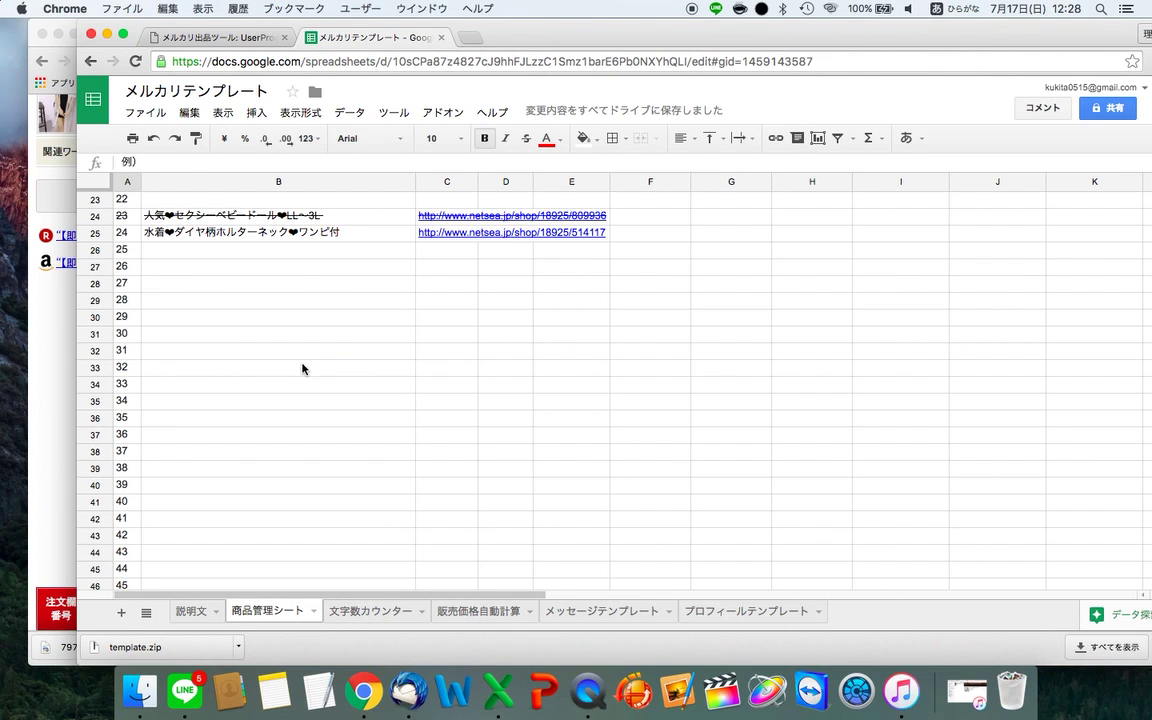
scroll(302, 369, up, 2)
click(207, 352)
key(super+v)
click(290, 418)
- Paste the NETSEA v-g366b-549 product page URL into cell C26
click(455, 351)
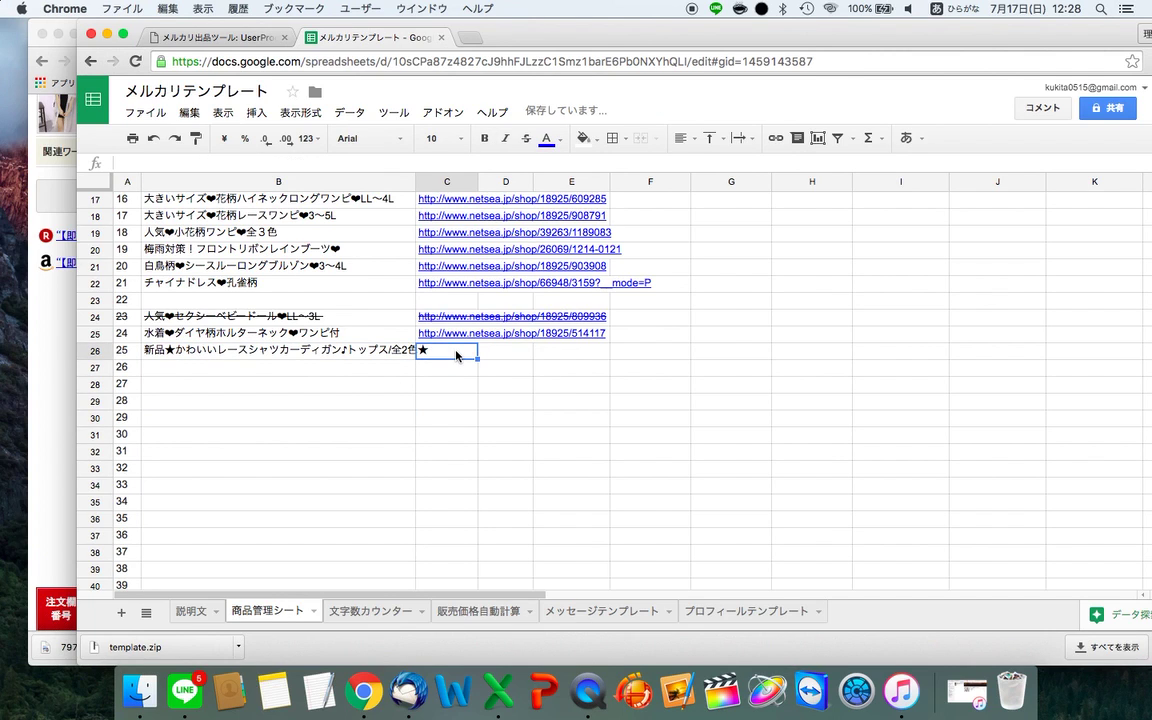
click(74, 466)
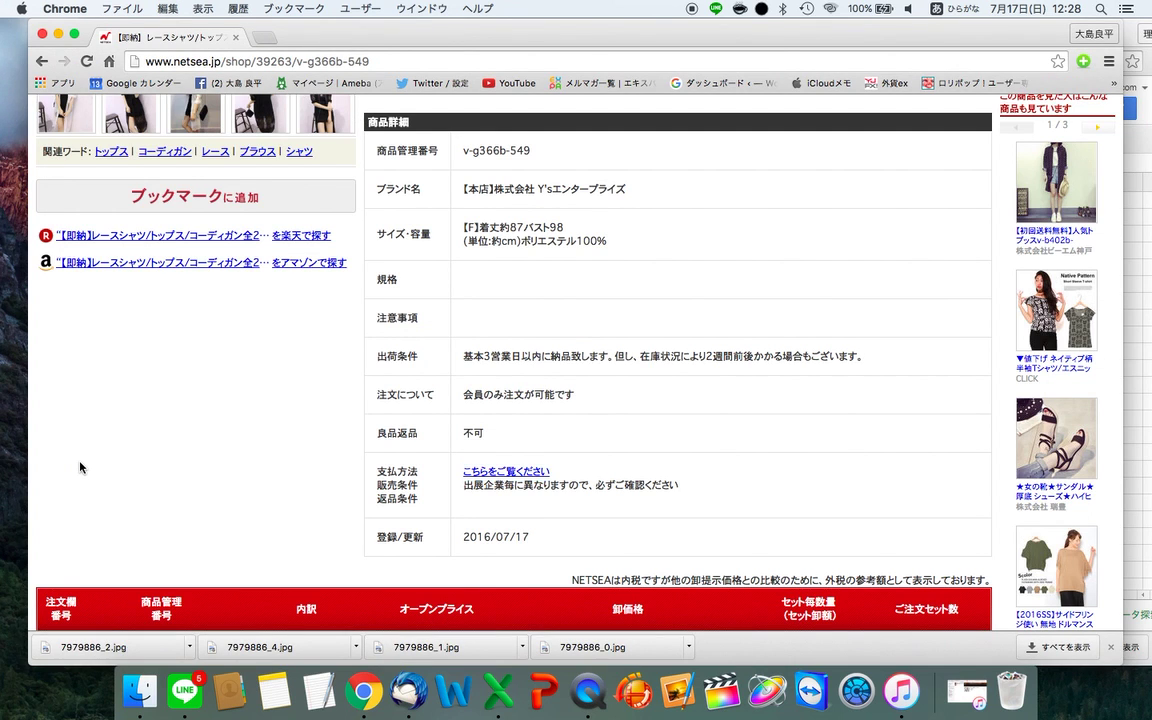
key(super+l)
key(super+grave)
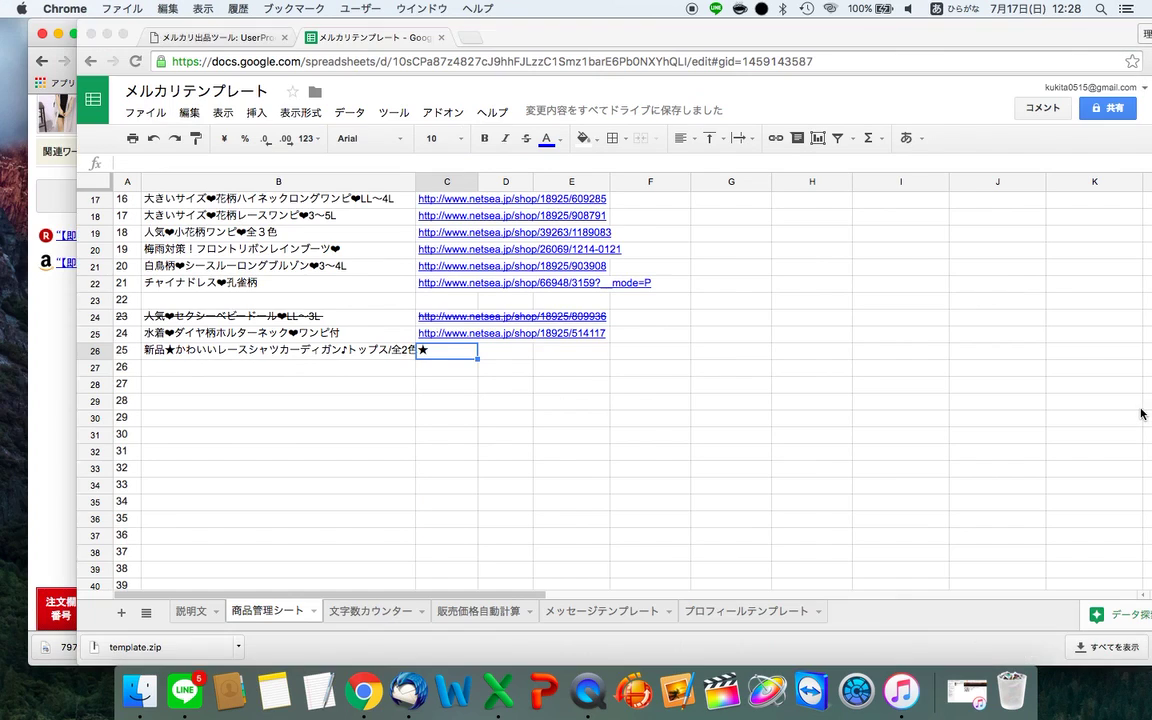
text(★)
key(BackSpace)
key(super+v)
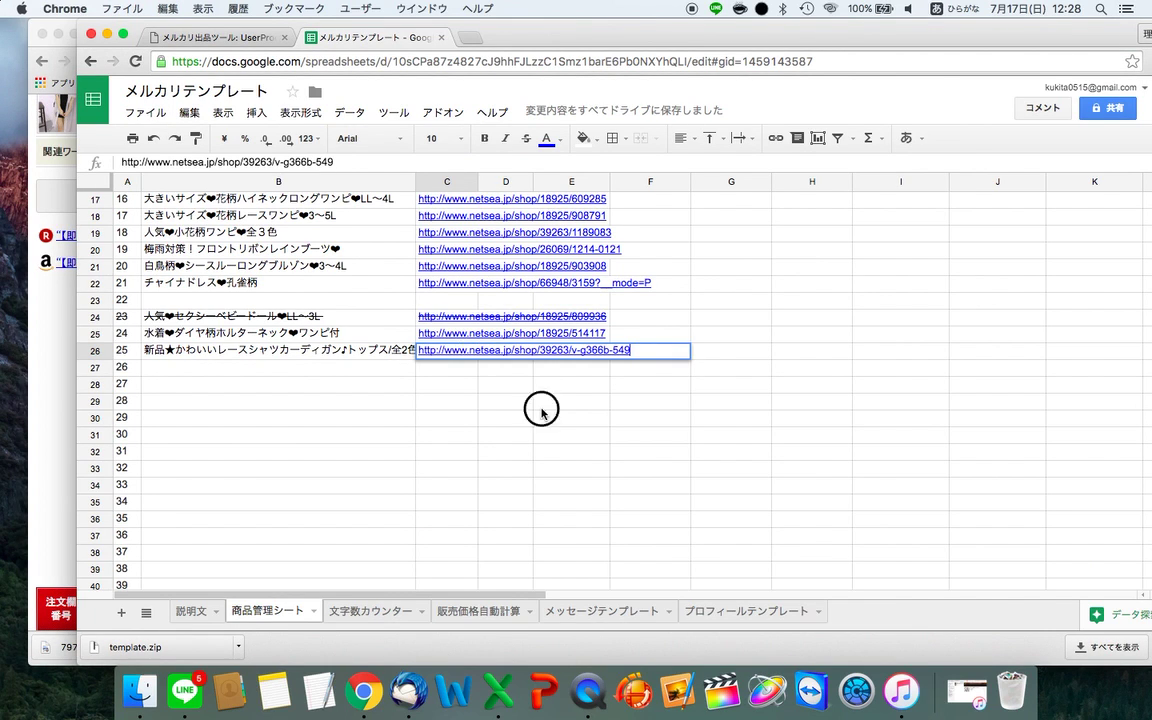
click(571, 401)
- Copy the listing title from the 文字数カウンター sheet, then move to item.xlsx
click(378, 612)
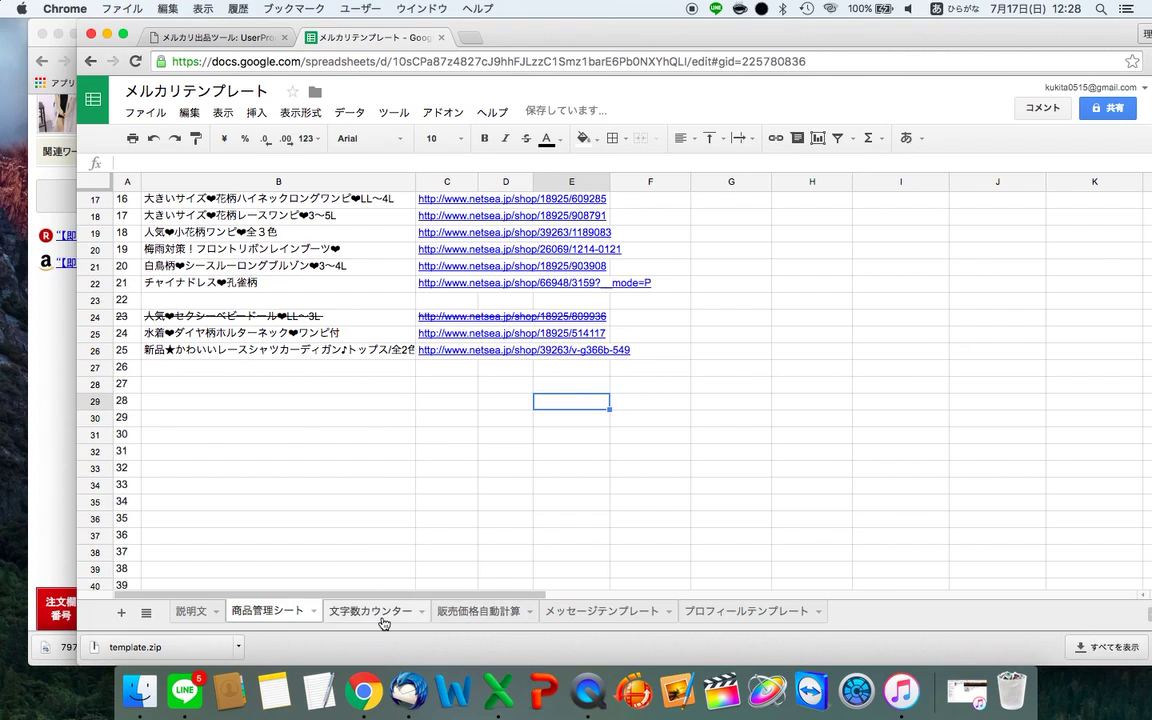
triple_click(330, 218)
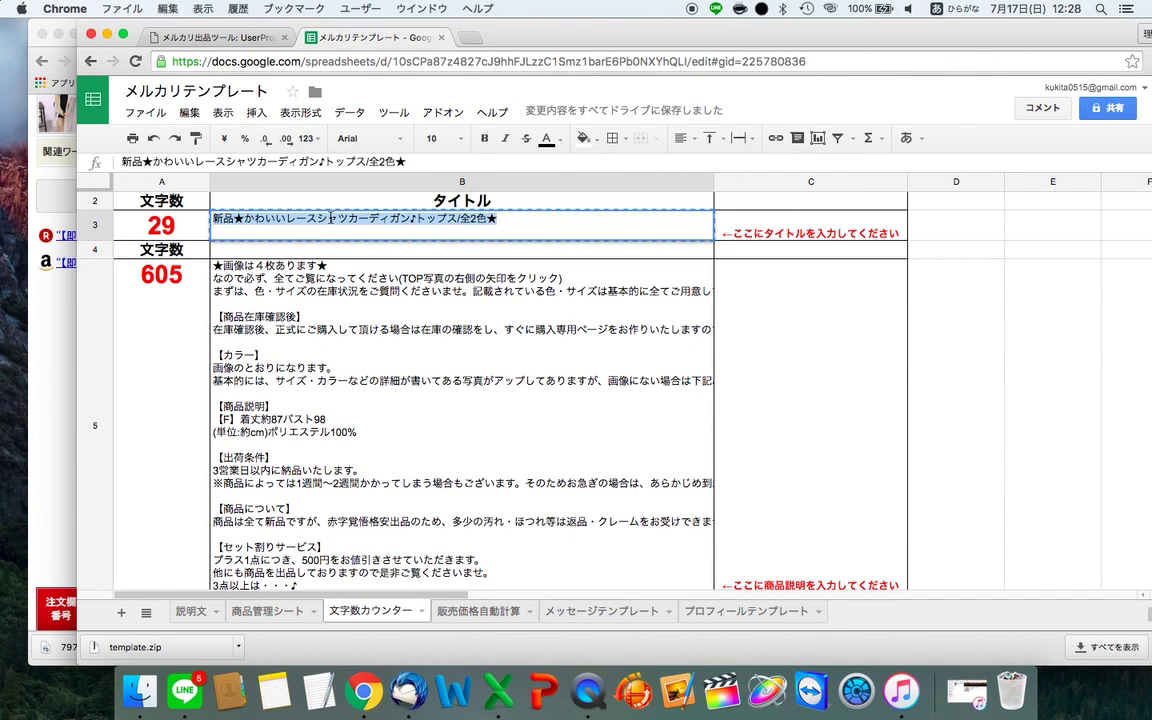
click(487, 348)
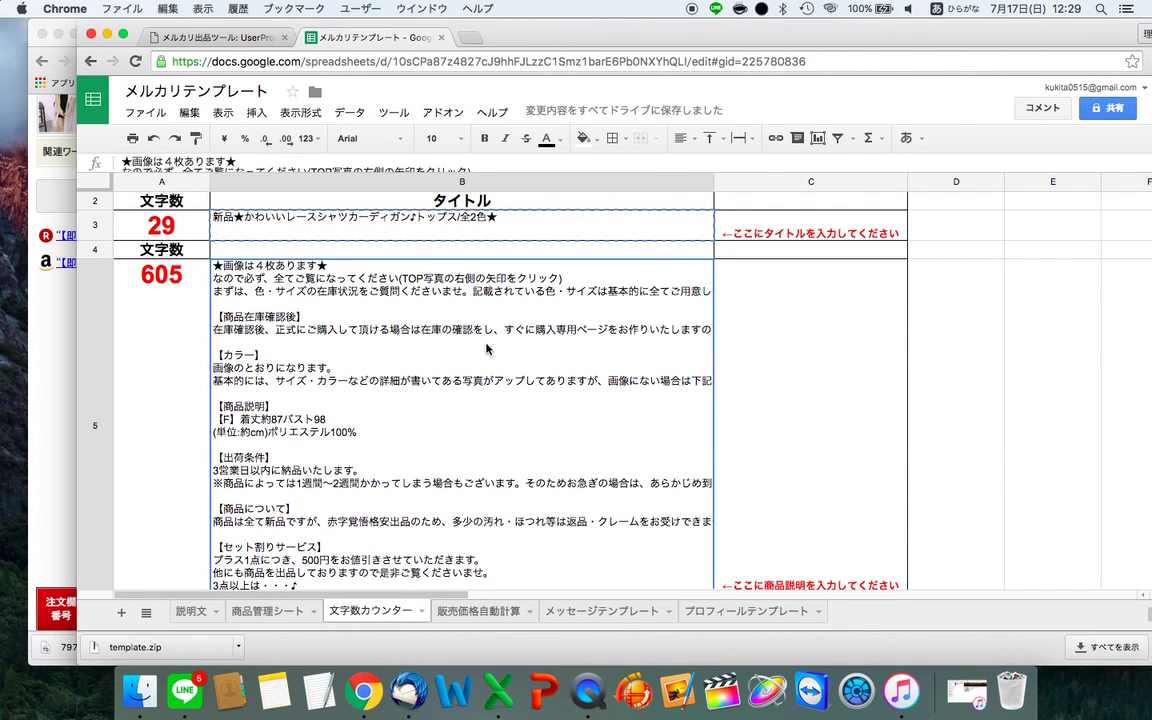
key(ctrl+Right)
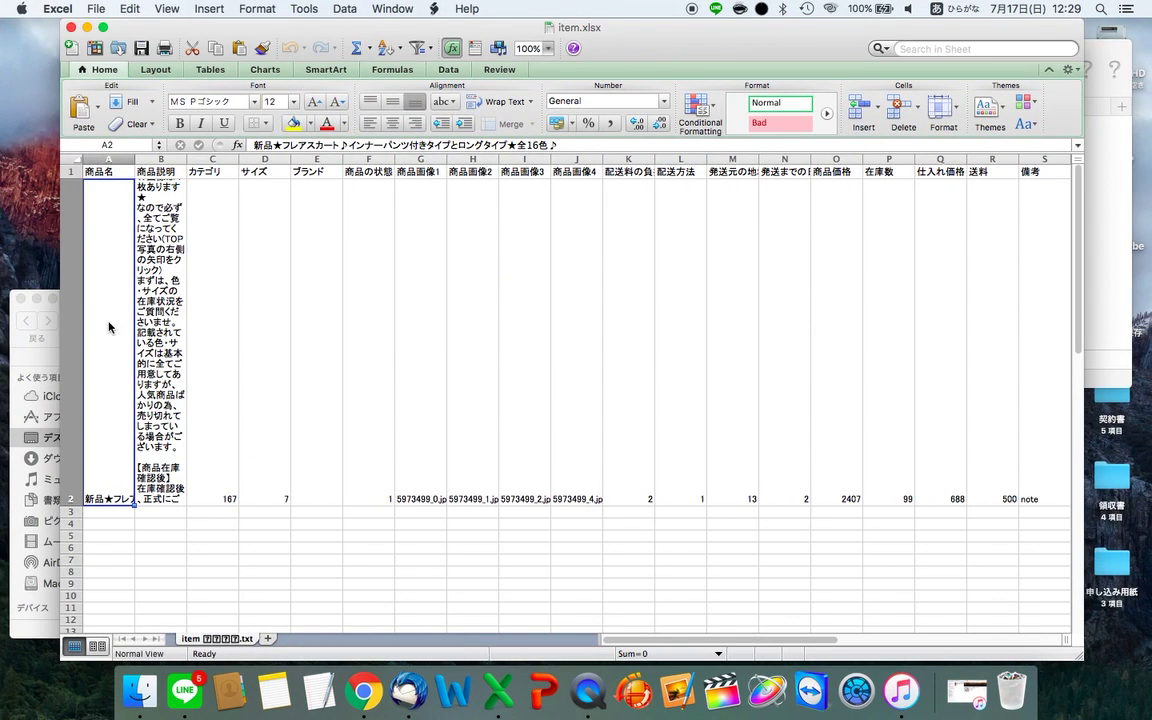
- Replace the product name in A2 with the lace shirt cardigan title
double_click(109, 327)
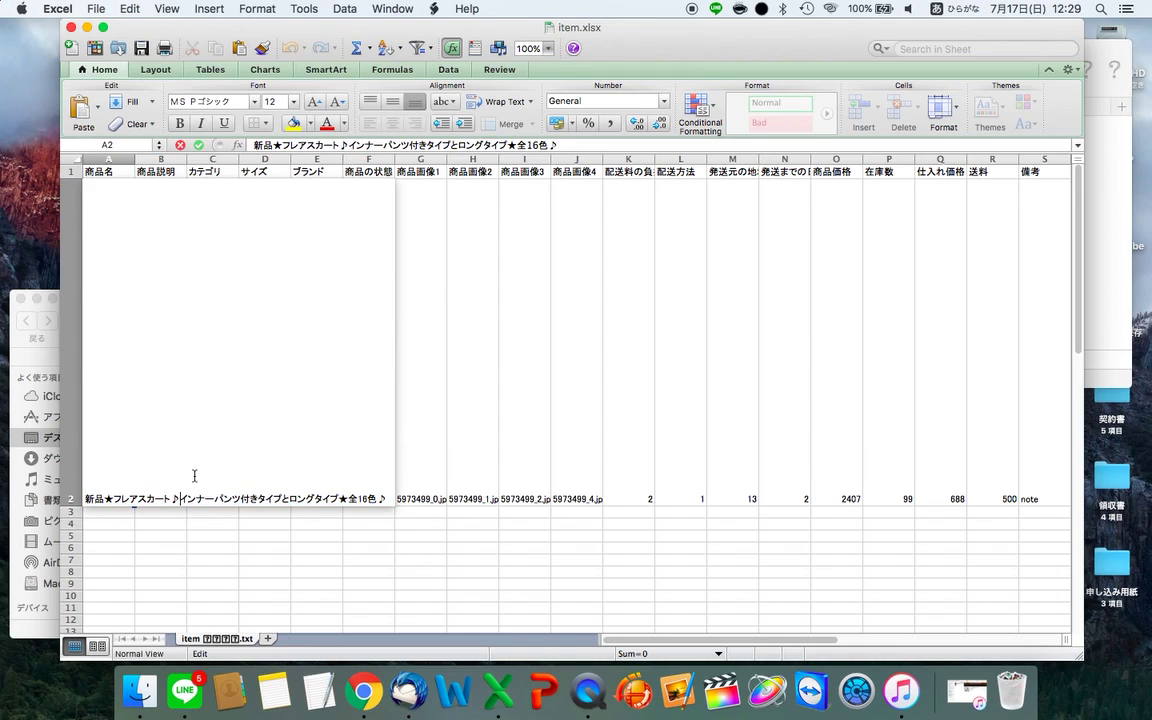
triple_click(567, 148)
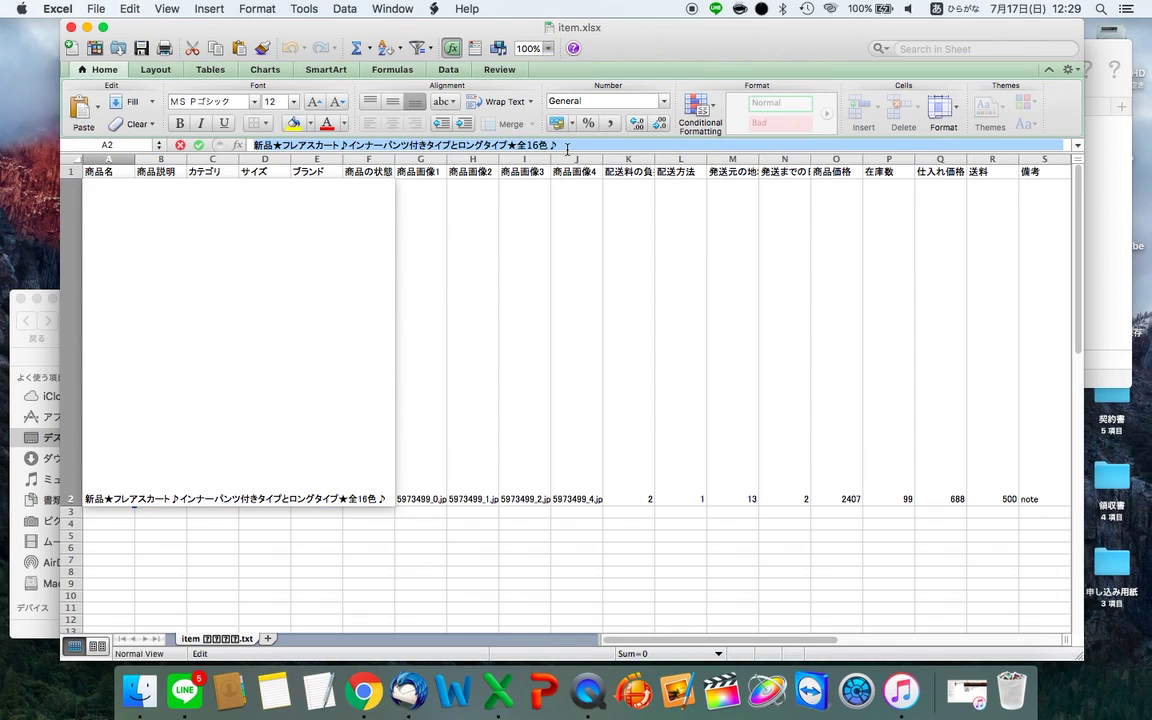
key(super+v)
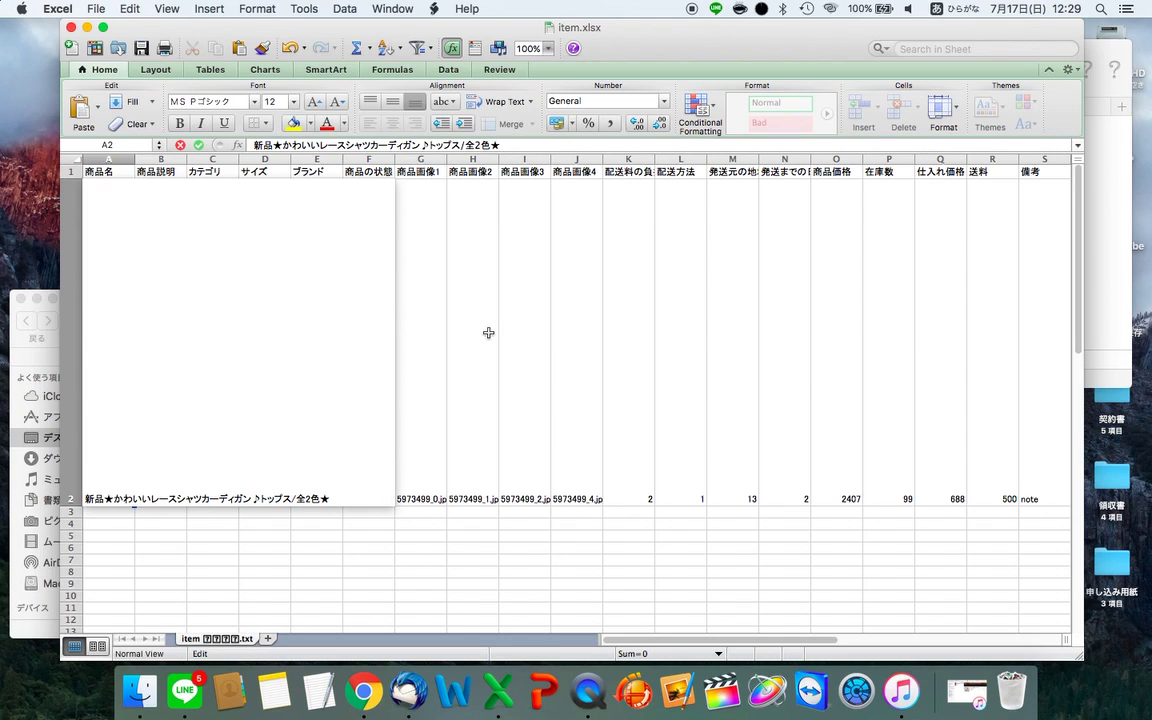
click(489, 338)
click(85, 357)
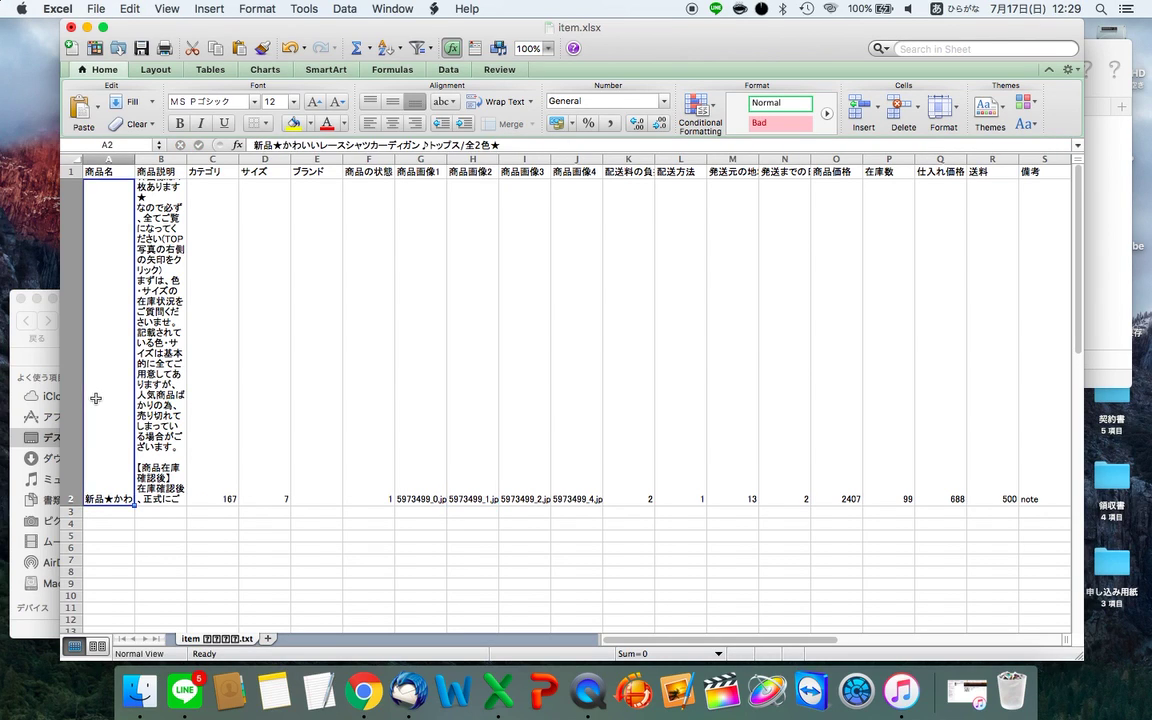
double_click(118, 364)
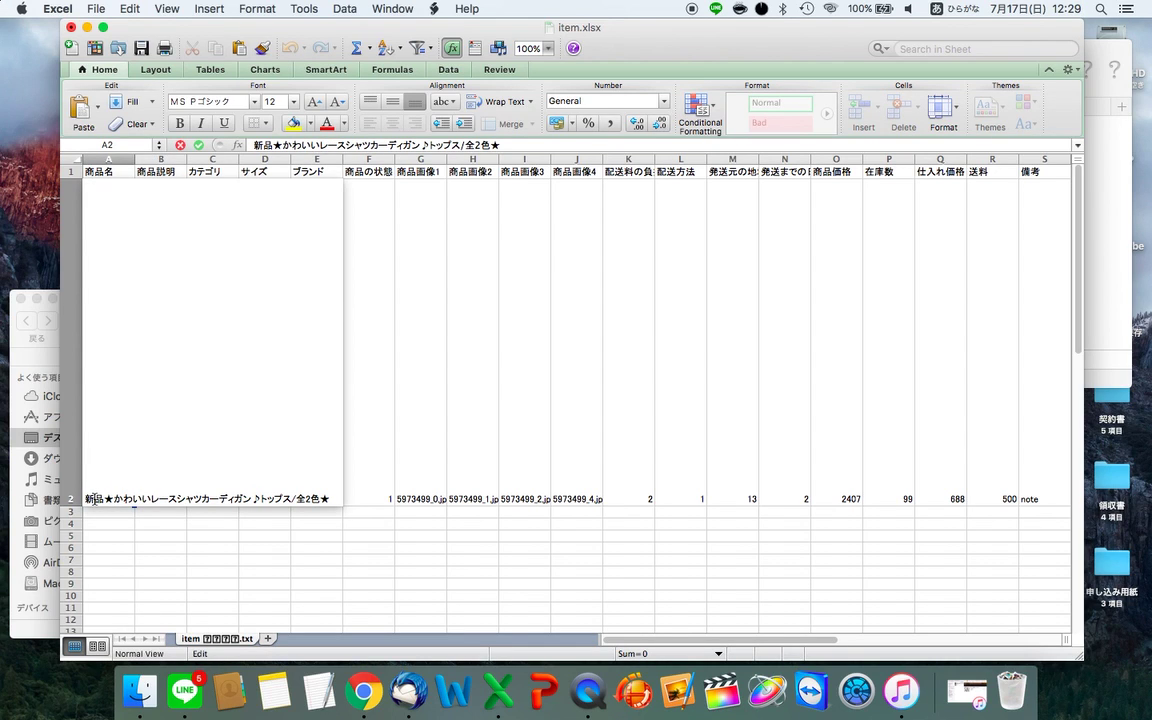
key(Return)
- Copy the full product description from B5 in the Google Sheets template
click(140, 428)
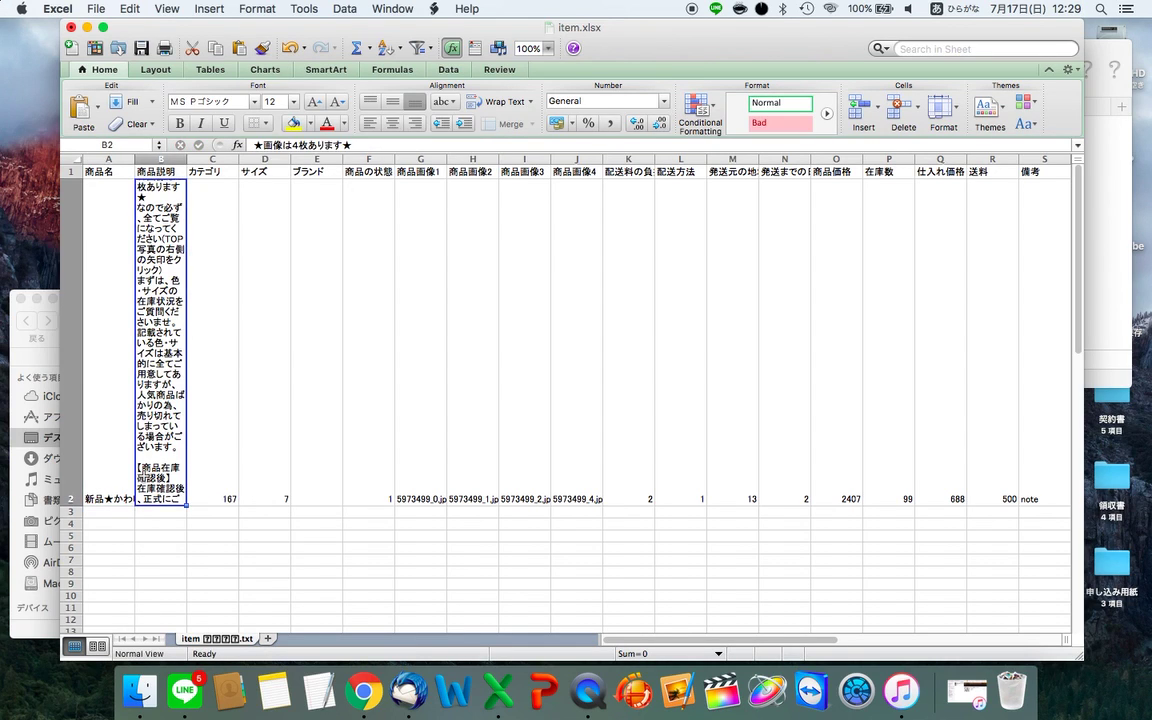
key(super+Tab)
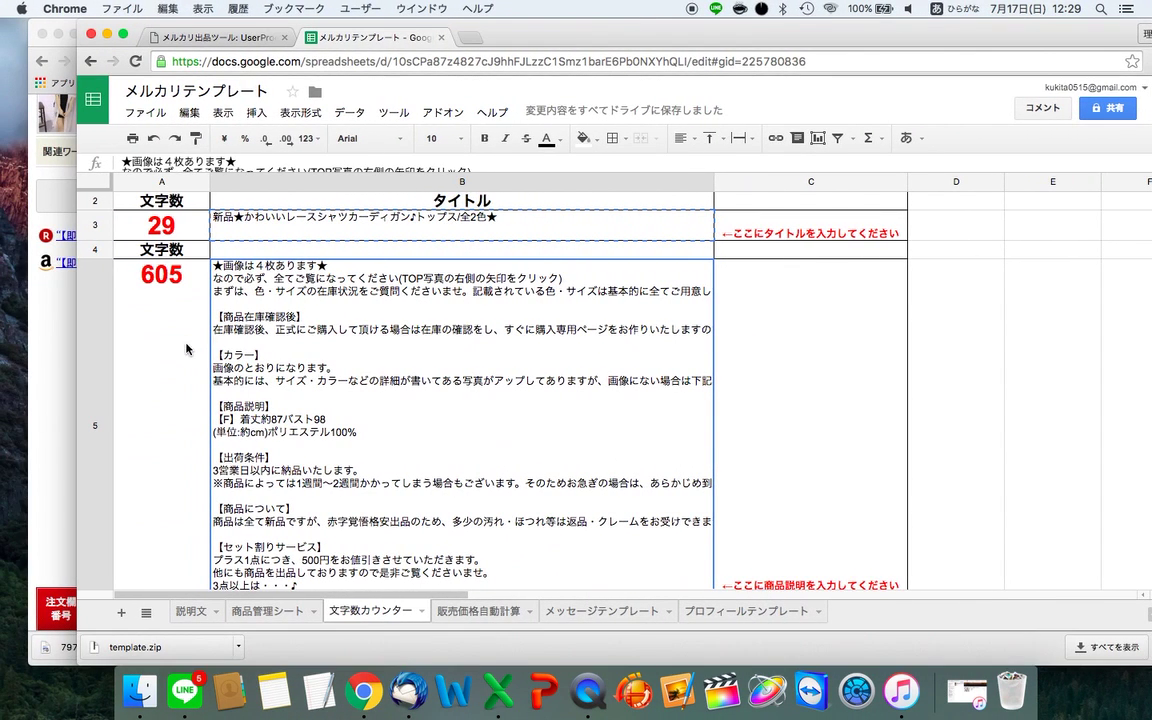
double_click(365, 392)
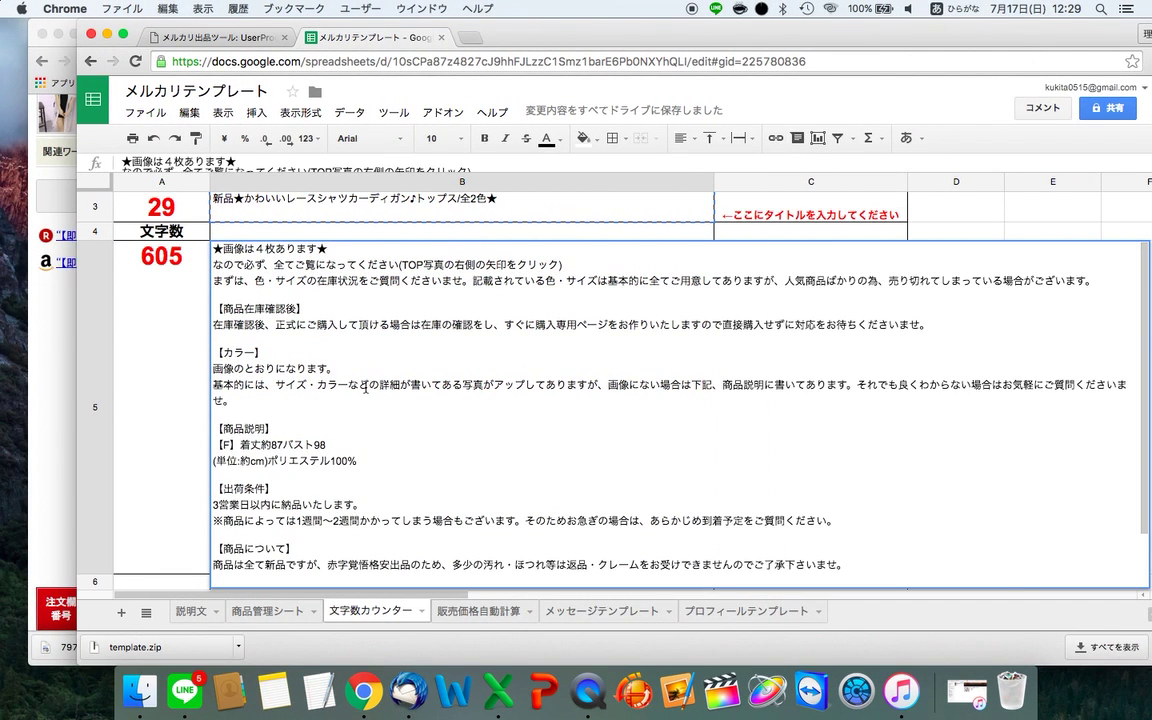
key(super+a)
key(super+Tab)
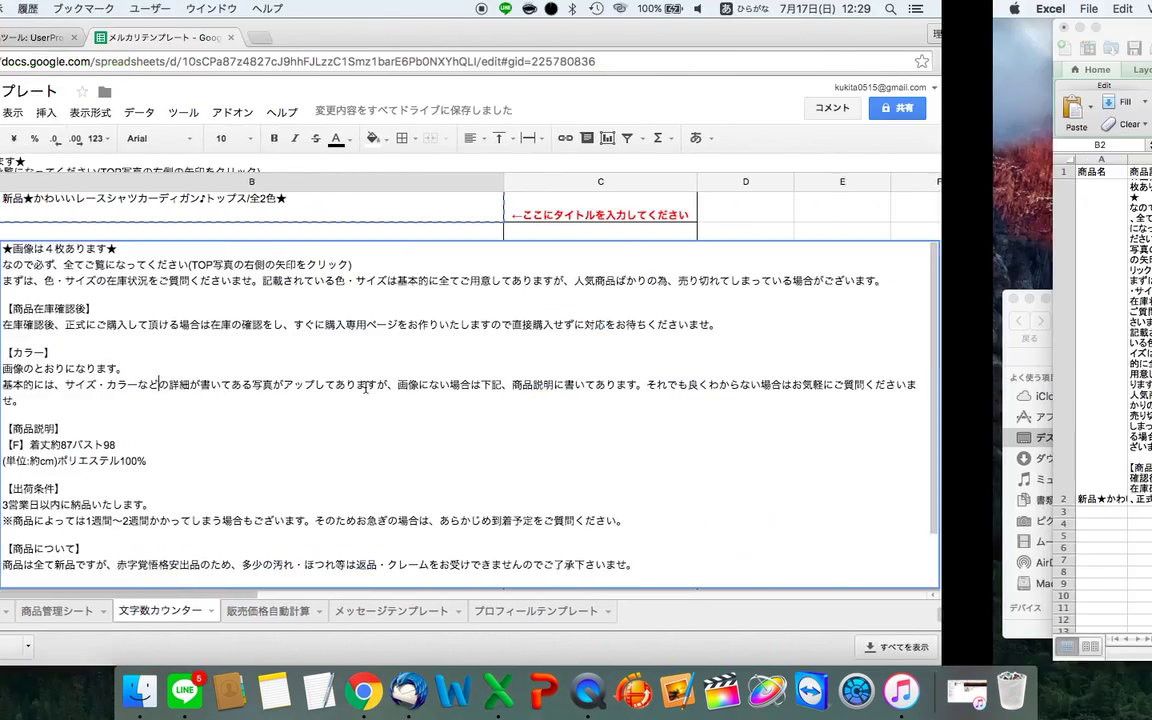
- Clear the 商品説明 cell B2 and paste in the new description
double_click(172, 330)
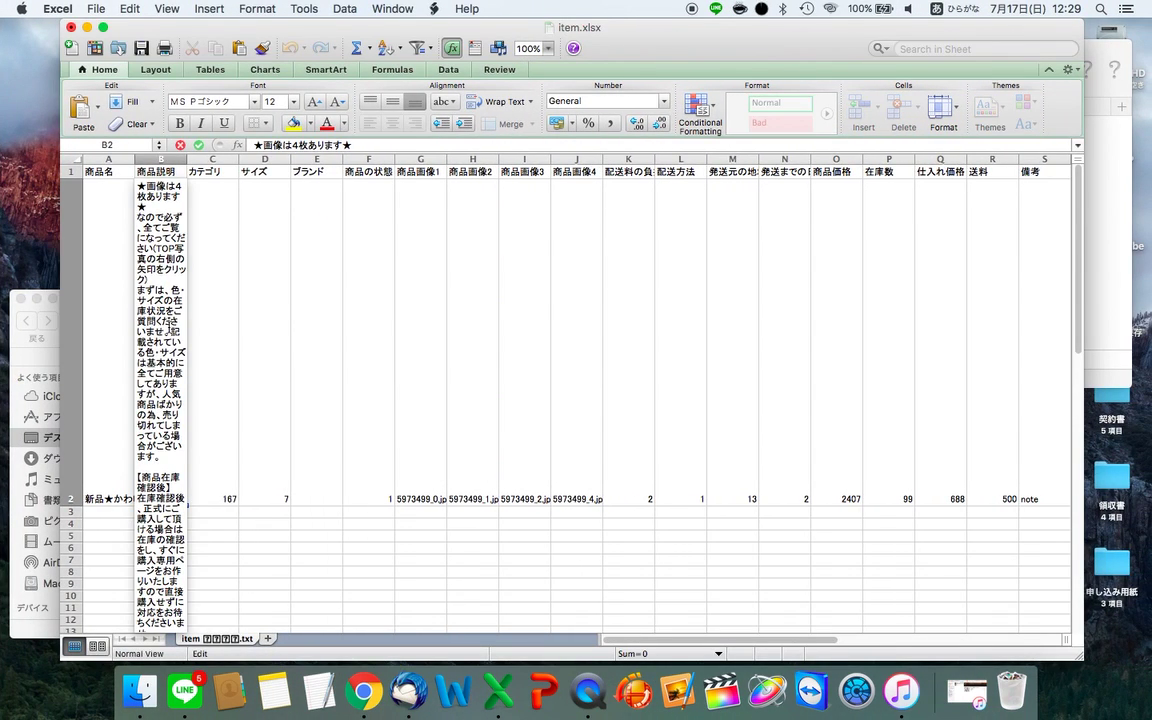
click(138, 186)
click(251, 285)
click(172, 272)
key(BackSpace)
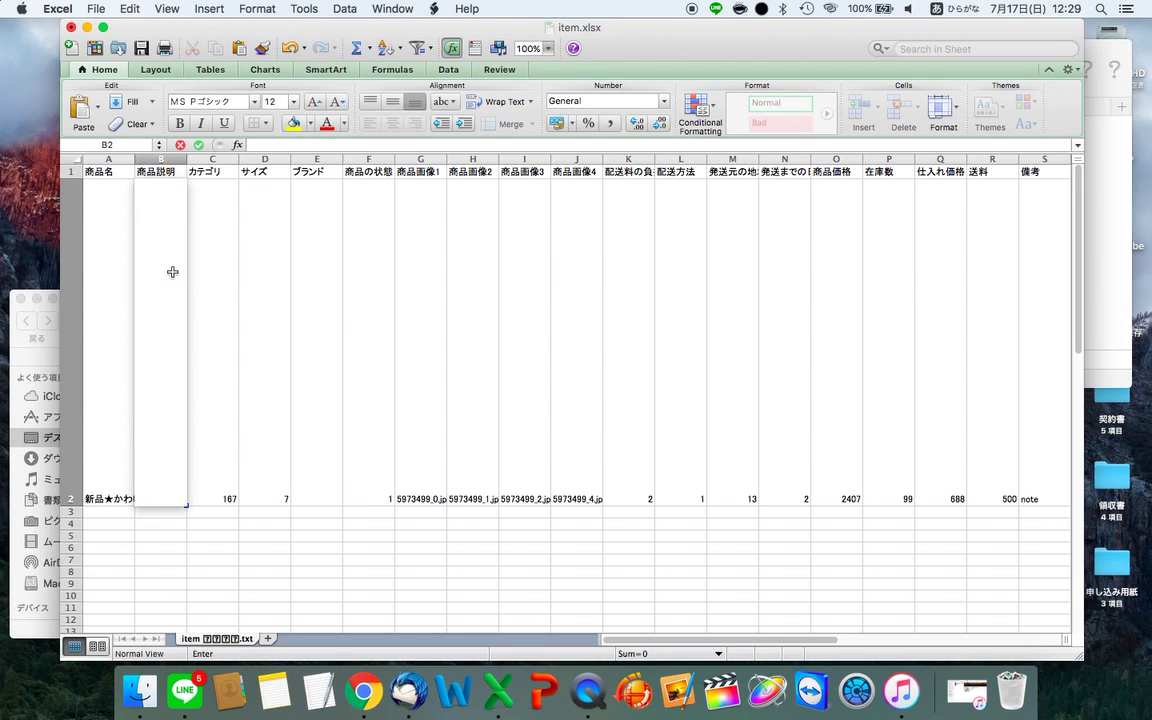
key(super+v)
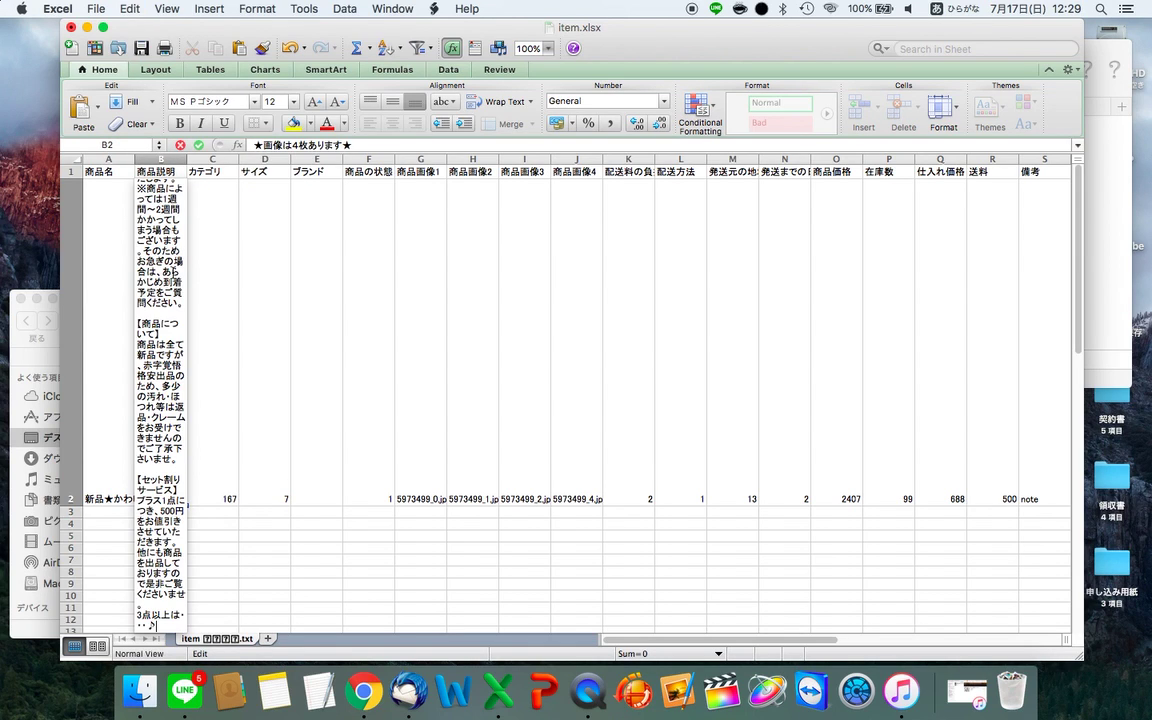
click(210, 290)
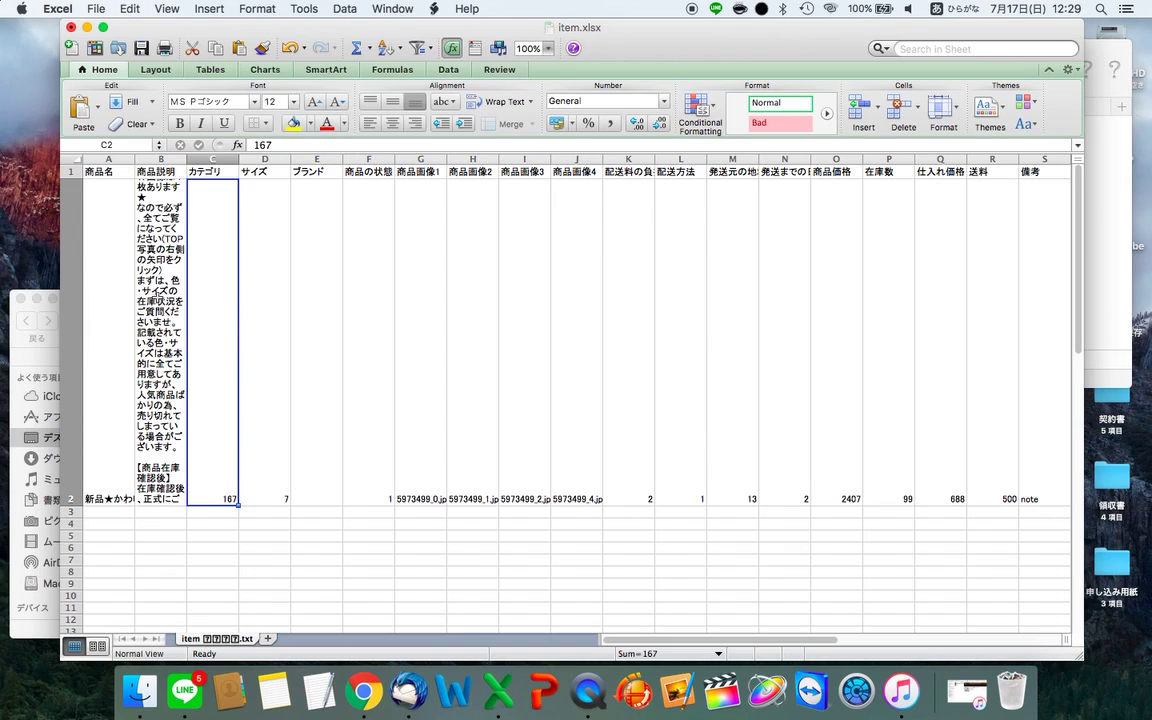
click(180, 314)
click(215, 320)
- Bring the NETSEA lace shirt cardigan page back into view
key(super+Tab)
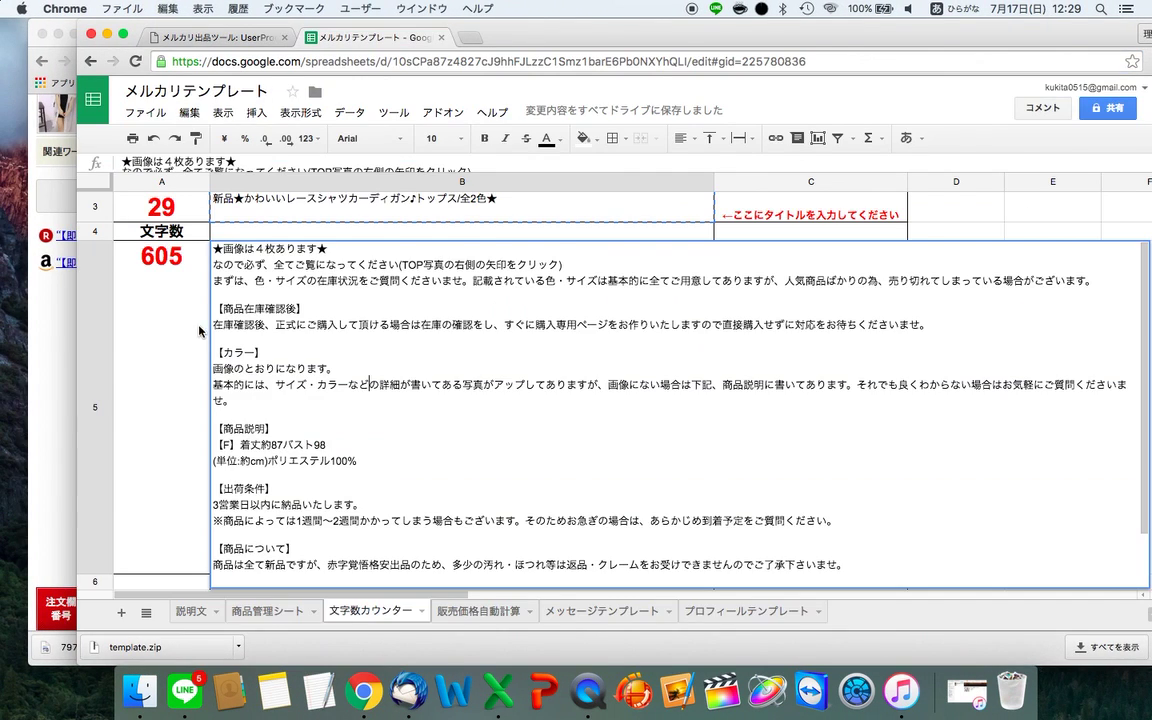
click(46, 318)
scroll(266, 326, up, 10)
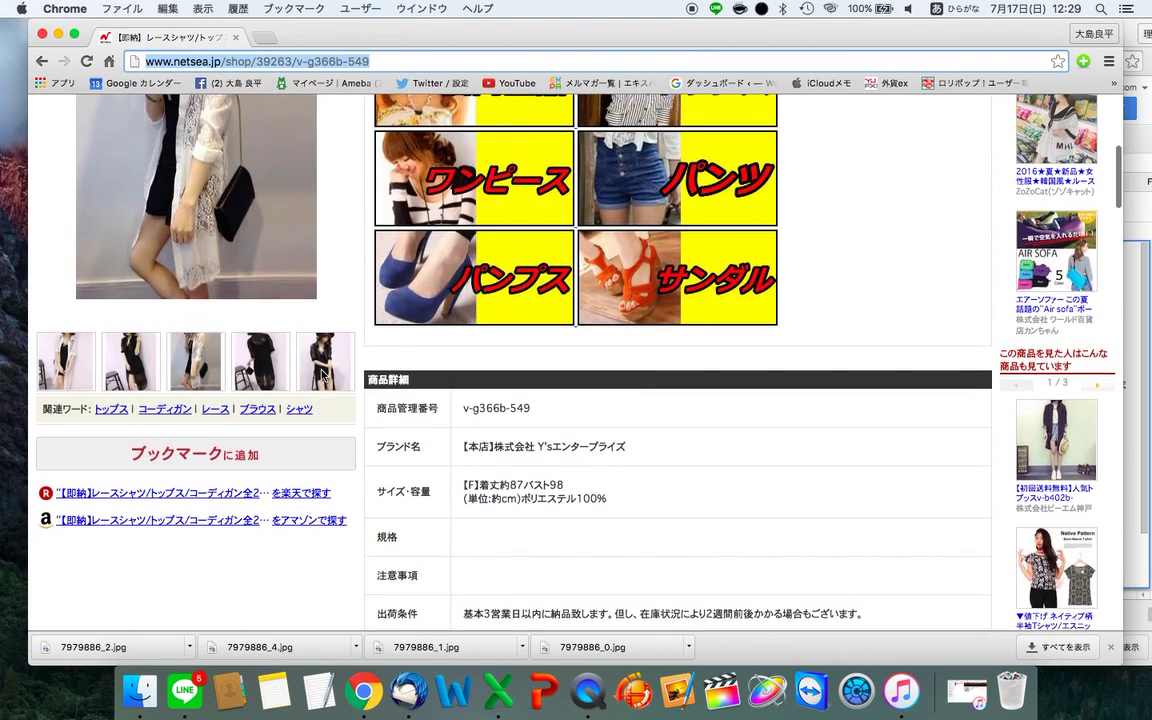
- Scroll over the NETSEA lace shirt cardigan page, then bring product_template.xlsx forward
scroll(321, 375, up, 3)
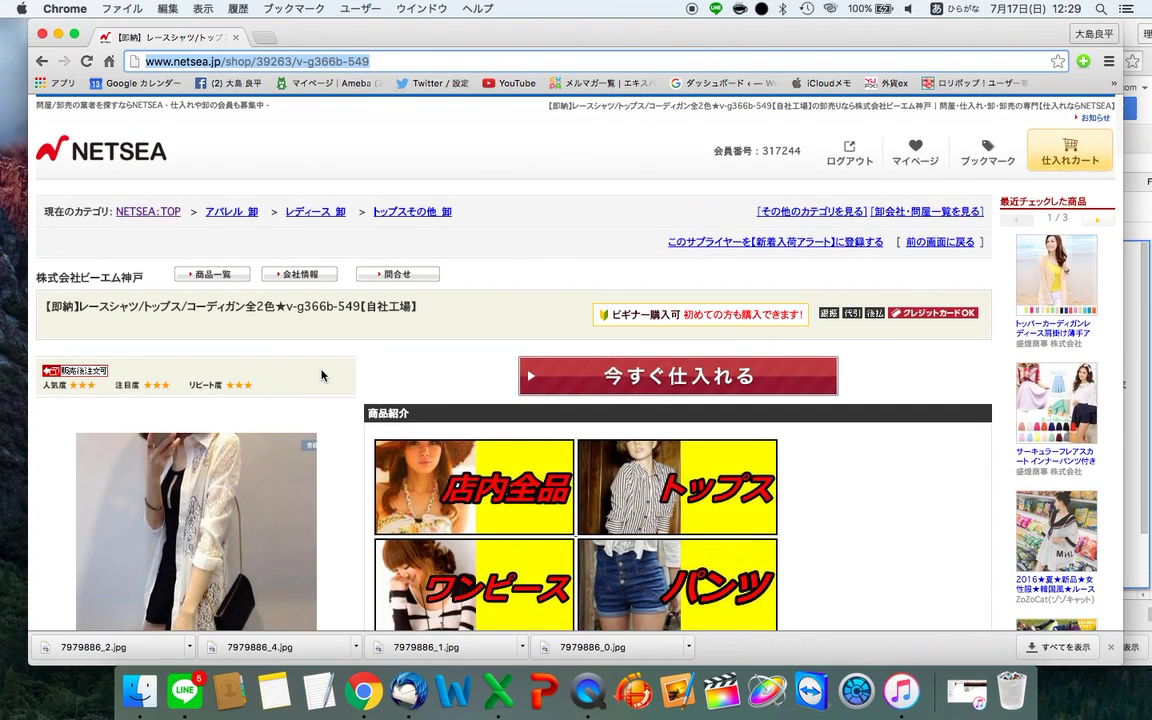
scroll(321, 375, down, 3)
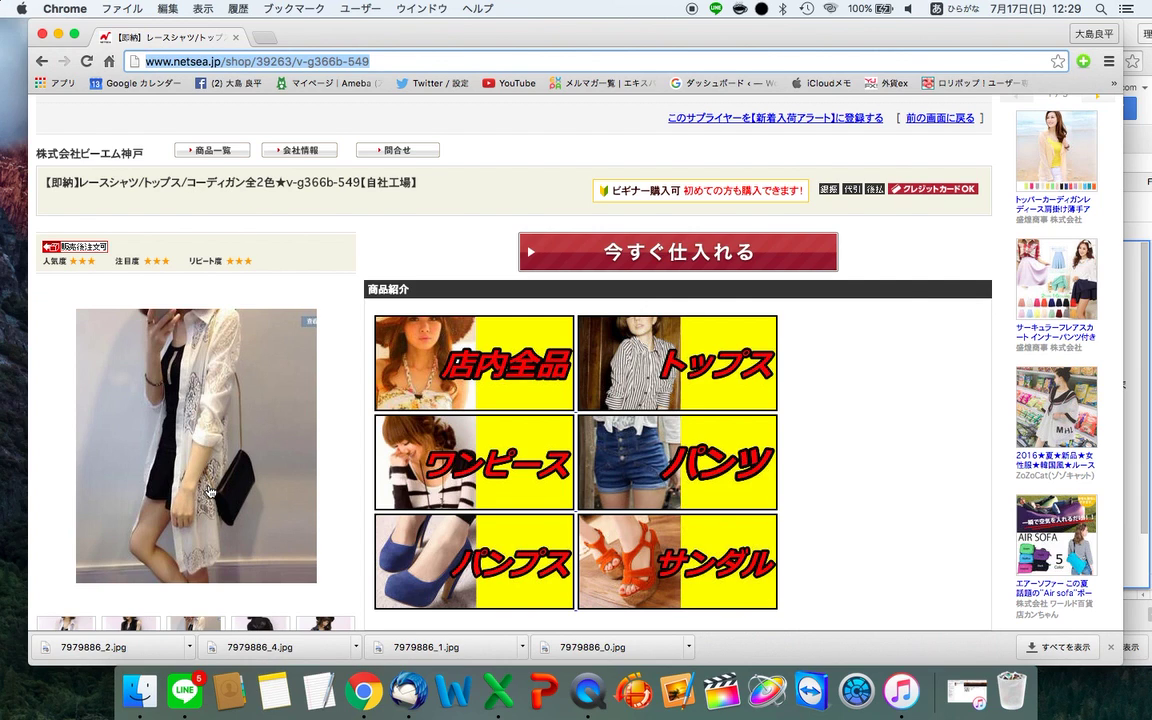
key(super+Tab)
key(super+grave)
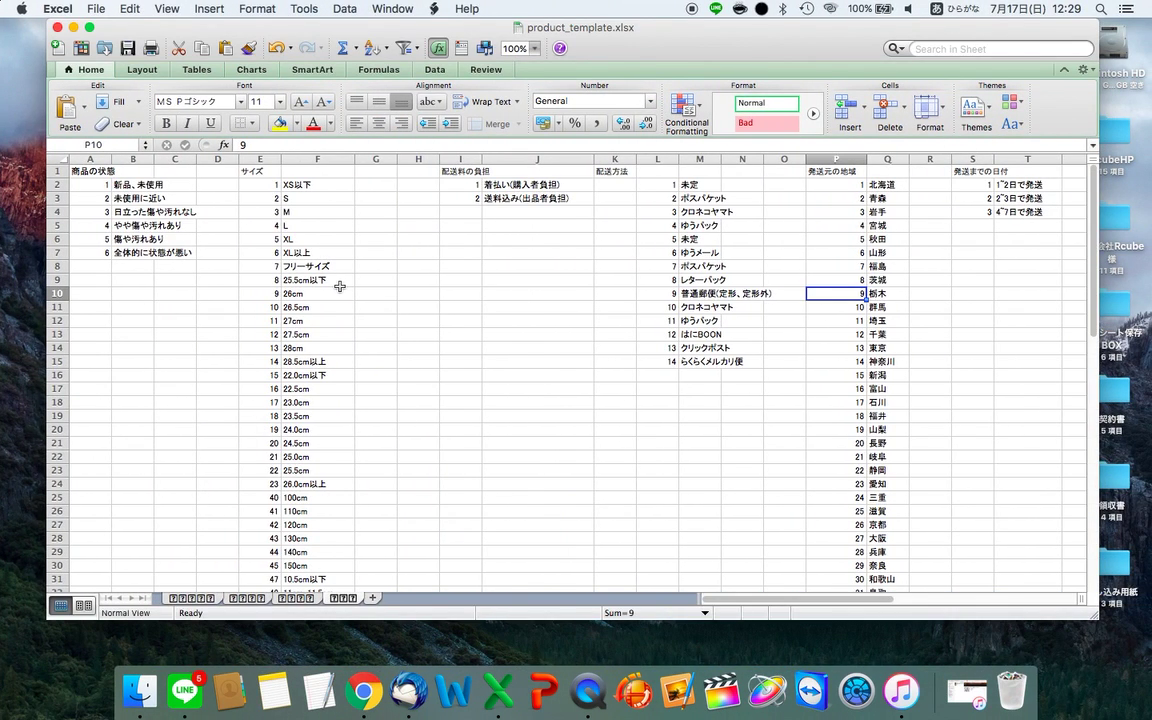
- Search the template's カテゴリ sheet for カーディガン and find the カーディガン/ボレロ code
click(257, 597)
key(super+f)
text(かーでぃ)
key(Tab)
key(Return)
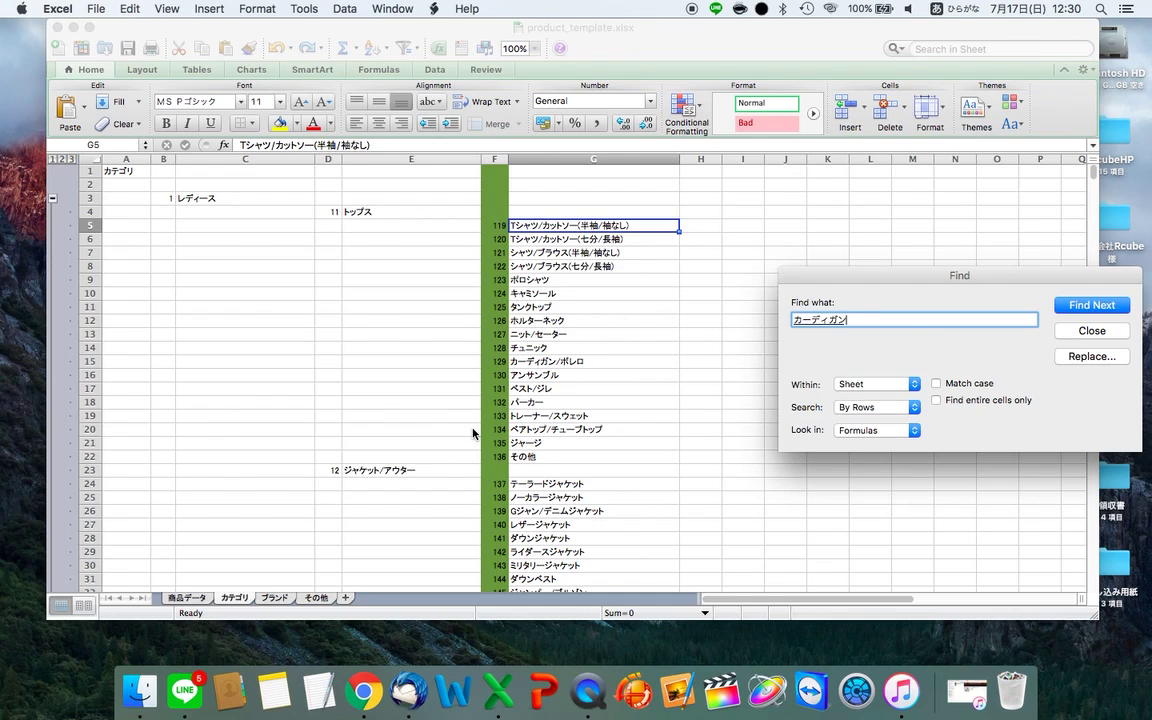
key(Return)
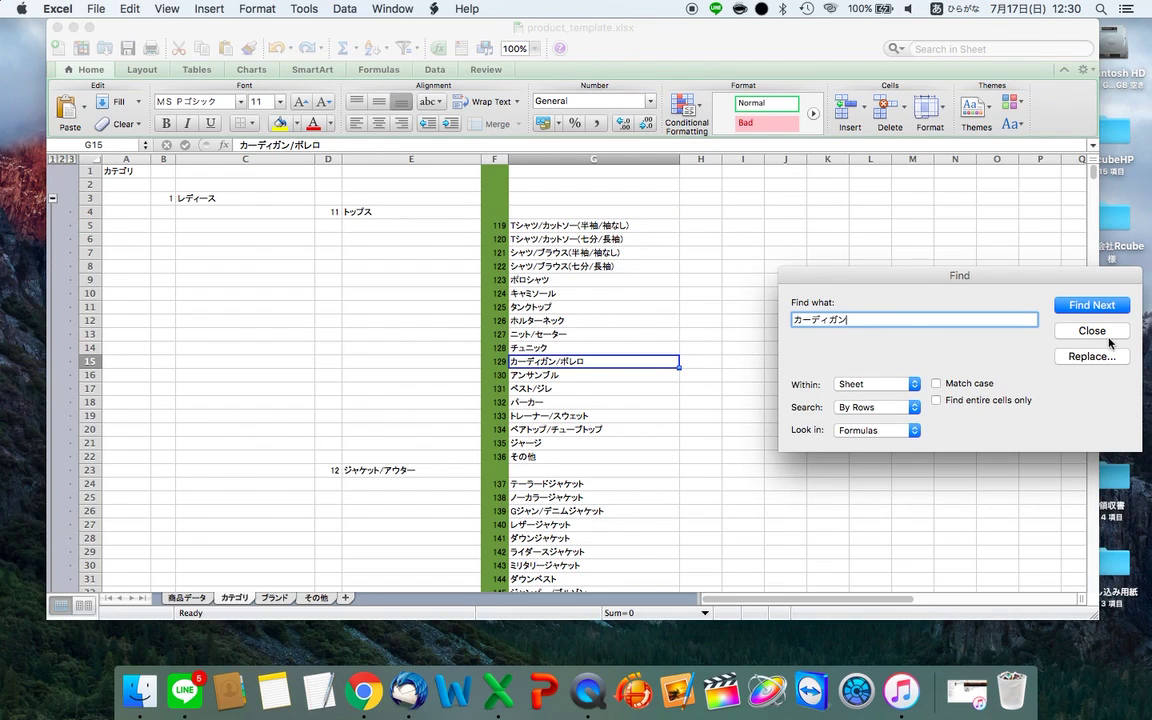
click(1092, 330)
click(832, 367)
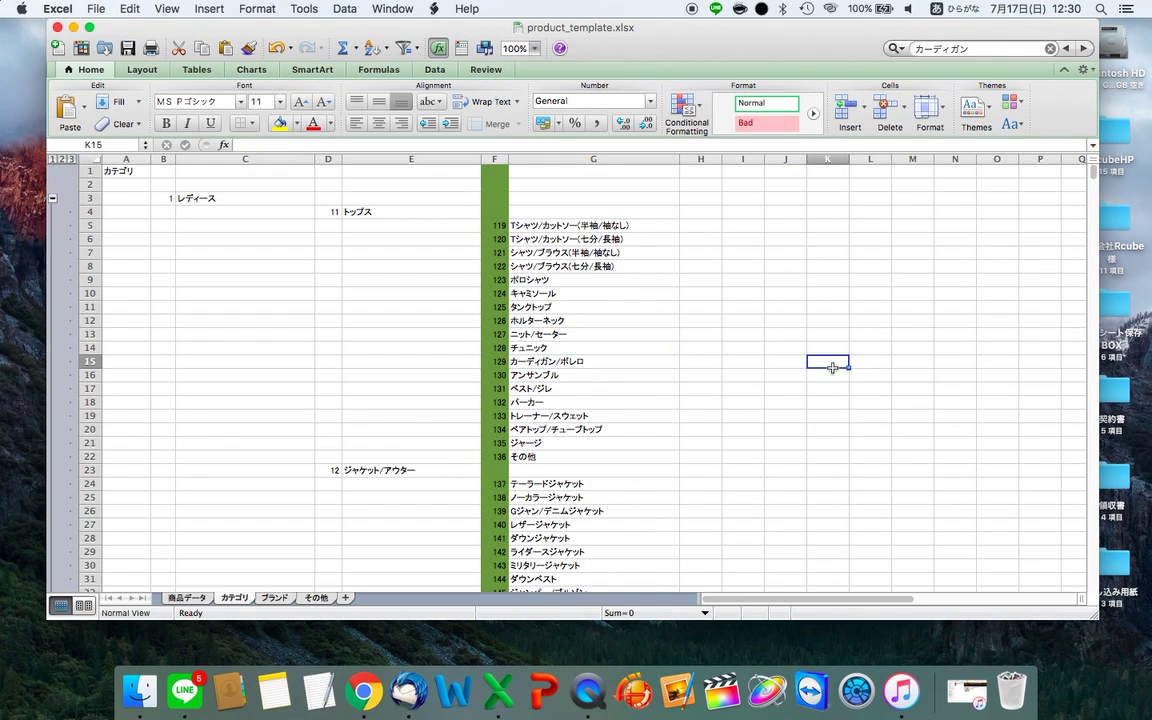
click(522, 360)
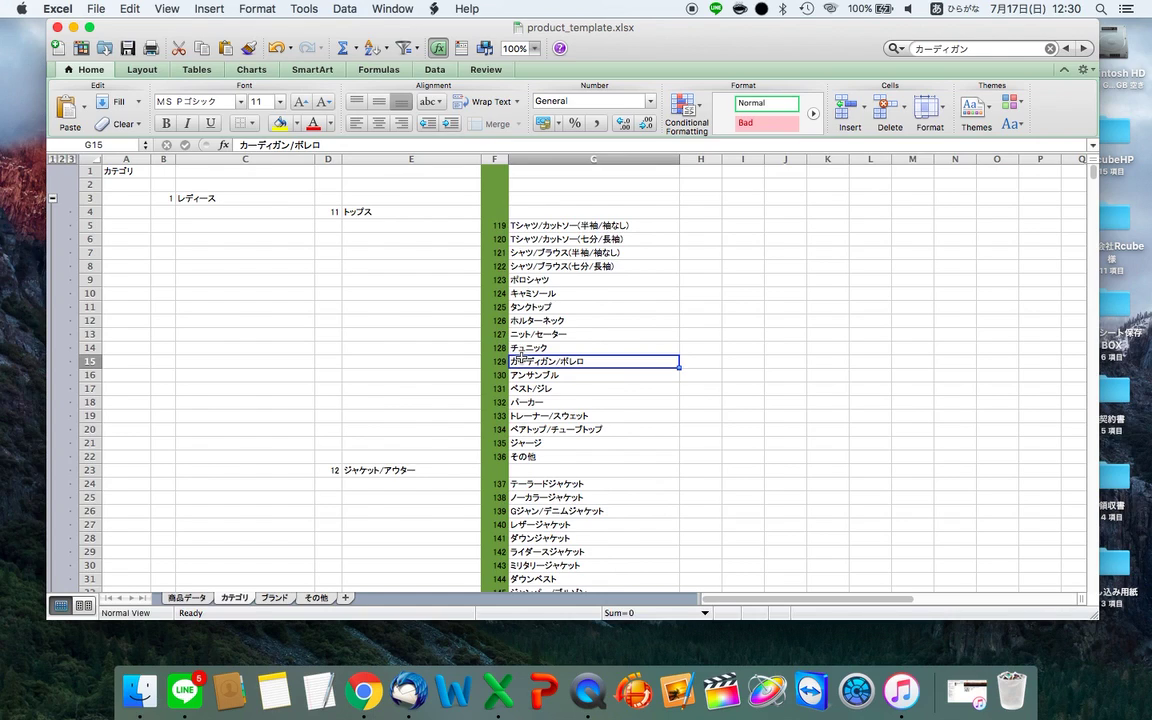
key(super+f)
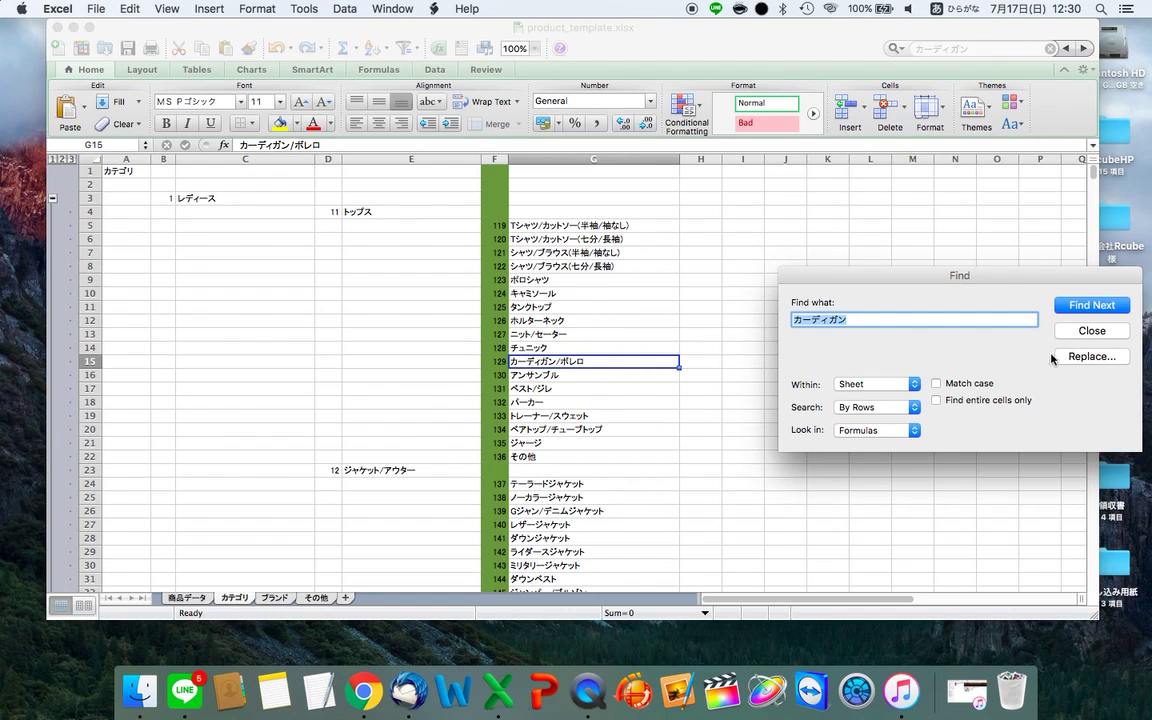
click(1092, 334)
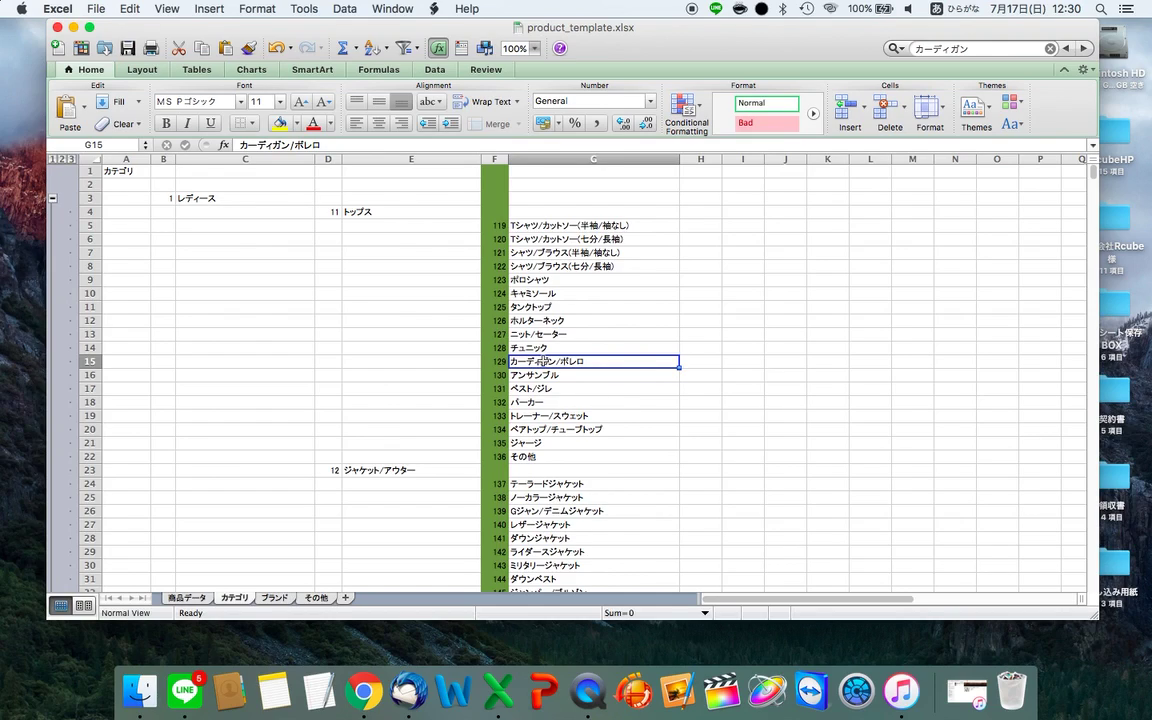
- Enter category code 129 in item.xlsx cell C2
key(ctrl+Left)
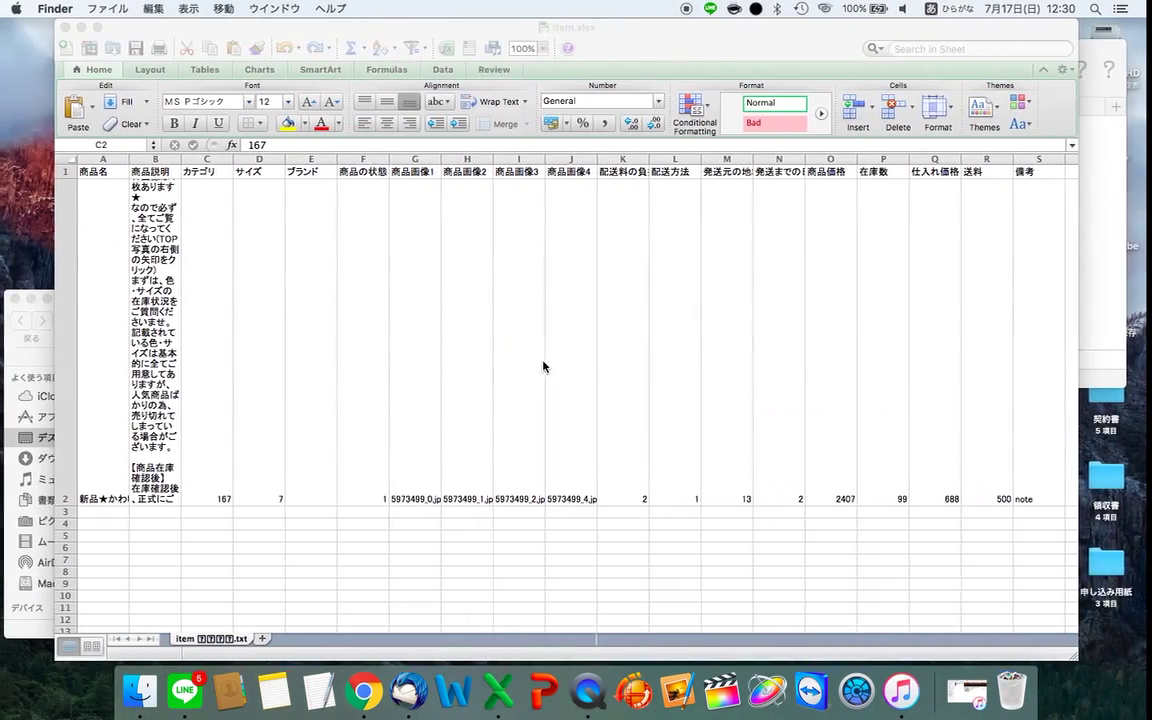
text(129)
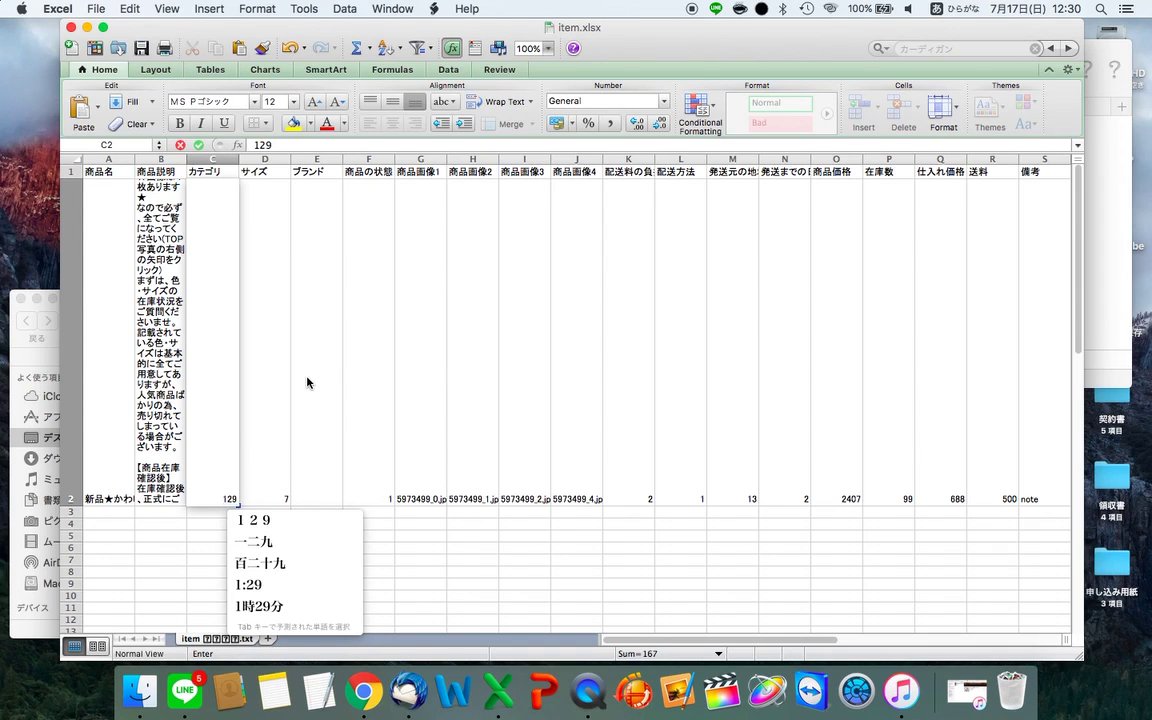
key(Return)
key(Return)
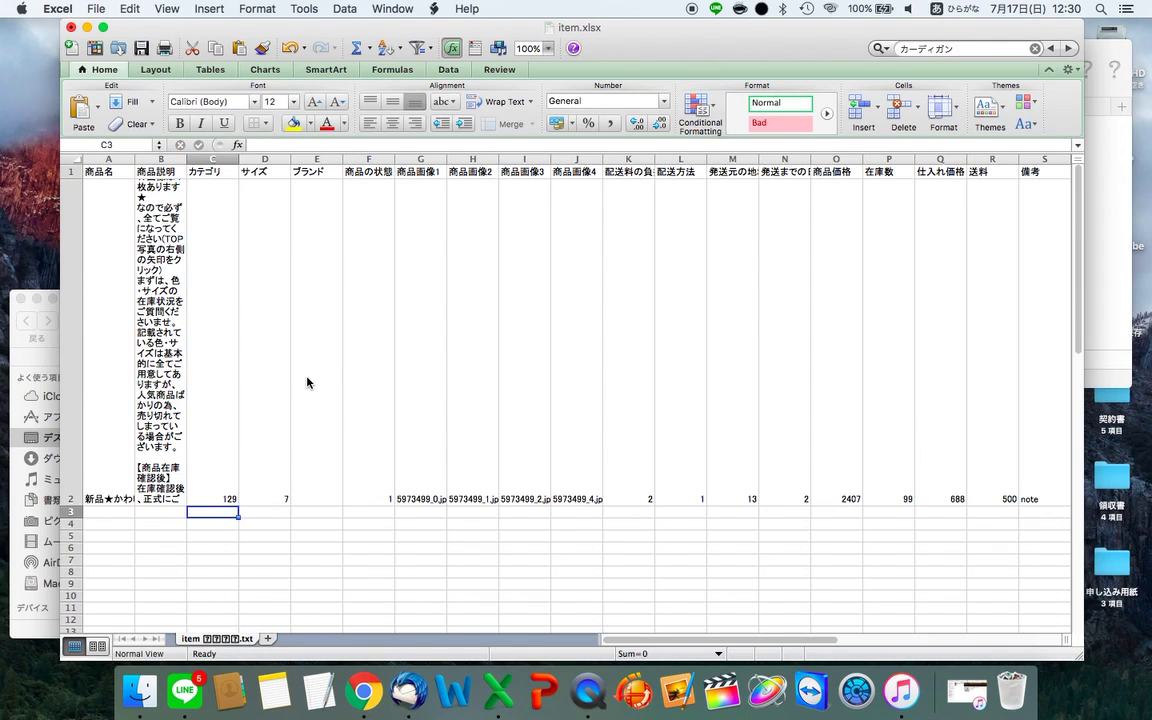
key(Right)
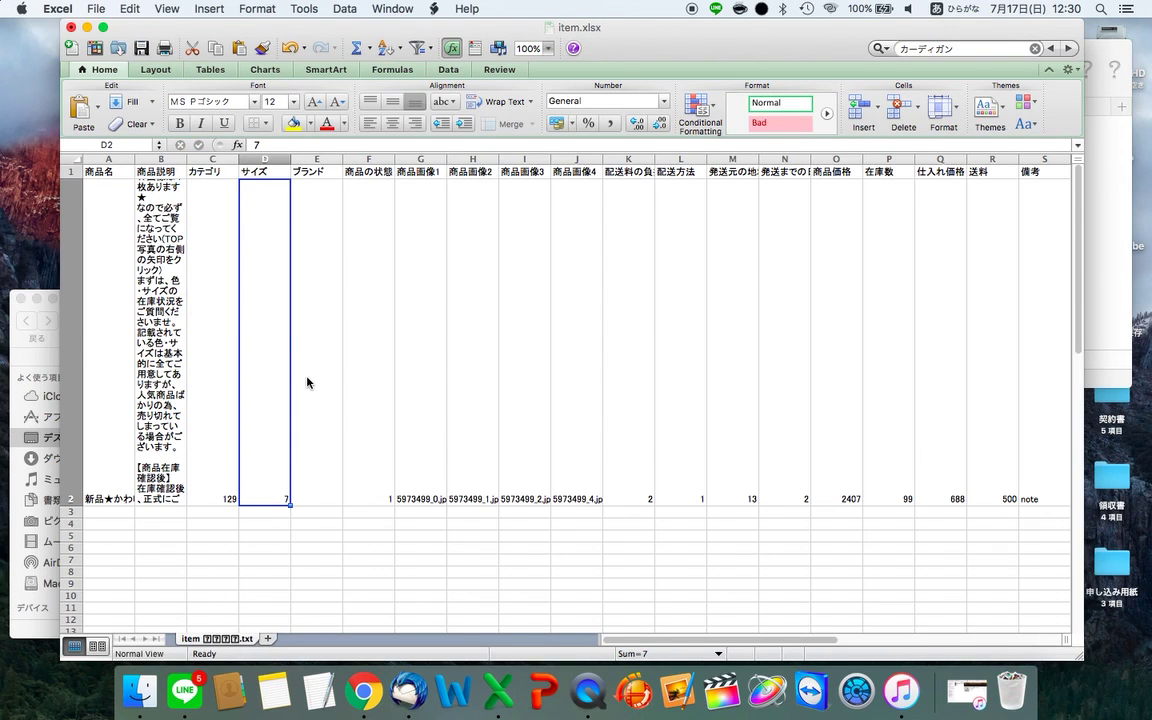
key(super+grave)
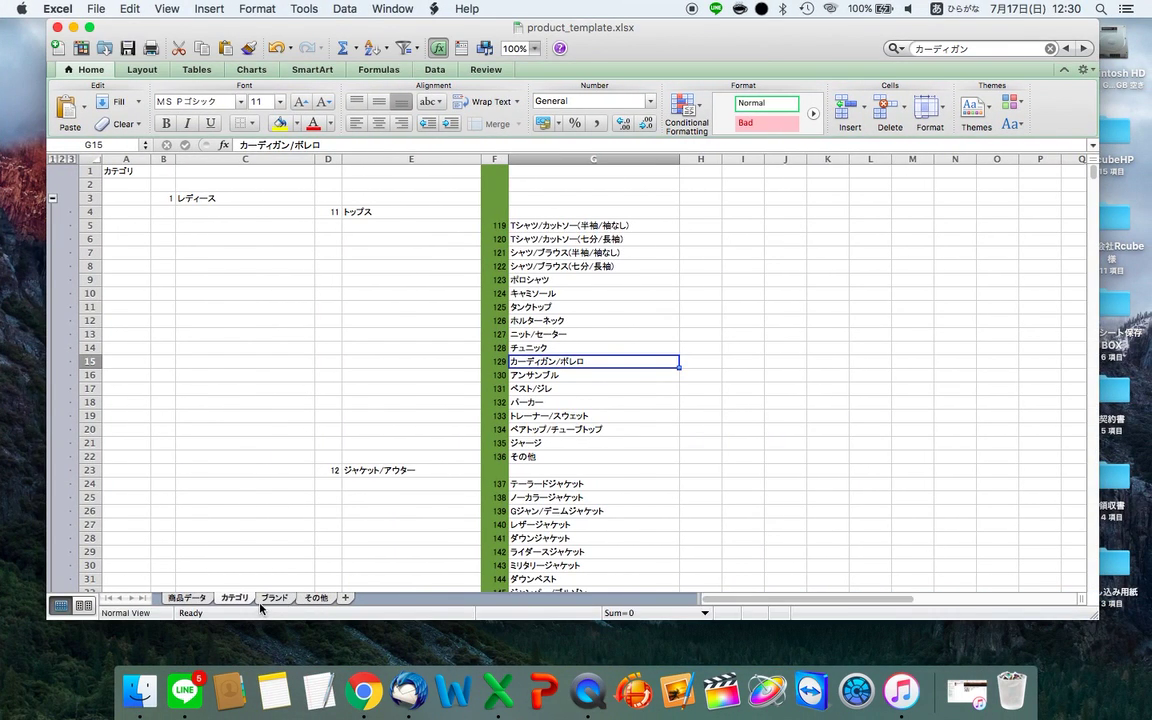
- Compare the NETSEA size against the その他 list and confirm フリーサイズ is code 7
click(272, 598)
click(316, 598)
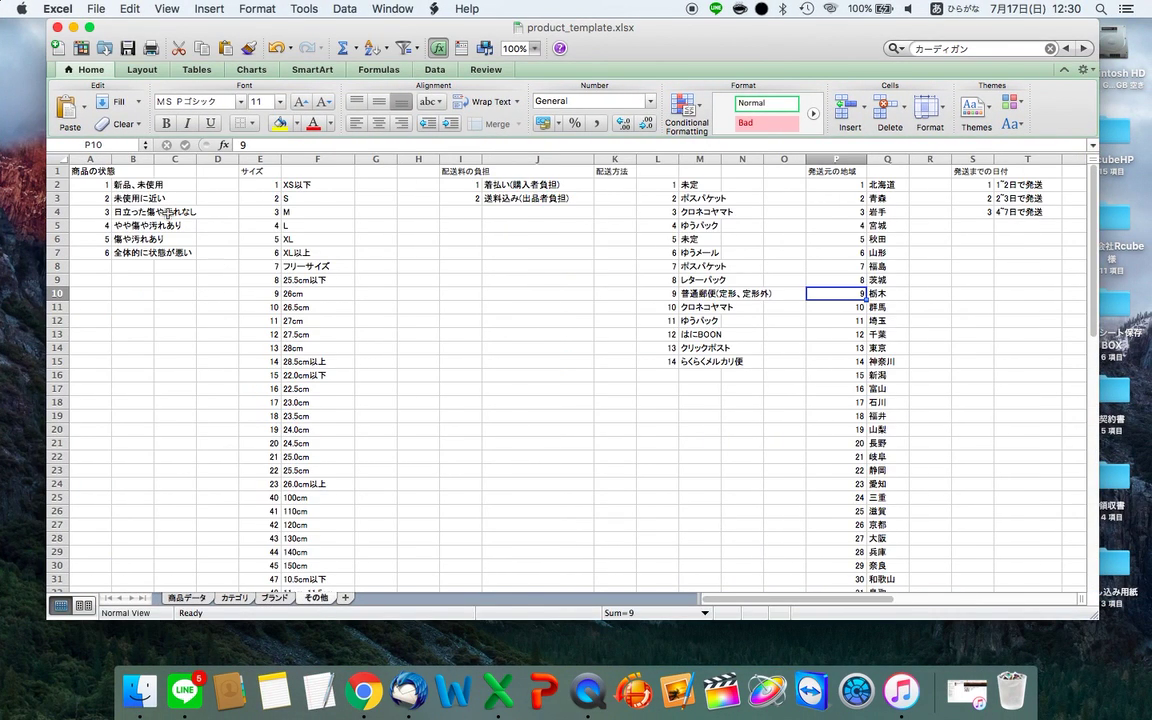
key(ctrl+Left)
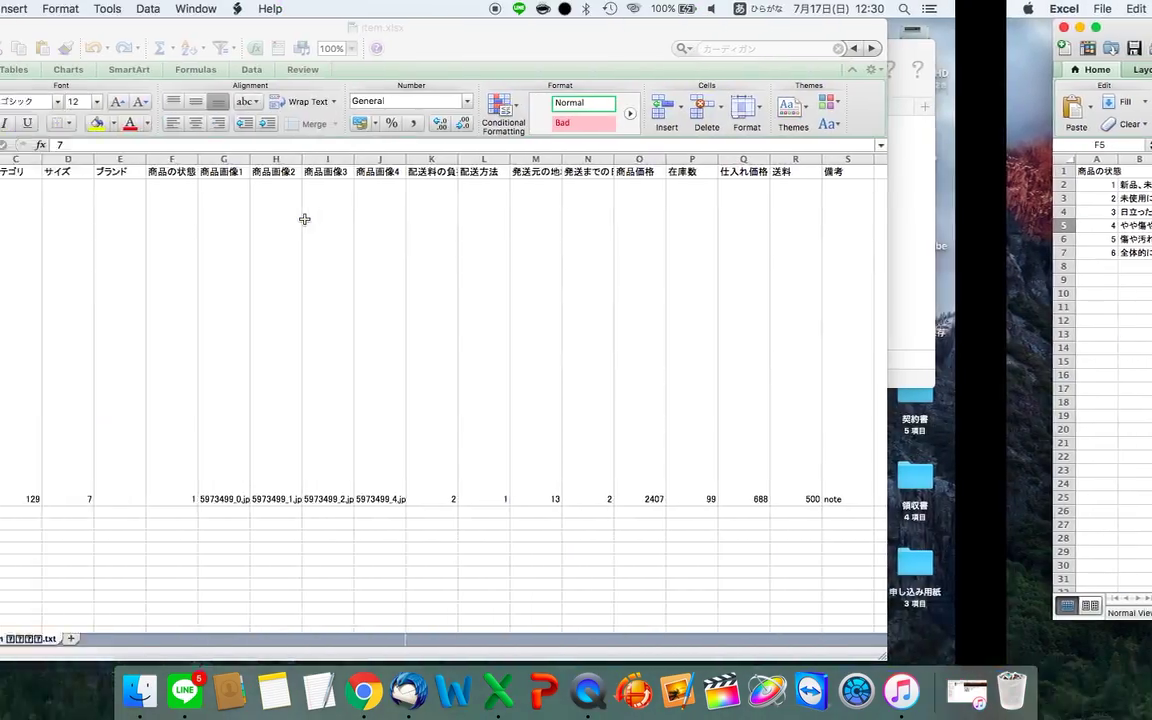
key(ctrl+Left)
scroll(305, 226, down, 10)
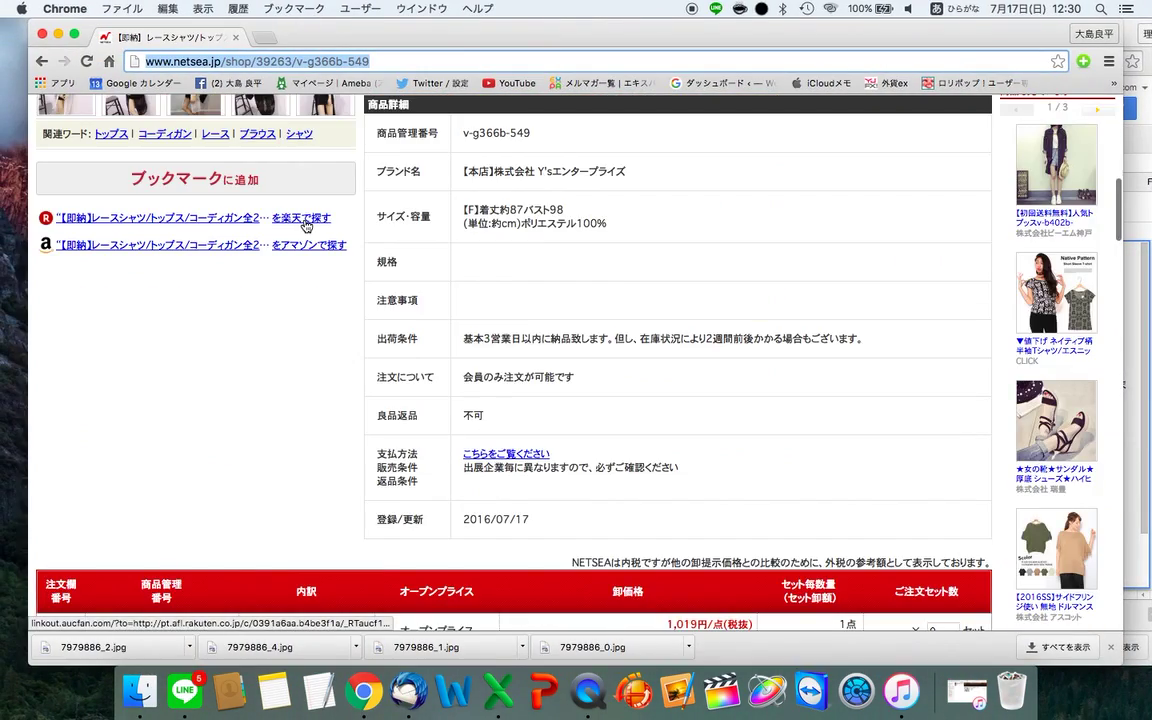
key(ctrl+Right)
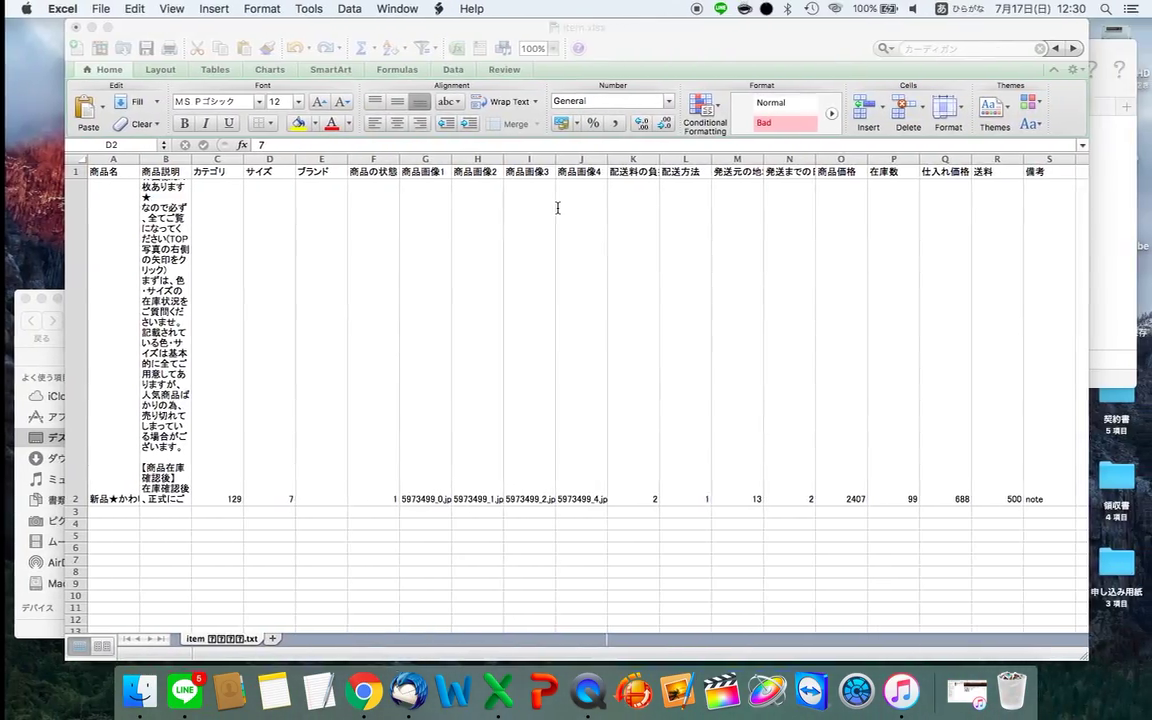
key(ctrl+Right)
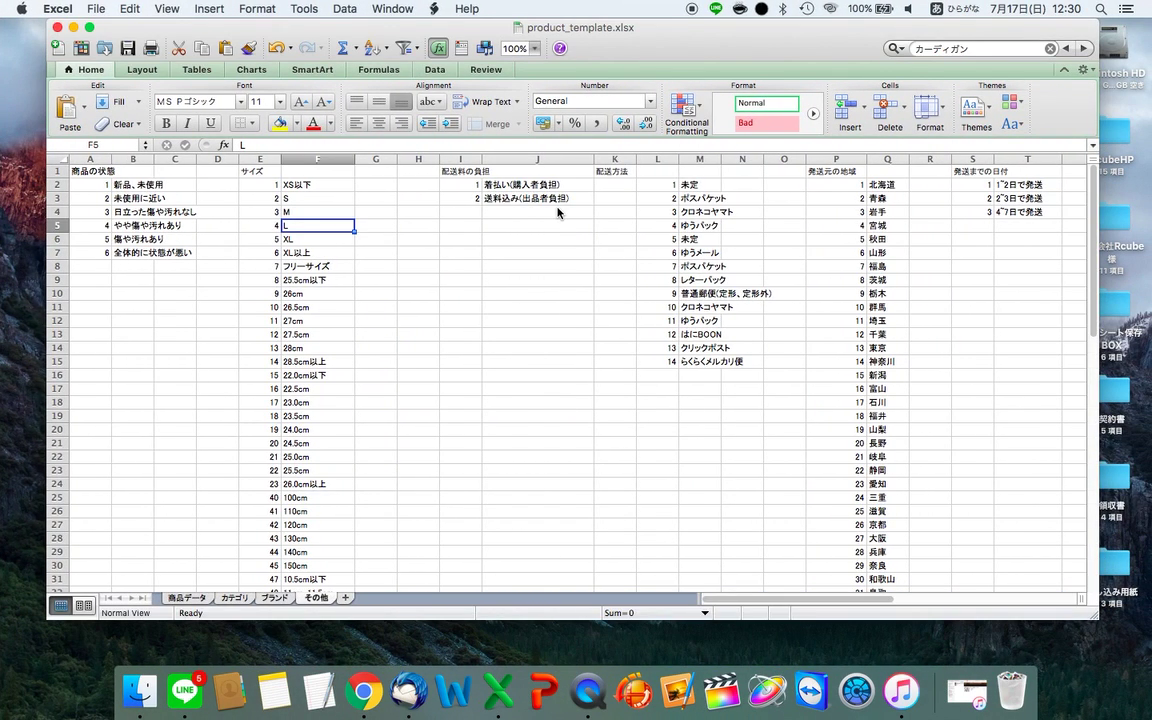
click(307, 266)
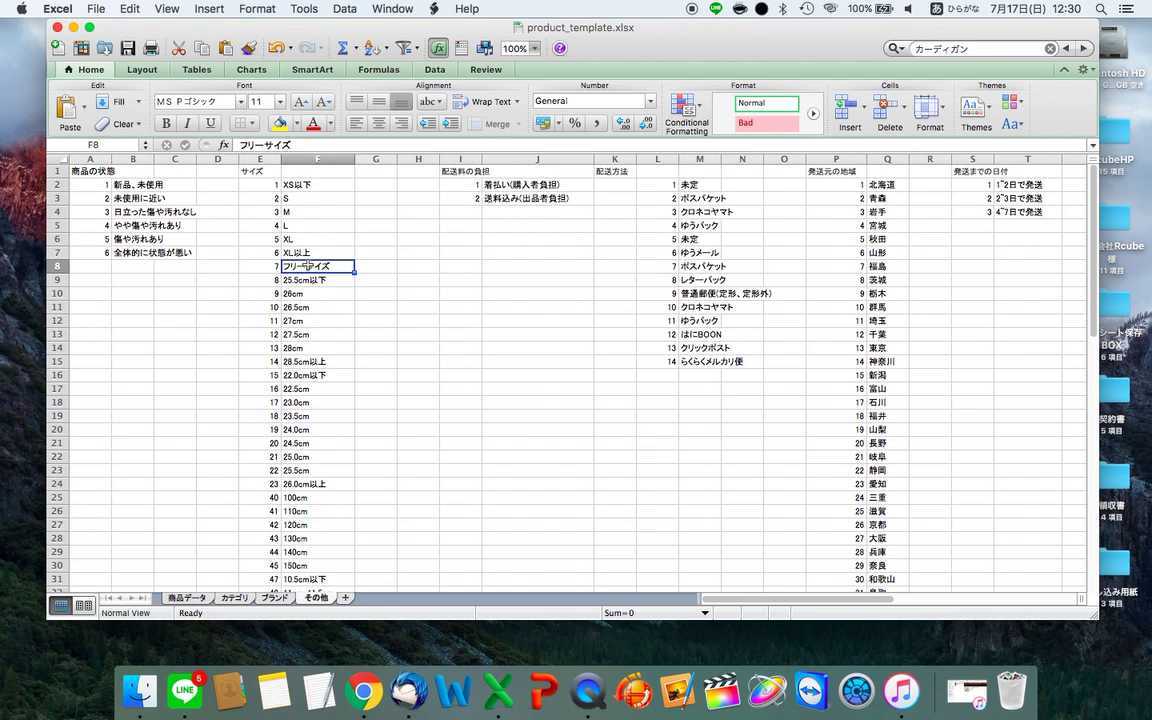
- Review brand E2 and condition F2 in item.xlsx, confirming condition code 1 in the template
key(ctrl+Left)
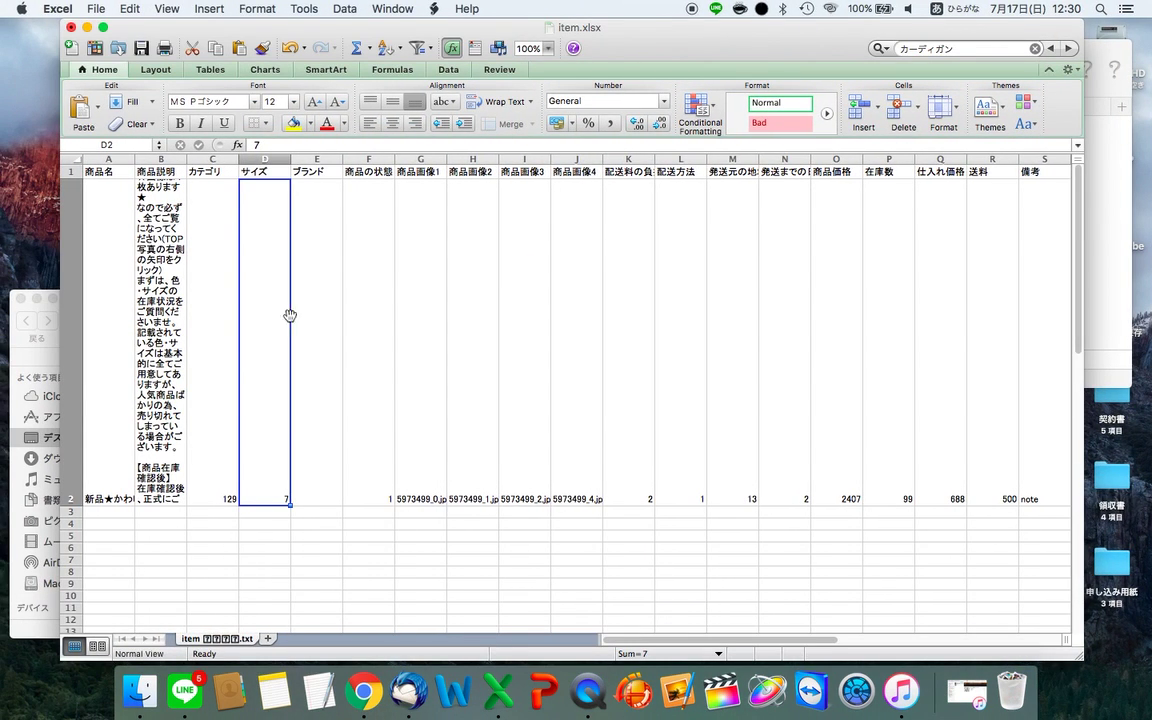
key(ctrl+Right)
key(ctrl+Left)
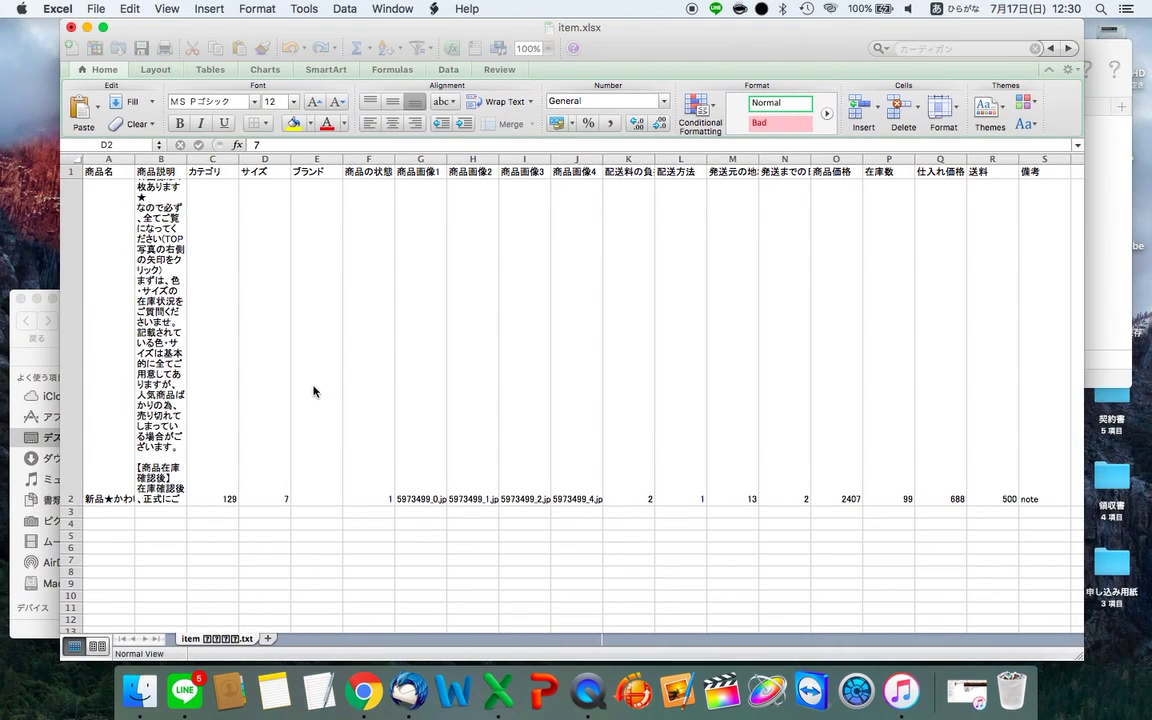
click(319, 386)
click(357, 393)
click(320, 410)
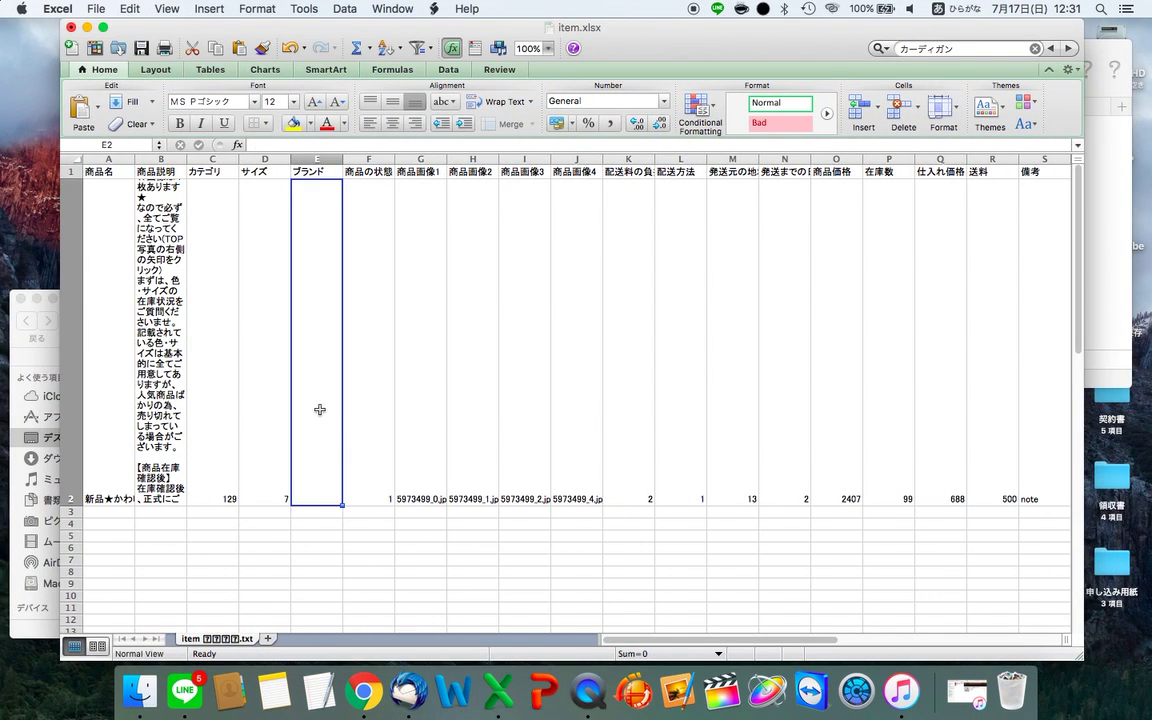
click(356, 415)
click(310, 433)
click(385, 418)
click(305, 424)
click(351, 427)
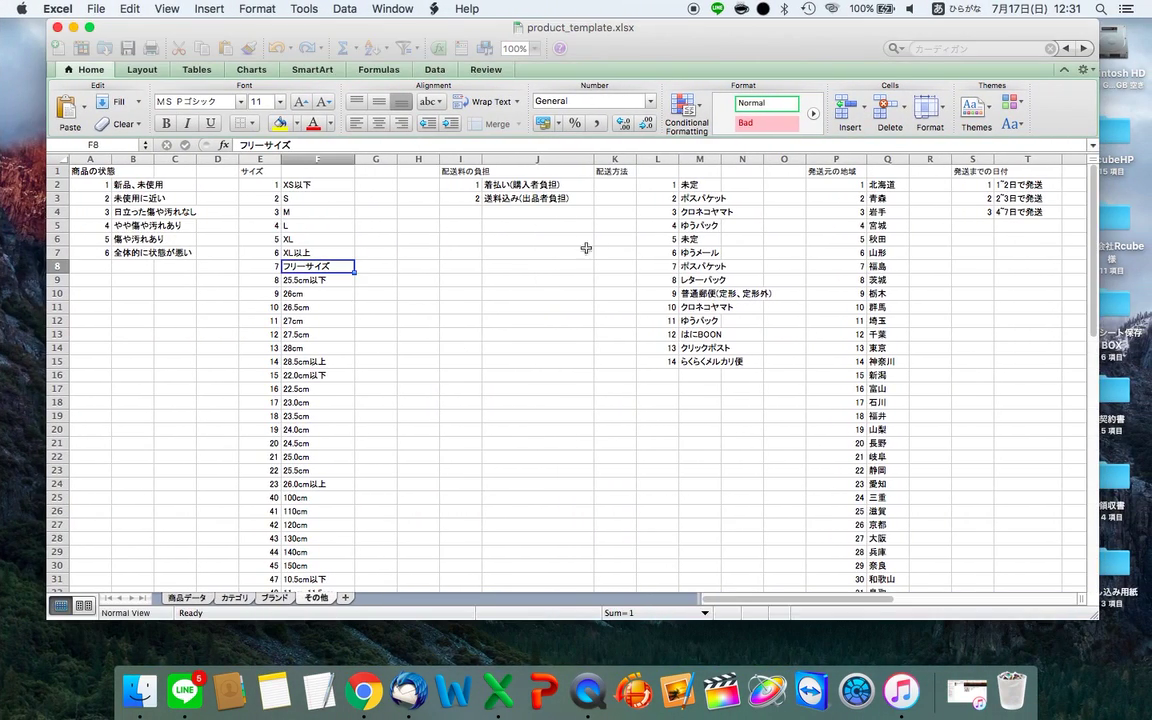
click(93, 185)
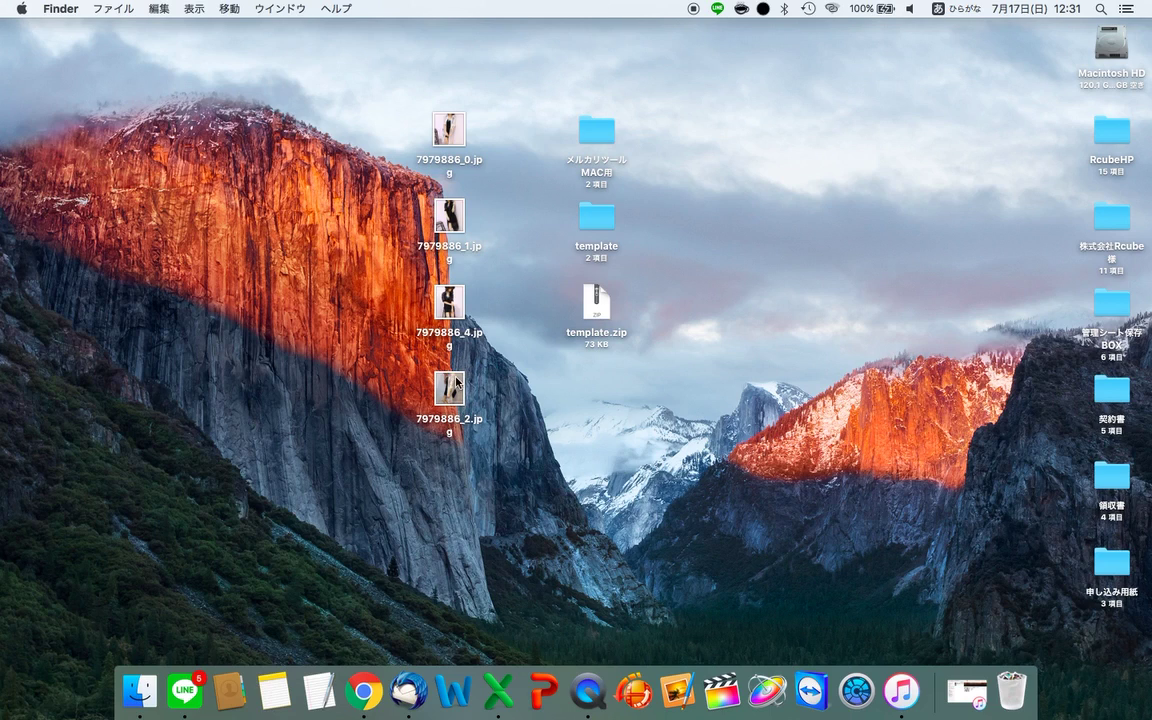
- Look through the 7979886 product photos on the desktop and select 7979886_0.jpg
click(464, 412)
click(457, 325)
click(458, 216)
click(461, 130)
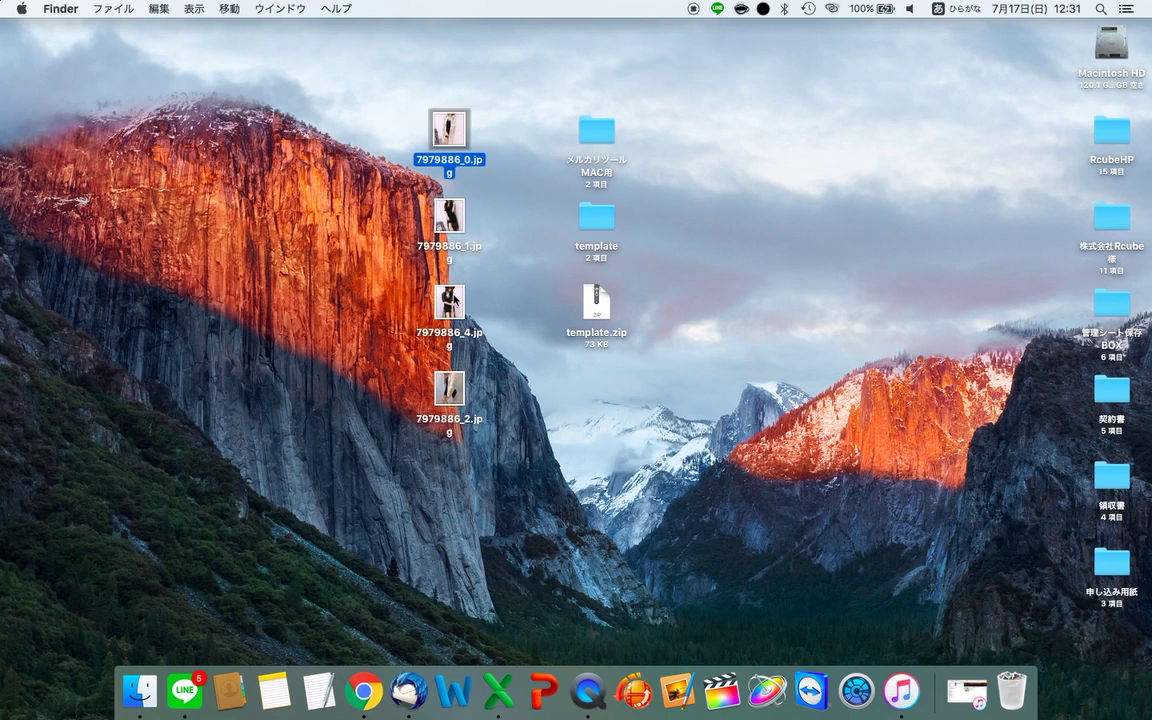
click(450, 301)
click(452, 395)
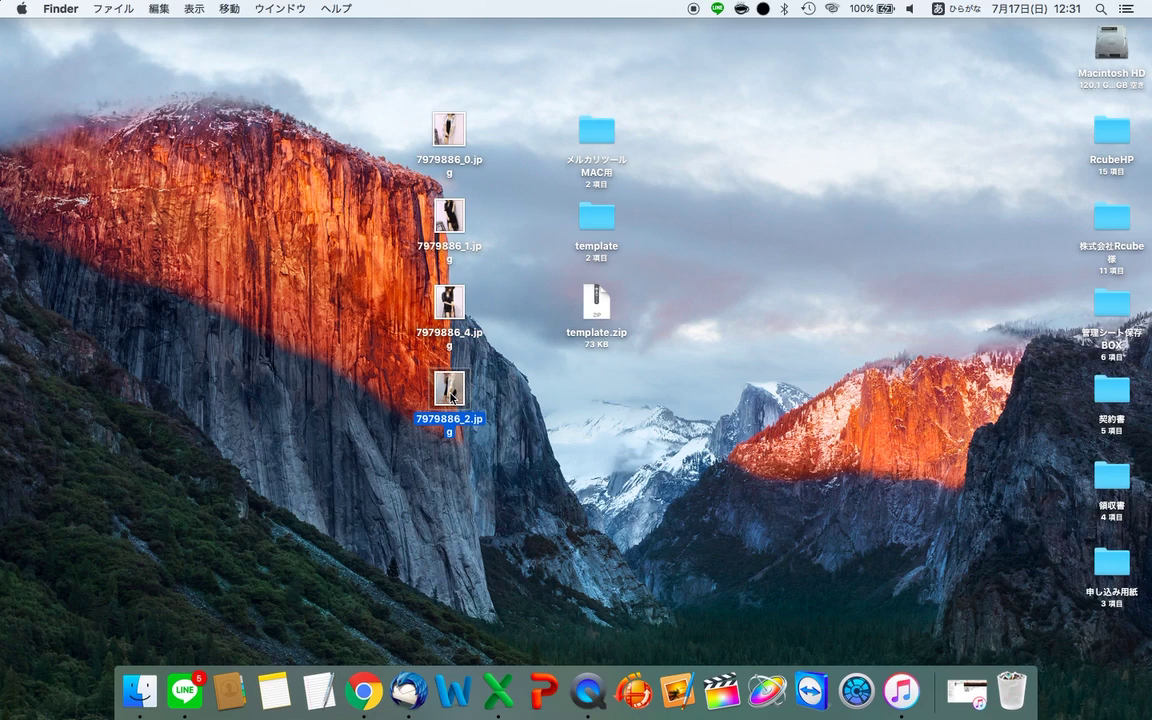
click(447, 148)
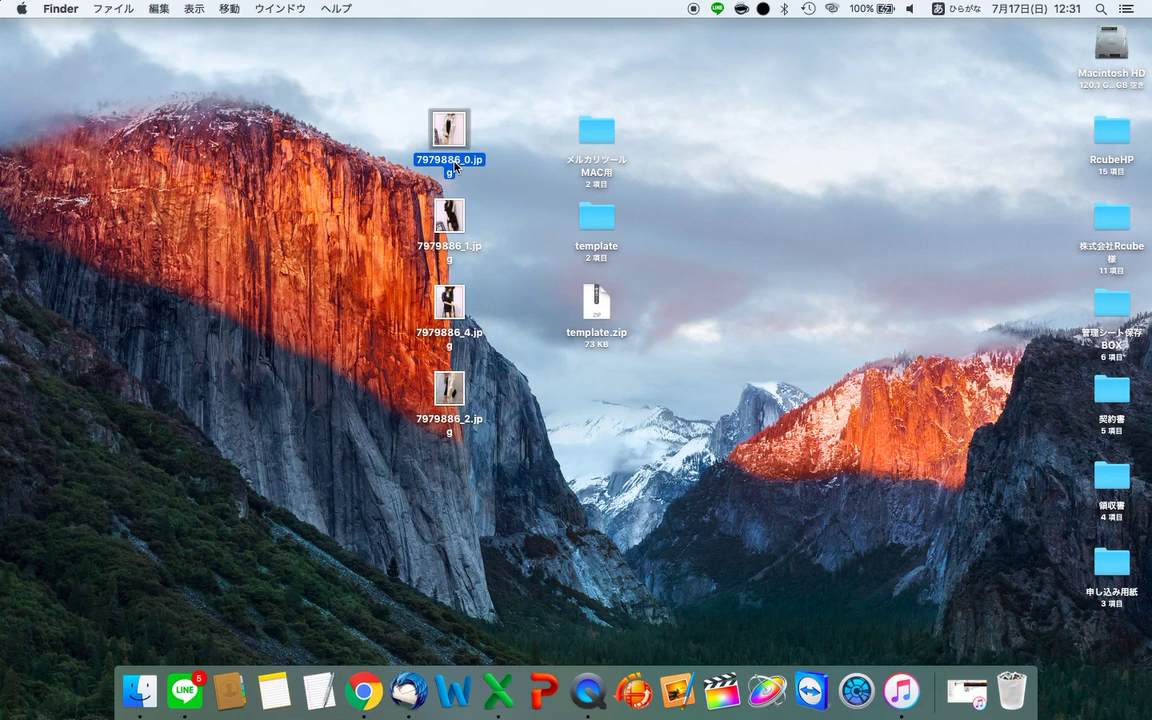
- Select and copy the full file name 7979886_0.jpg via 名前を変更
right_click(455, 166)
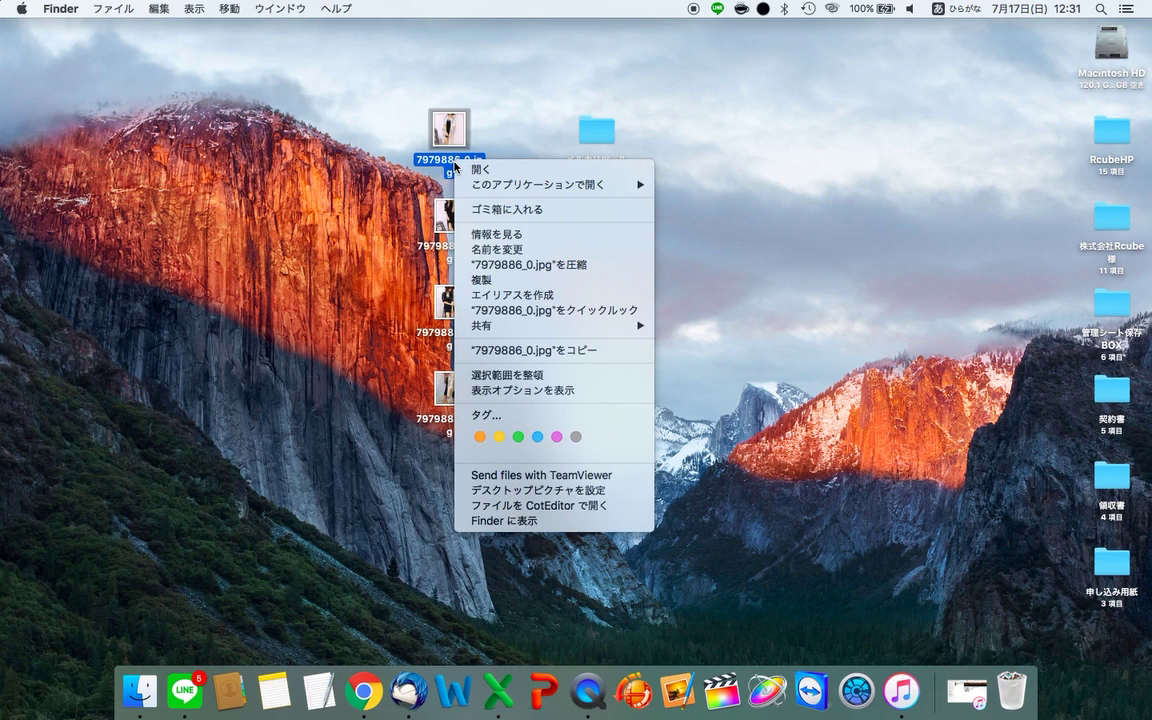
click(489, 250)
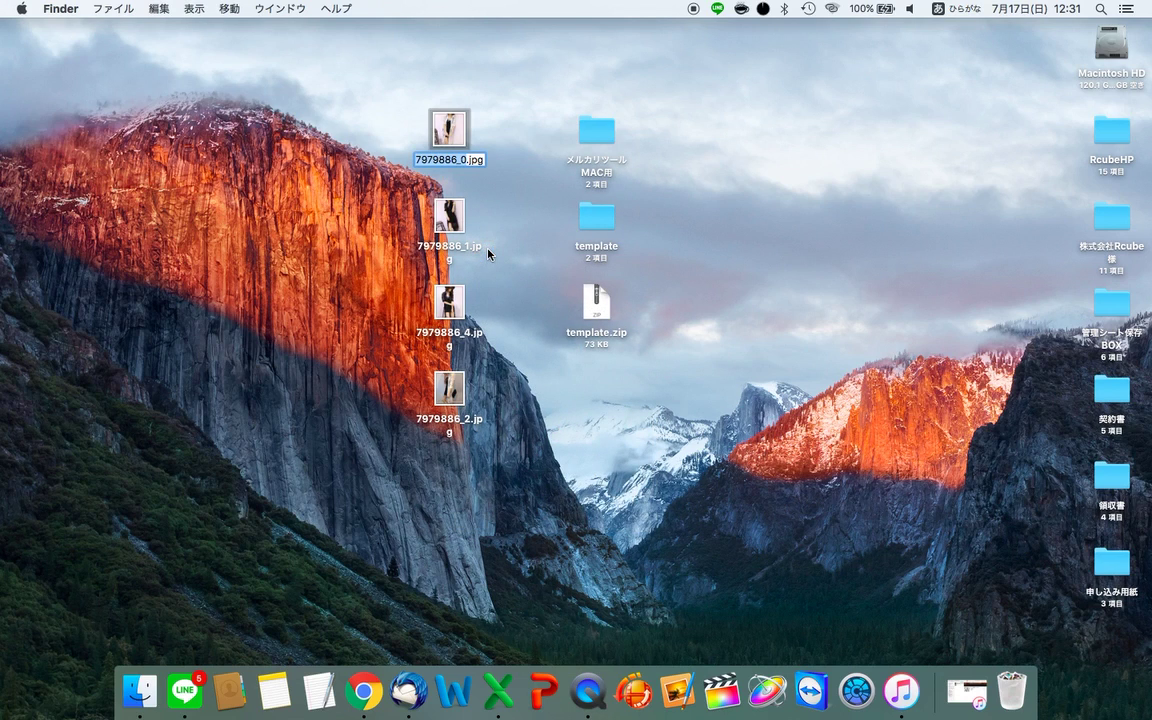
click(460, 161)
key(super+a)
key(super+c)
key(super+Tab)
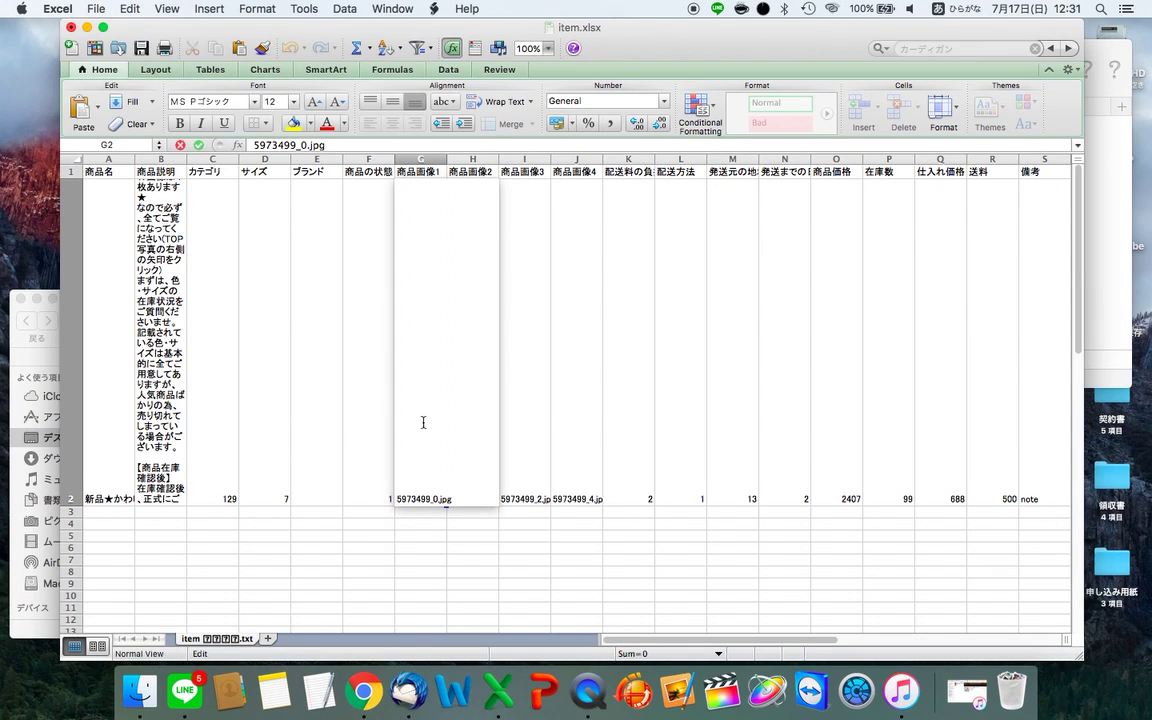
- Paste 7979886_0.jpg into the first image cell G2
click(556, 442)
click(409, 464)
key(super+v)
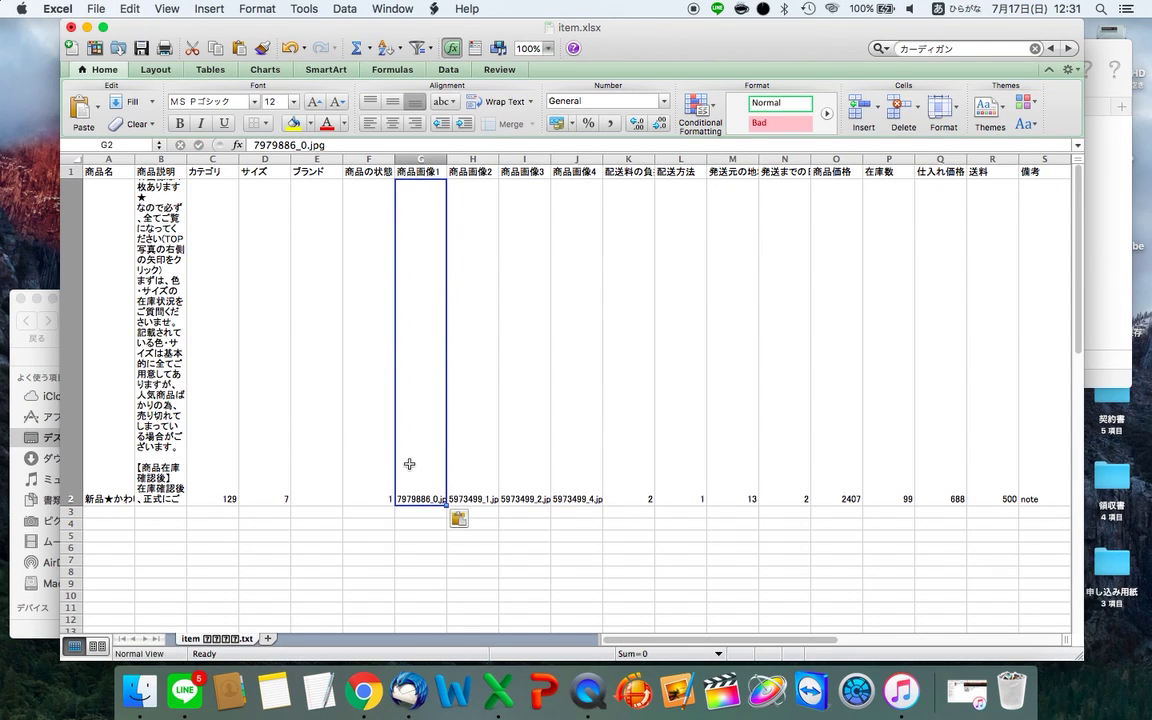
- Clear the old image names from cells H2 through J2
click(474, 464)
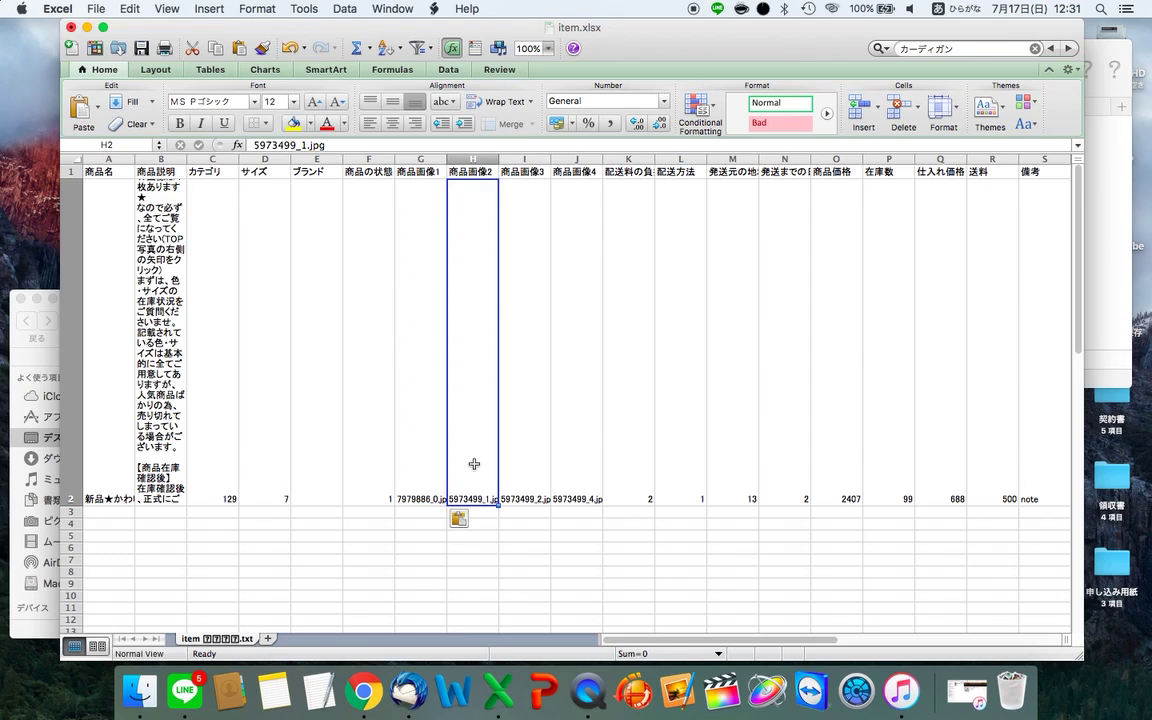
key(shift+Right)
key(shift+Right)
key(shift+Right)
key(super+z)
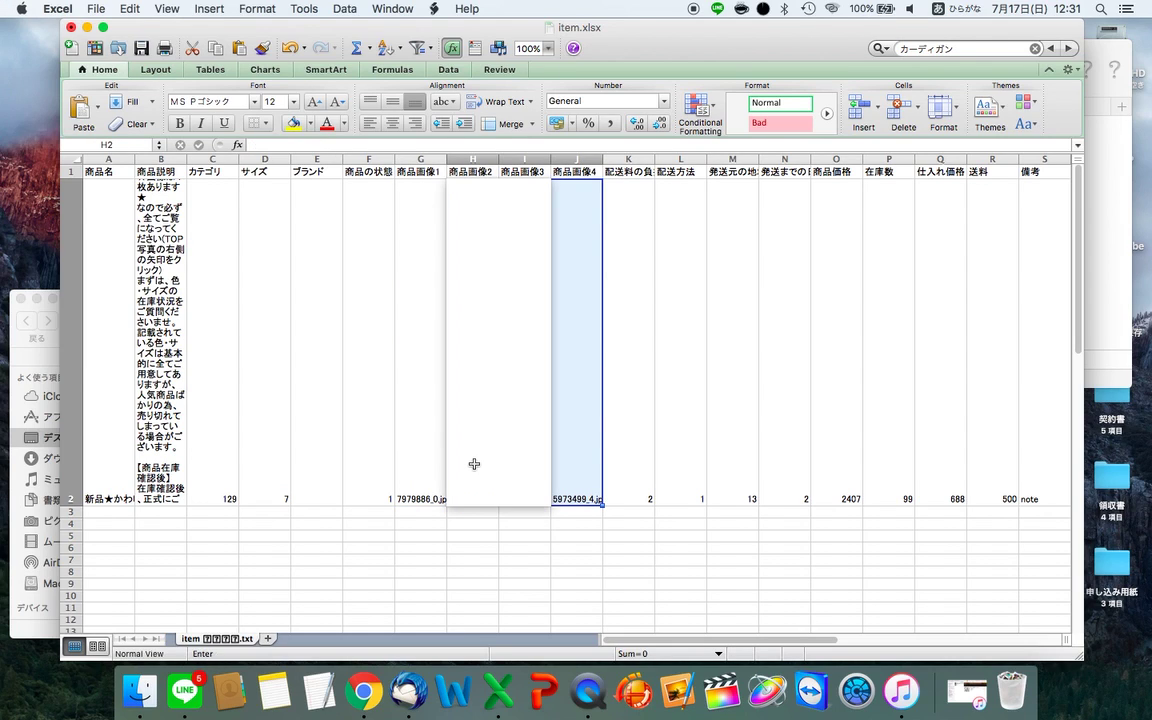
key(super+z)
key(Down)
key(Left)
key(BackSpace)
key(Tab)
key(BackSpace)
key(Return)
key(Up)
key(Left)
key(Left)
key(Left)
key(Right)
- Copy the name 7979886_1.jpg from Finder and paste it into H2
key(ctrl+Right)
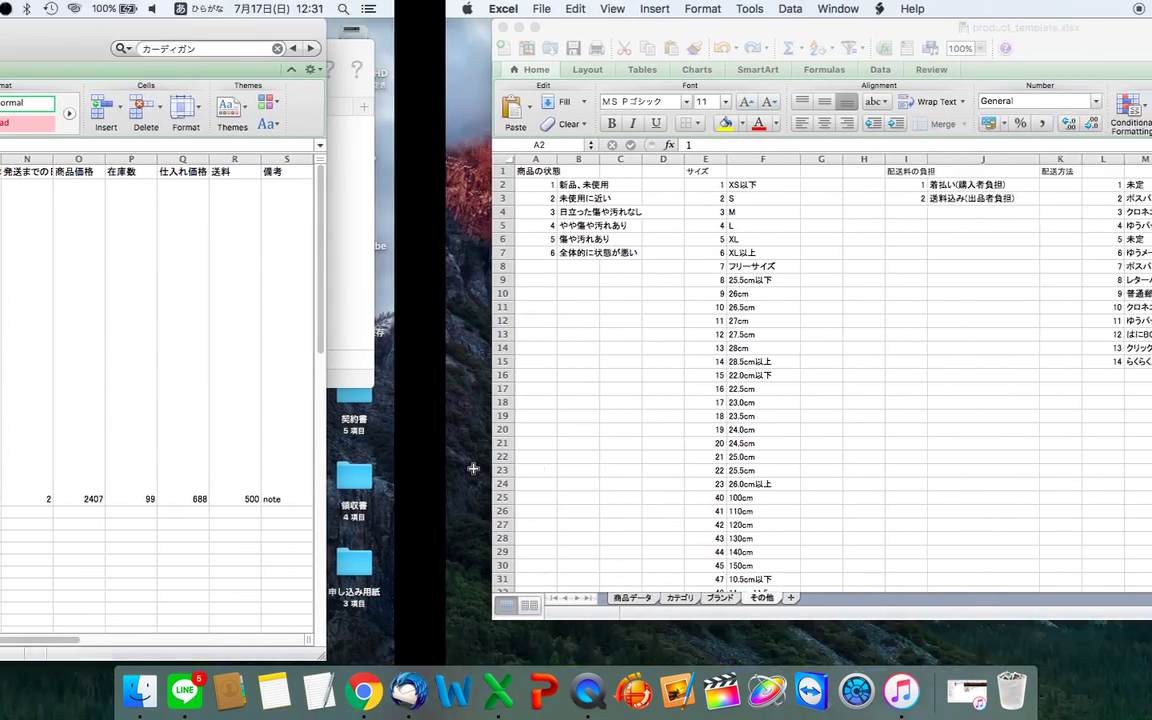
key(ctrl+Right)
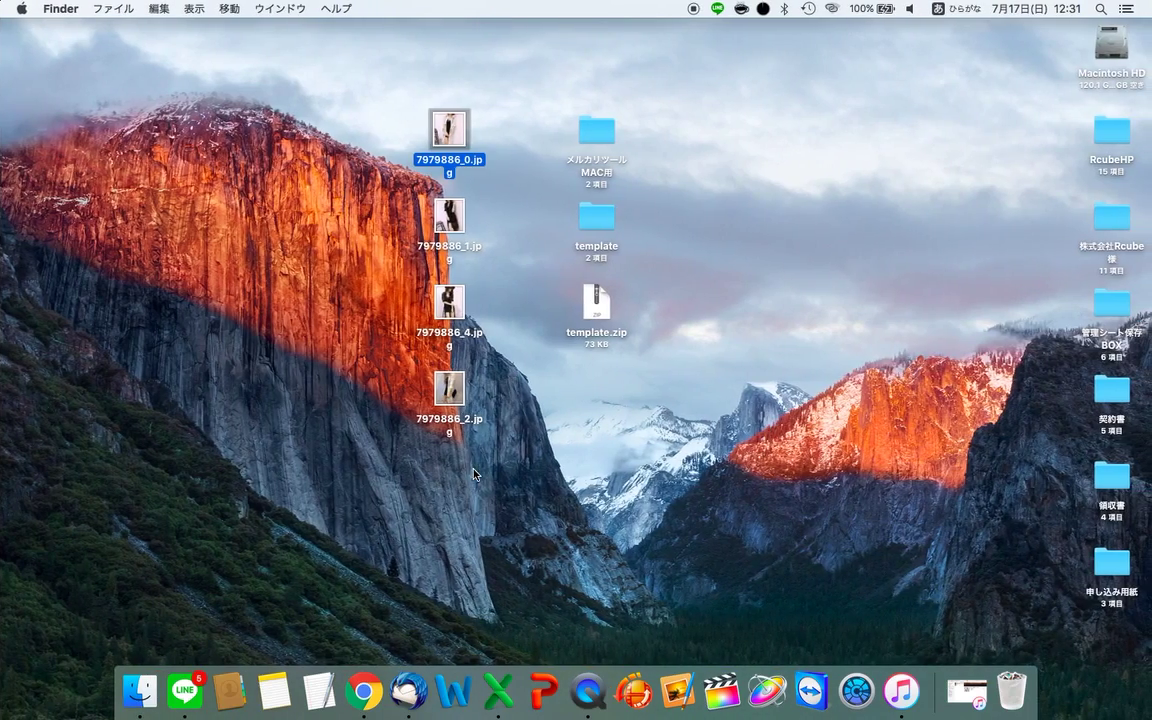
click(450, 215)
key(Return)
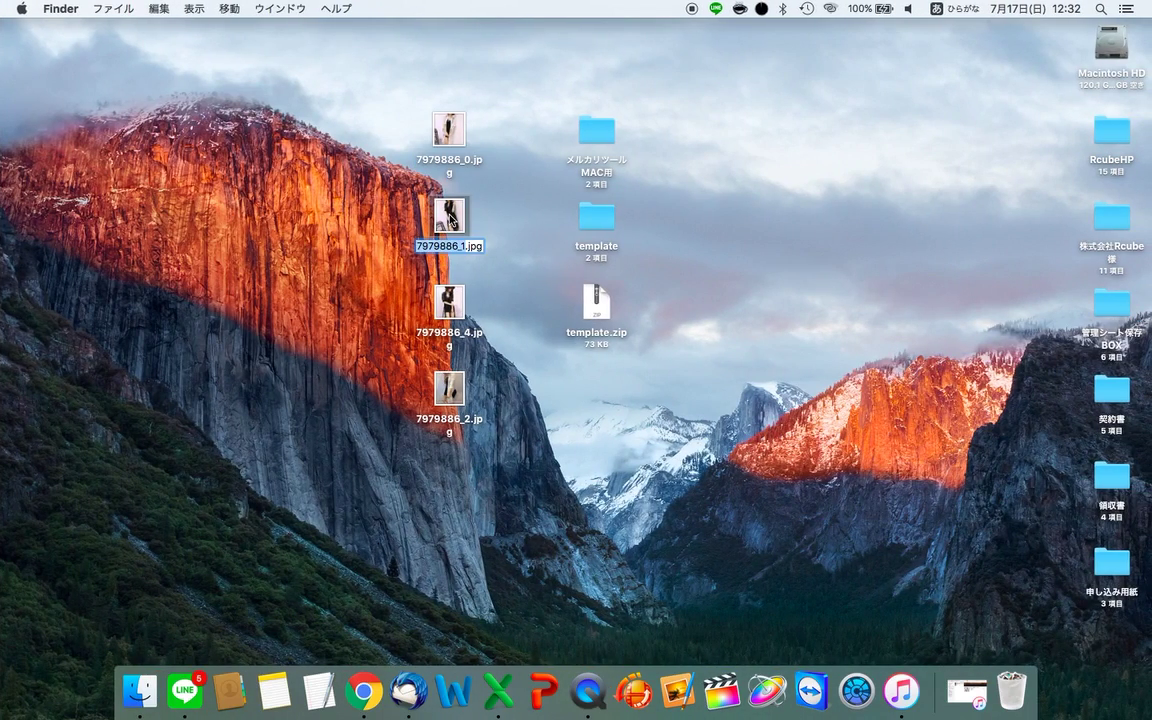
key(ctrl+Left)
key(ctrl+Left)
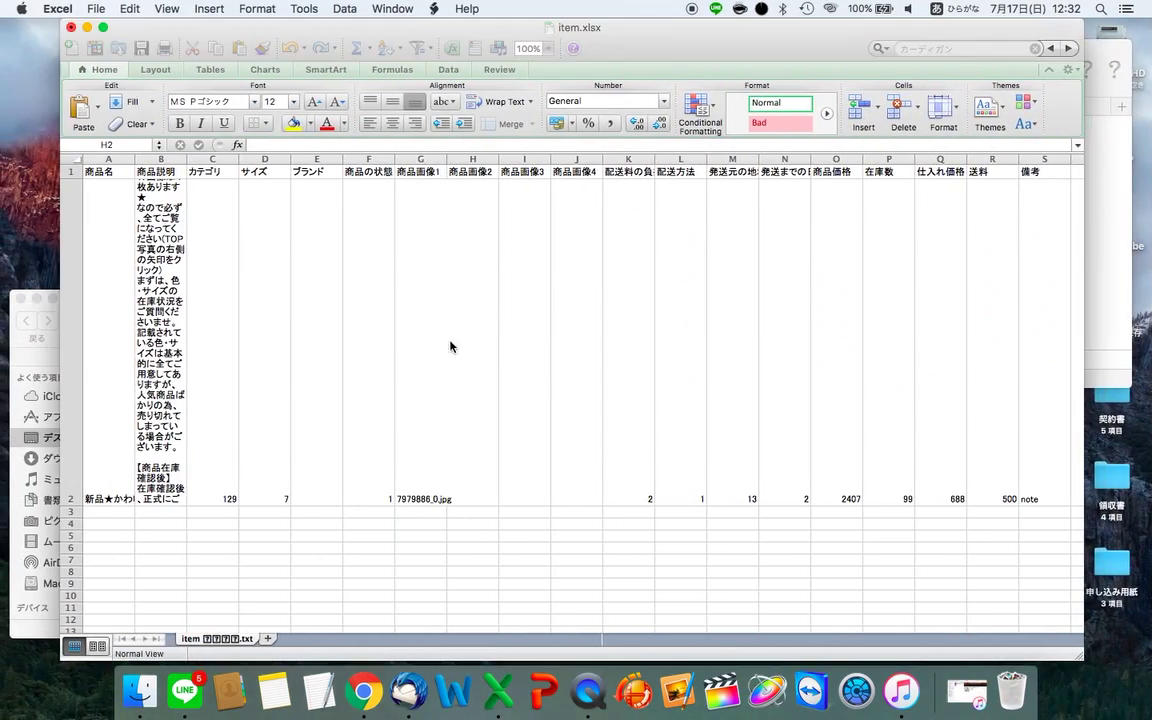
double_click(466, 390)
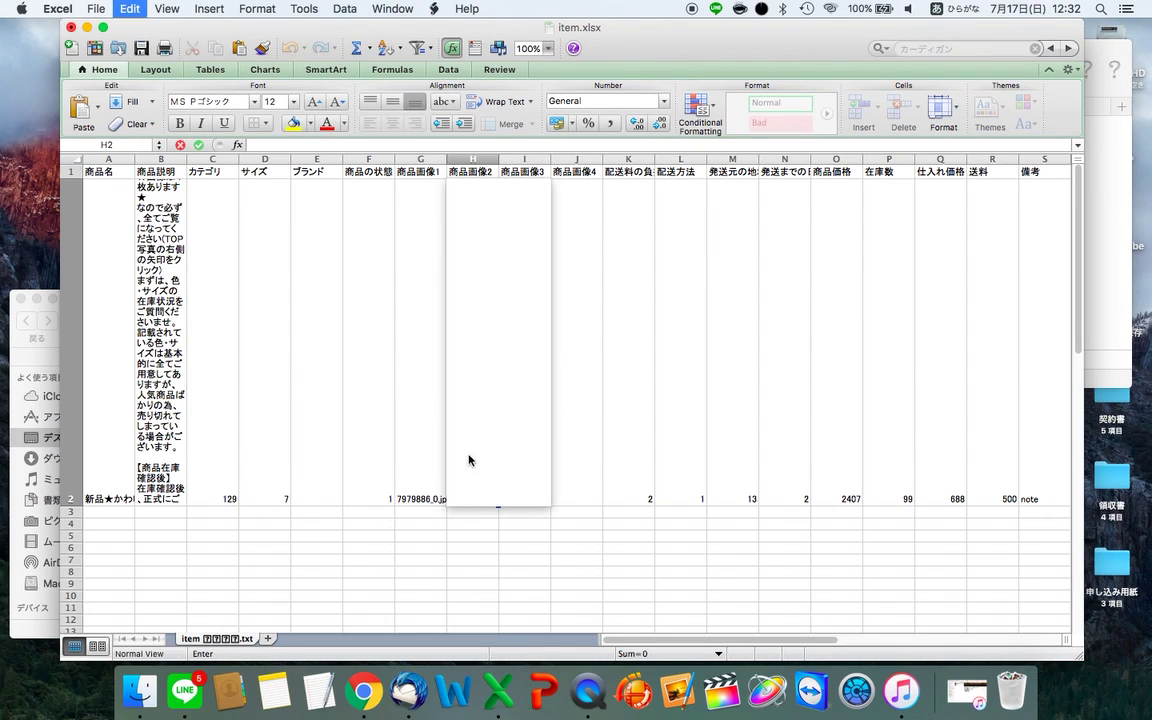
text(7979886_1.jpg)
- Copy 7979886_4.jpg from Finder and paste it into I2
key(ctrl+Right)
key(ctrl+Right)
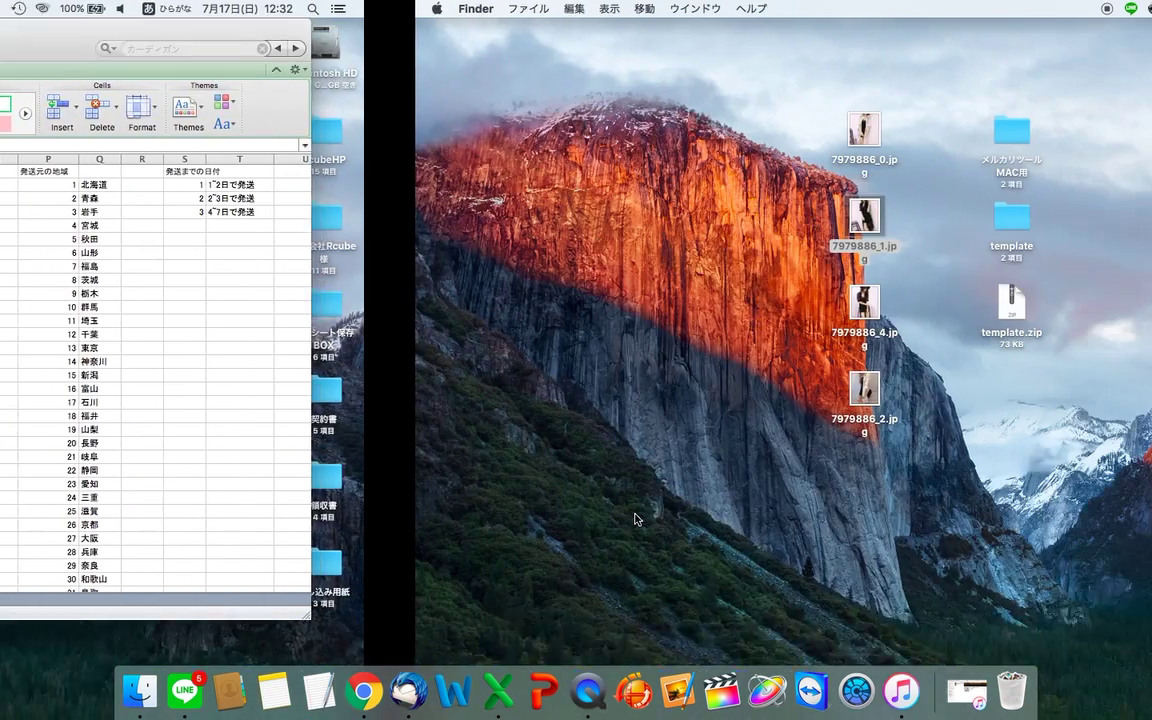
key(Down)
key(Return)
key(super+c)
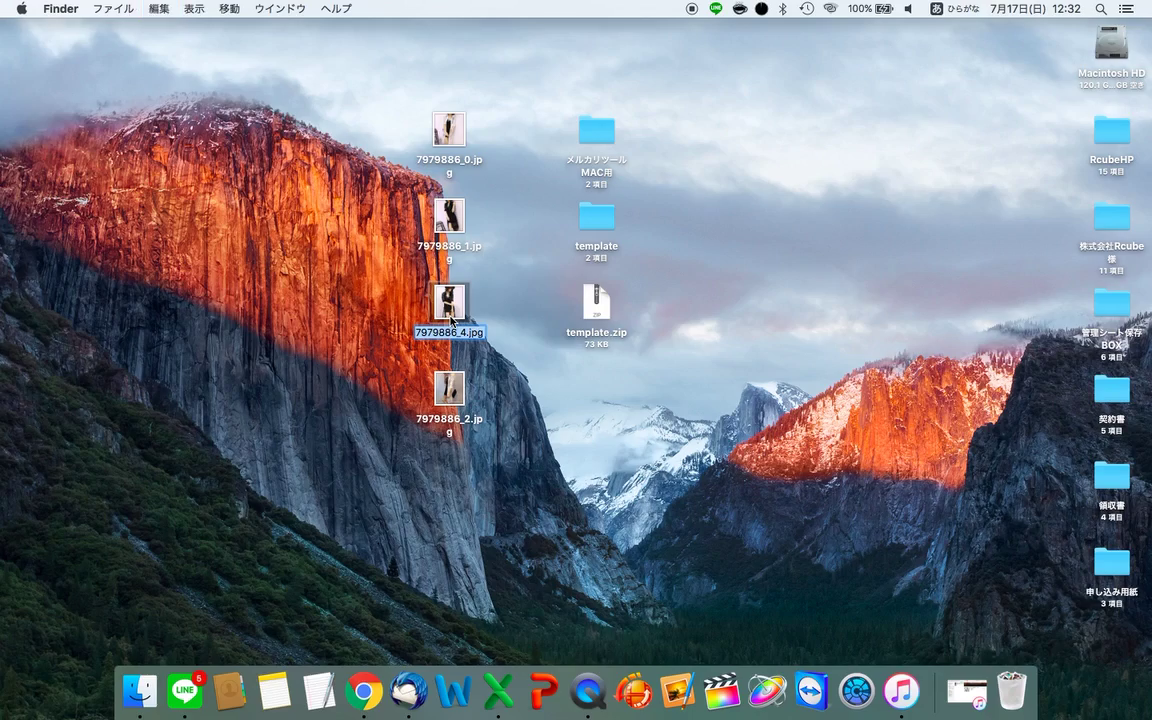
key(ctrl+Left)
- Copy 7979886_2.jpg into J2, then move along to the shipping-fee payer cell K2
key(ctrl+Left)
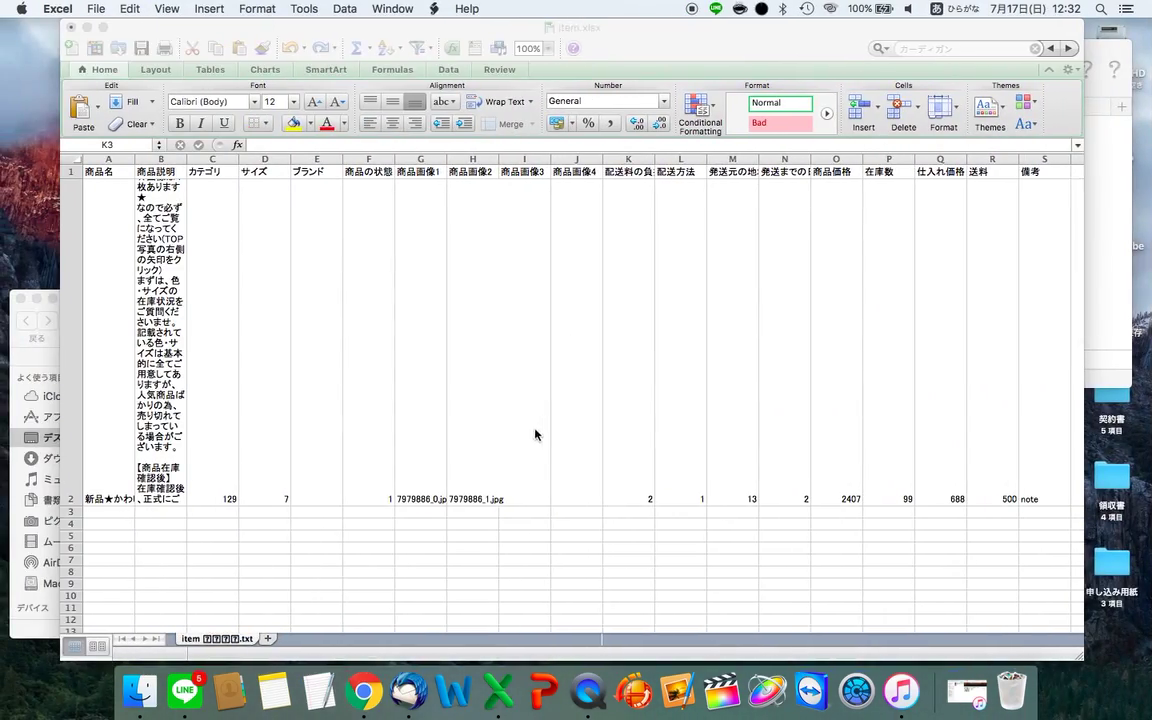
click(519, 451)
key(super+v)
click(657, 503)
key(ctrl+Right)
key(ctrl+Right)
click(463, 395)
key(Return)
key(ctrl+Left)
key(ctrl+Left)
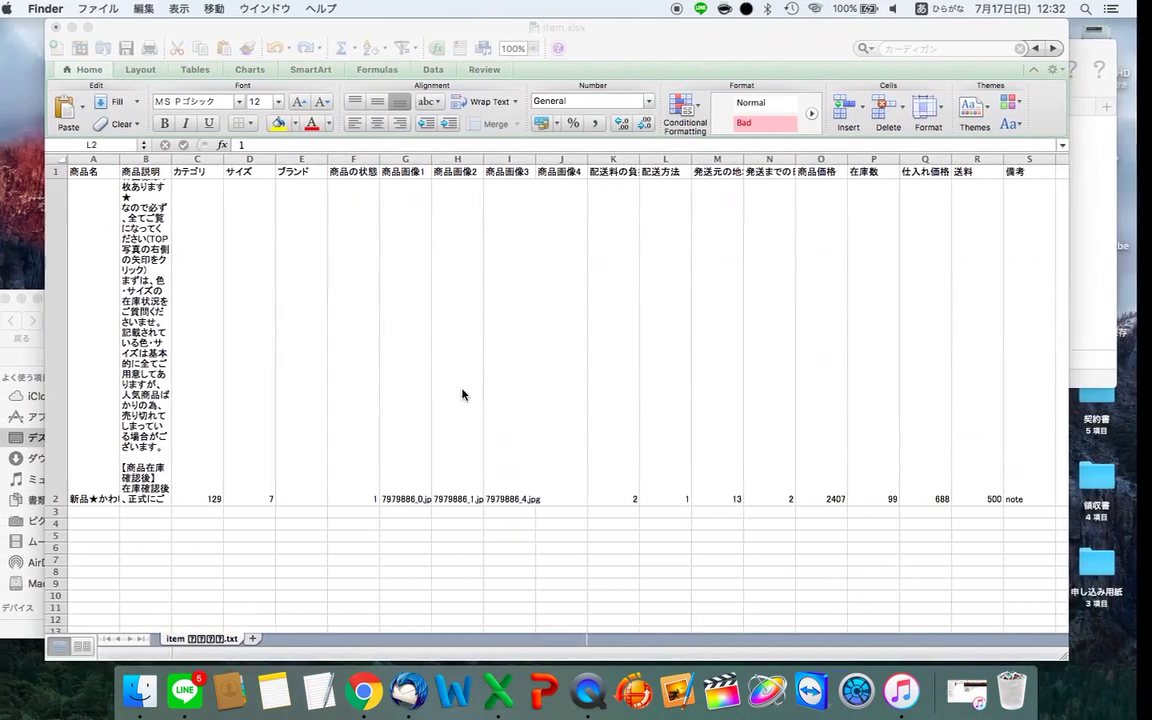
double_click(598, 442)
text(7979886_2.jpg)
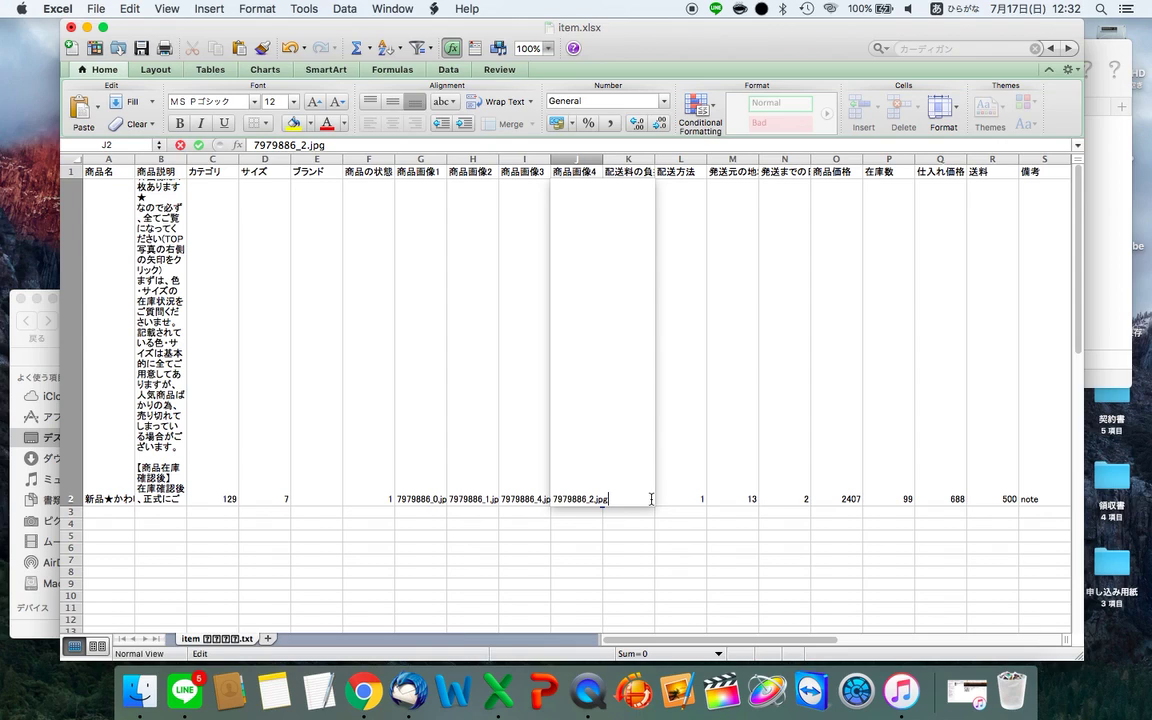
click(386, 249)
key(Right)
key(Right)
key(Right)
key(Right)
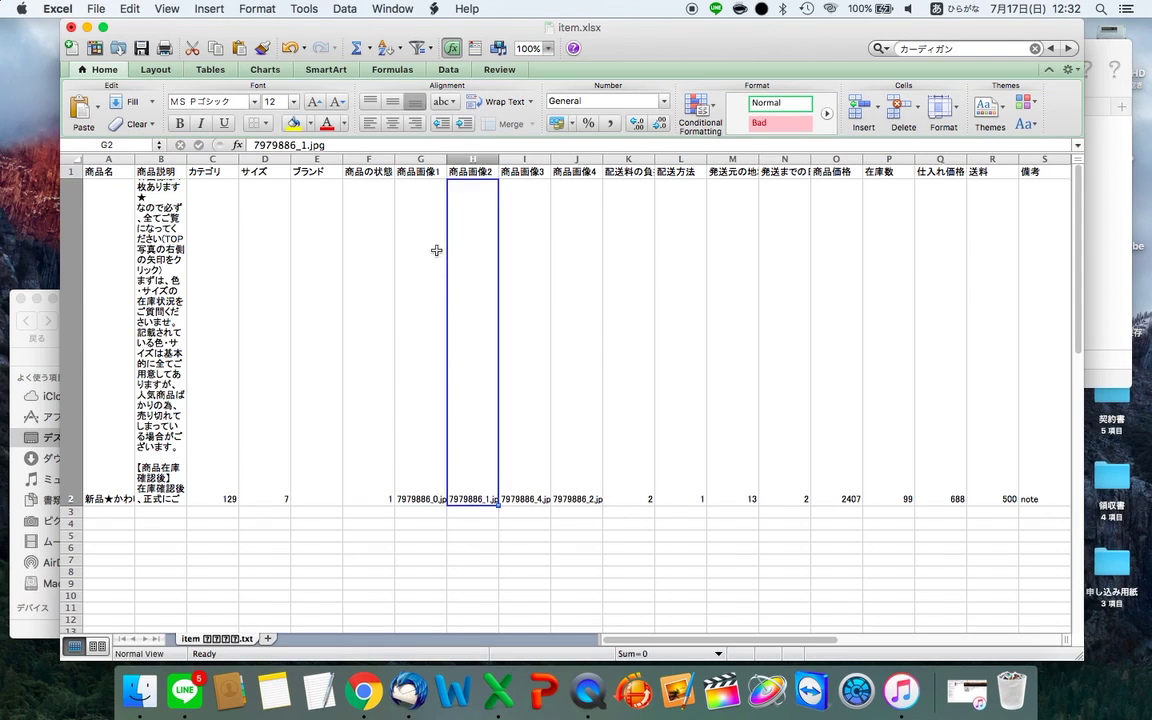
key(Right)
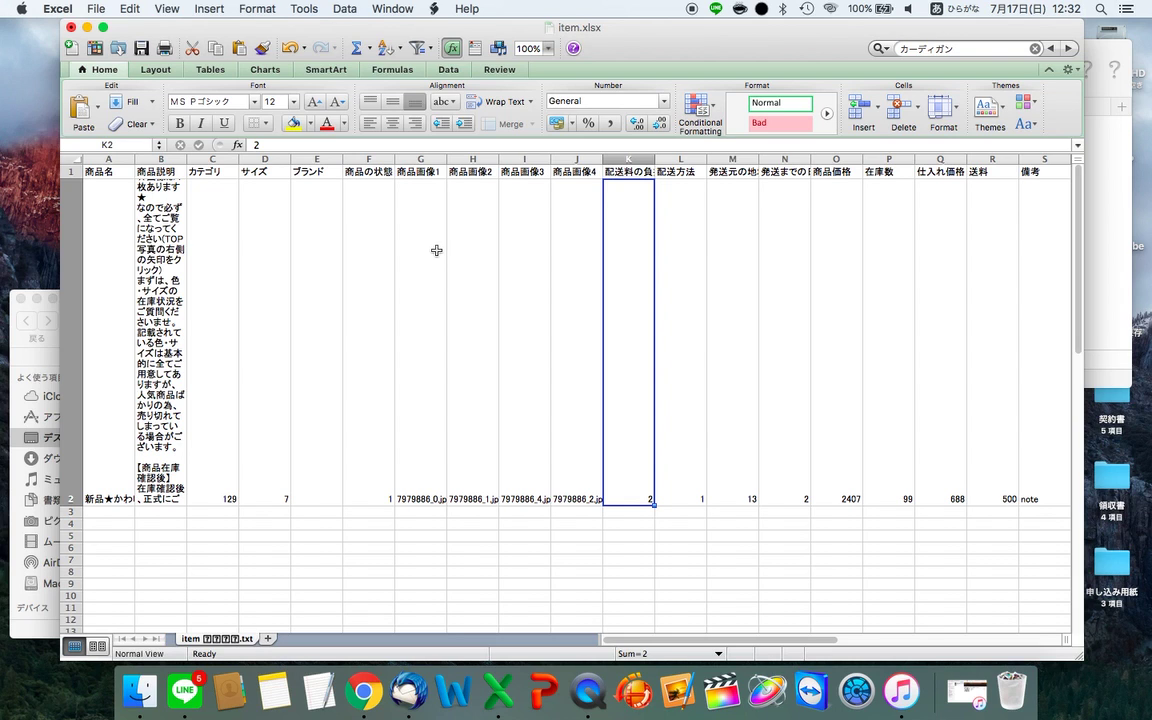
- Check product_template for shipping-fee payer code 2 and shipping method code 1 (未定) for L2
key(ctrl+Right)
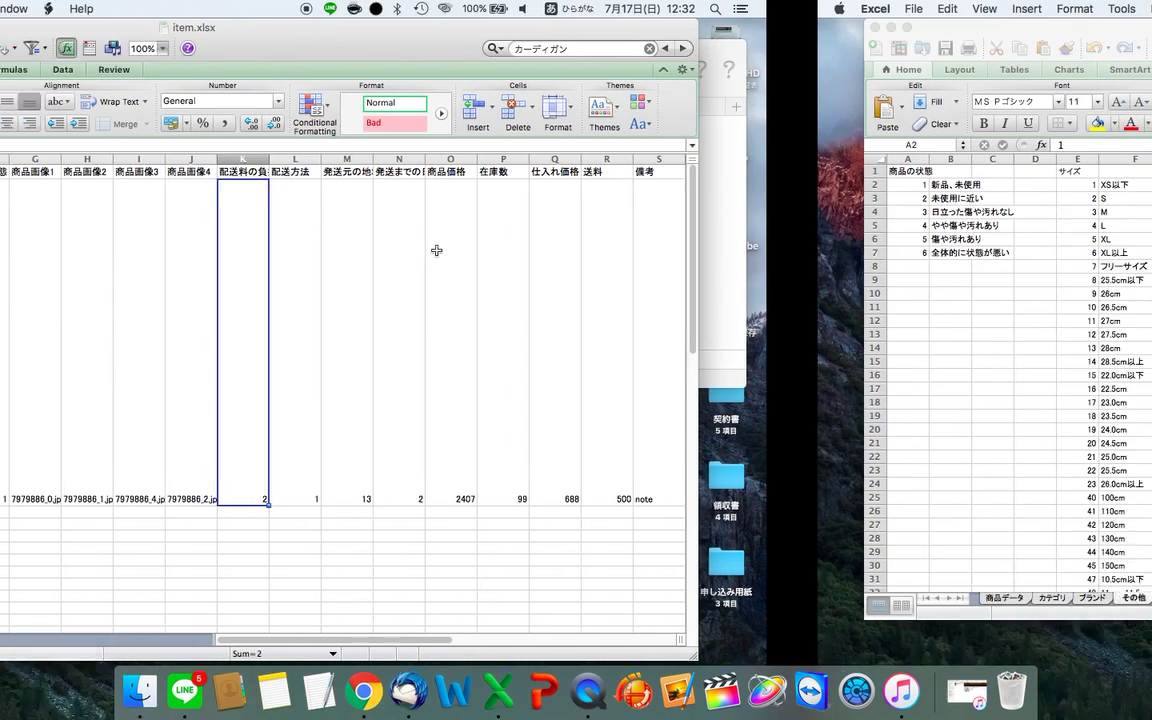
click(465, 197)
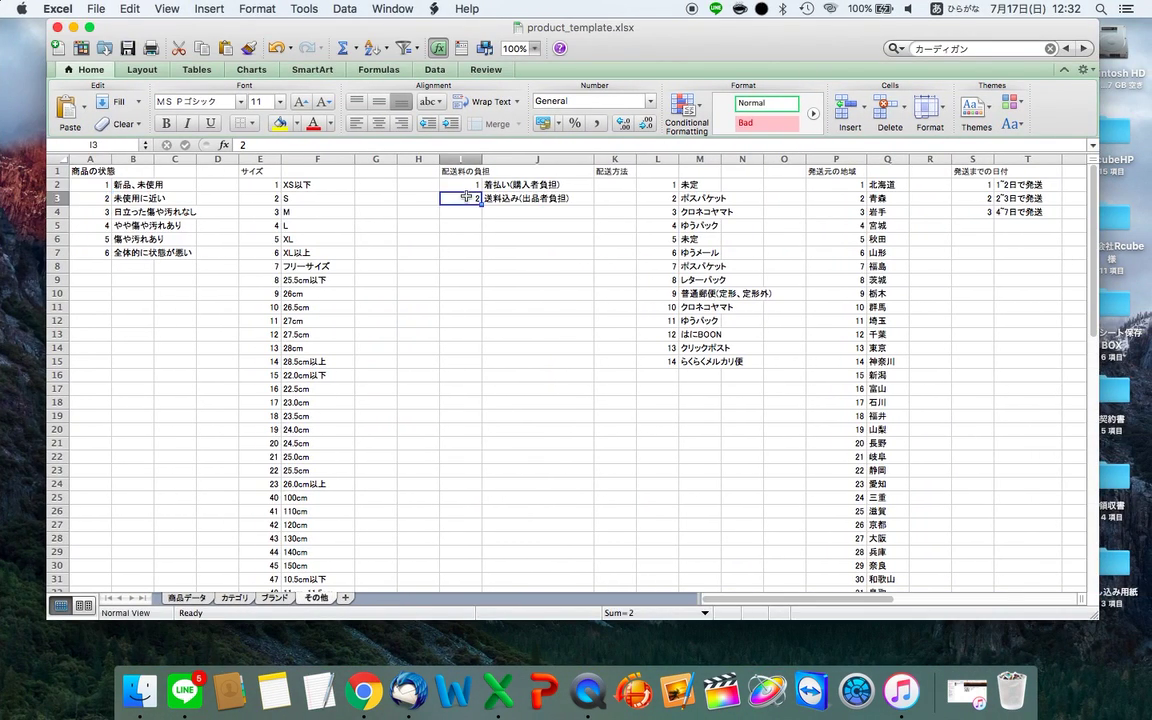
key(ctrl+Left)
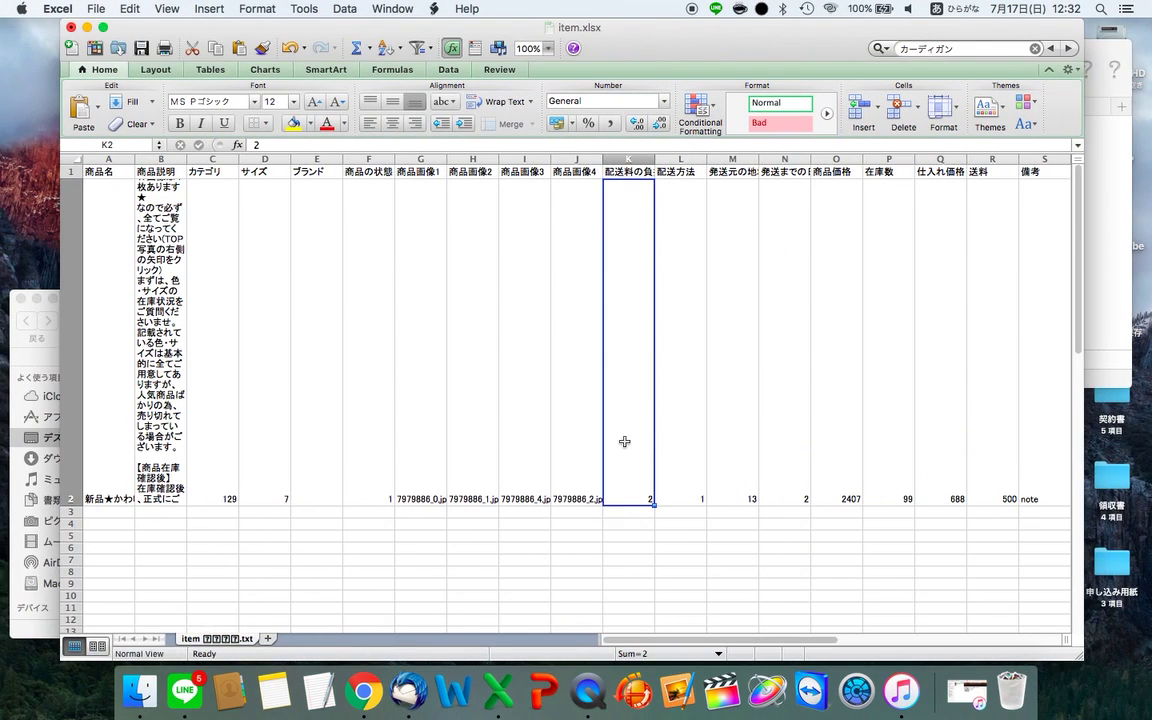
click(687, 446)
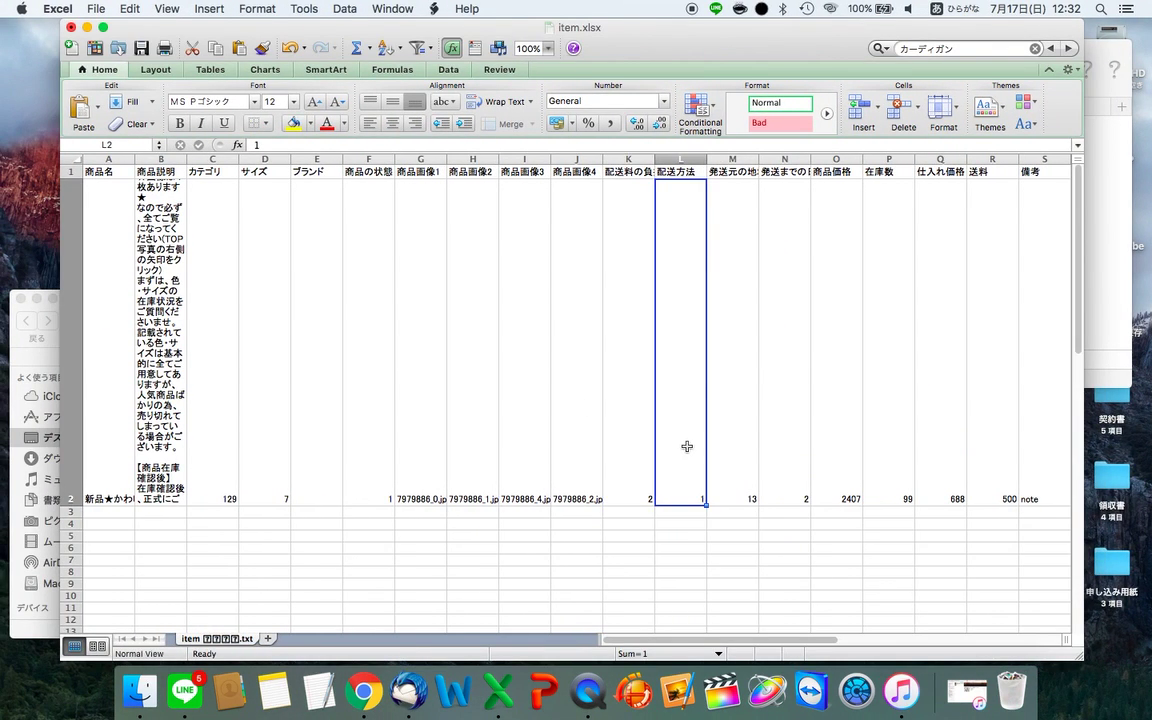
key(ctrl+Right)
click(690, 186)
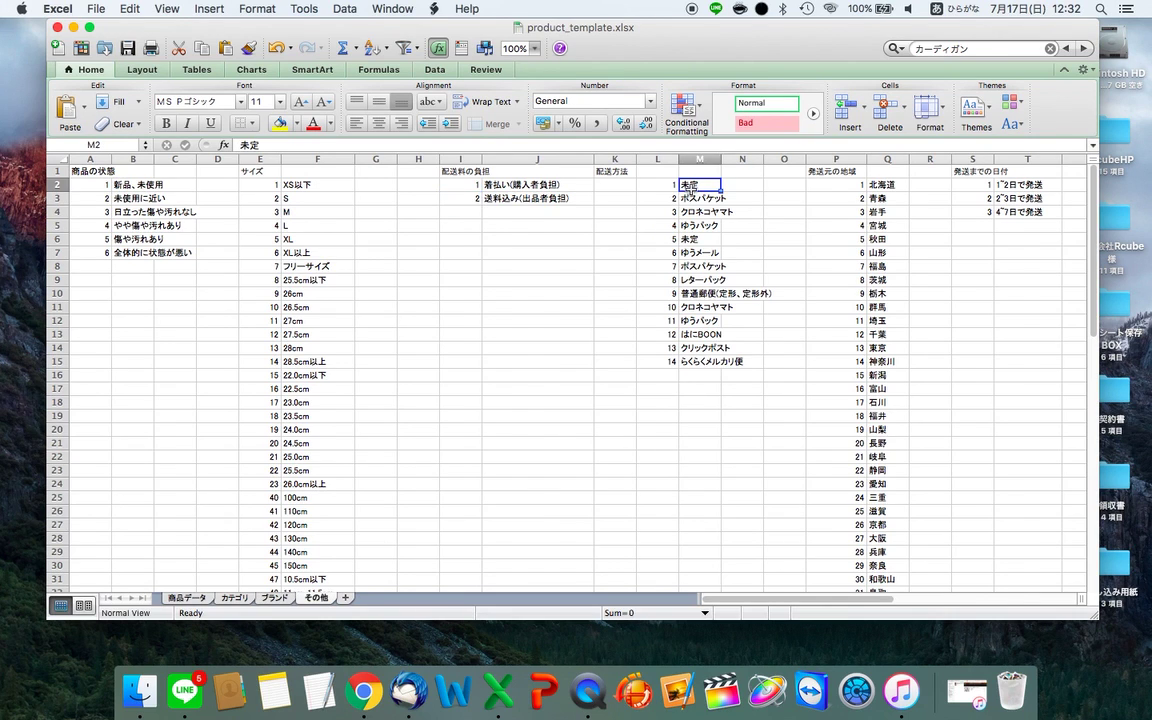
key(ctrl+Left)
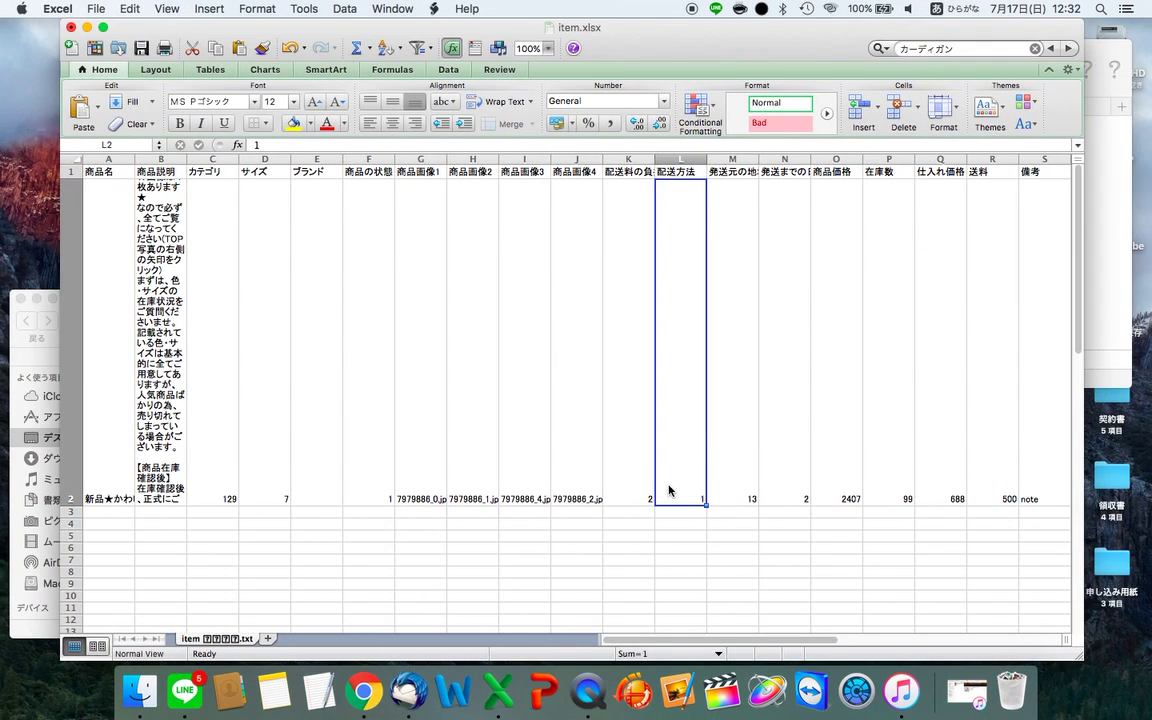
- With M2 selected, look up the 埼玉 code in product_template's region code list
click(743, 466)
key(ctrl+Right)
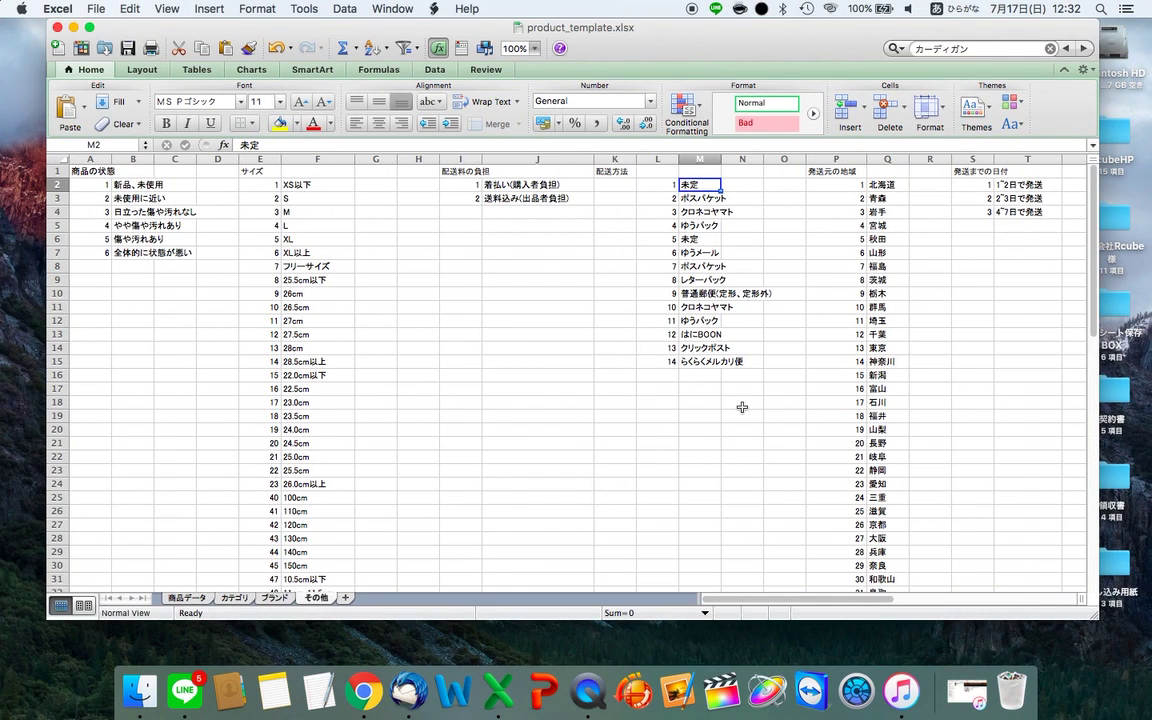
scroll(745, 420, right, 4)
scroll(745, 410, down, 4)
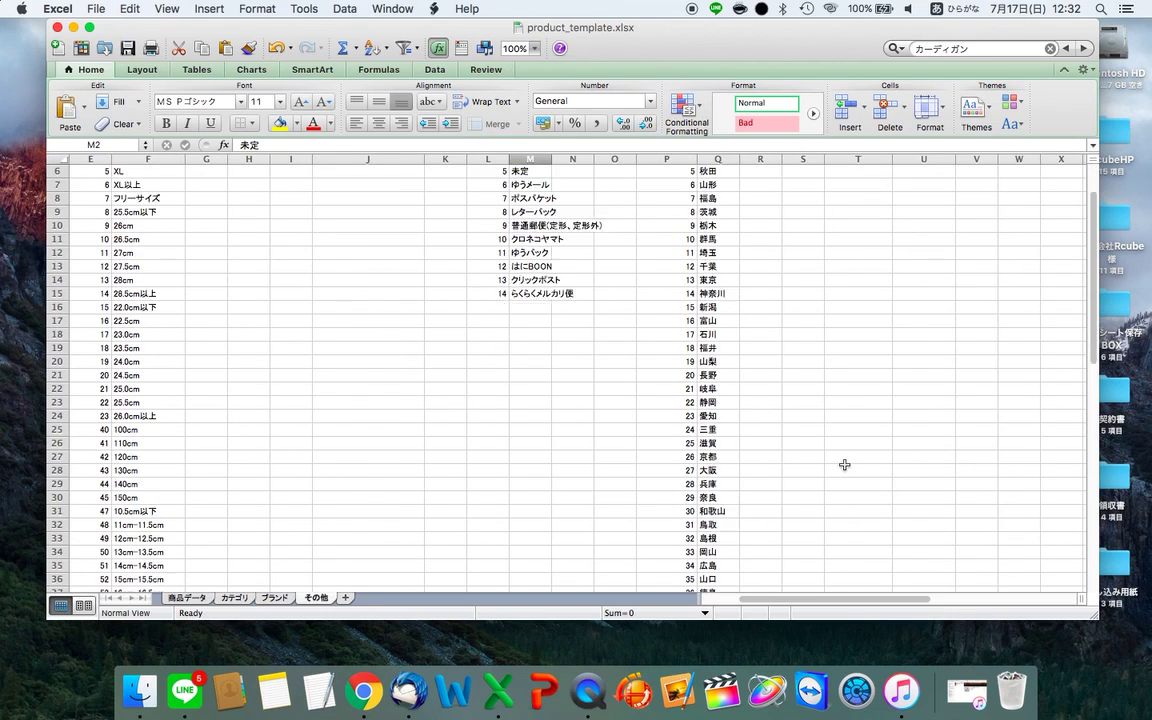
click(746, 400)
scroll(656, 442, down, 3)
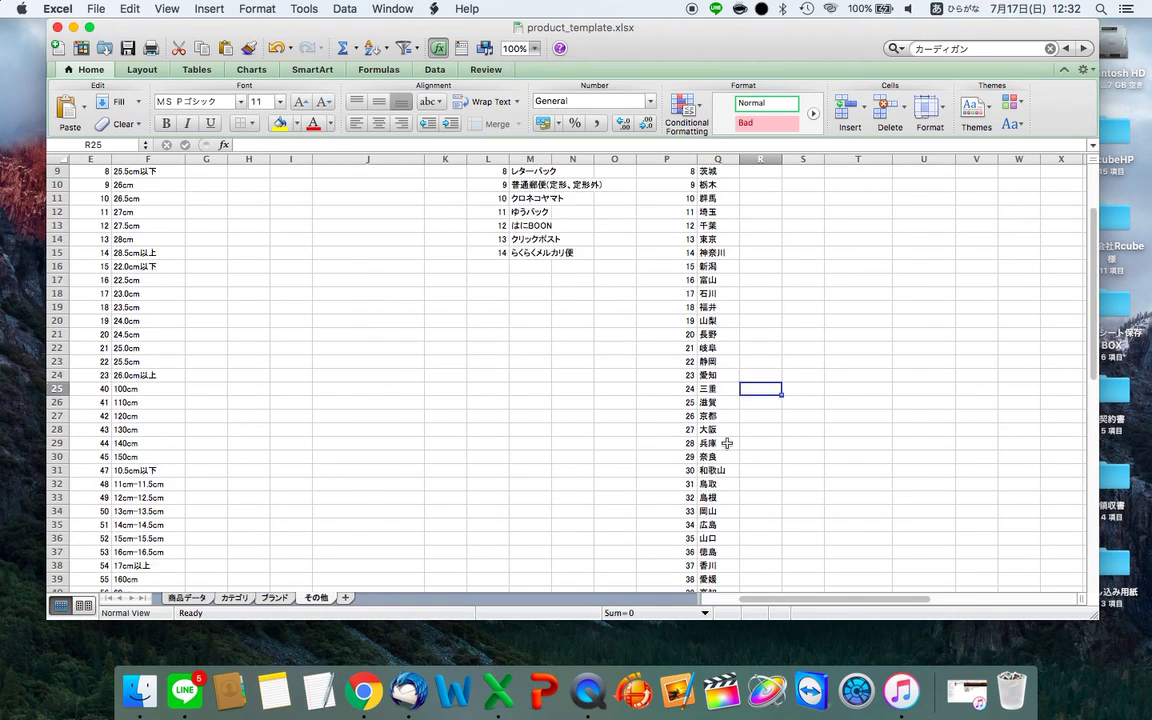
scroll(727, 443, up, 6)
click(724, 292)
key(ctrl+Left)
- Enter 11 as M2's shipping-origin region, correcting a mistyped 1, then move to N2
text(1)
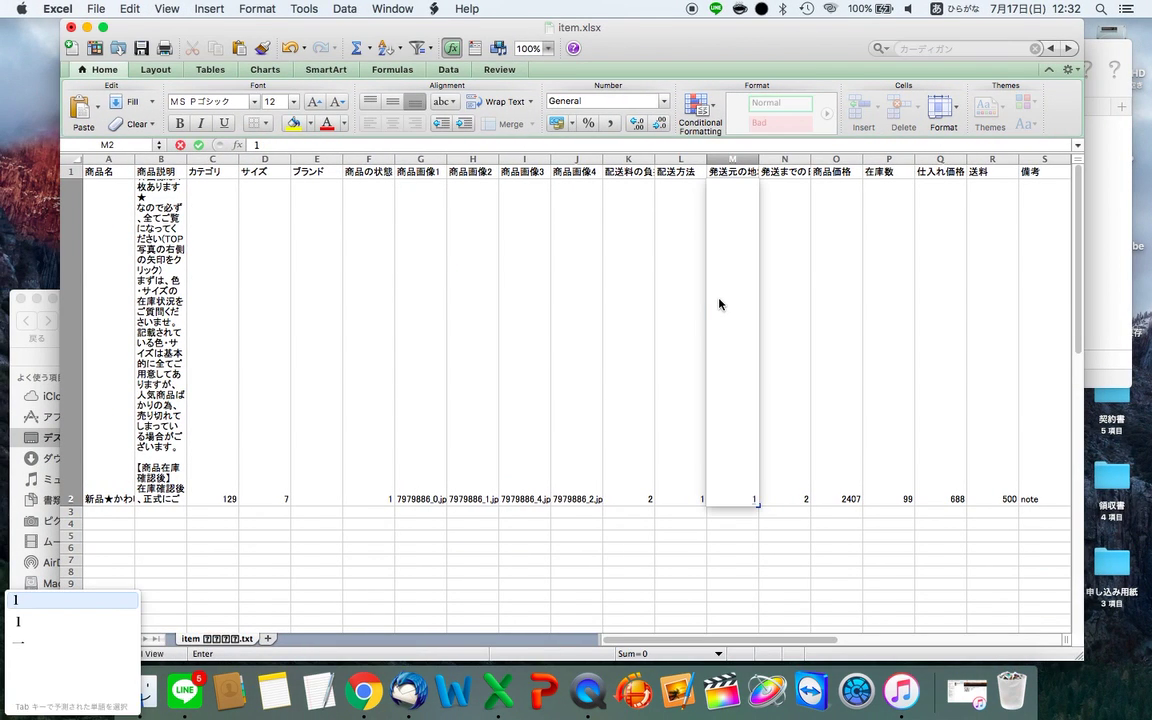
key(Return)
key(Return)
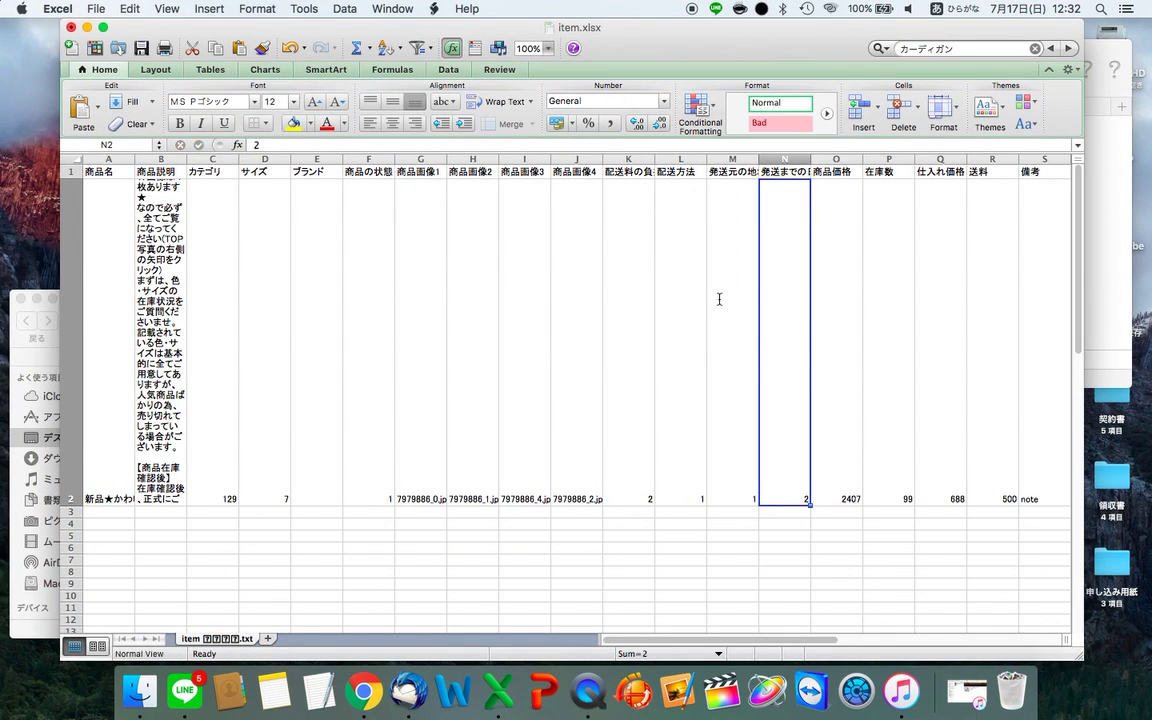
key(Up)
key(Right)
key(Right)
key(Left)
key(Left)
text(11)
key(Return)
key(Return)
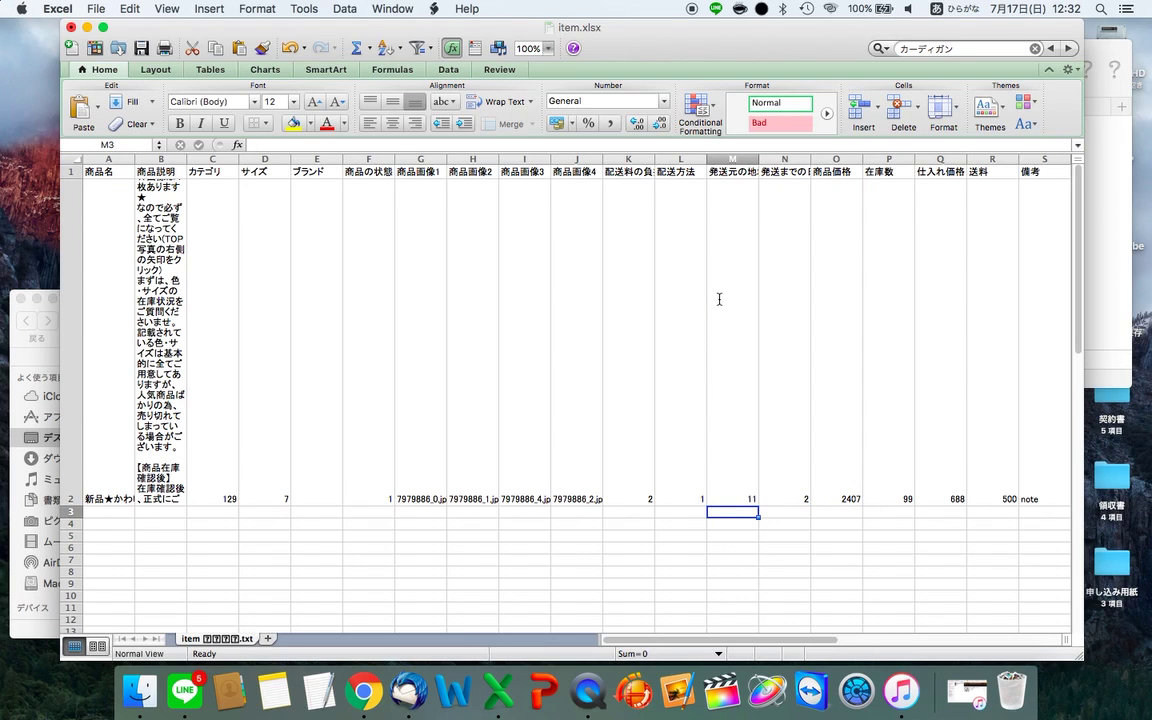
key(Up)
key(Right)
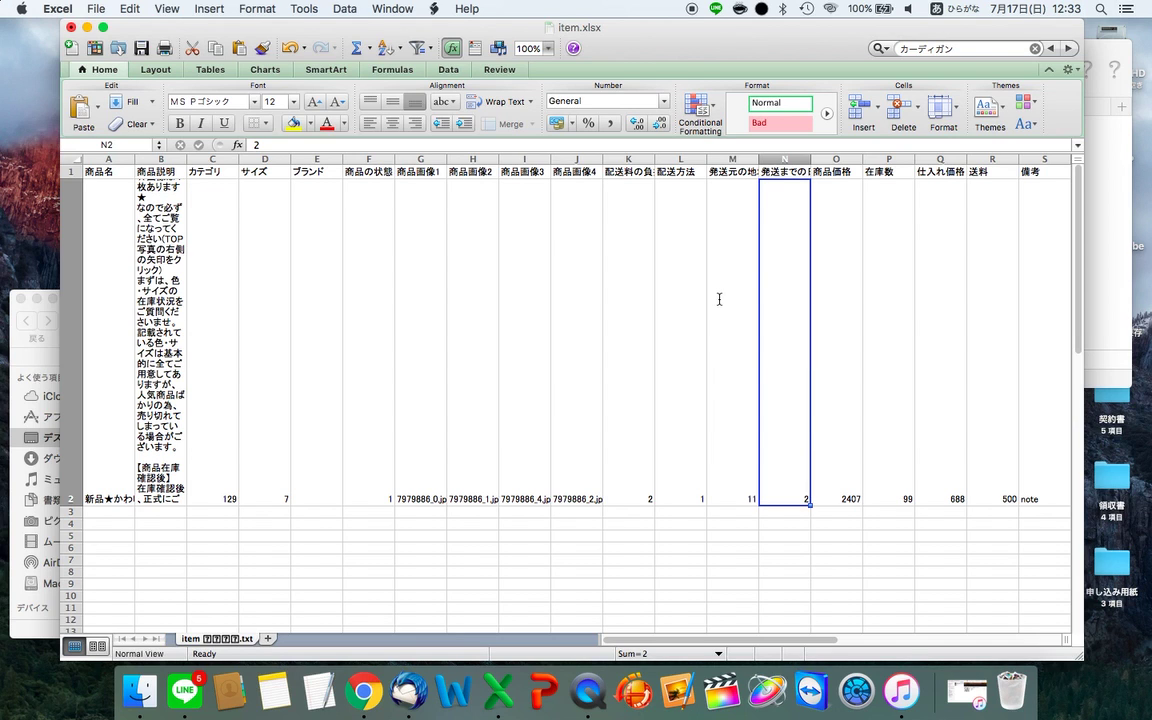
key(Up)
key(shift+Down)
- Confirm N2's days-to-ship code 2 (2~3日で発送) against product_template's list
key(ctrl+Right)
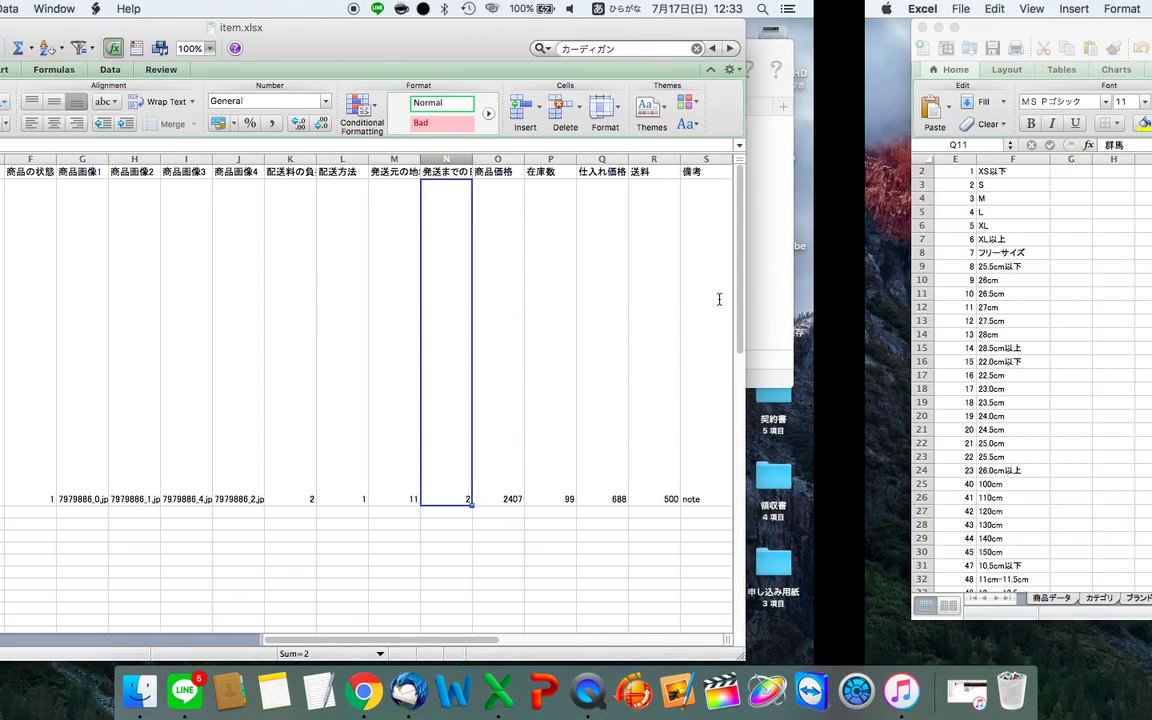
scroll(770, 290, up, 1)
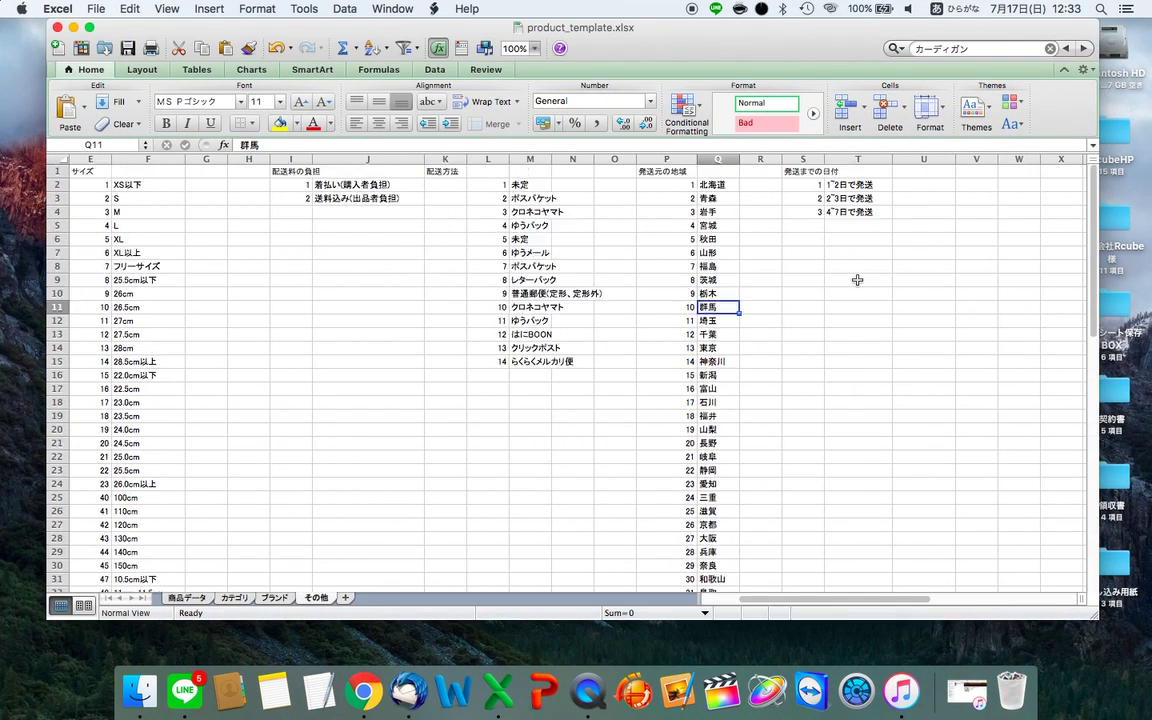
click(872, 198)
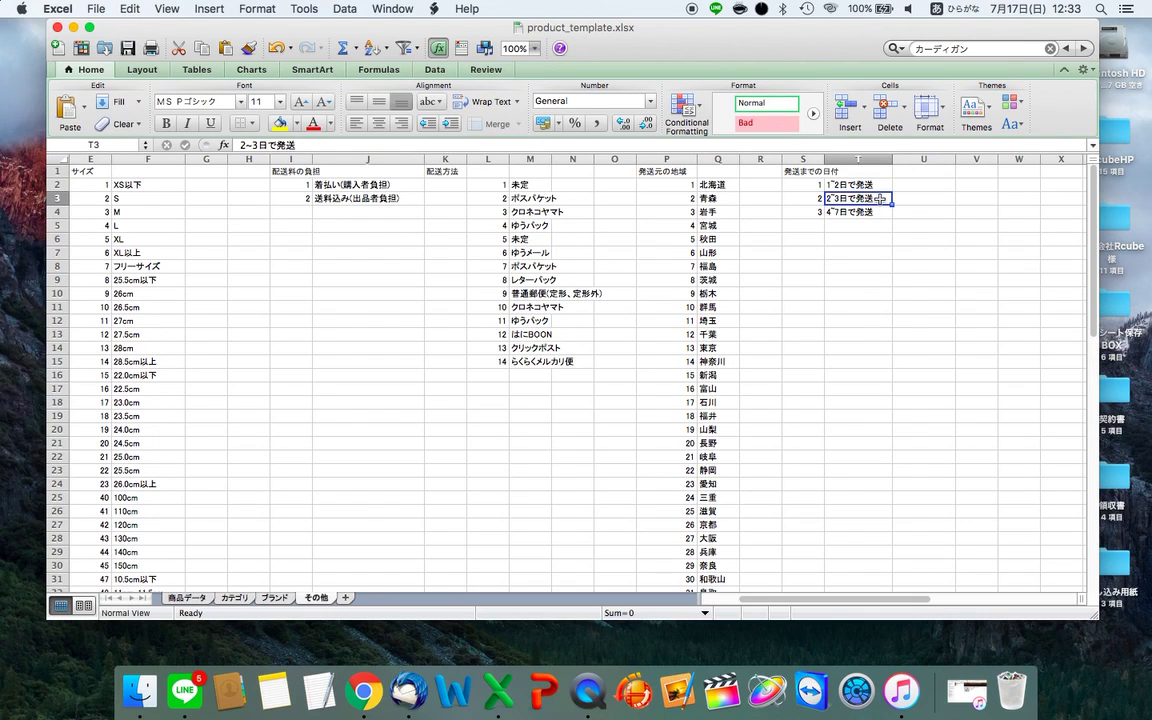
key(ctrl+Left)
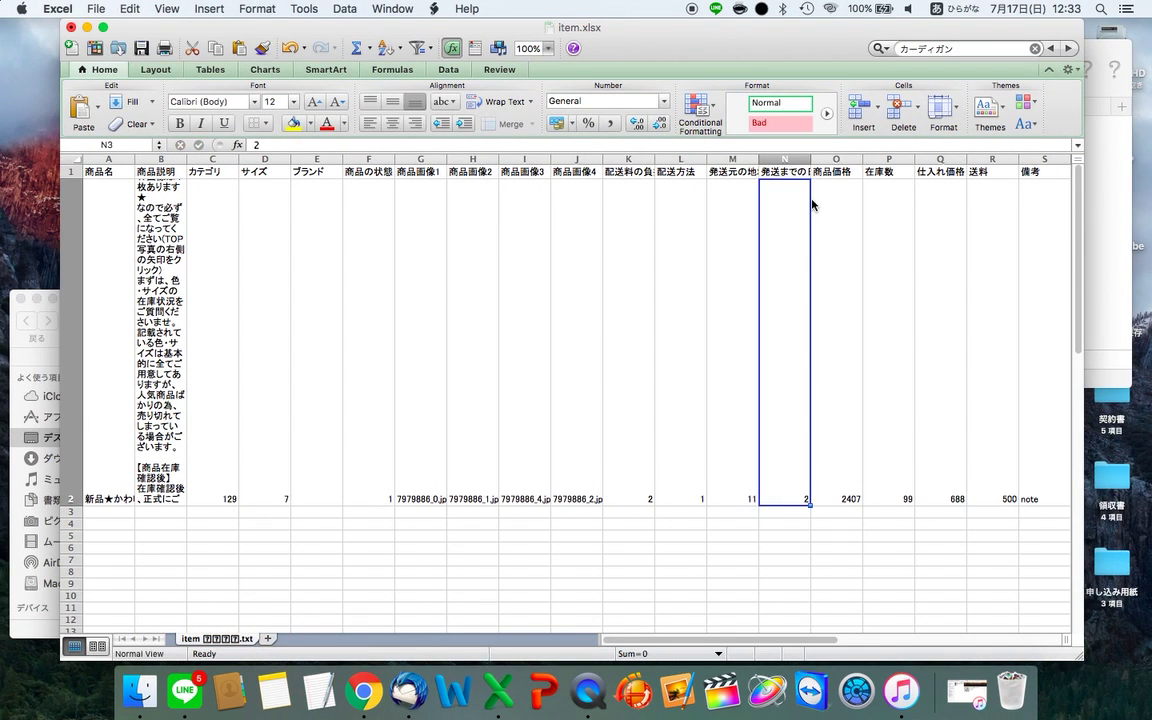
- Review the price and cost cells O2–Q2, then bring up the NETSEA product page
key(Right)
key(Right)
key(Right)
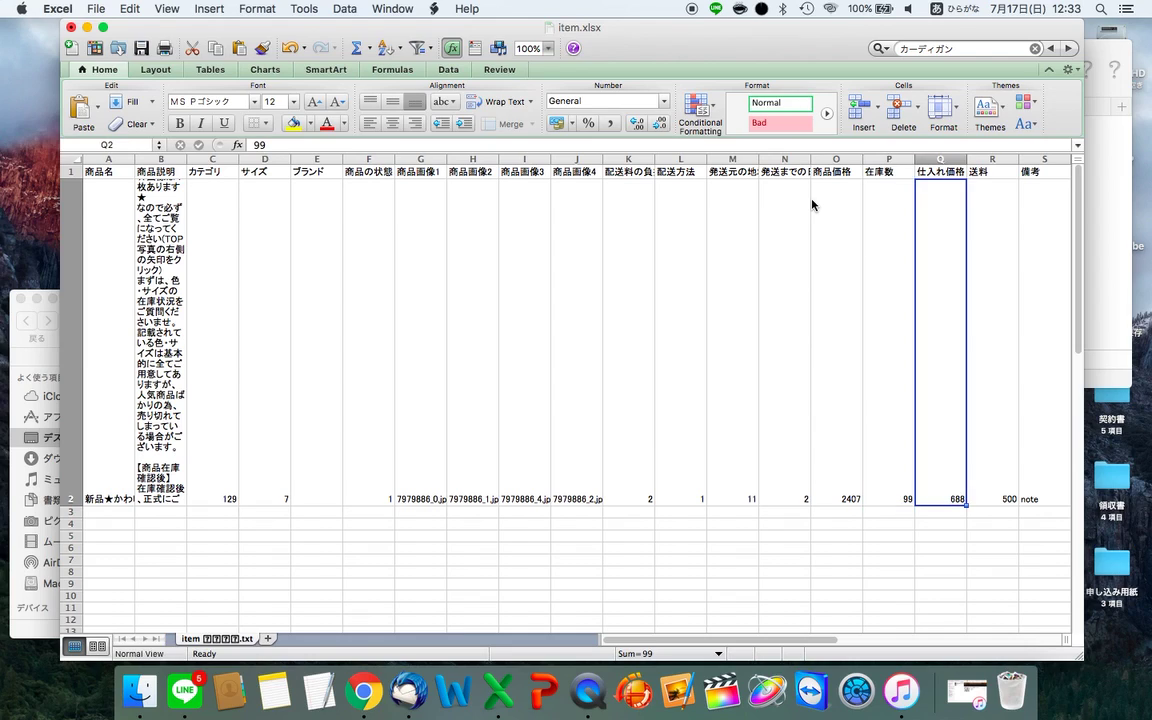
key(Right)
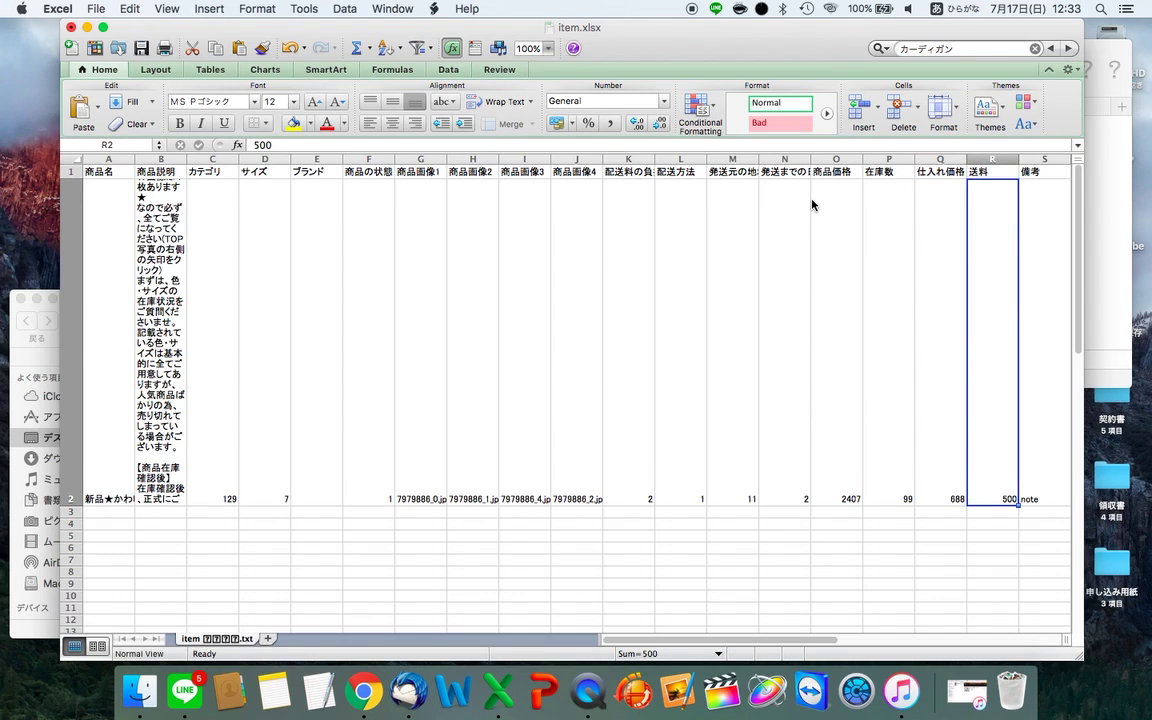
key(Left)
key(Left)
key(Left)
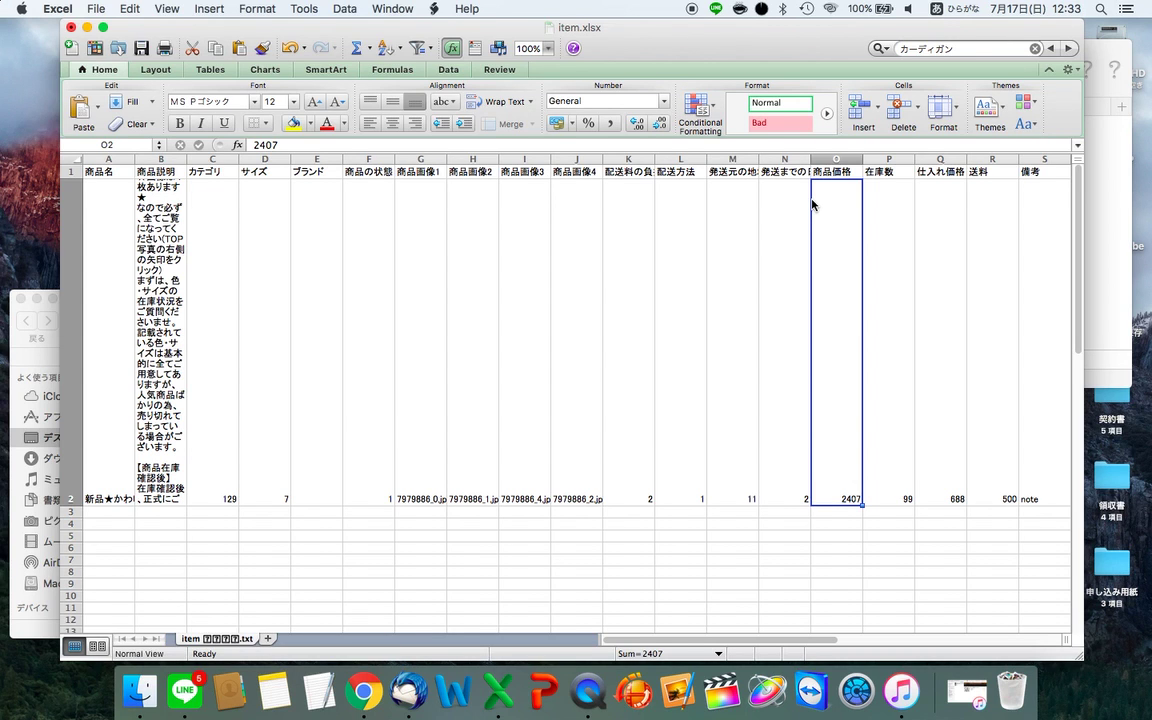
key(super+Tab)
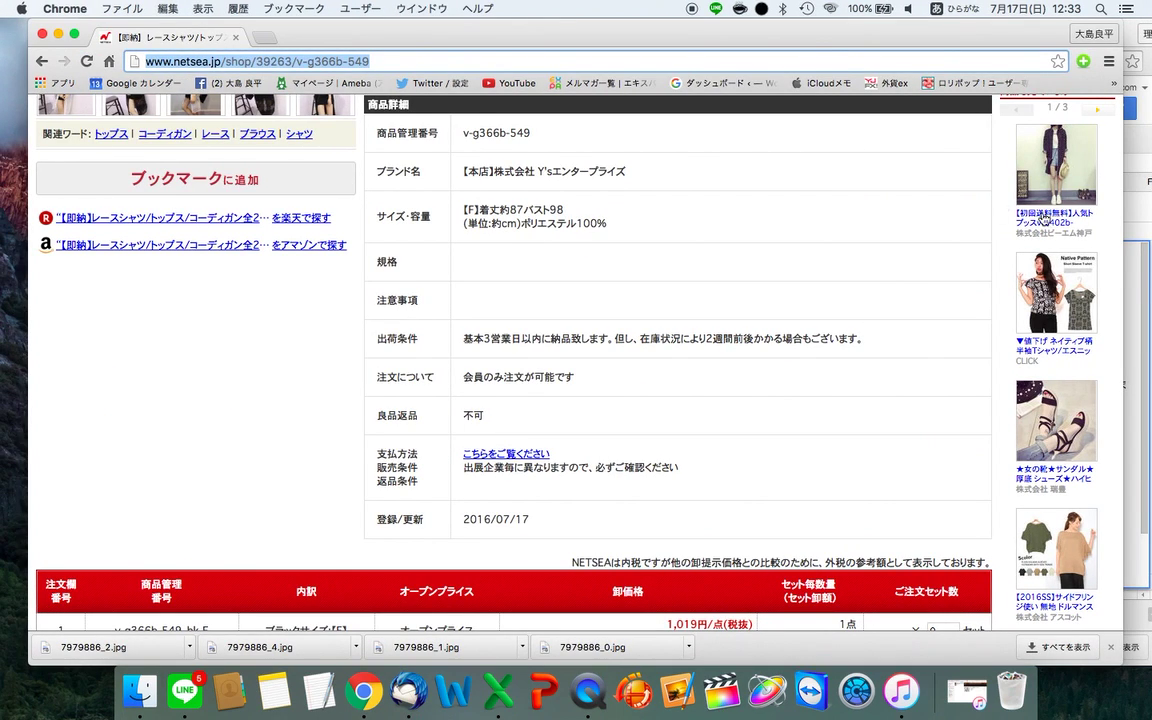
- Bring up the 販売価格自動計算 price calculator sheet in Google Sheets
click(1135, 245)
click(488, 611)
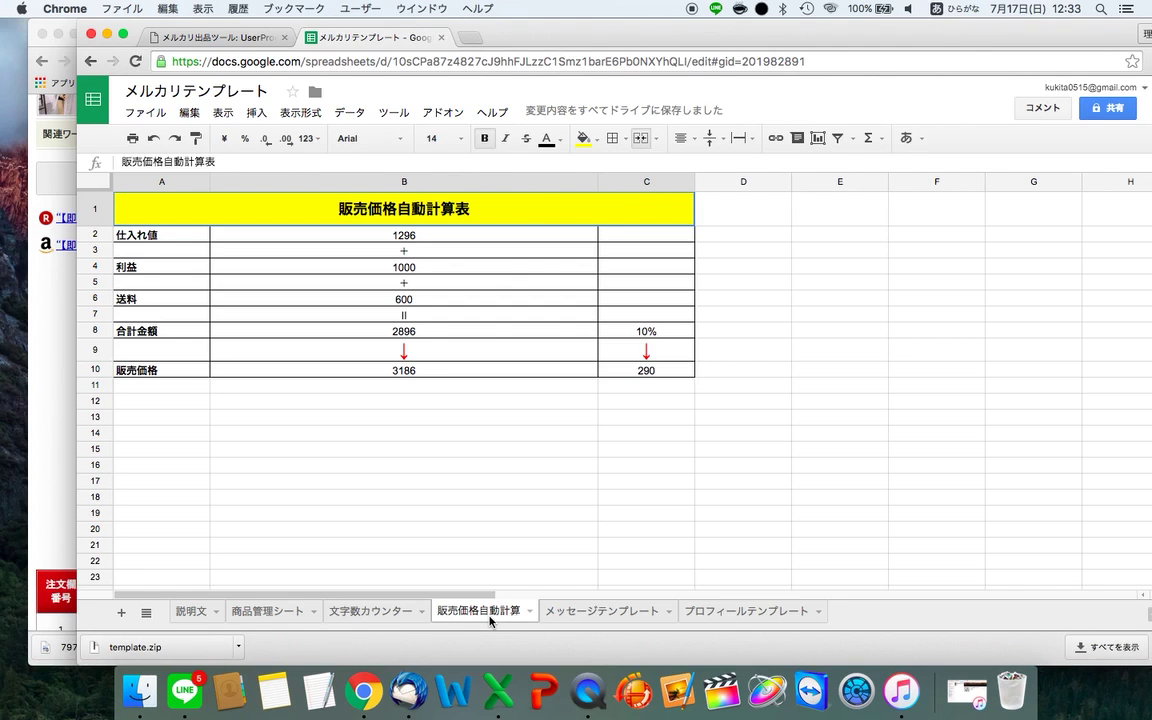
click(237, 38)
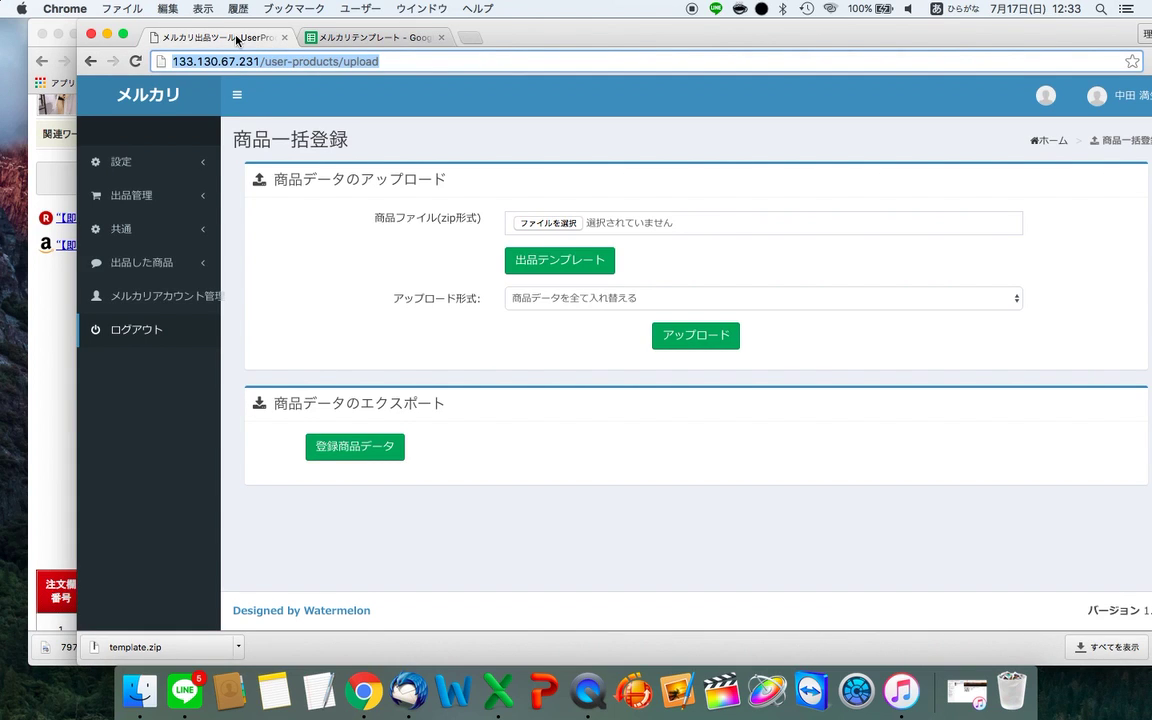
click(330, 40)
- Select the 1,100 yen tax-included wholesale price on the NETSEA listing
click(67, 339)
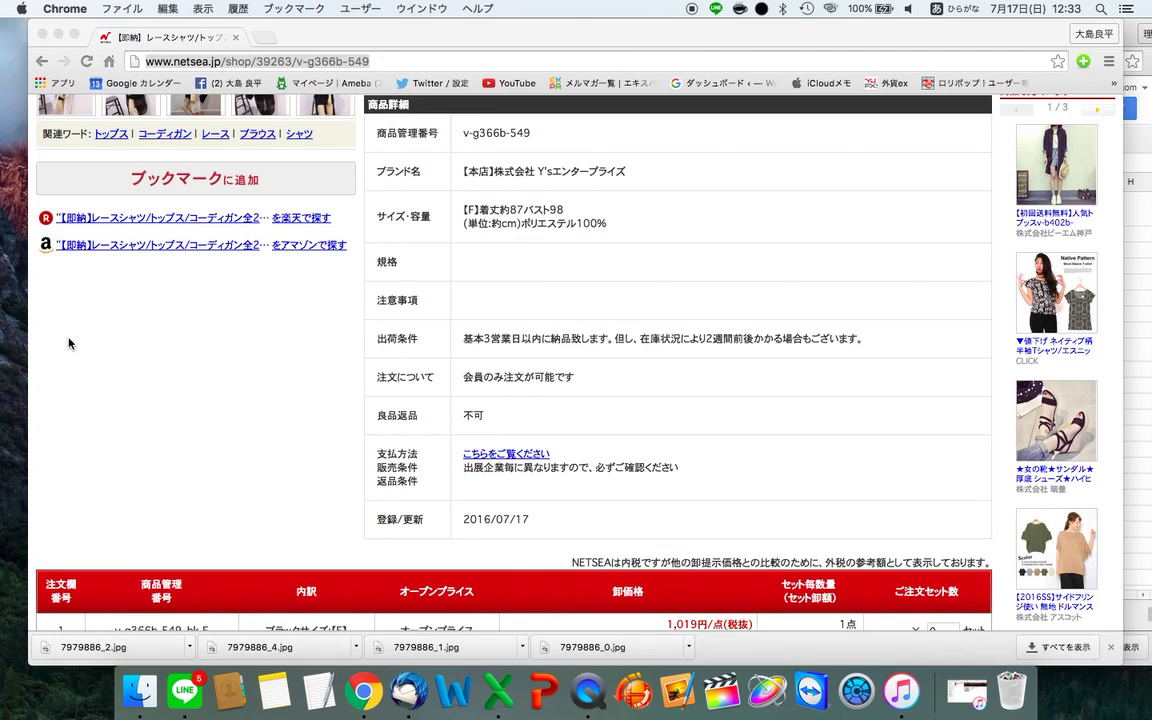
scroll(632, 218, up, 3)
scroll(632, 218, down, 10)
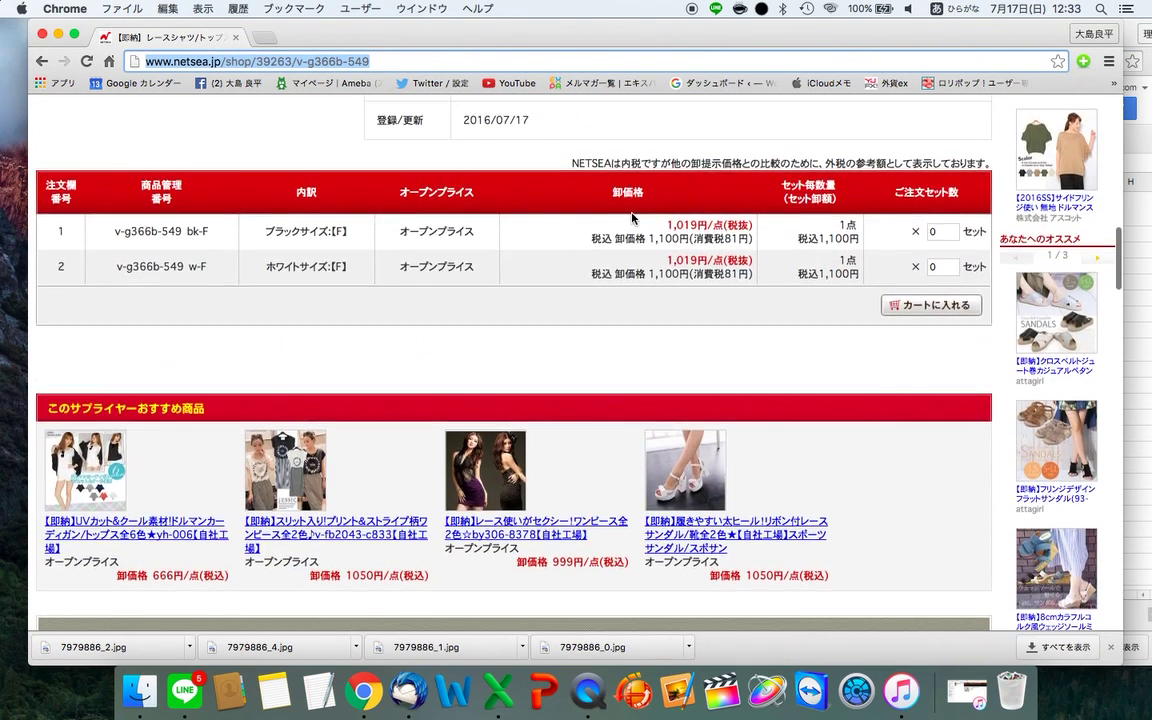
scroll(632, 218, up, 1)
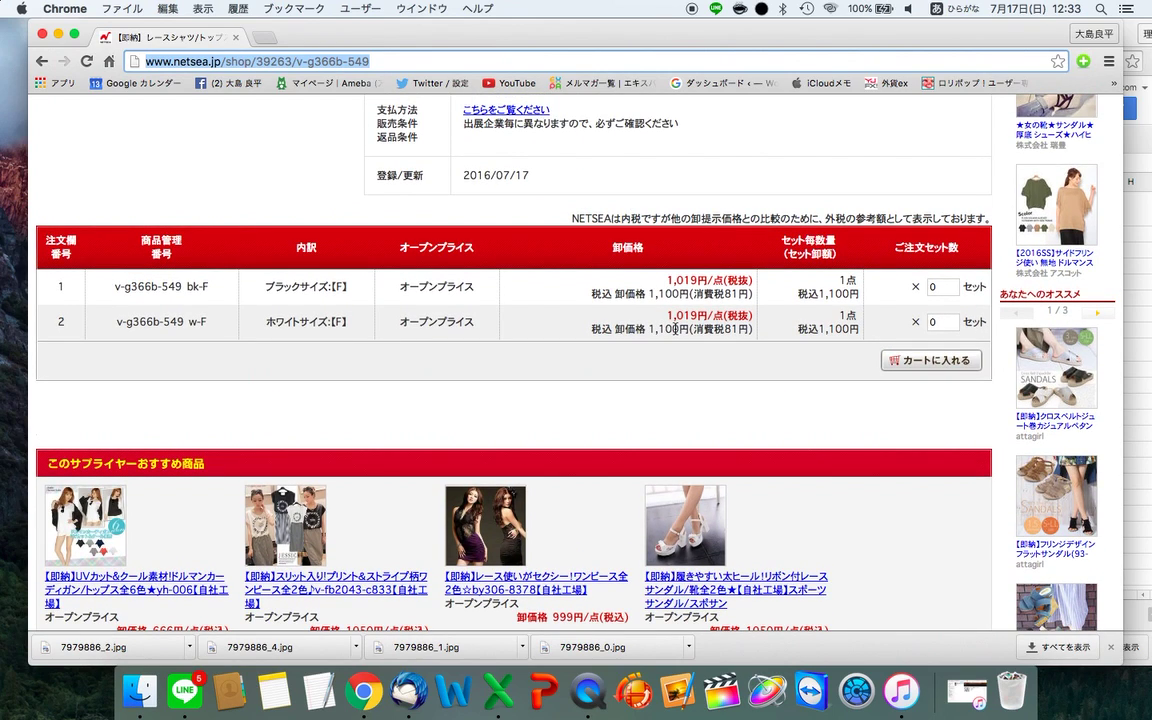
double_click(668, 329)
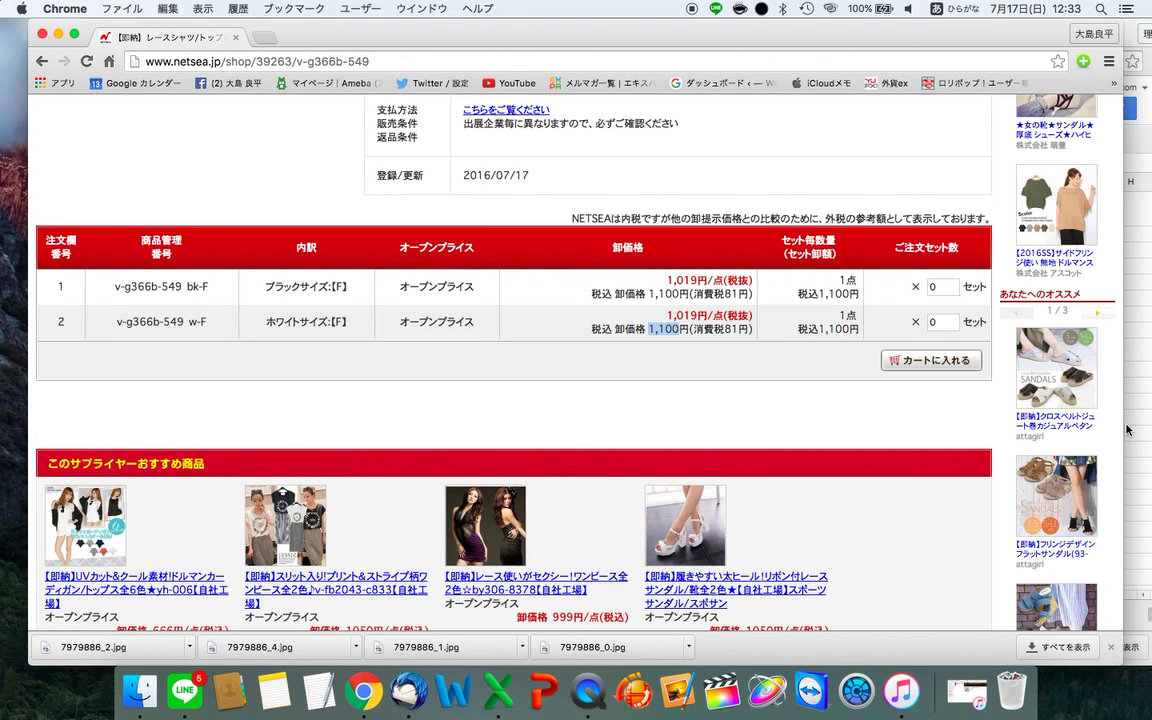
key(super+grave)
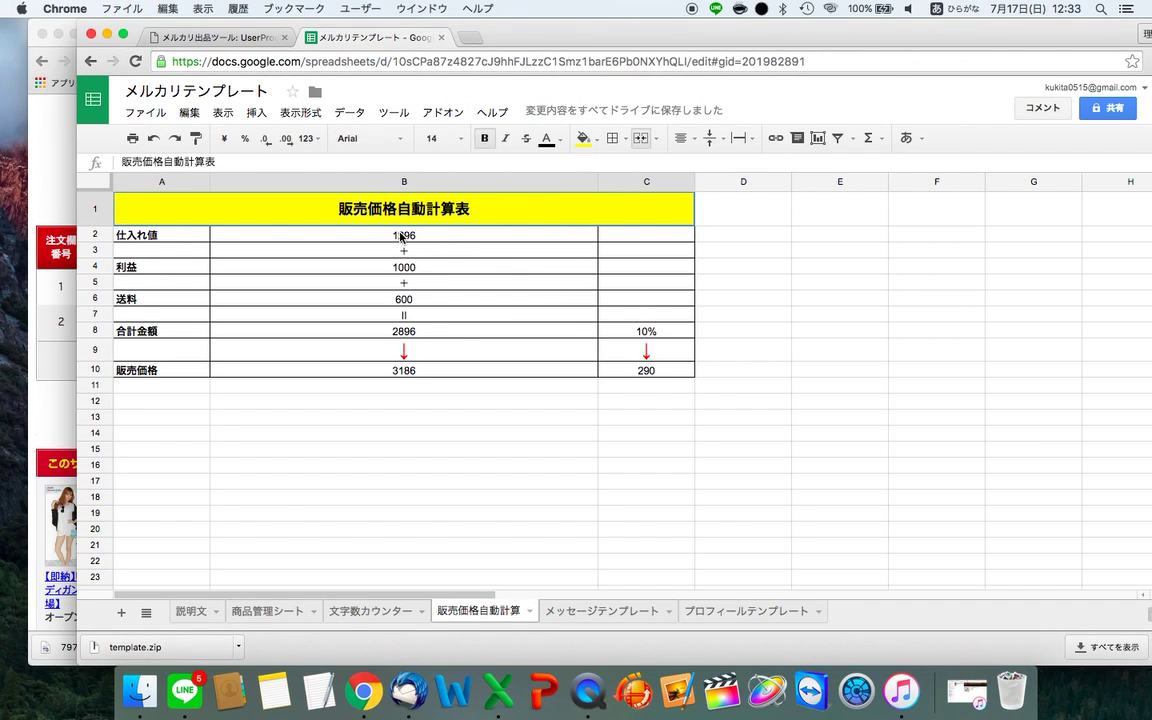
- Enter 1100 as the calculator's purchase cost in B2
click(408, 235)
text(1100)
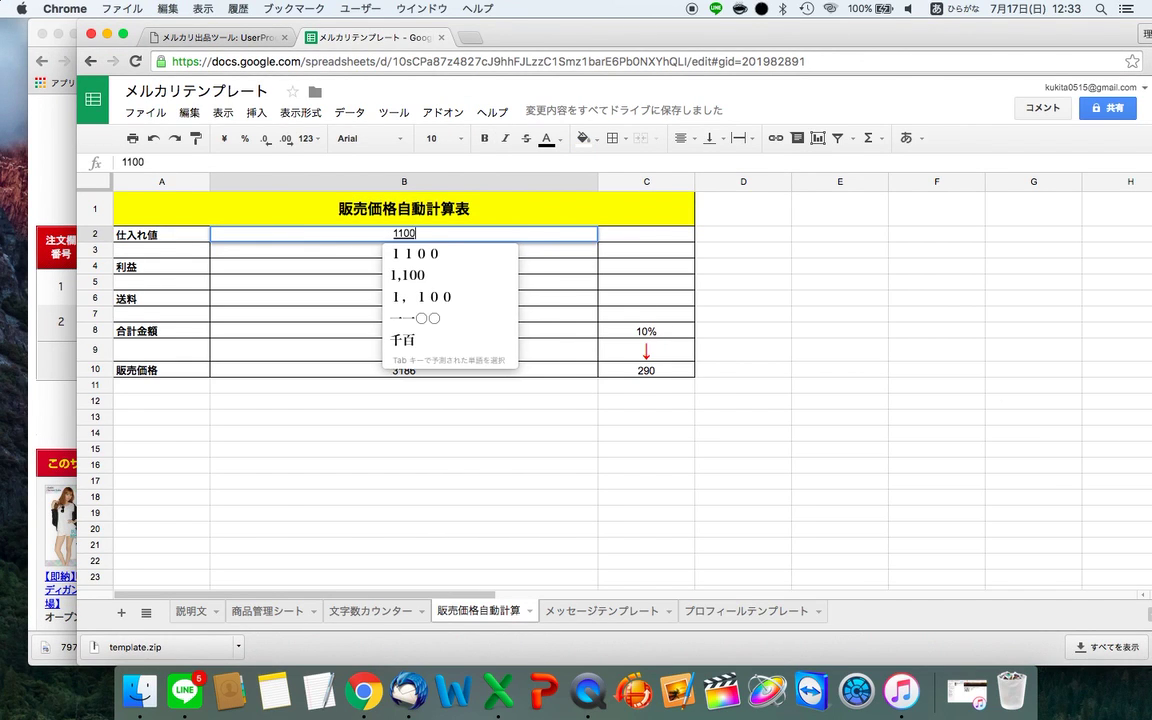
key(Return)
key(Return)
click(404, 267)
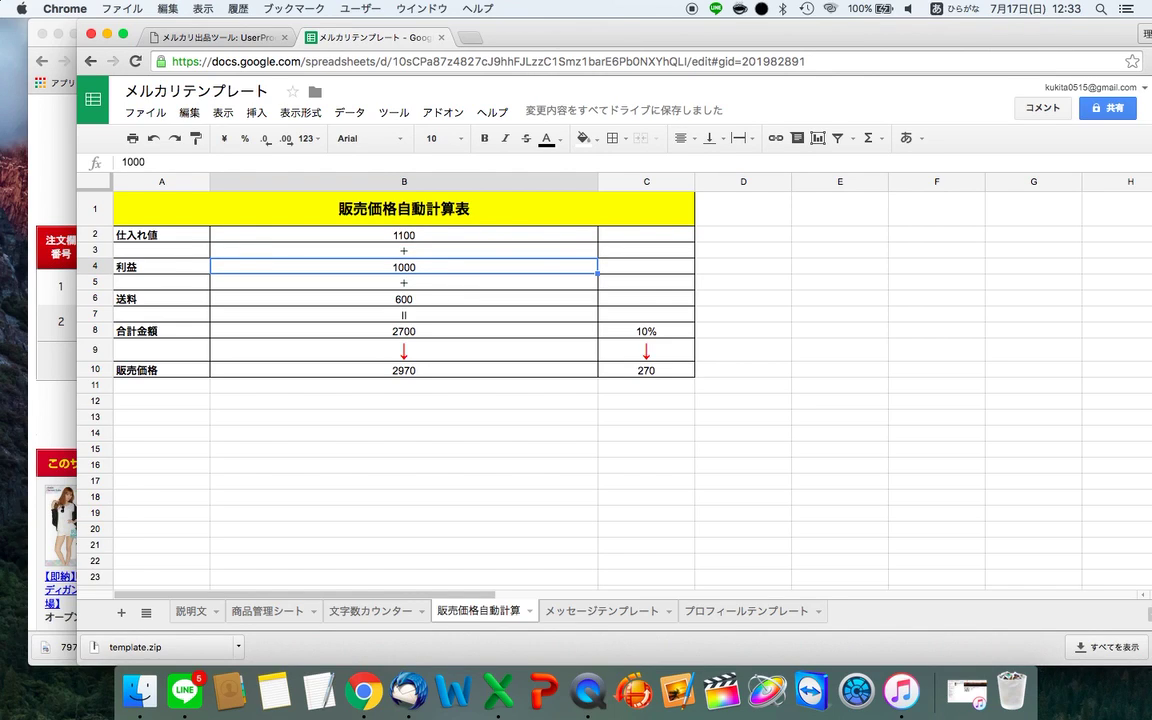
key(Down)
key(Down)
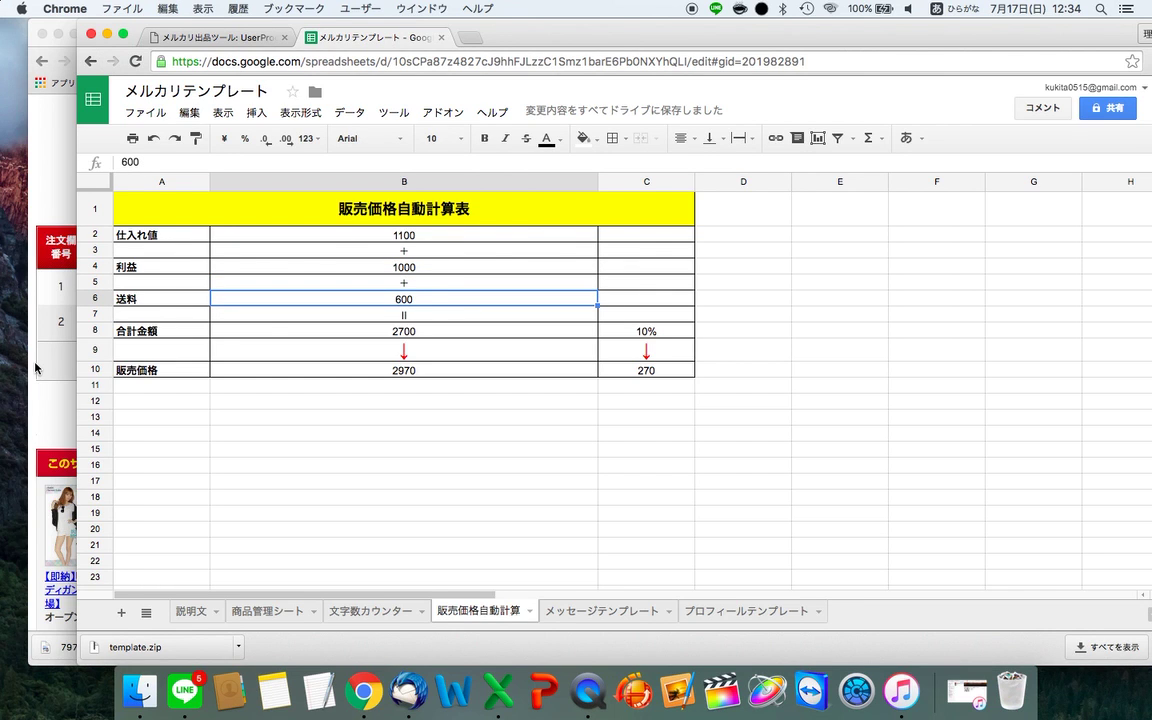
- Check NETSEA's shipping table, enter 648 shipping in B6, and verify the 3023 sale price
click(31, 328)
scroll(397, 389, down, 10)
scroll(397, 389, down, 3)
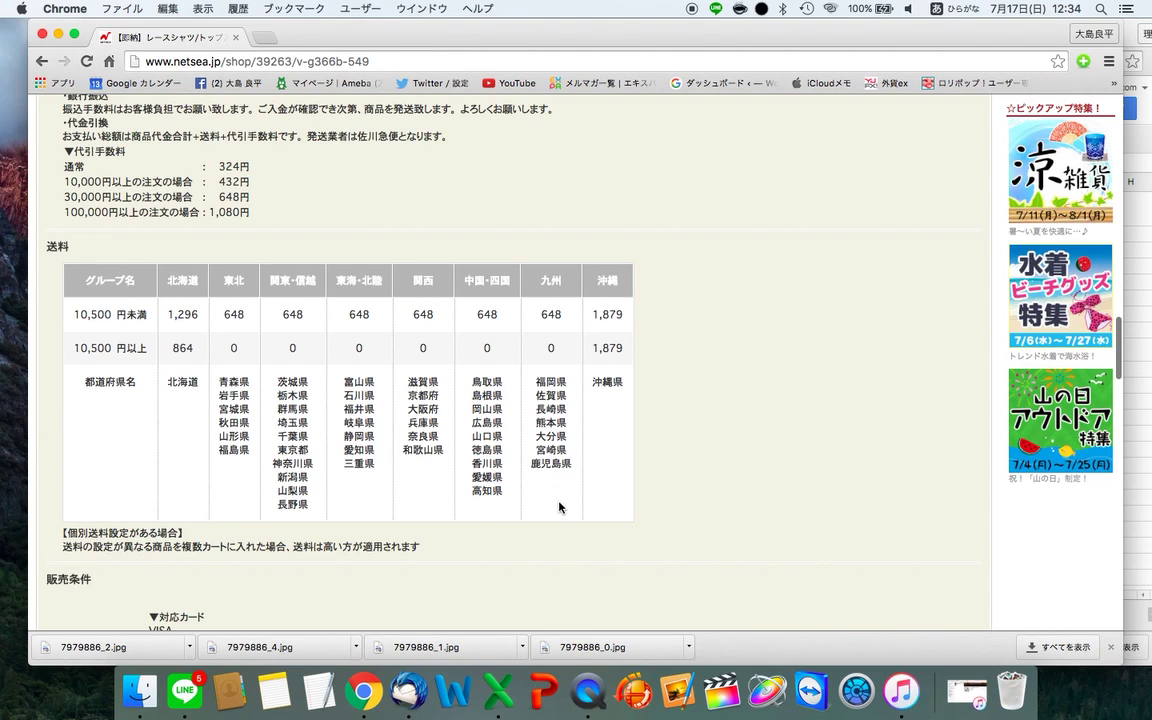
click(1135, 327)
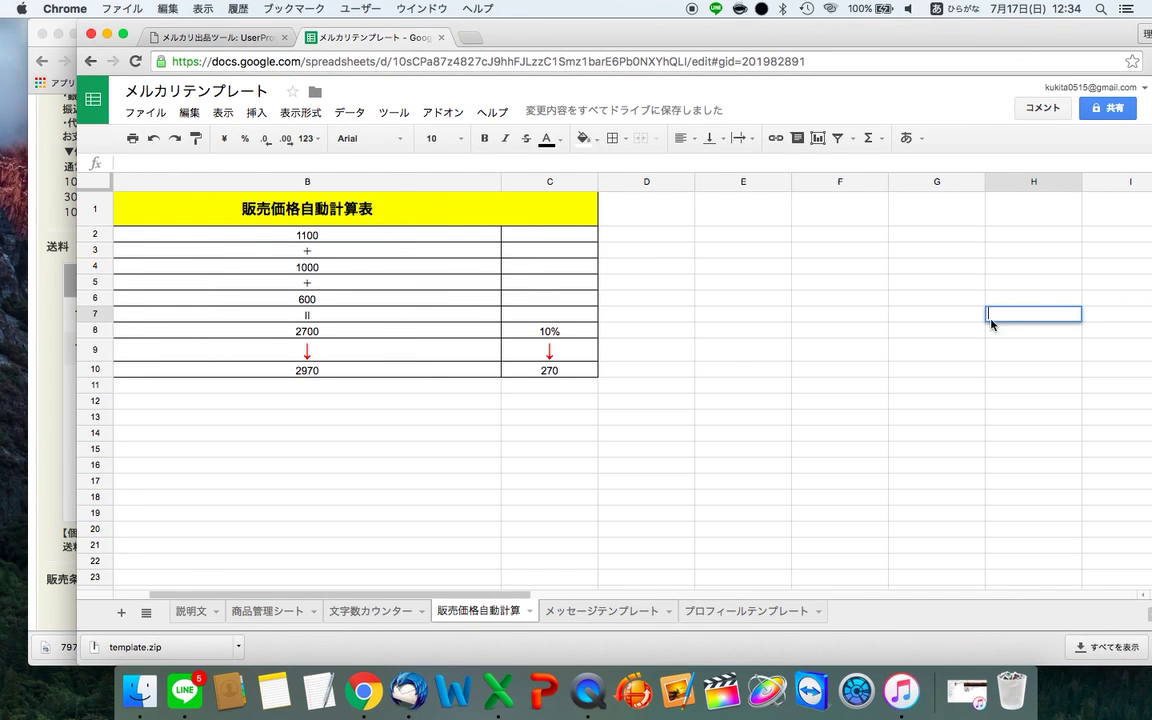
click(446, 302)
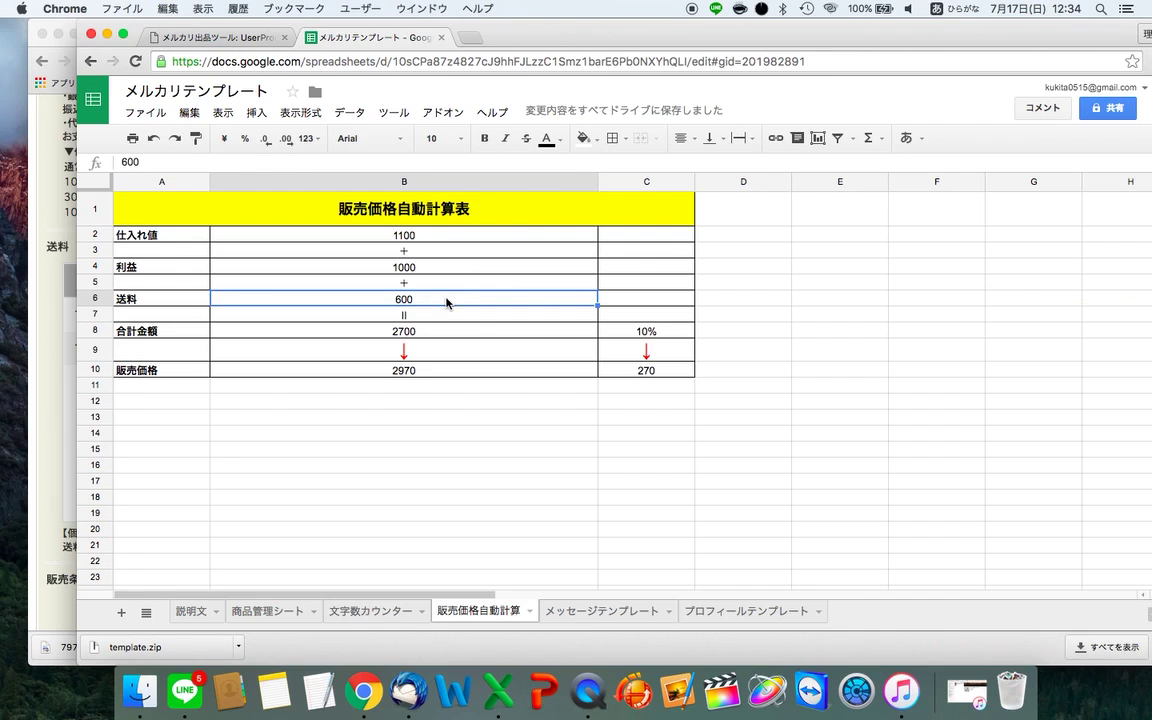
text(648)
key(Return)
key(Return)
click(404, 330)
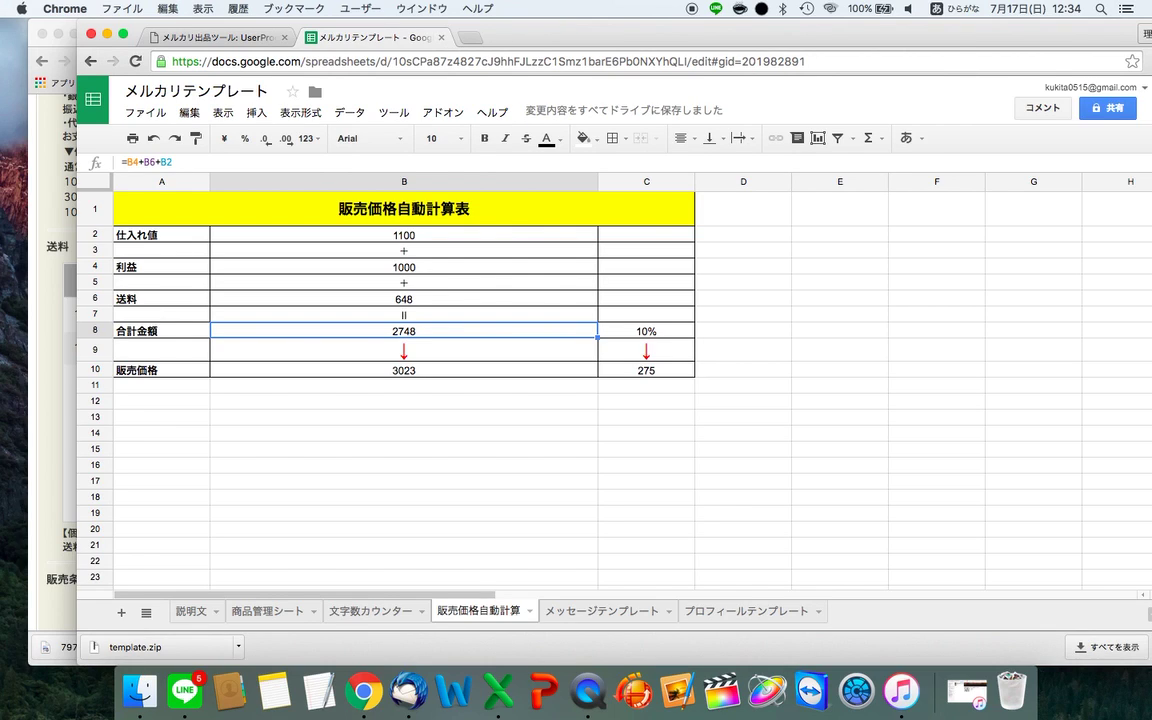
click(404, 370)
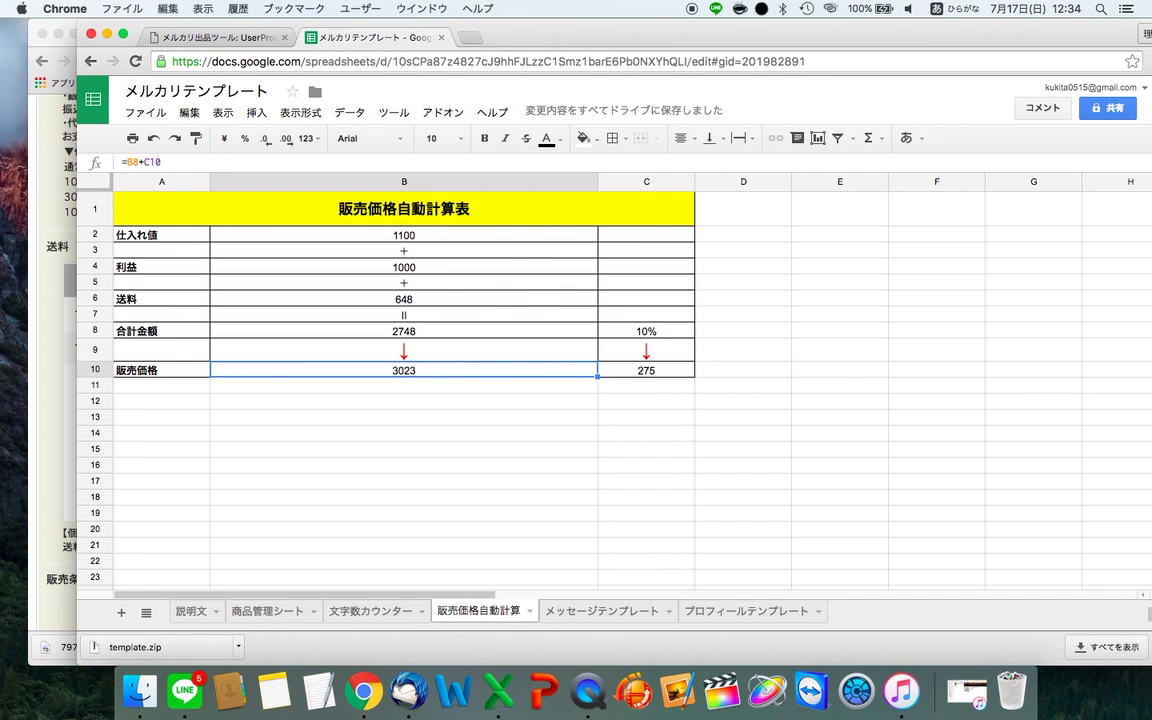
key(super+Tab)
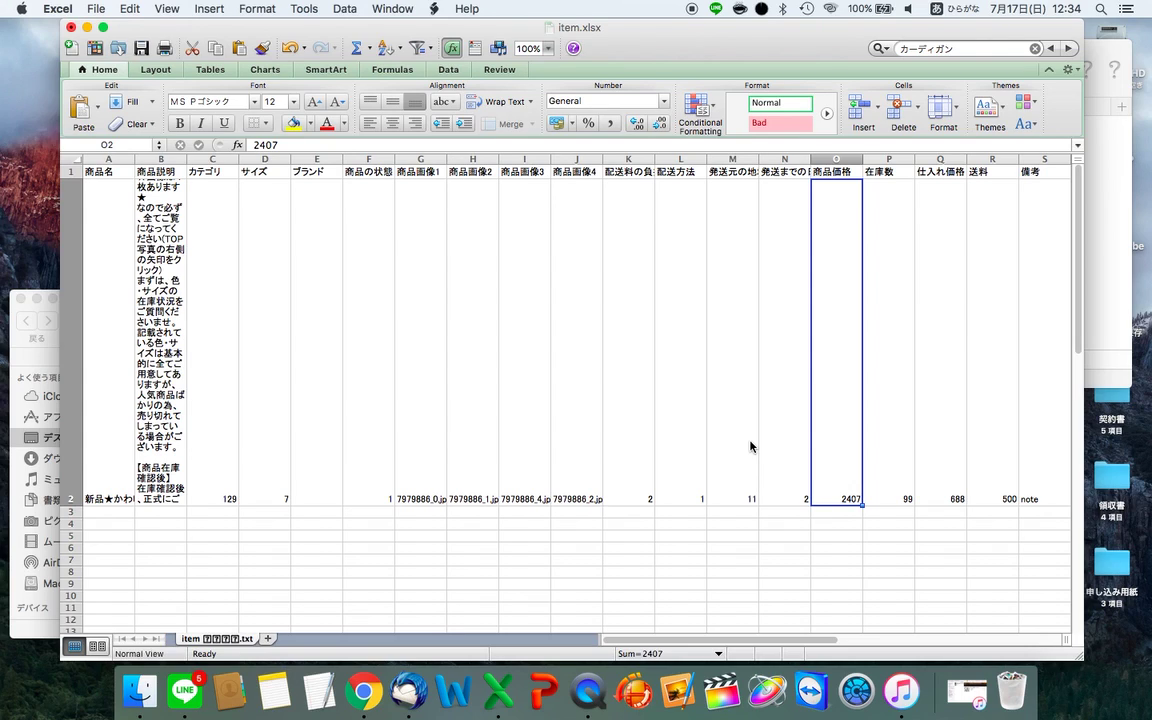
- Enter 3023 as the item price in O2
text(3023)
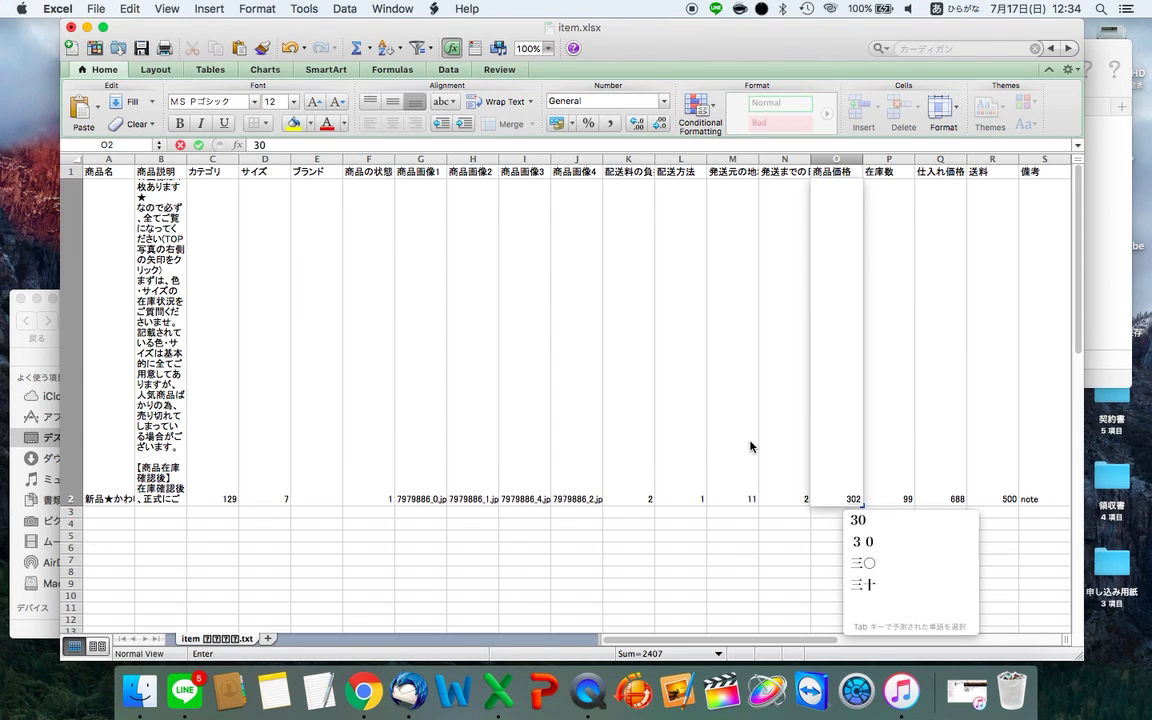
key(Return)
key(Return)
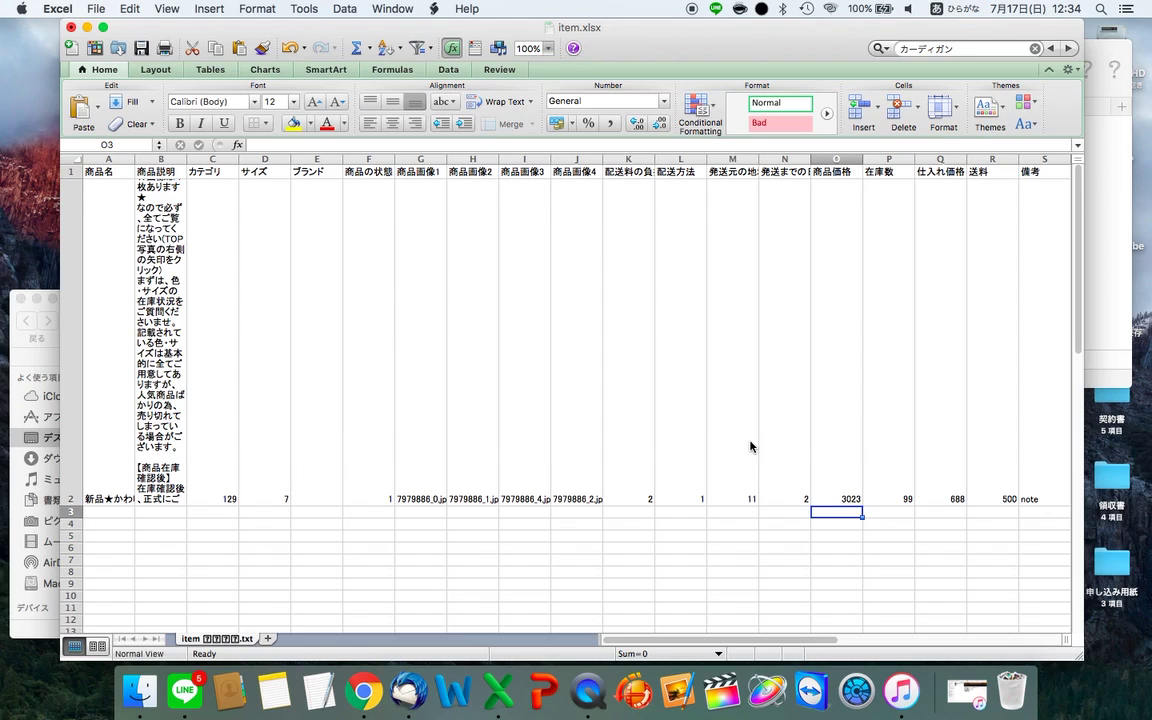
key(Up)
key(Right)
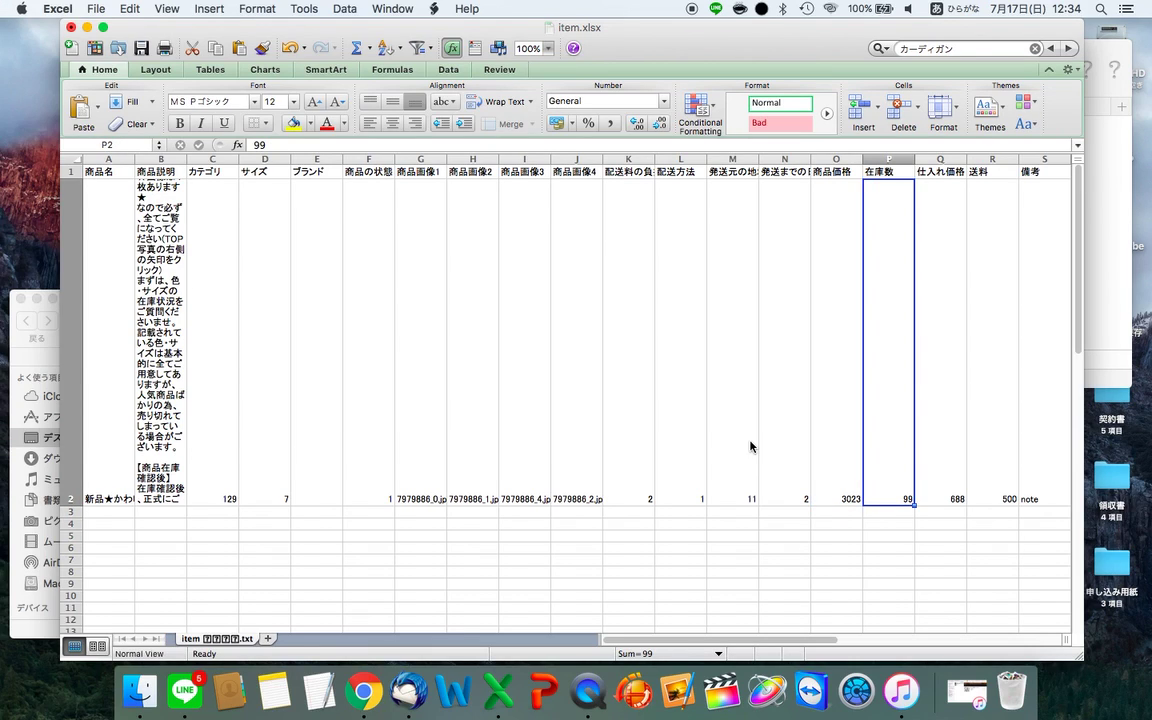
key(Right)
- Enter purchase price 1100 in Q2 and shipping 648 in R2, checking the calculator
key(super+Tab)
key(super+Tab)
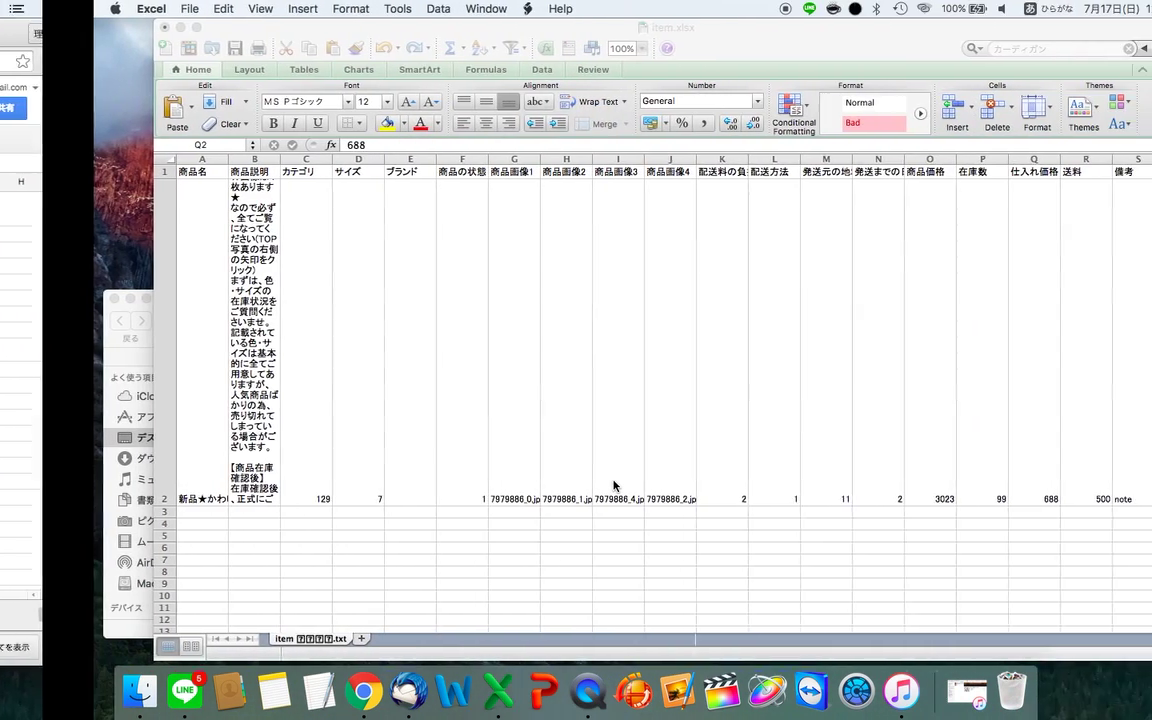
text(1100)
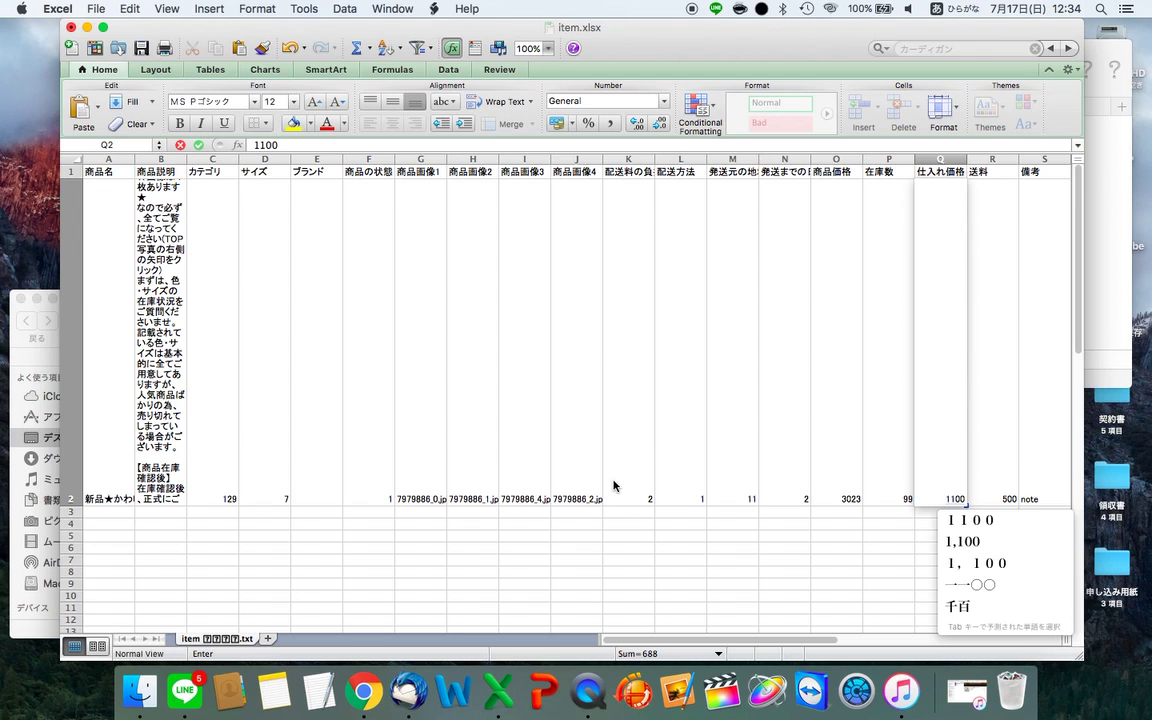
key(Return)
key(Return)
key(Up)
key(Right)
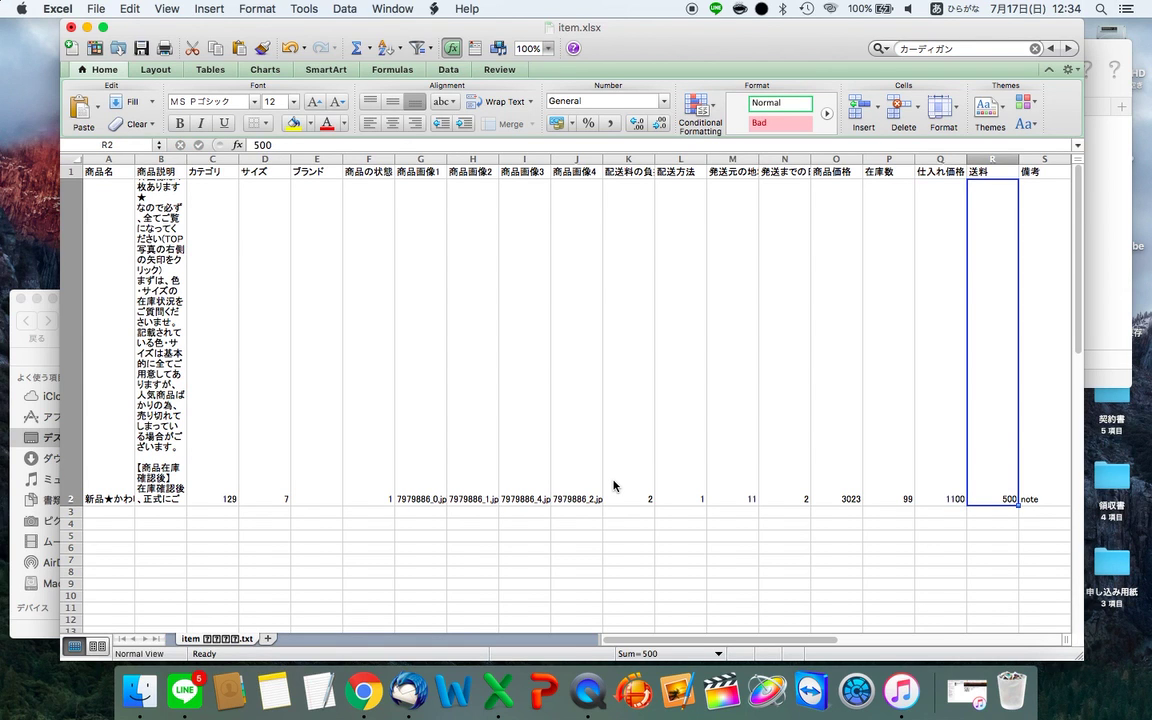
key(super+Tab)
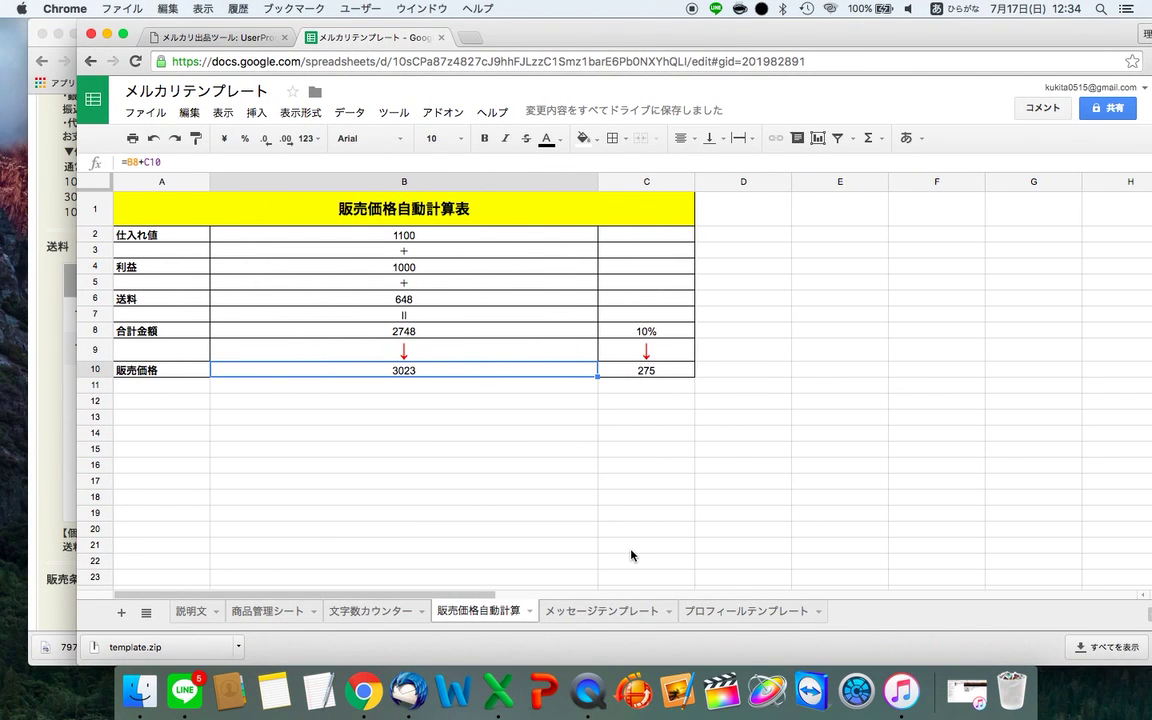
key(super+Tab)
text(648)
key(Return)
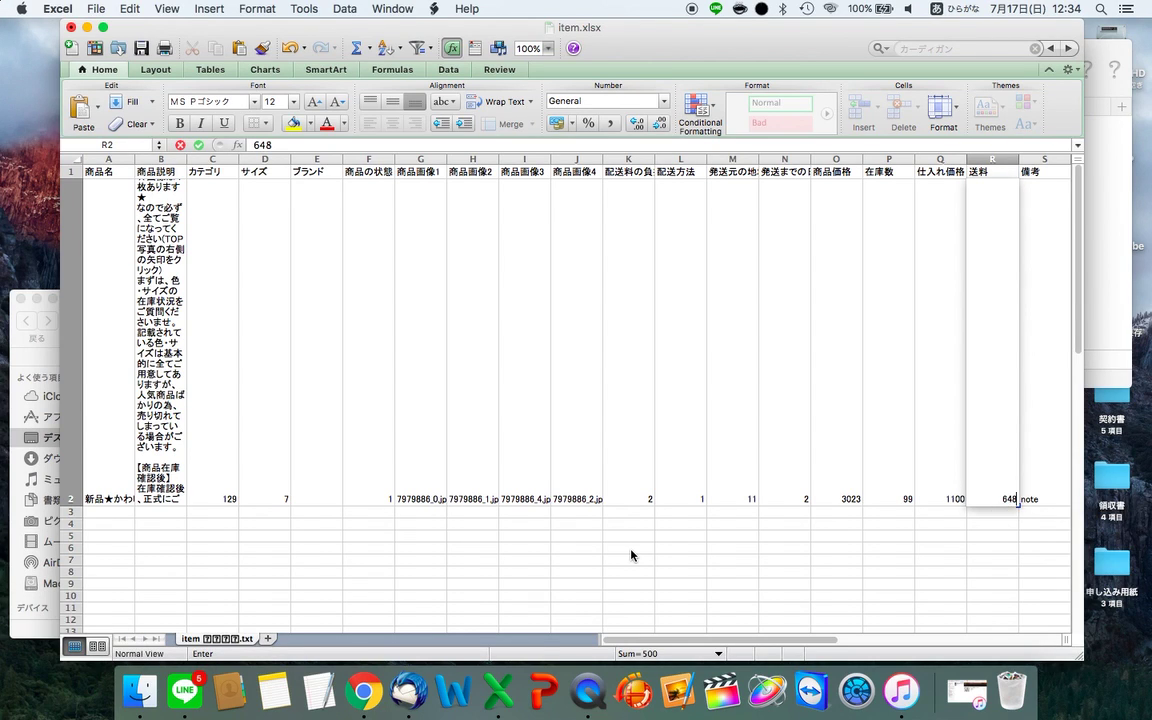
key(Return)
click(417, 419)
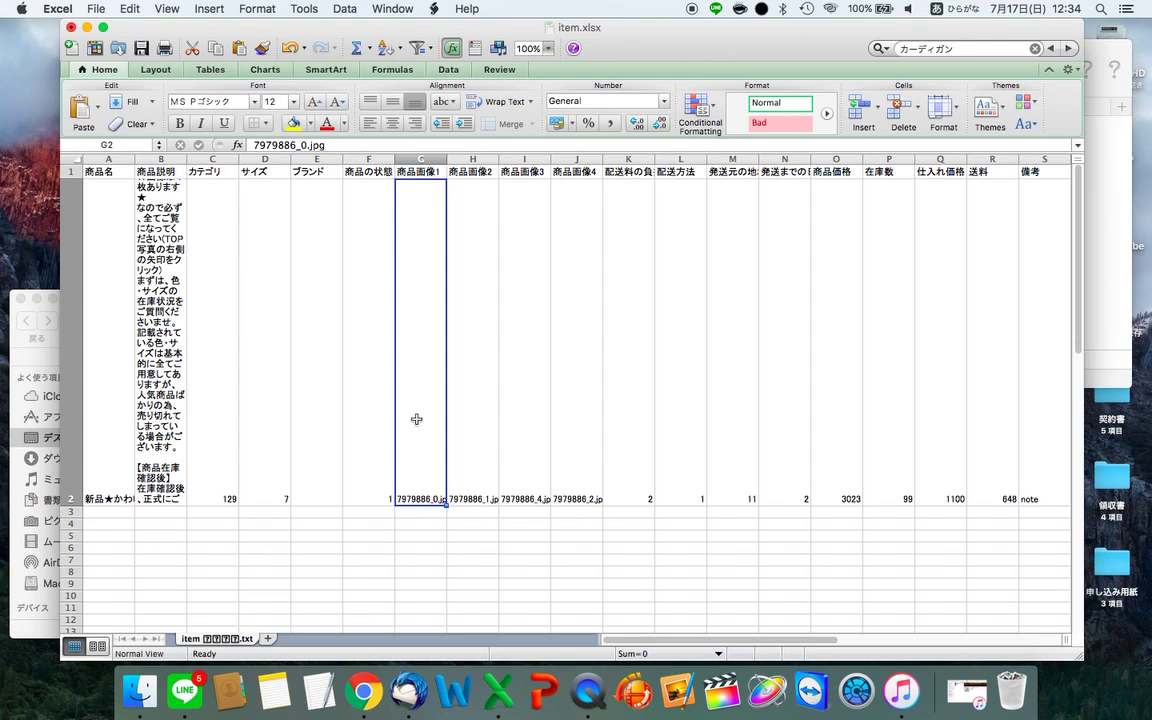
- Bring up the Save As dialog for item.xlsx from the File menu
click(228, 500)
click(96, 8)
mouse_move(152, 8)
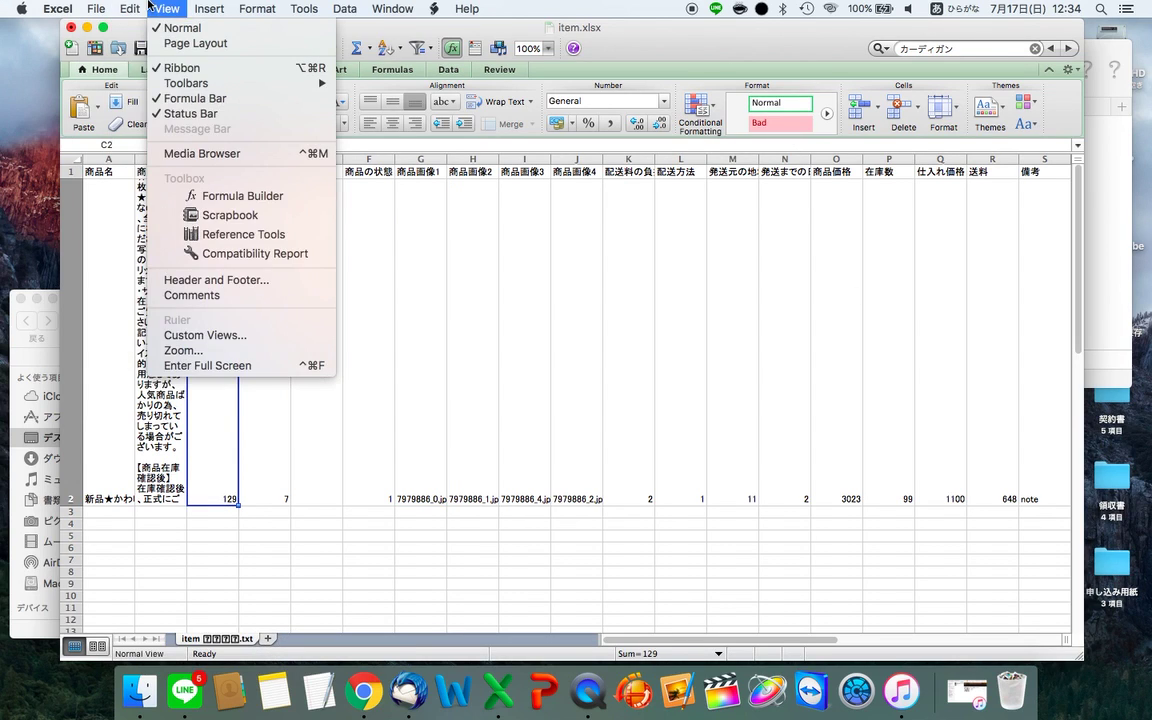
mouse_move(110, 6)
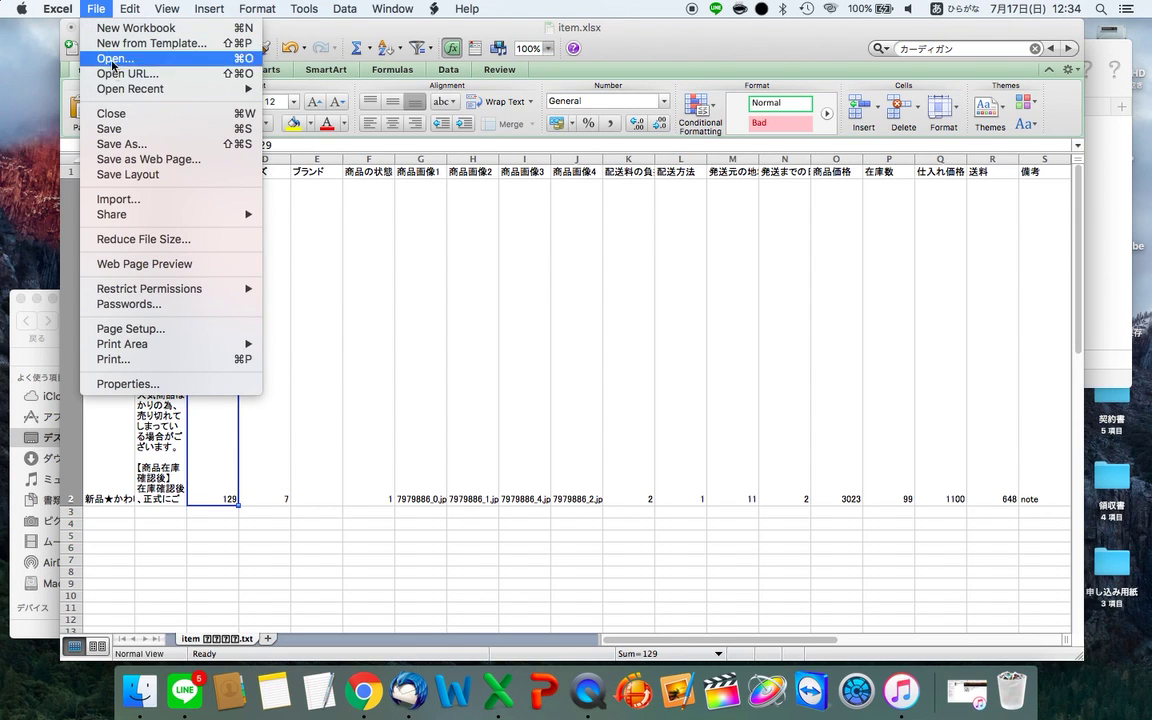
click(151, 145)
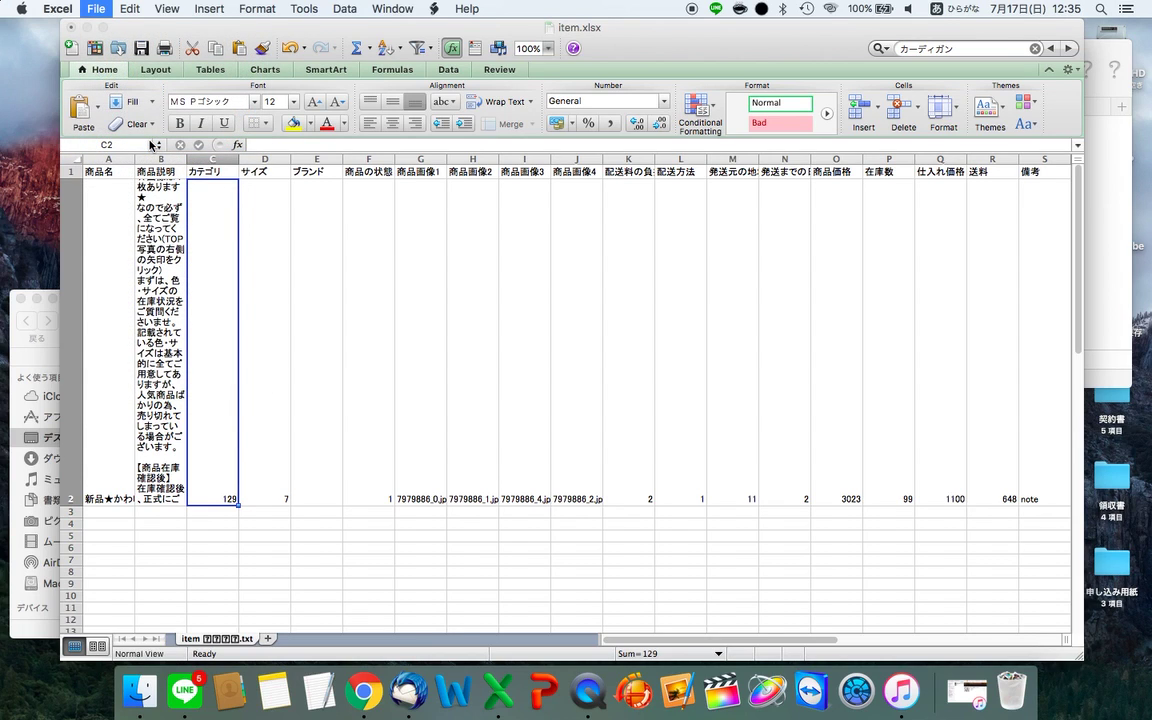
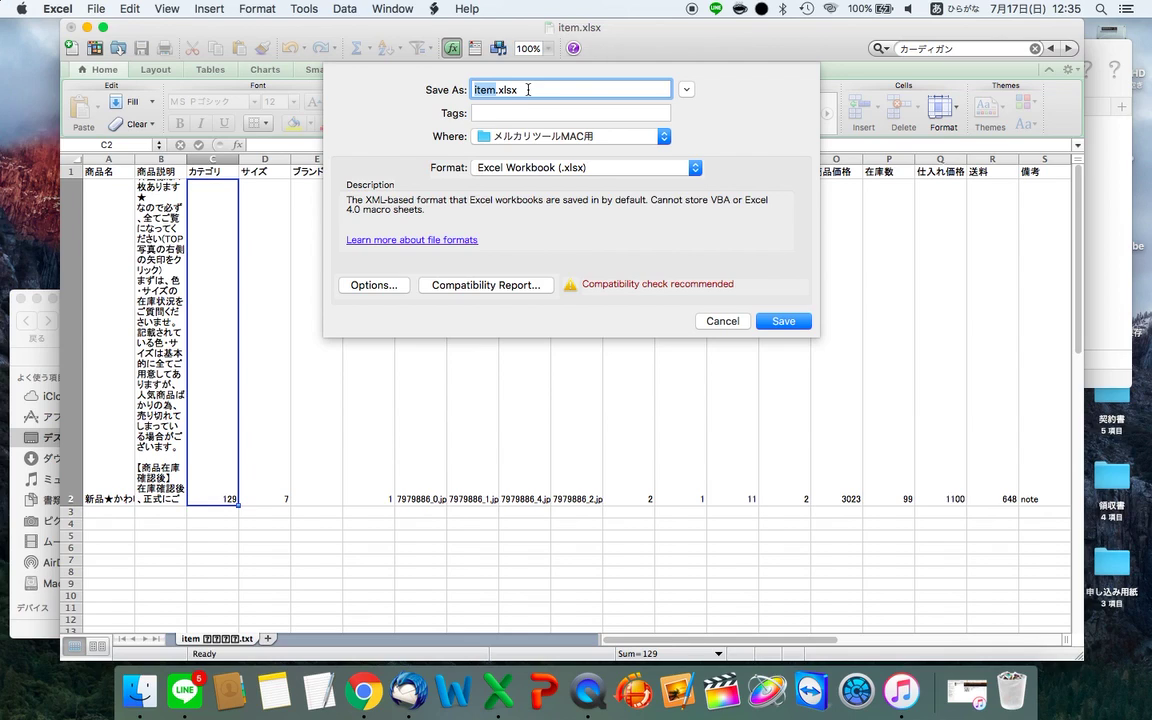
- Save the workbook as item.csv in Windows Comma Separated (.csv) format in メルカリツールMAC用
click(528, 90)
click(508, 167)
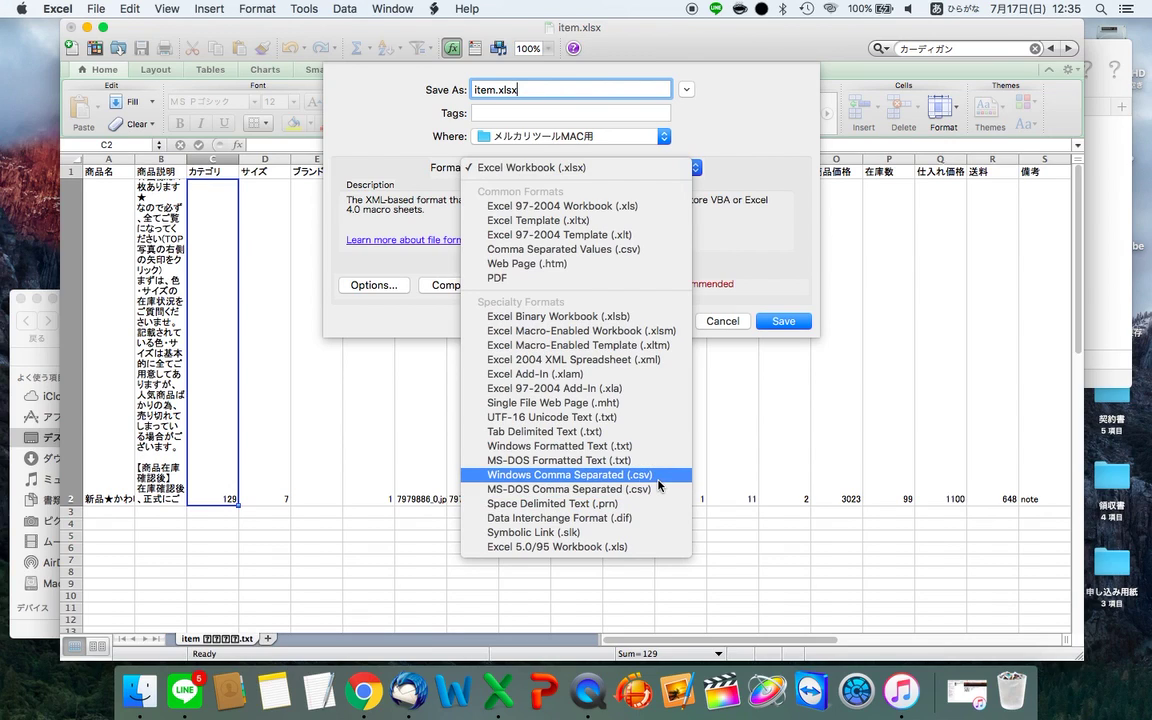
click(657, 476)
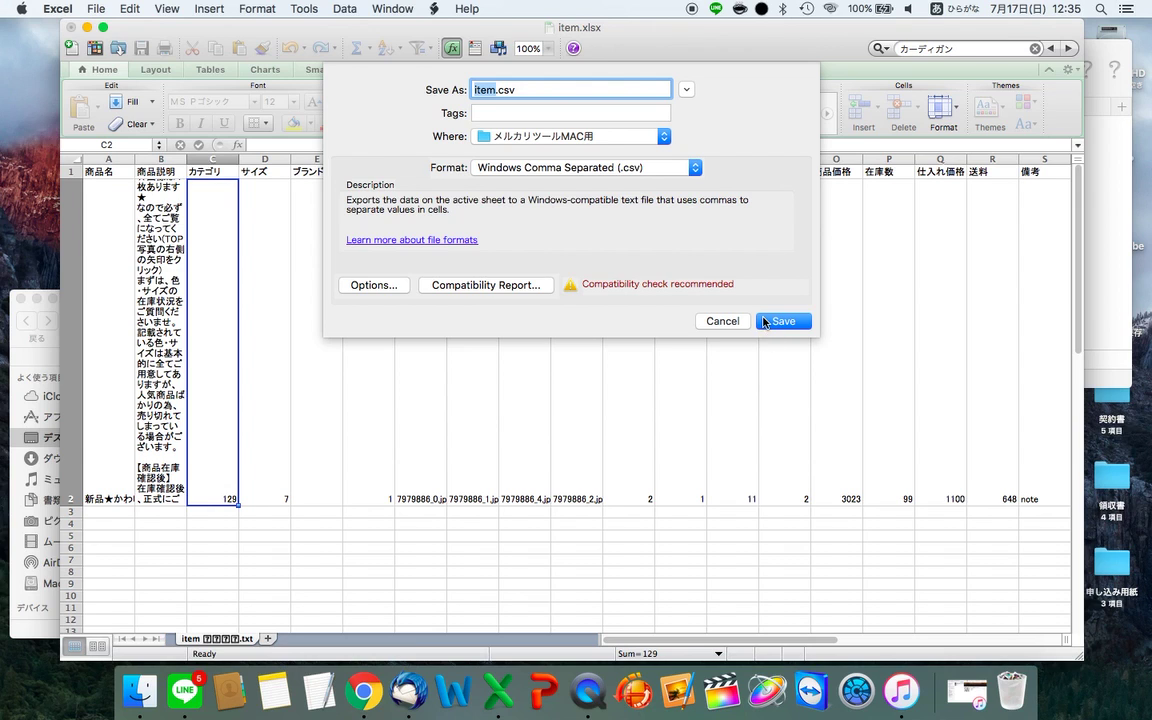
key(super+s)
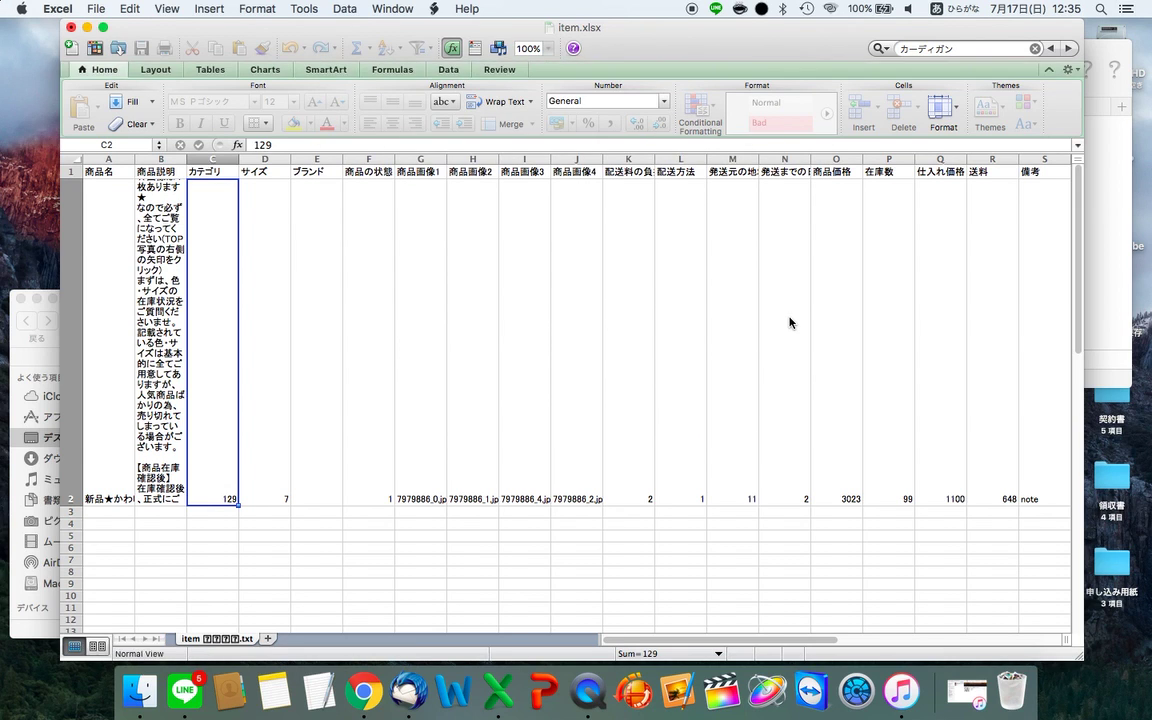
- Keep the CSV format, then look through the Downloads and Desktop folders in Finder
click(724, 397)
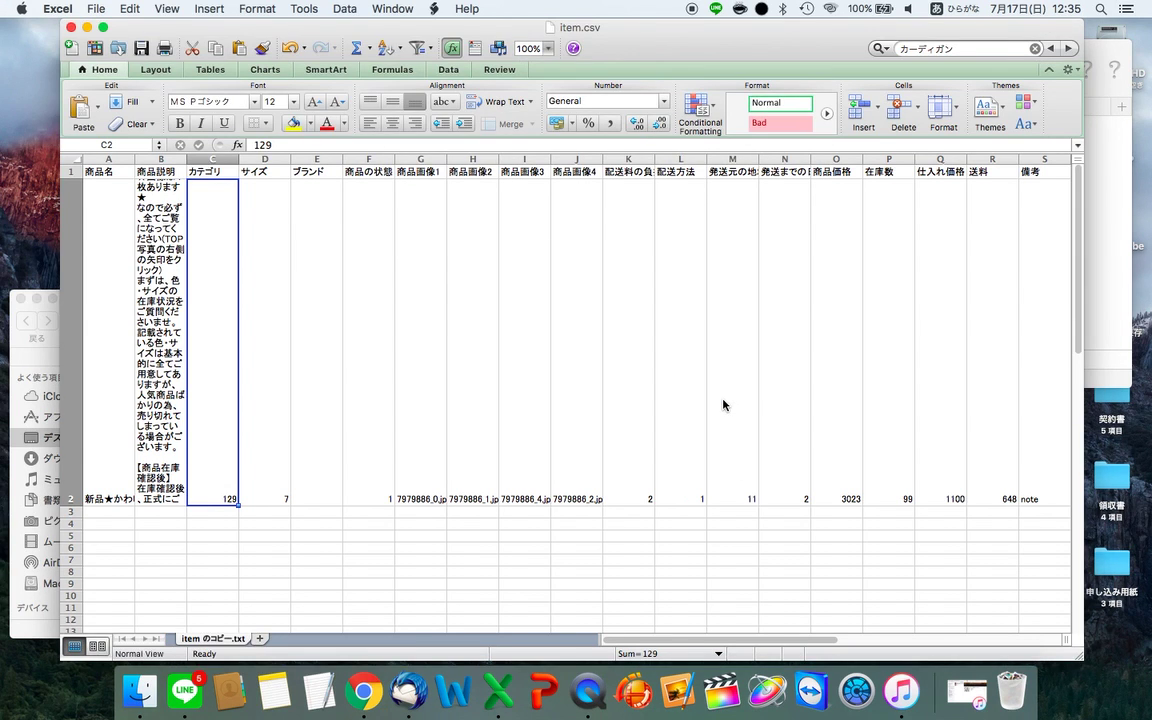
key(ctrl+Right)
key(ctrl+Right)
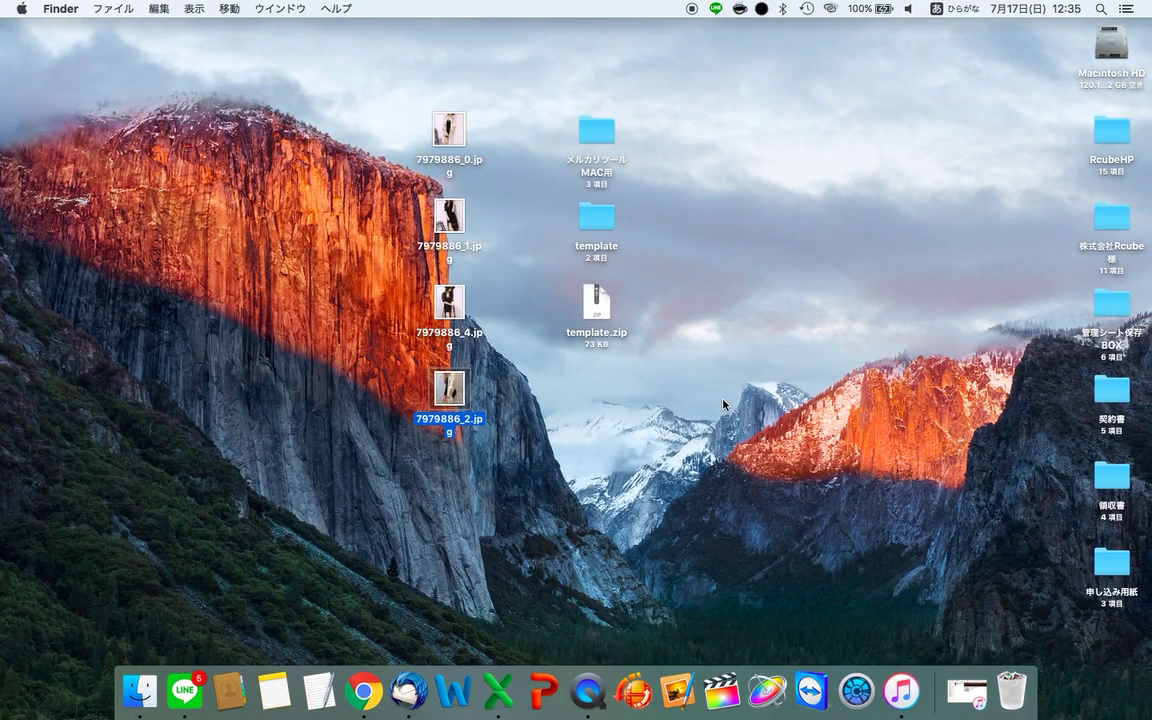
click(140, 688)
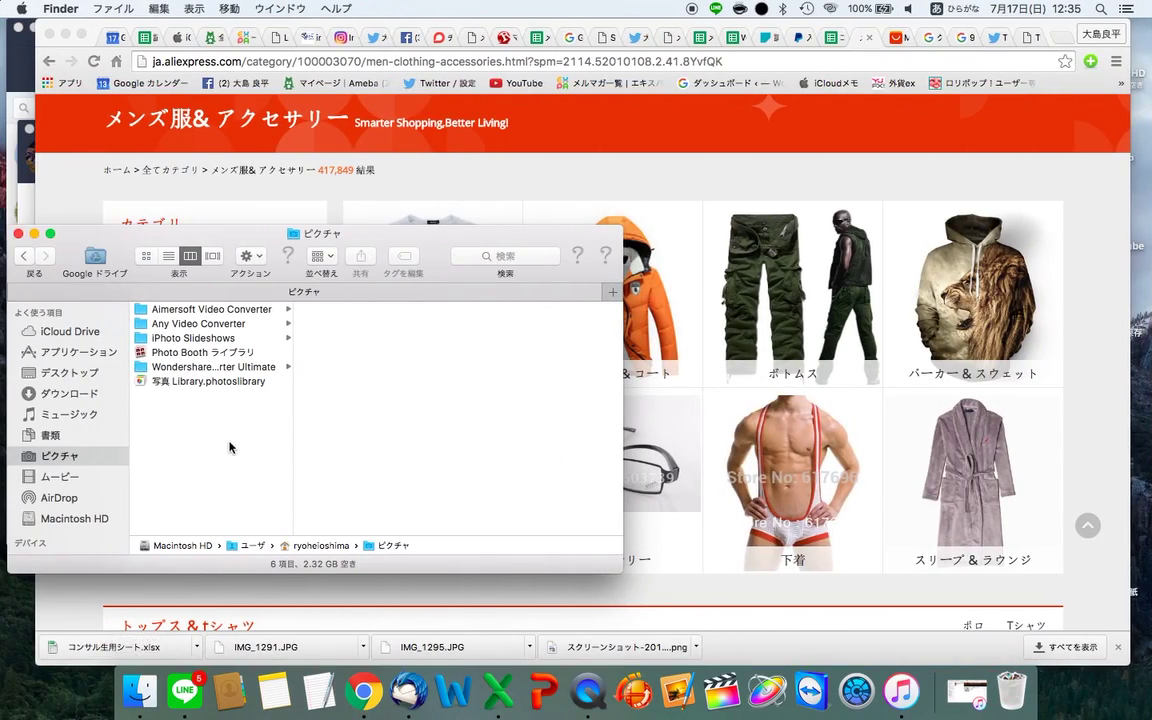
click(68, 393)
click(67, 378)
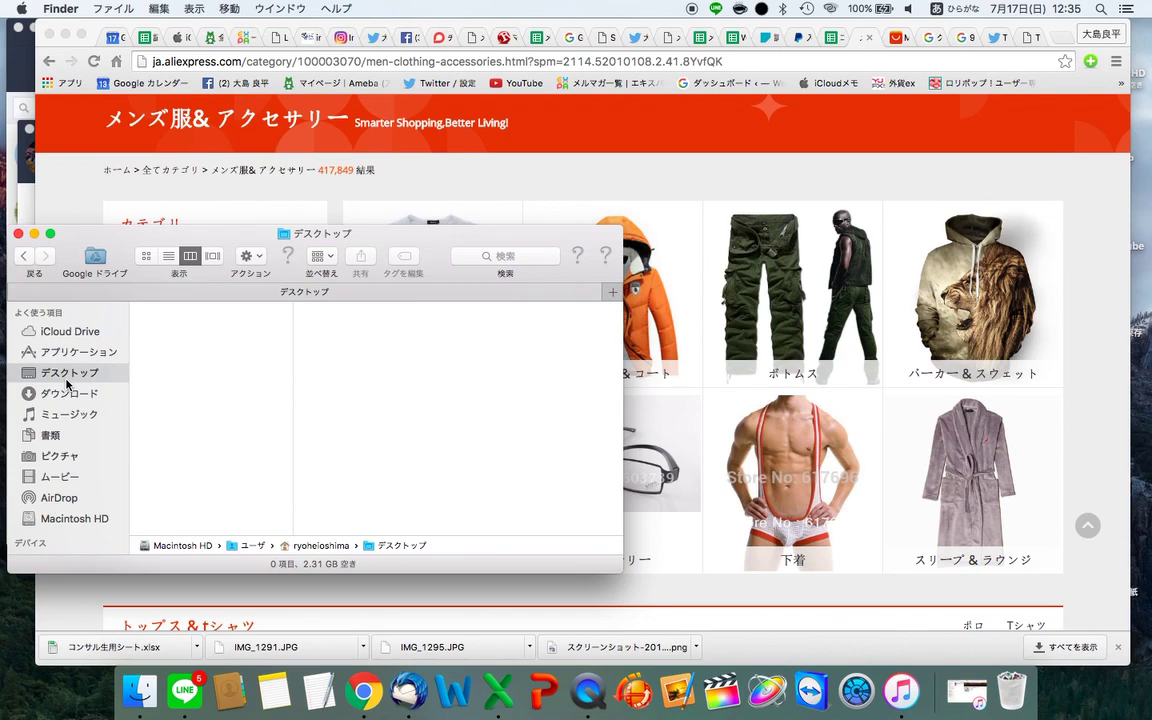
scroll(154, 395, down, 3)
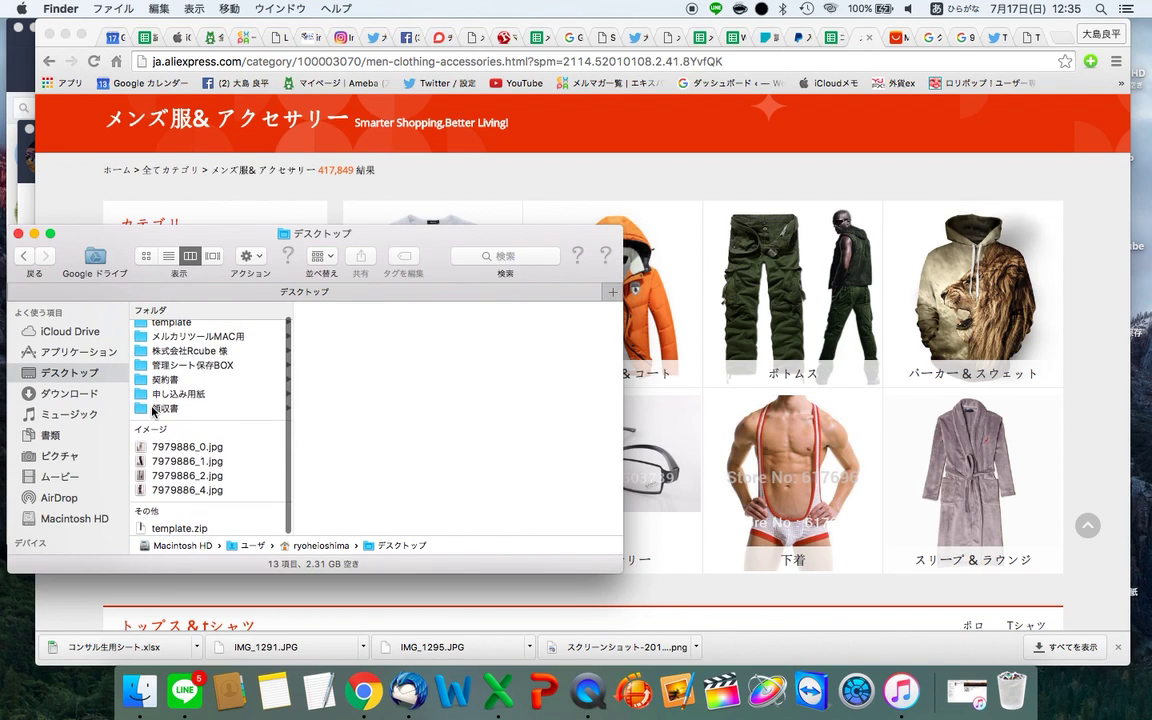
click(18, 233)
key(F11)
key(ctrl+Right)
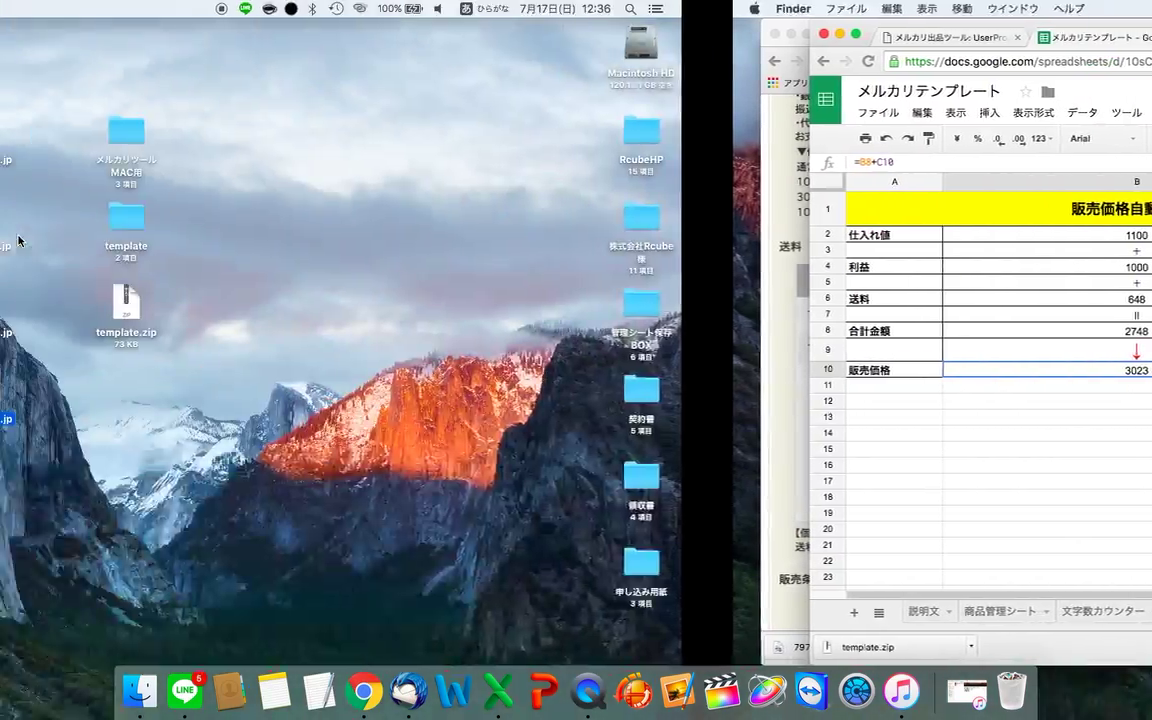
click(140, 690)
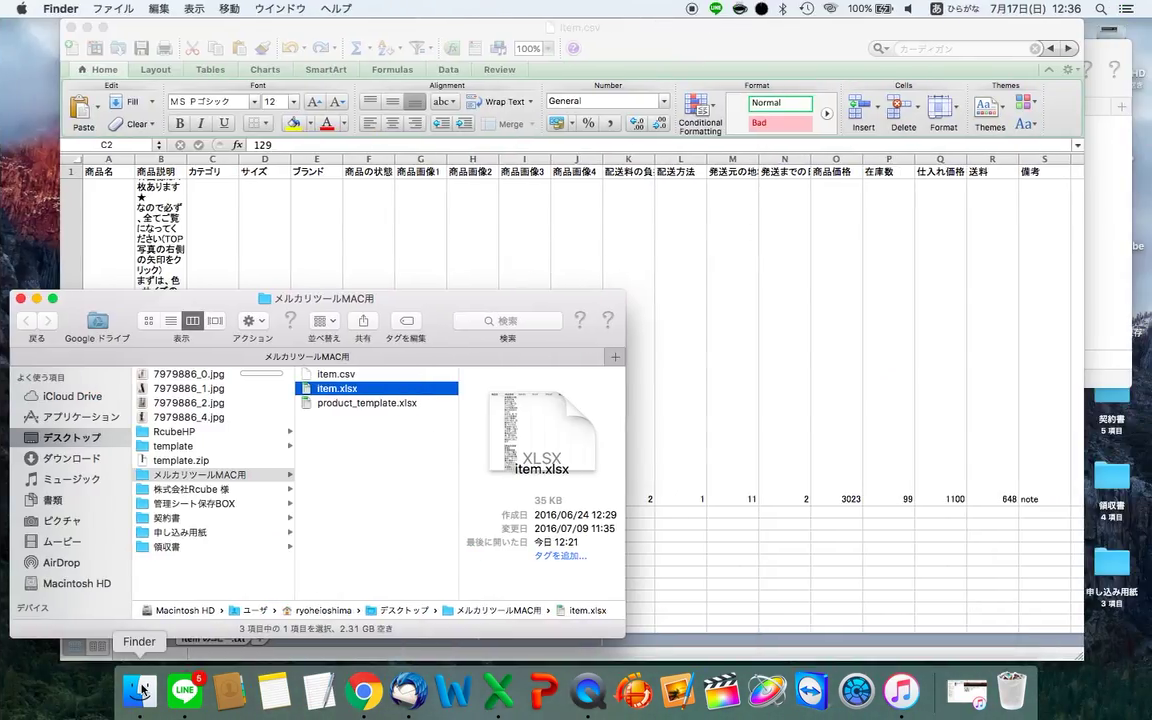
- Move the empty desktop space to the end, open メルカリツールMAC用, and drag item.csv onto the desktop
drag(290, 302, 727, 329)
key(ctrl+Up)
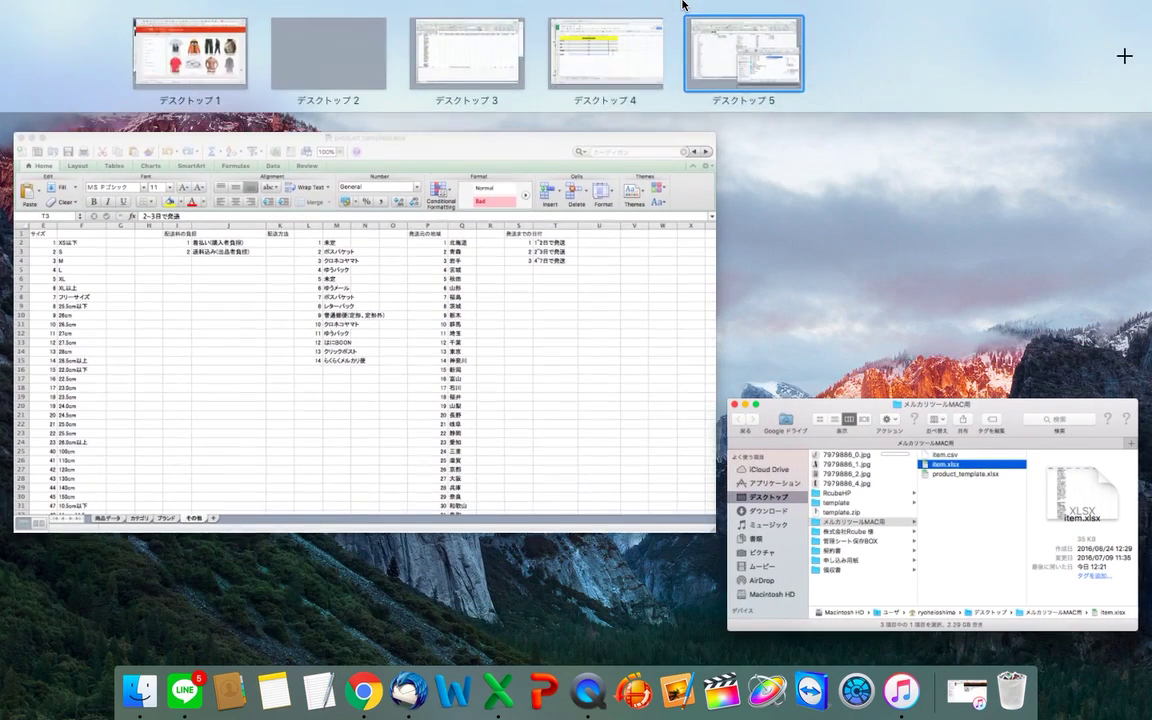
drag(297, 53, 895, 49)
click(895, 49)
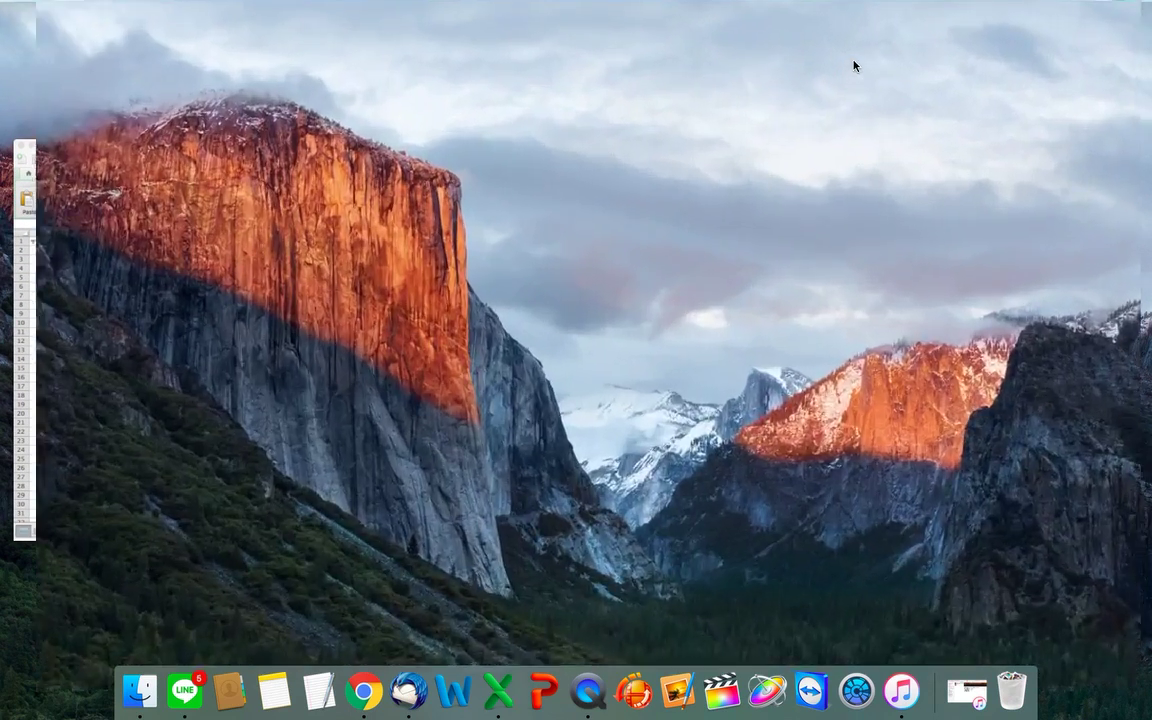
double_click(605, 150)
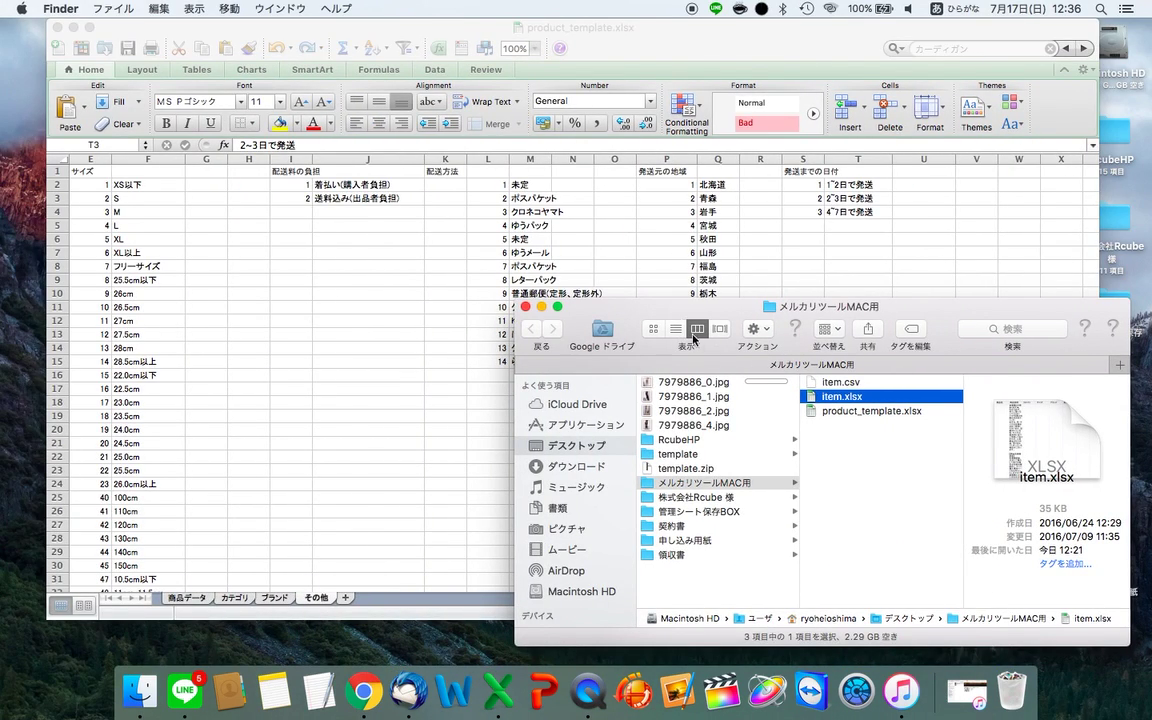
drag(840, 382, 597, 428)
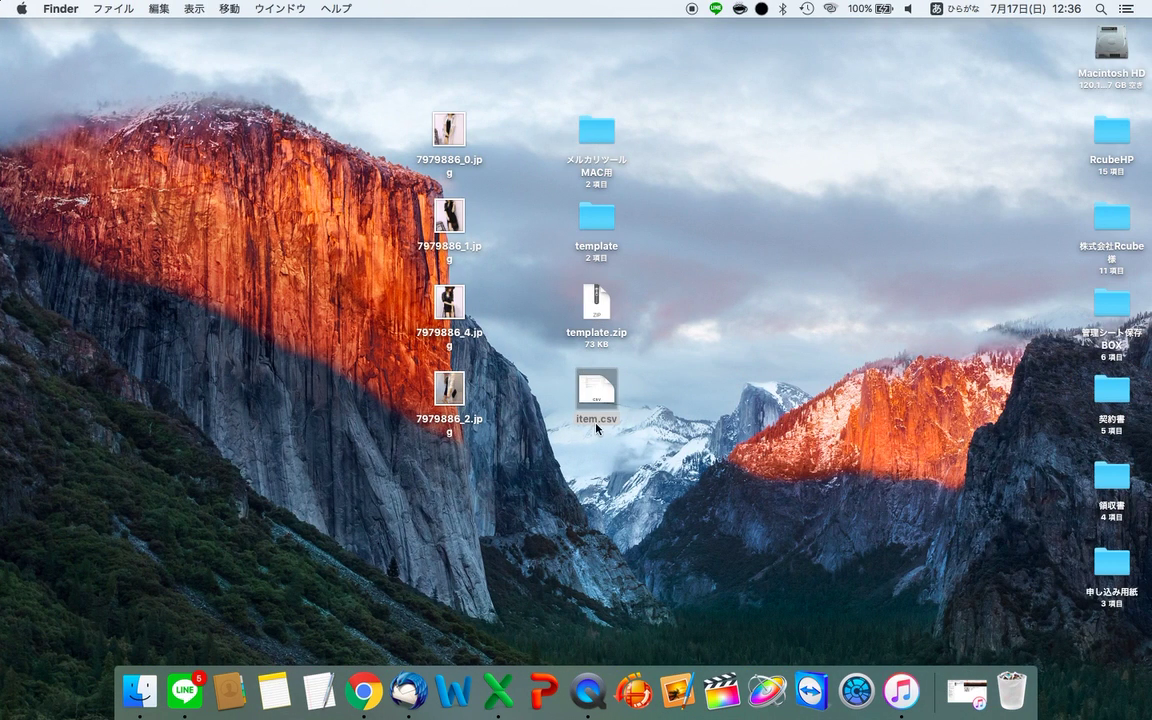
- Place item.csv at the top-left of the desktop beside the product photos
click(615, 455)
click(607, 390)
drag(594, 393, 378, 130)
click(353, 196)
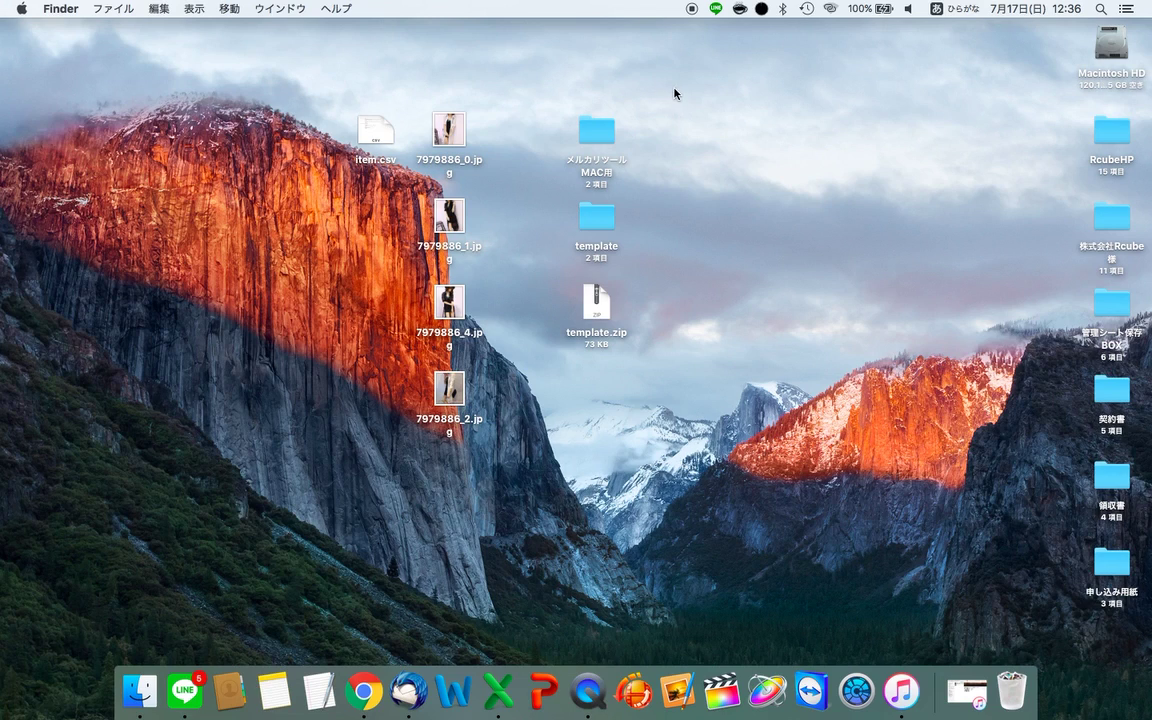
click(600, 137)
- Compress item.csv and the four 7979886 photos into アーカイブ.zip, then set it beside template.zip
drag(326, 140, 445, 392)
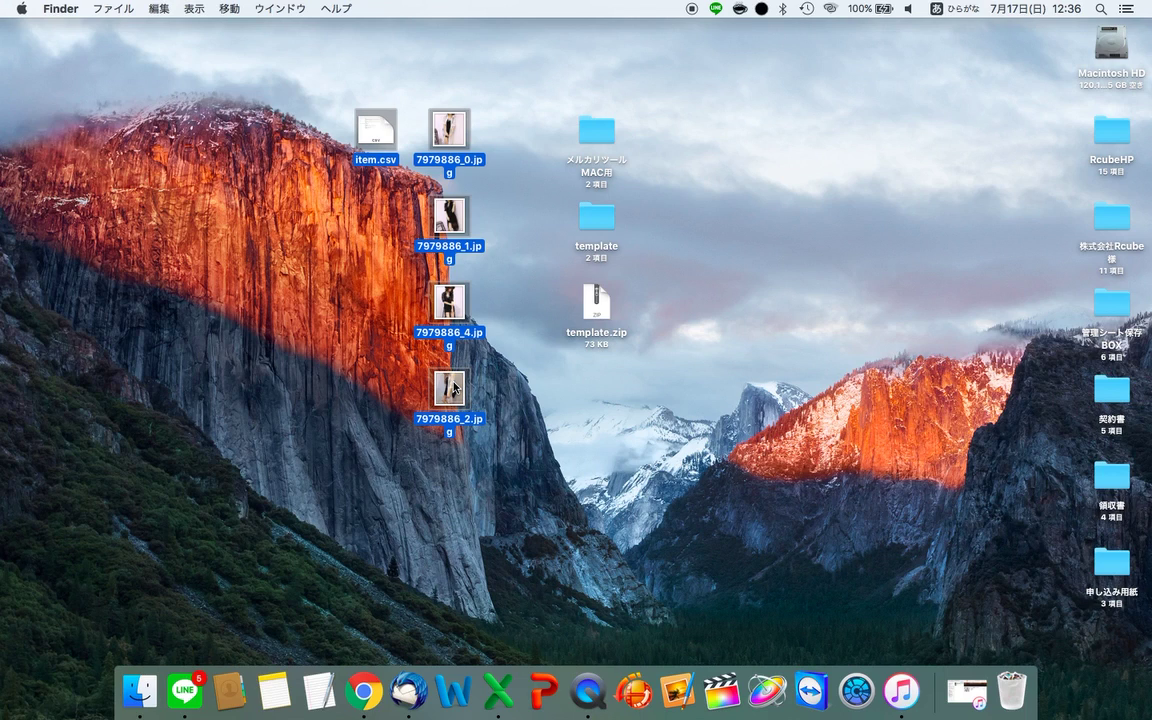
right_click(455, 388)
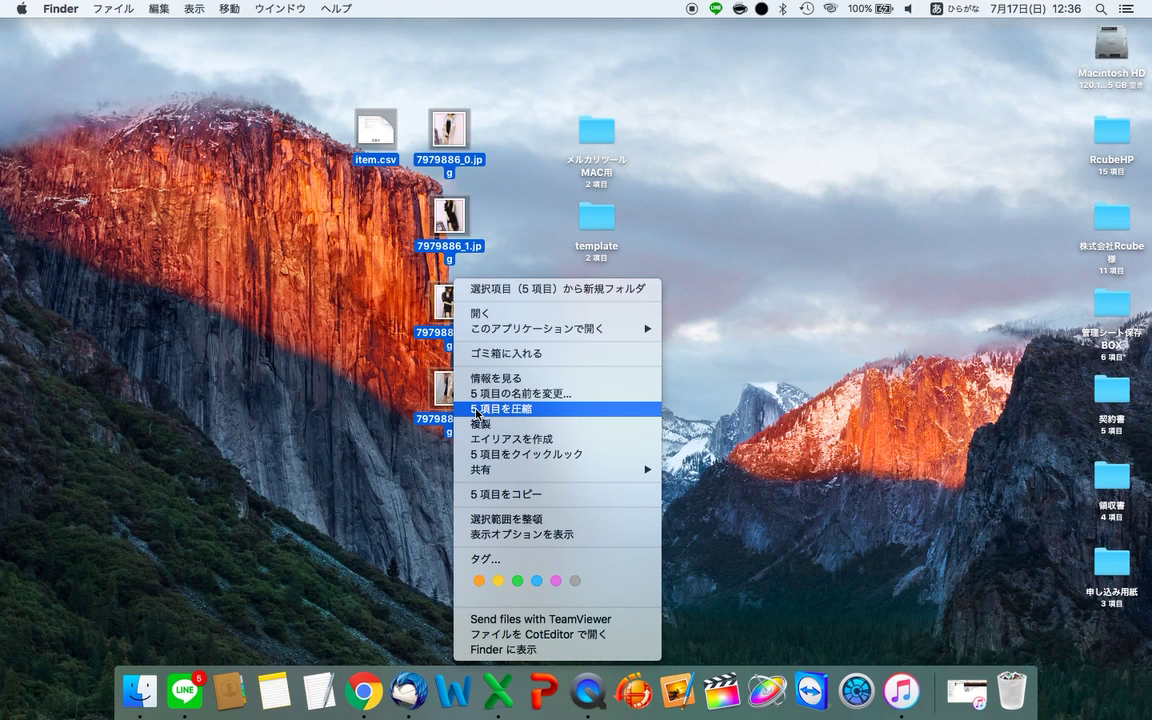
click(478, 409)
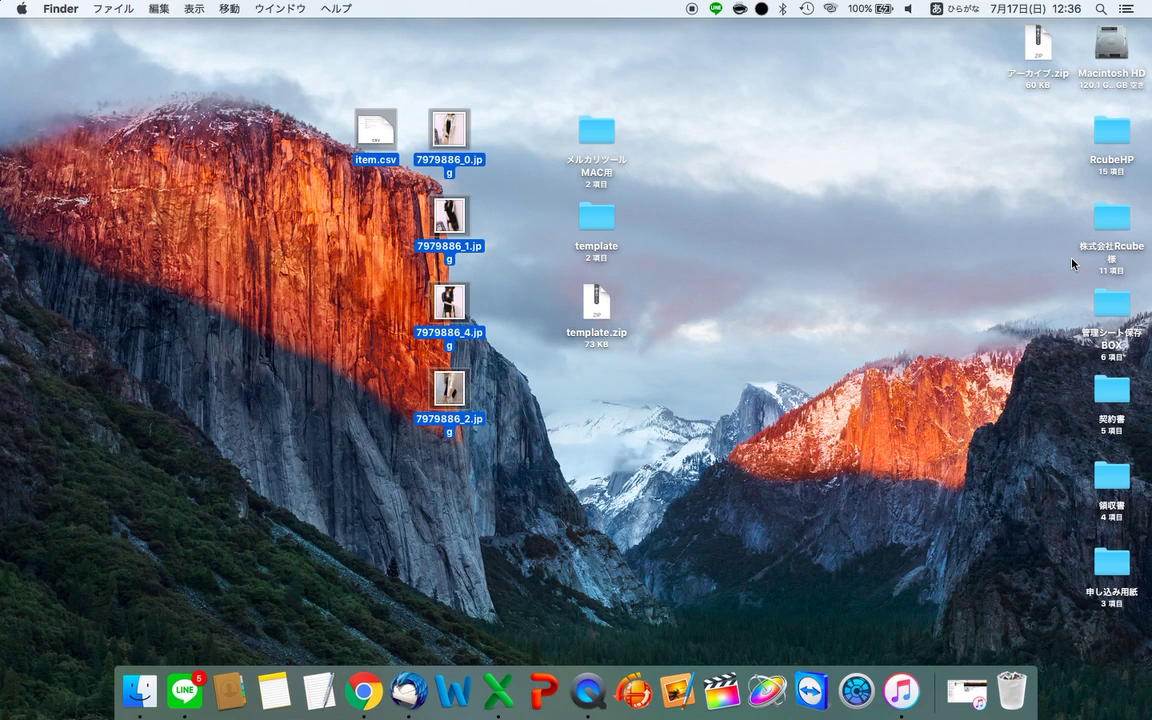
drag(1038, 45, 745, 302)
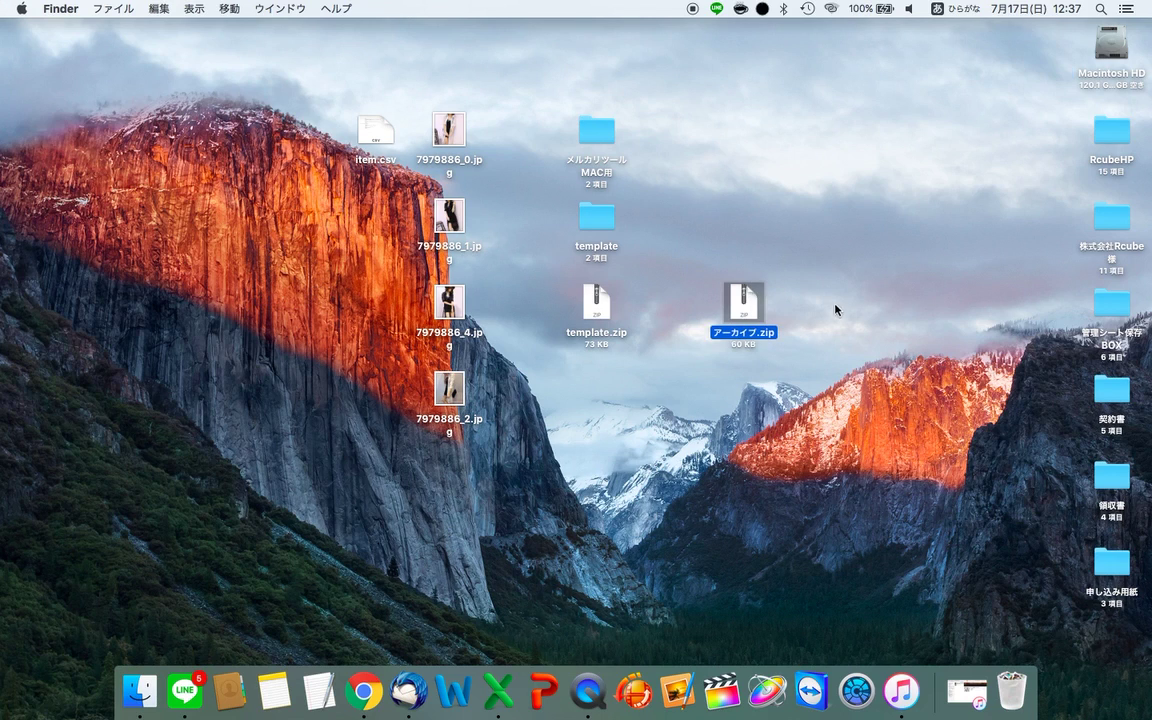
click(725, 391)
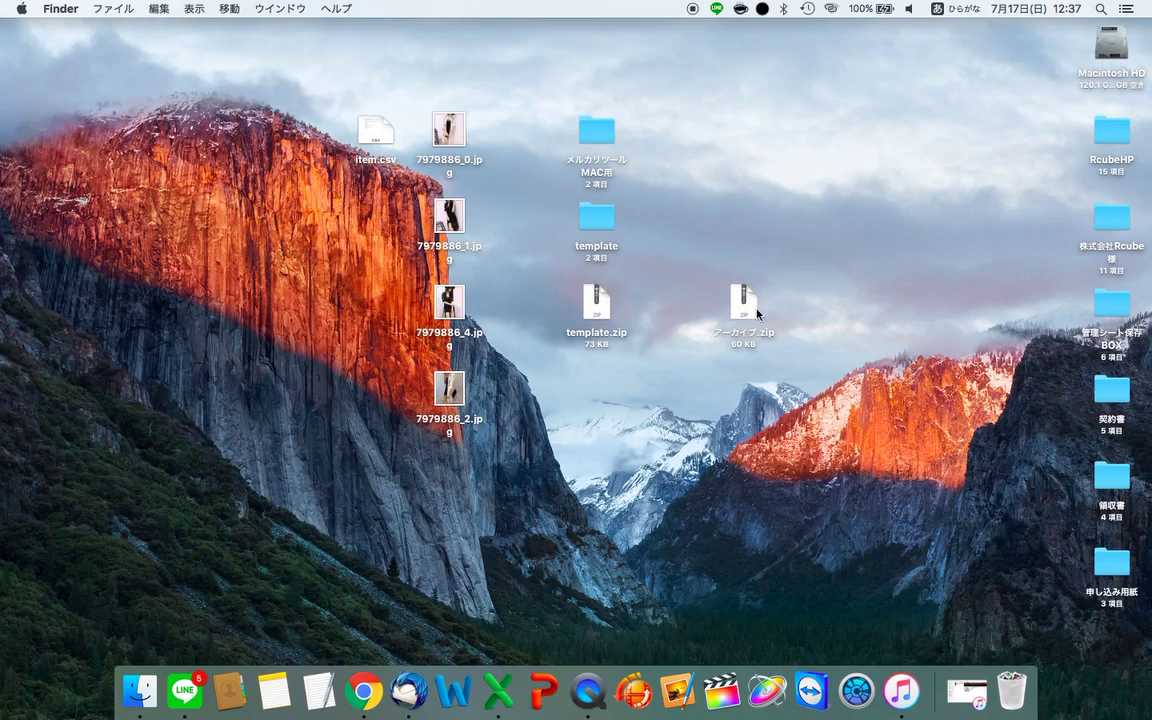
key(F11)
- Attach アーカイブ.zip as the product file on the Mercari tool's bulk upload page
key(ctrl+Right)
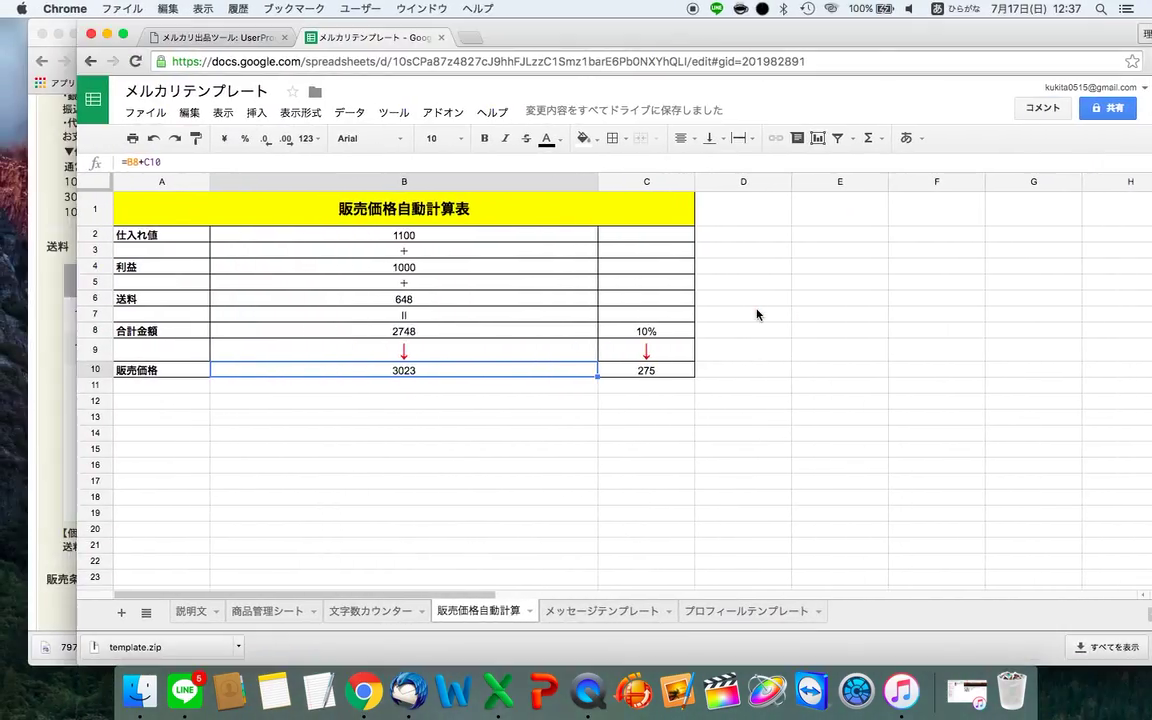
key(ctrl+Left)
key(ctrl+Right)
click(222, 40)
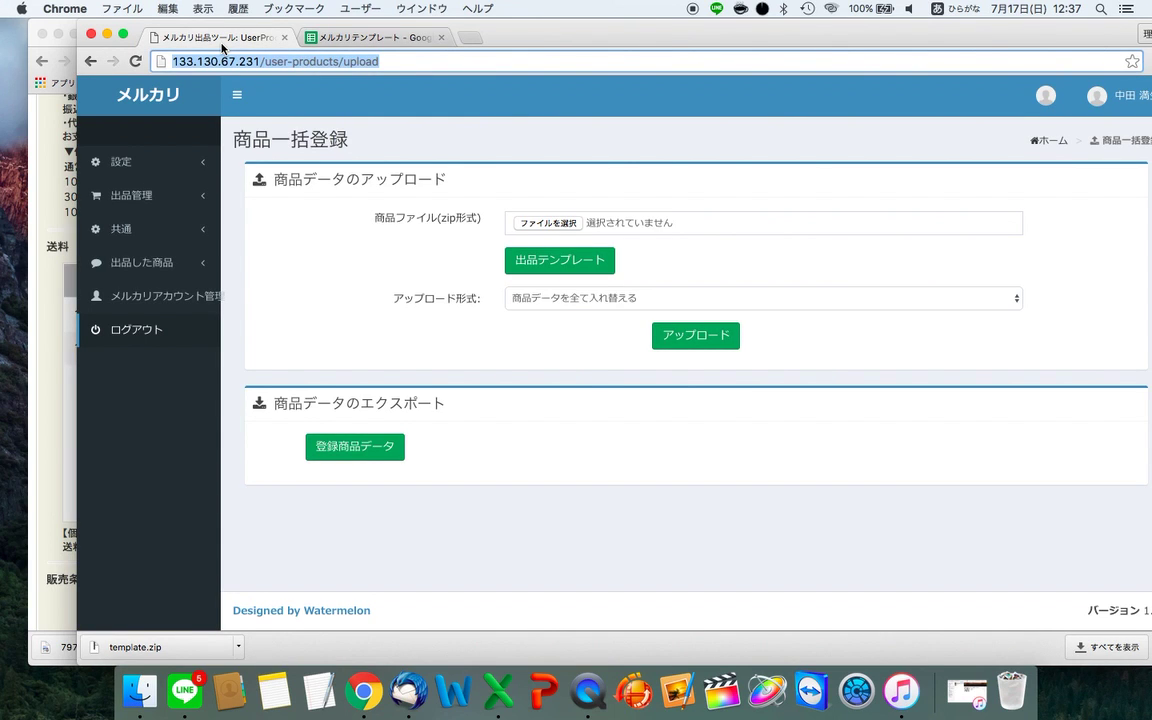
key(ctrl+Right)
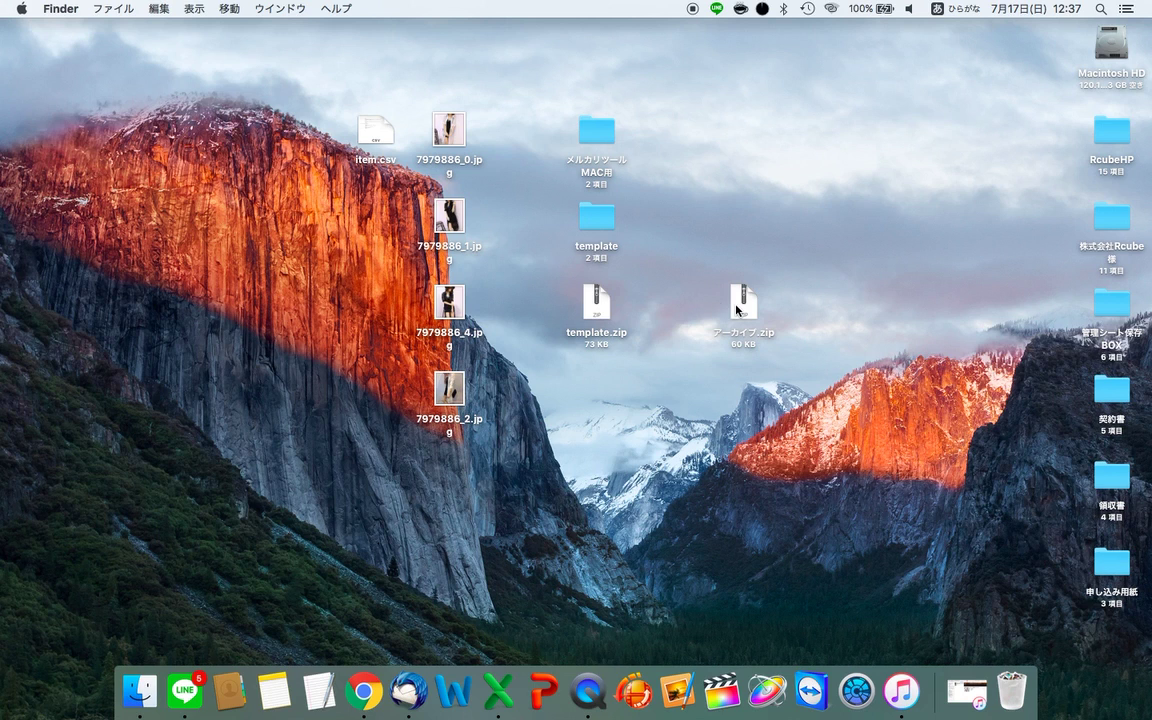
drag(742, 303, 555, 224)
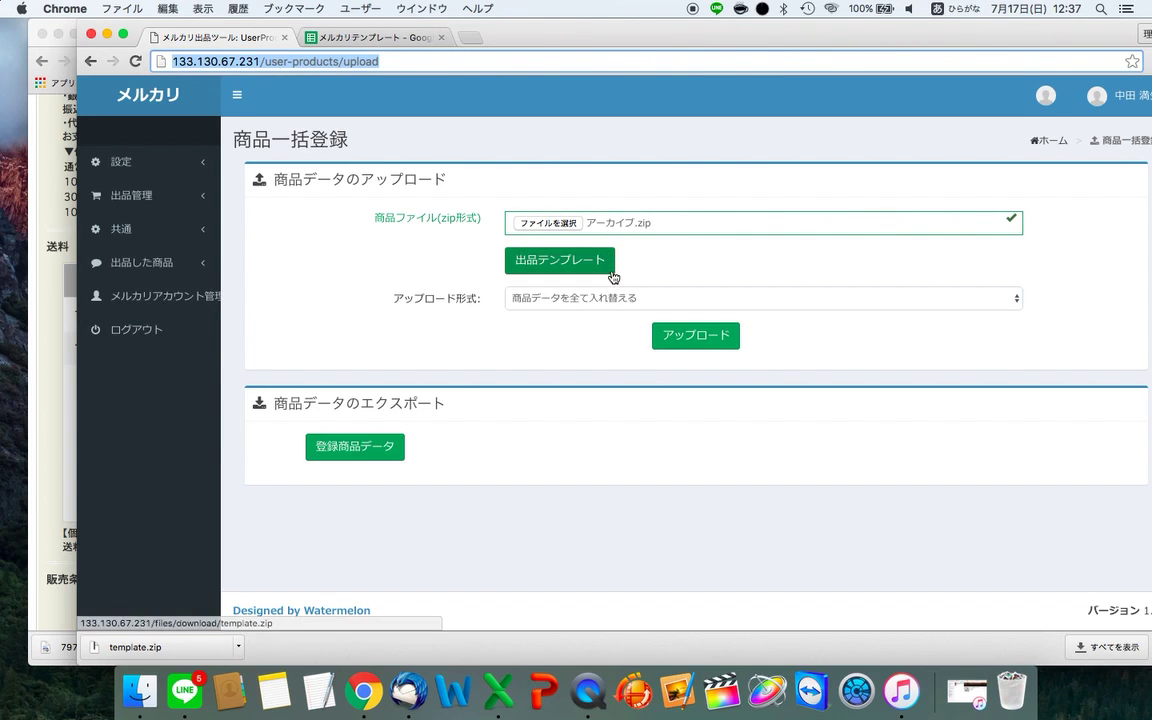
- Set the upload mode to 商品データを追加する and upload the zip
click(600, 305)
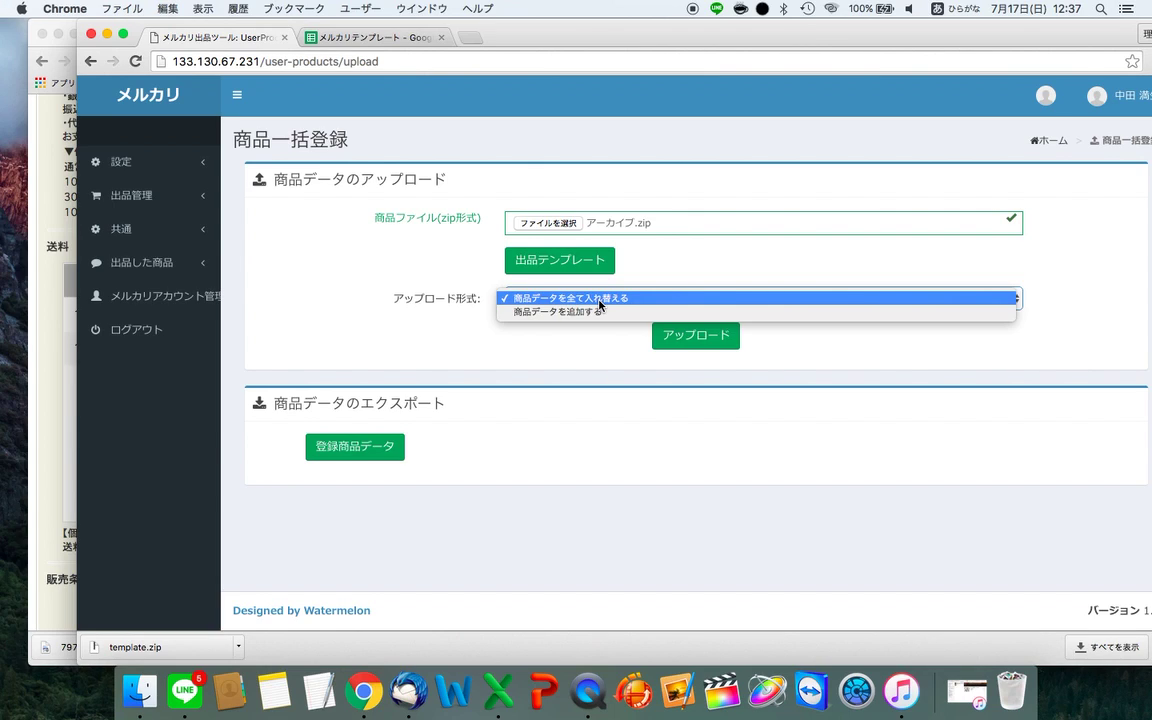
click(587, 313)
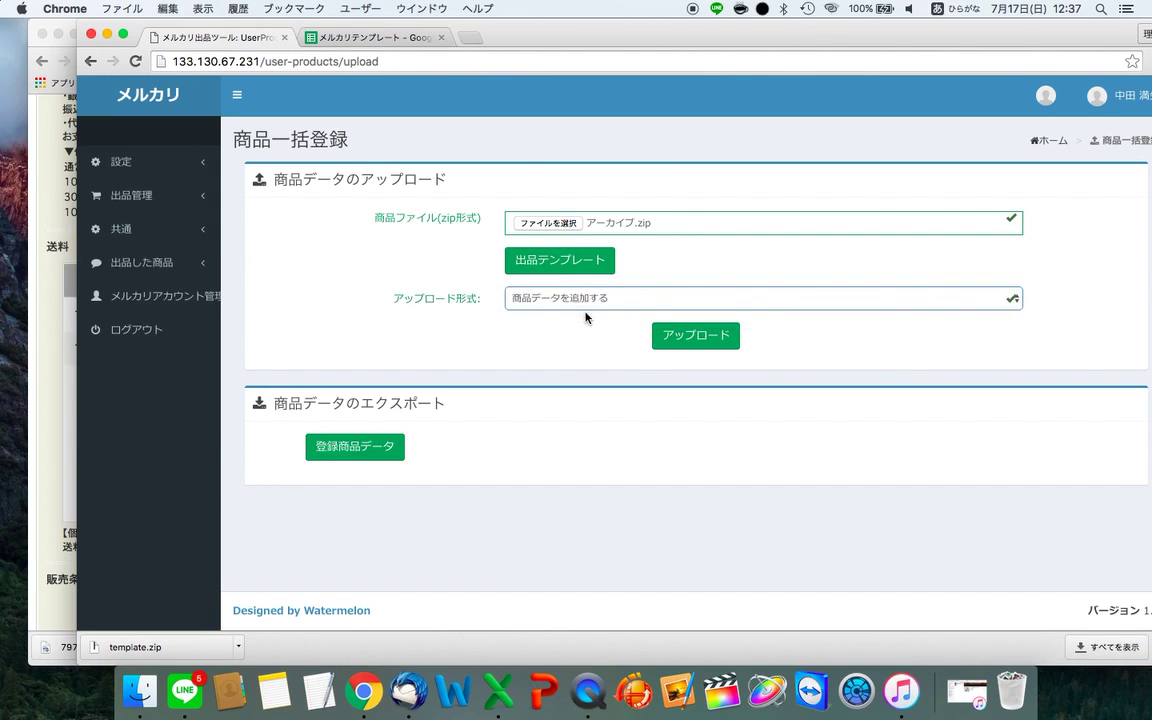
click(723, 340)
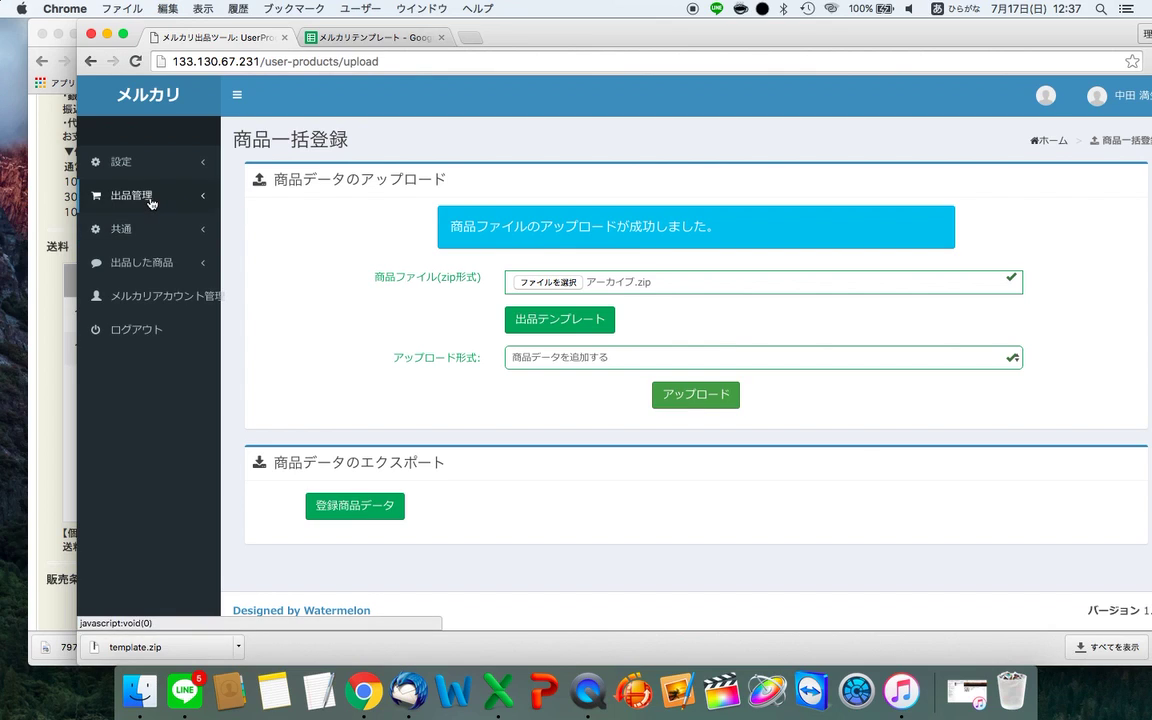
click(138, 196)
- Open 商品出品設定 and scroll the table to review the uploaded レースシャツカーディガン listing
click(160, 246)
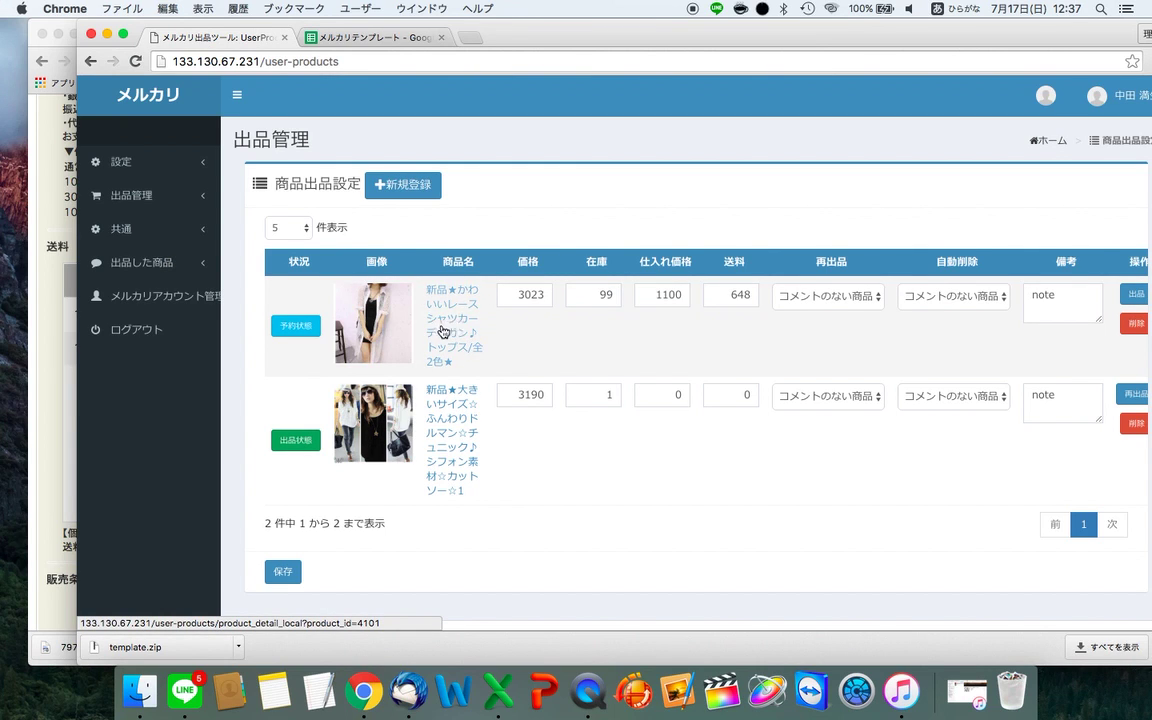
scroll(511, 385, right, 2)
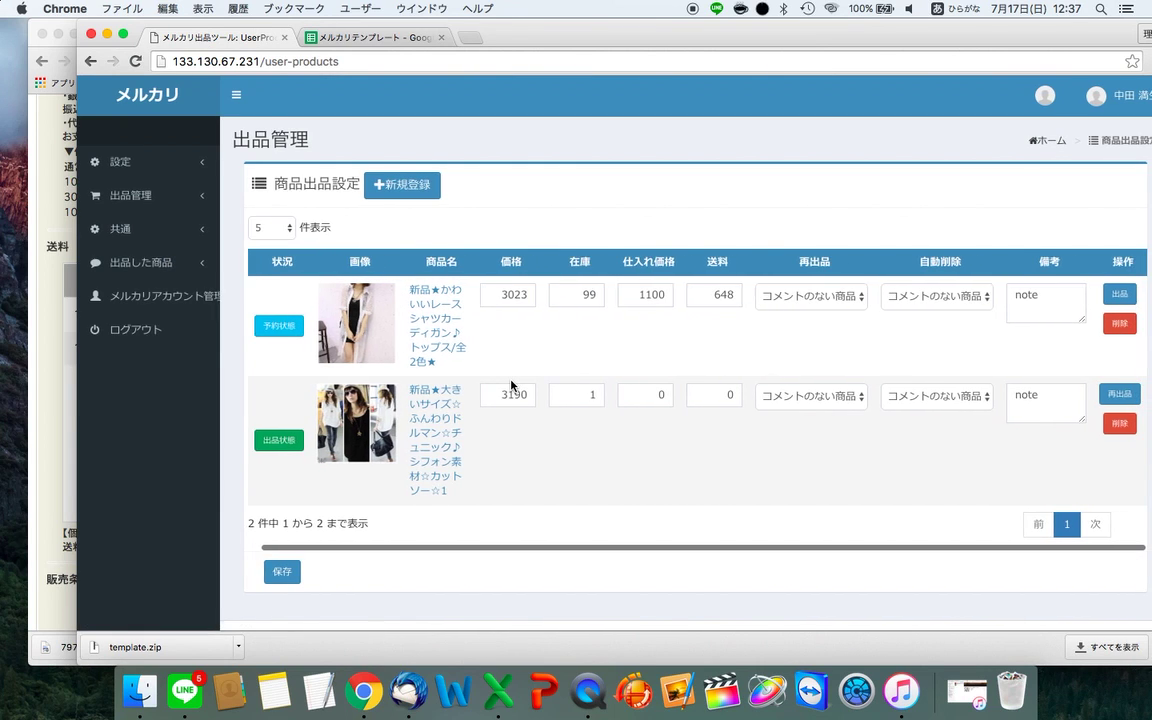
scroll(511, 385, down, 1)
scroll(511, 385, up, 1)
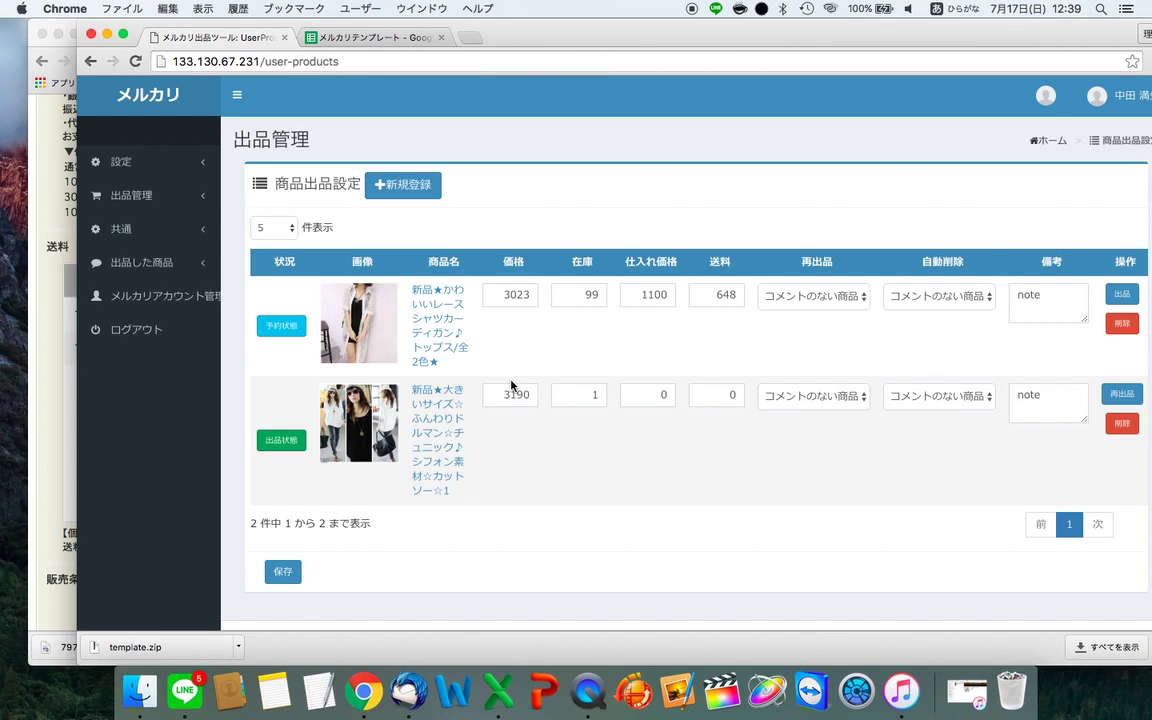
- Hide Chrome, go to the desktop space, and open item.csv from the desktop
key(super+h)
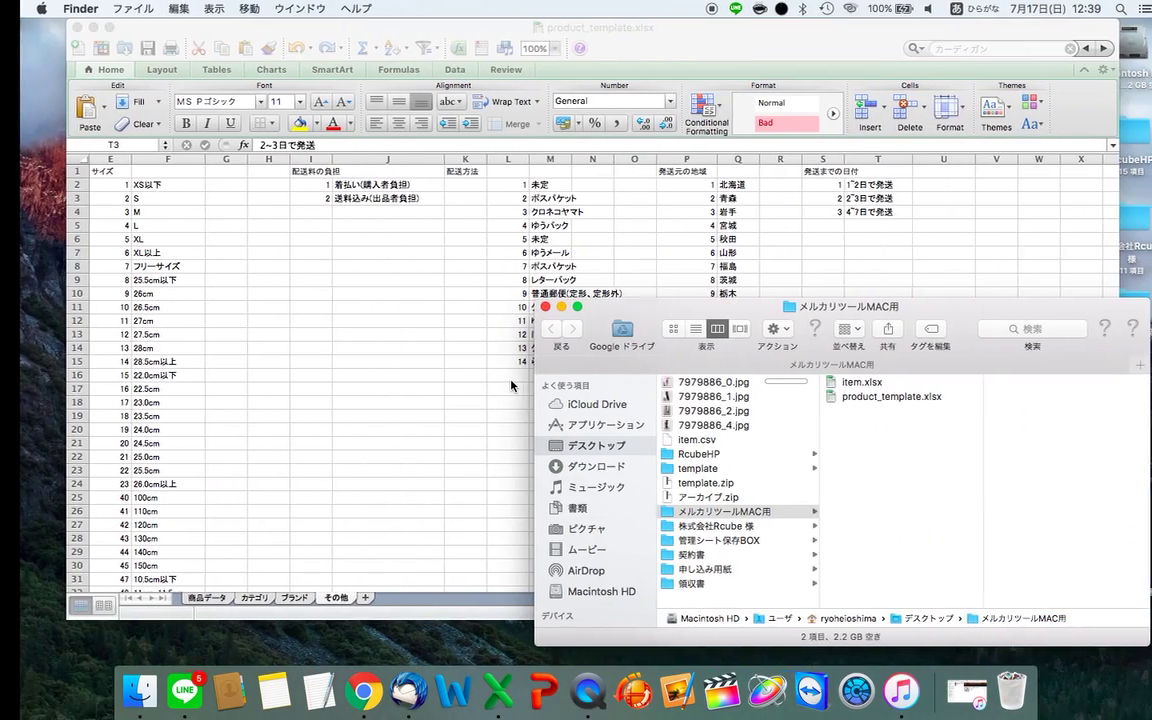
key(super+Tab)
key(ctrl+Right)
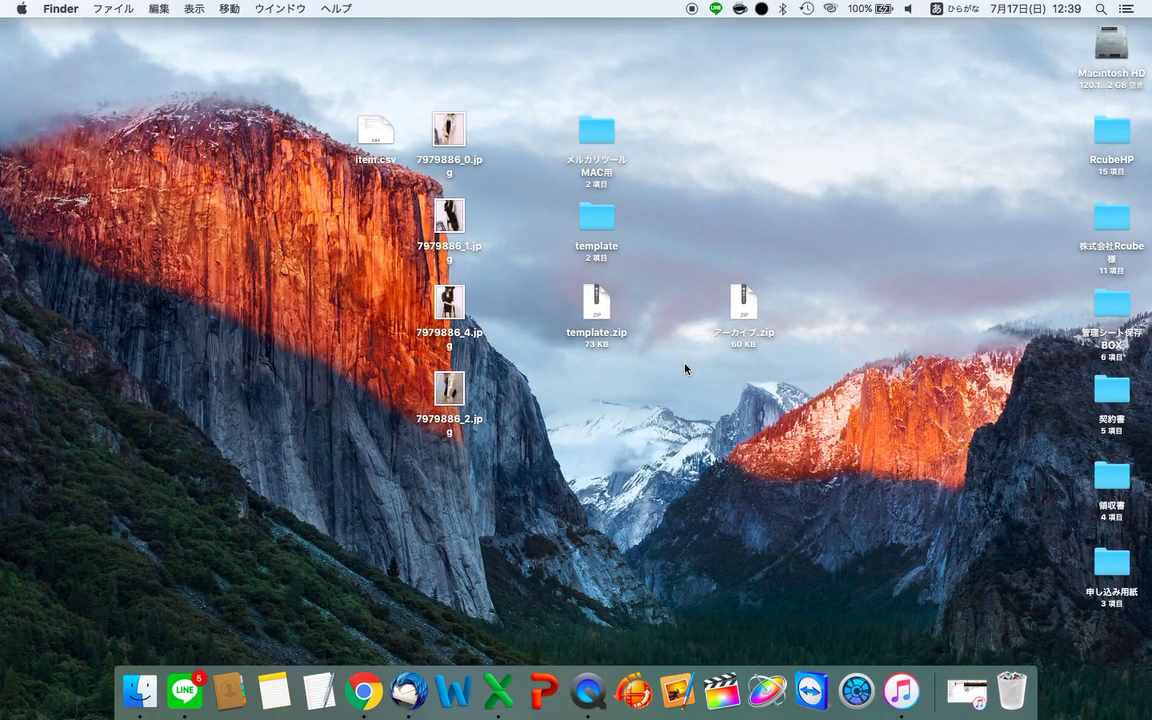
click(374, 145)
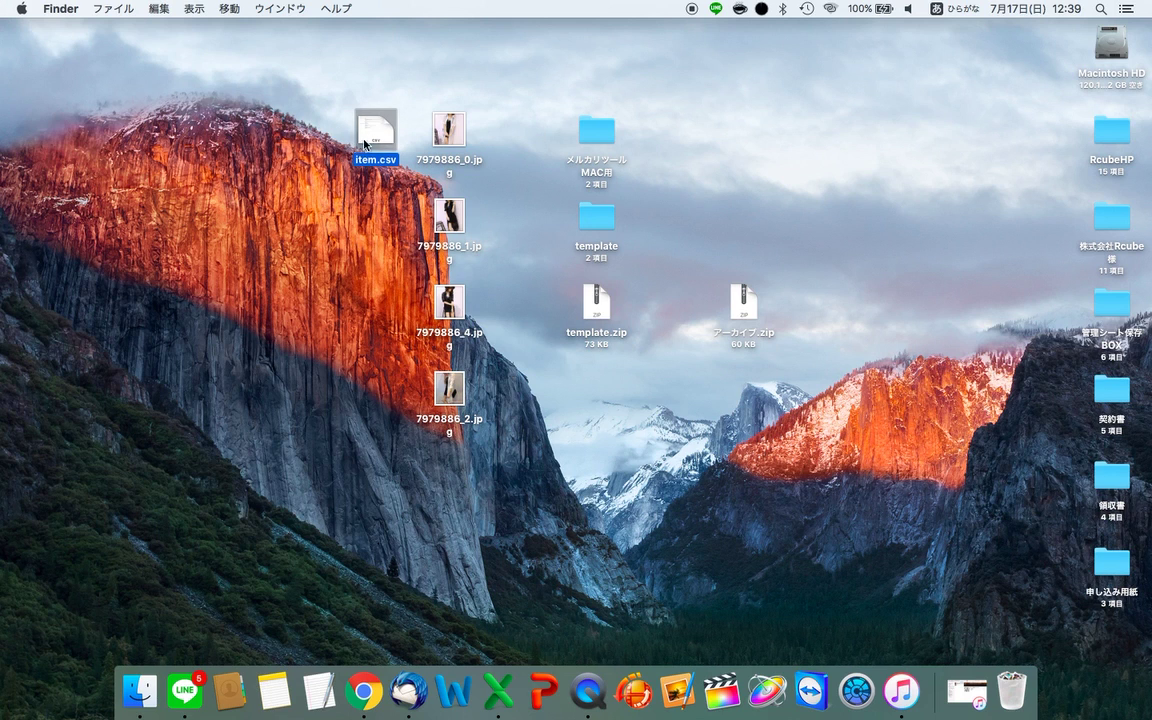
double_click(598, 140)
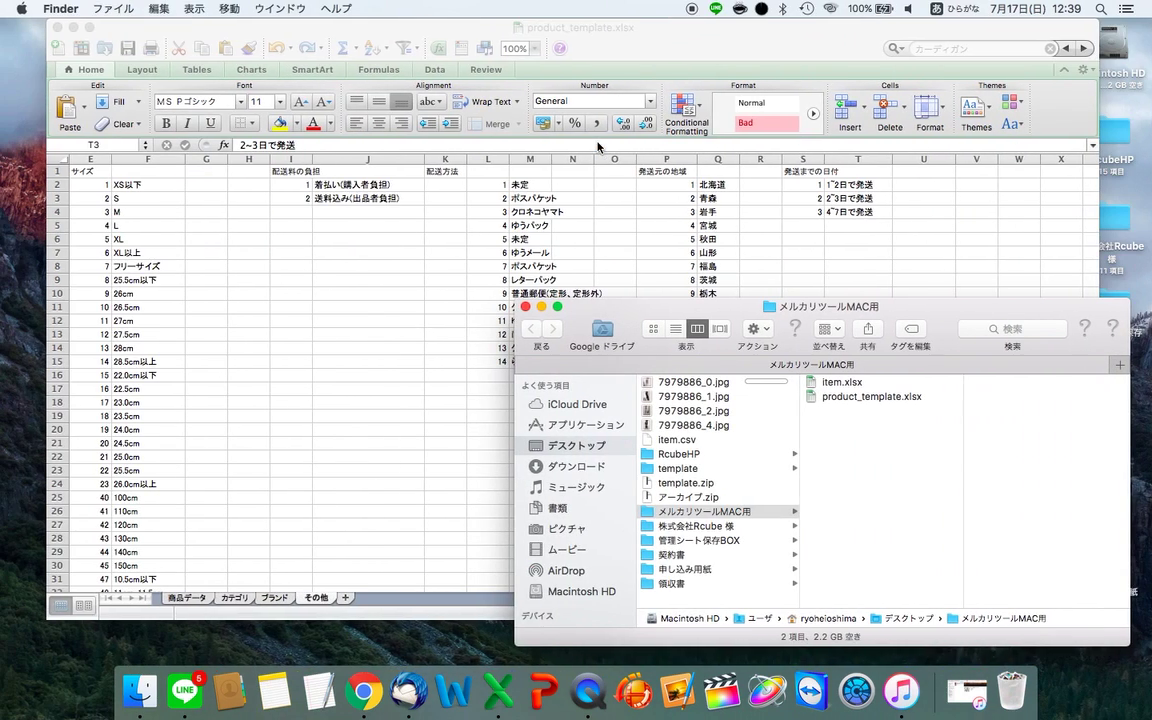
- Inspect the product row's brand, K2 shipping payer, I2 image name and A2 product name
key(ctrl+Left)
key(ctrl+Right)
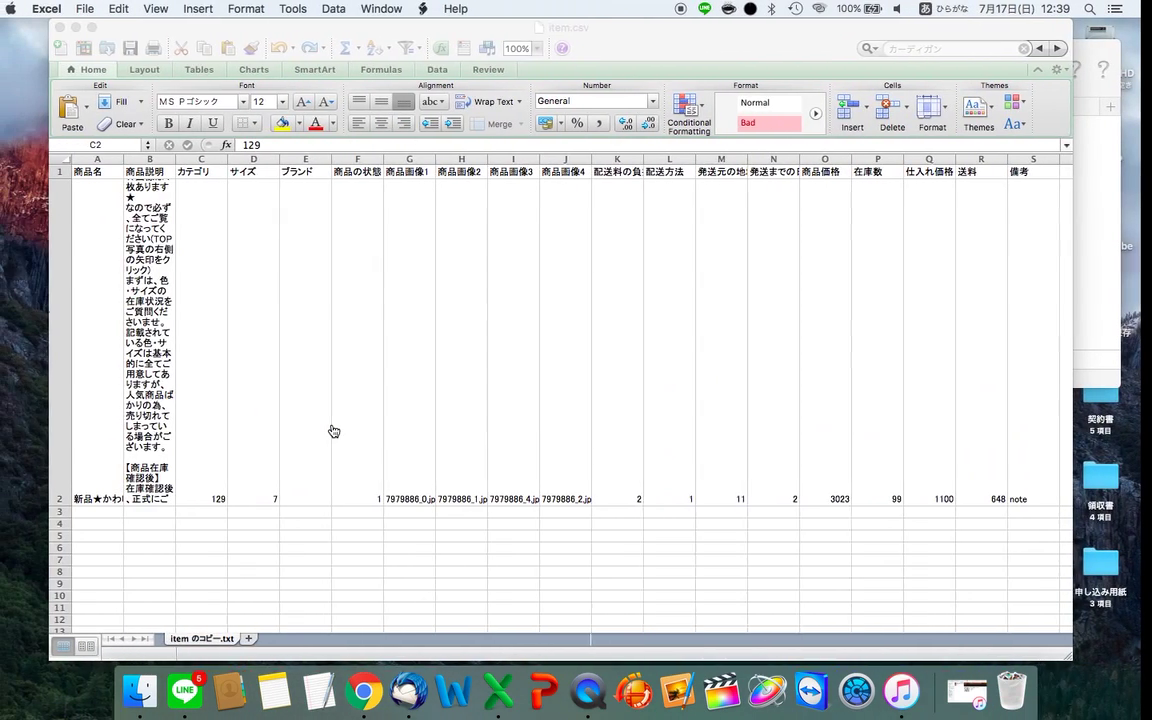
click(329, 430)
click(632, 395)
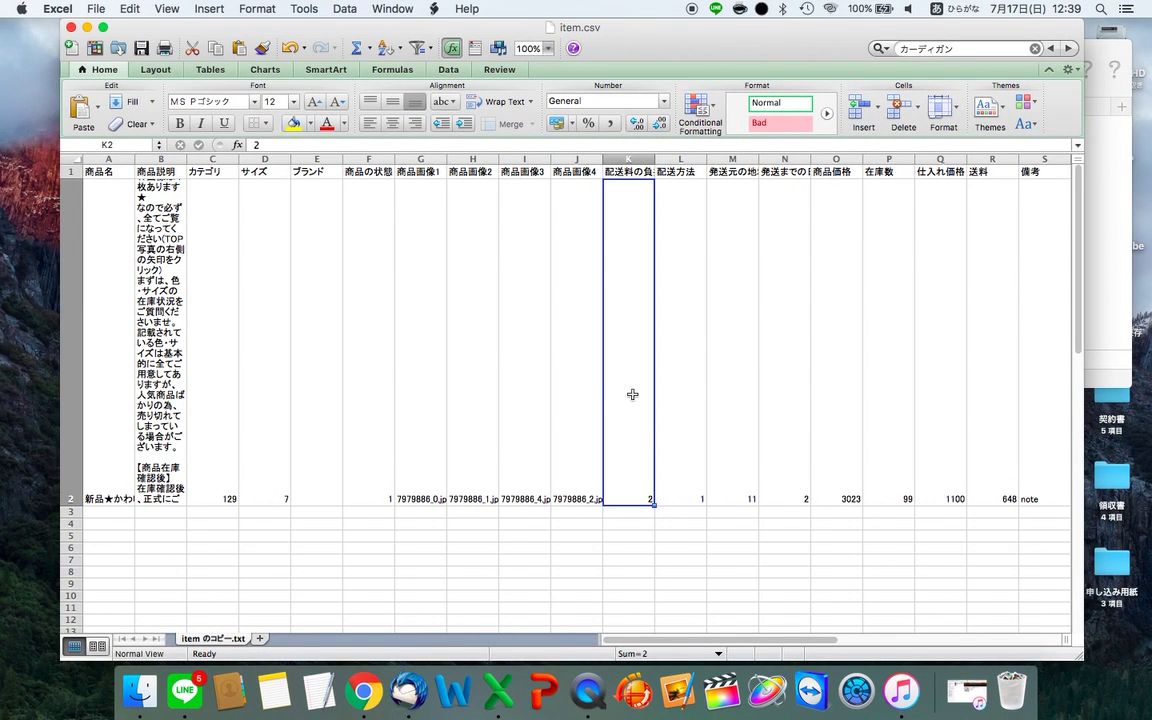
click(540, 411)
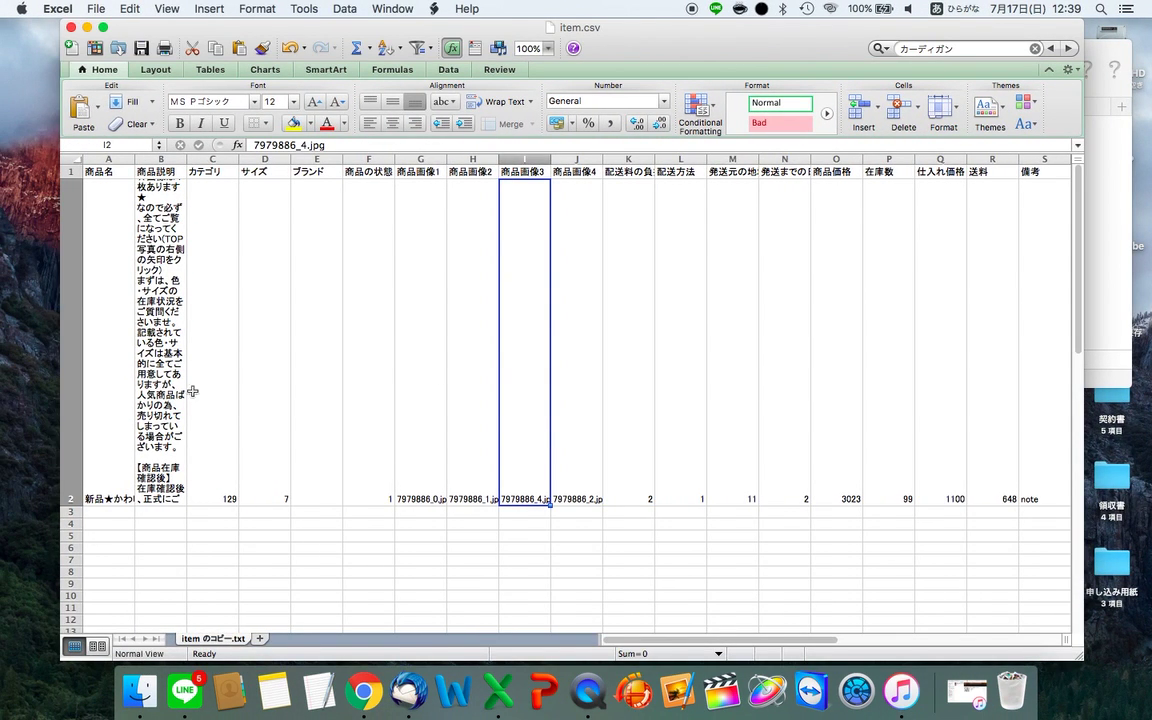
click(116, 366)
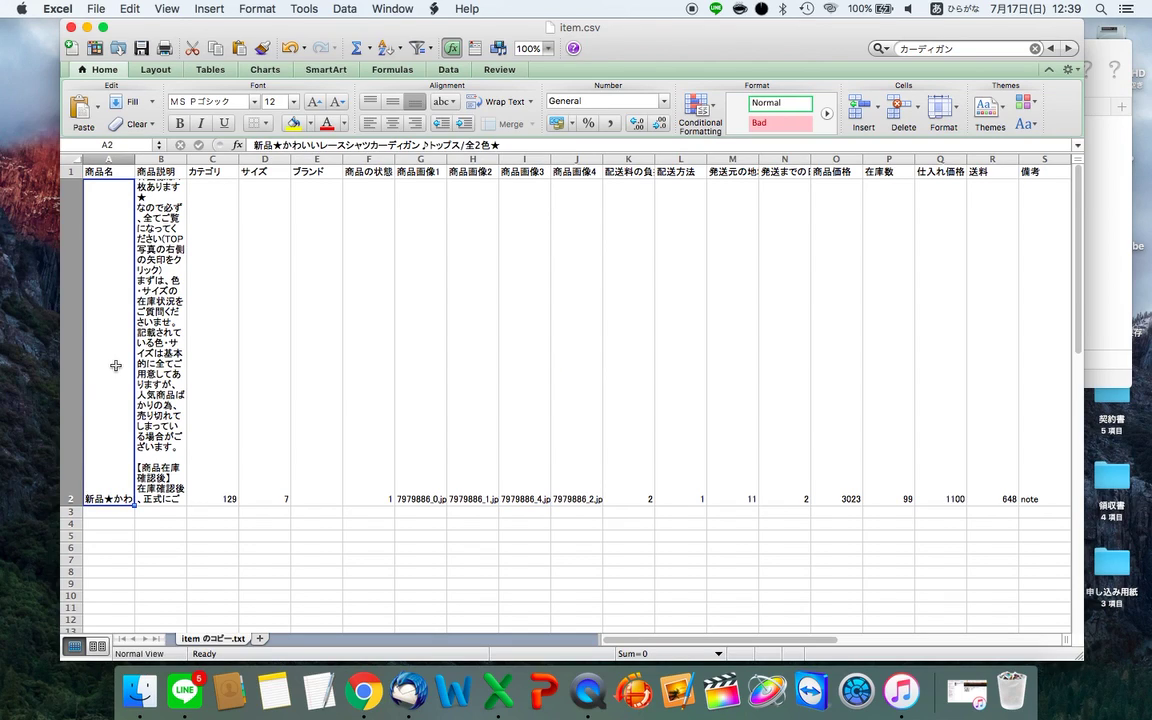
- Select the product row across to column S, return to A2, then go back to the desktop
key(shift+Right)
key(shift+Right)
key(shift+Right)
key(shift+Right)
key(shift+Right)
key(shift+Right)
key(shift+Right)
key(shift+Right)
key(shift+Right)
key(shift+Right)
key(shift+Right)
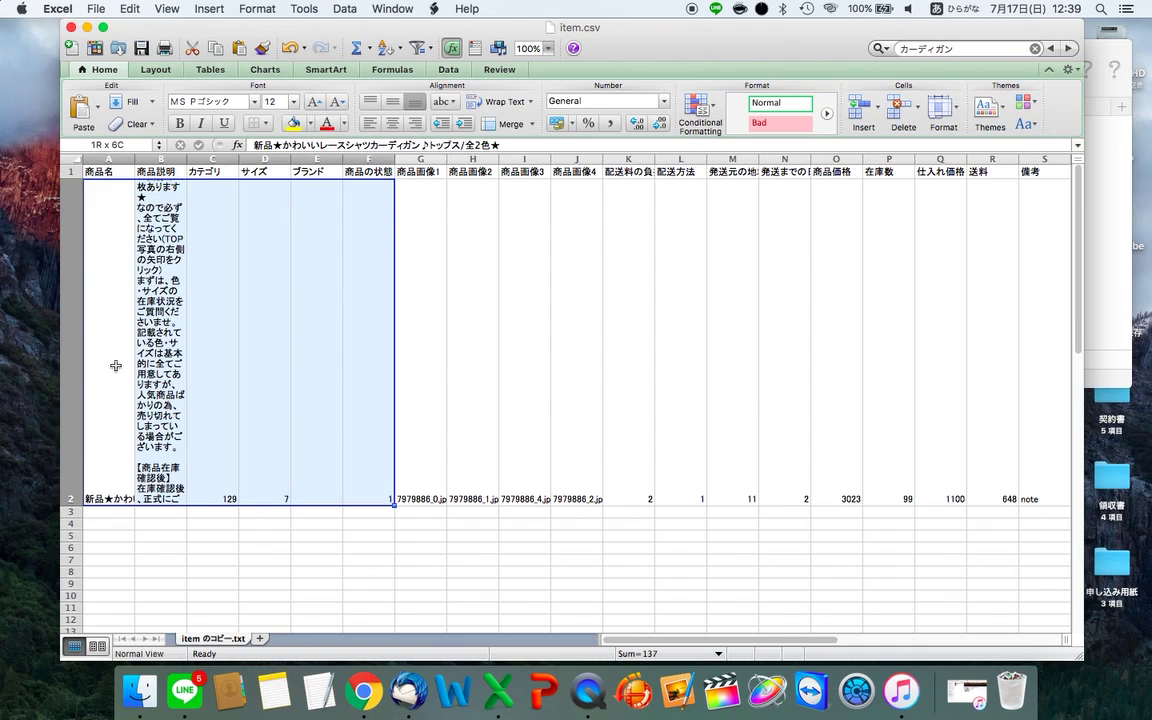
key(shift+Right)
key(shift+Right)
key(shift+Right)
key(shift+Right)
key(shift+Right)
key(shift+Right)
key(shift+Right)
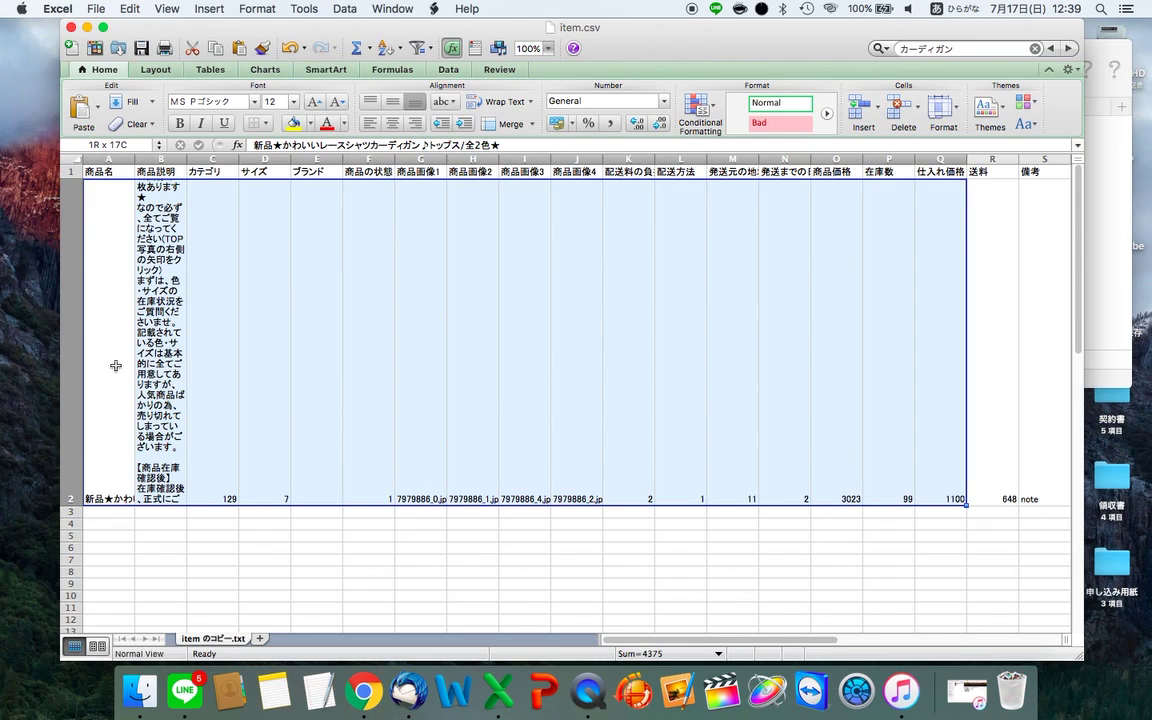
key(shift+Down)
key(shift+Down)
key(shift+Down)
key(shift+Down)
key(shift+Down)
key(shift+Down)
key(shift+Down)
key(shift+Down)
key(shift+Down)
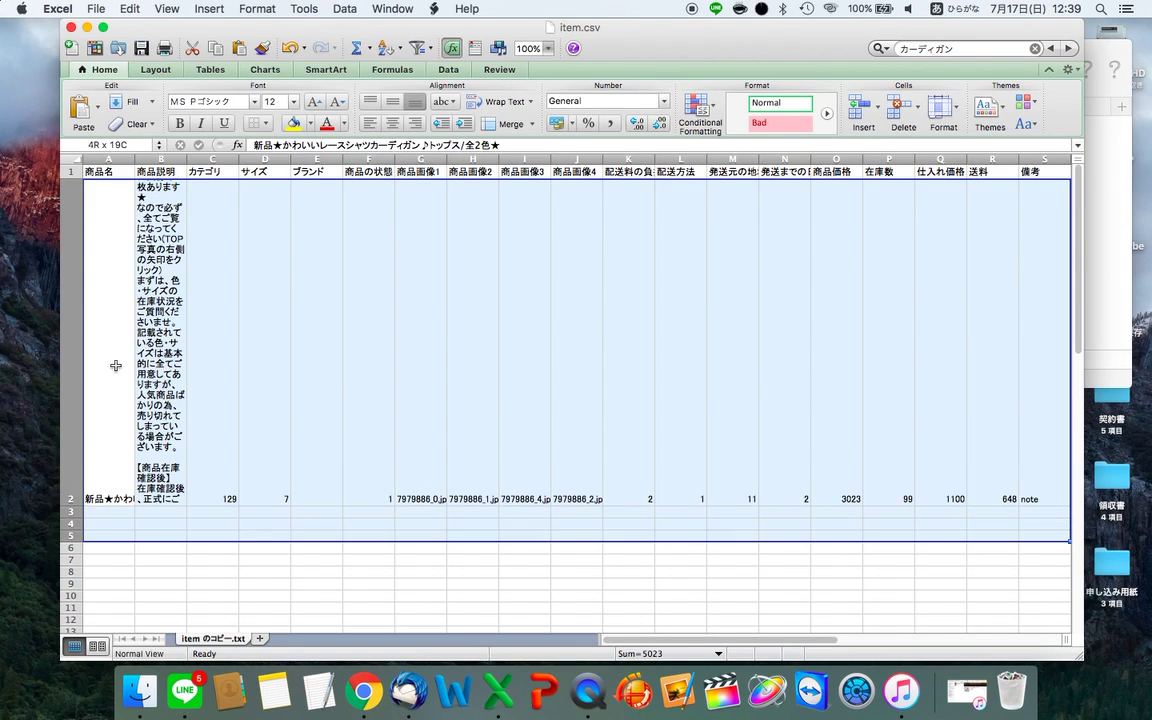
key(ctrl+Home)
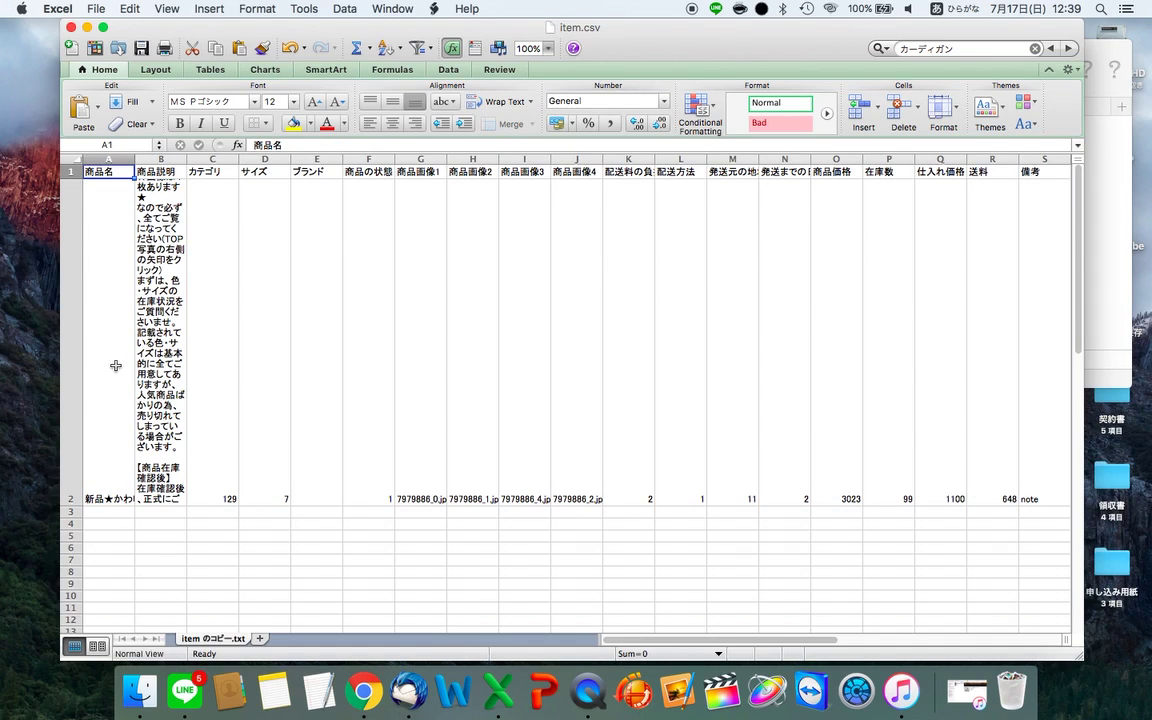
key(Down)
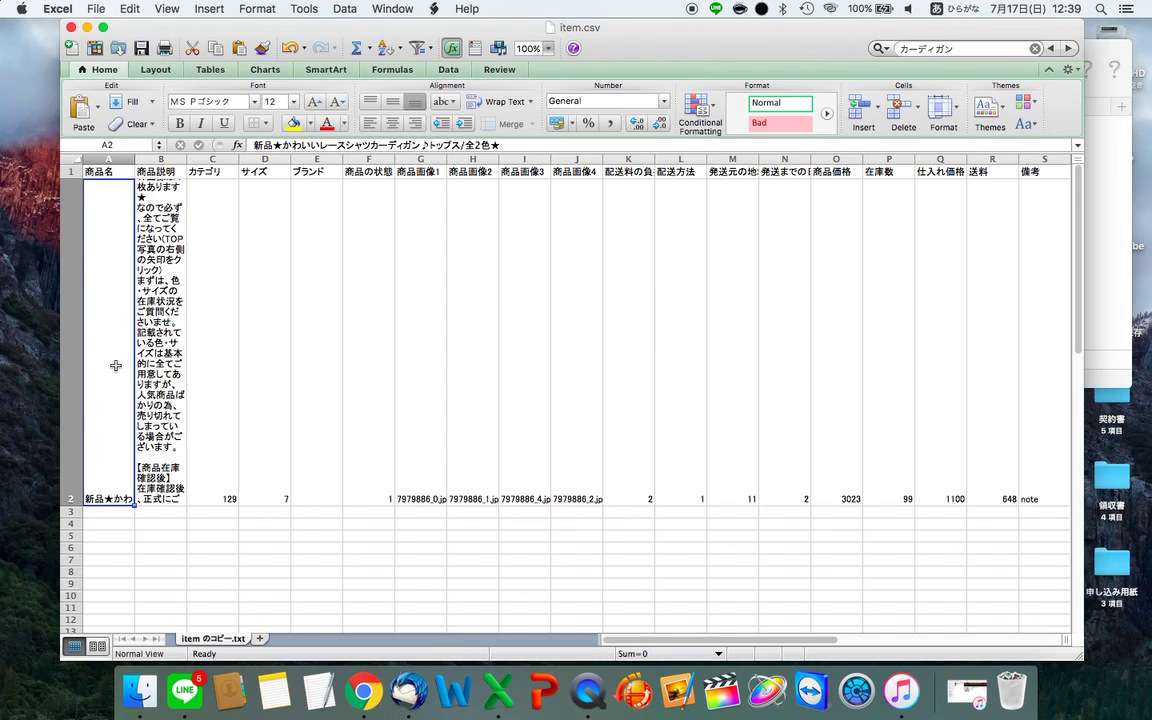
key(ctrl+Right)
key(ctrl+Right)
key(ctrl+Right)
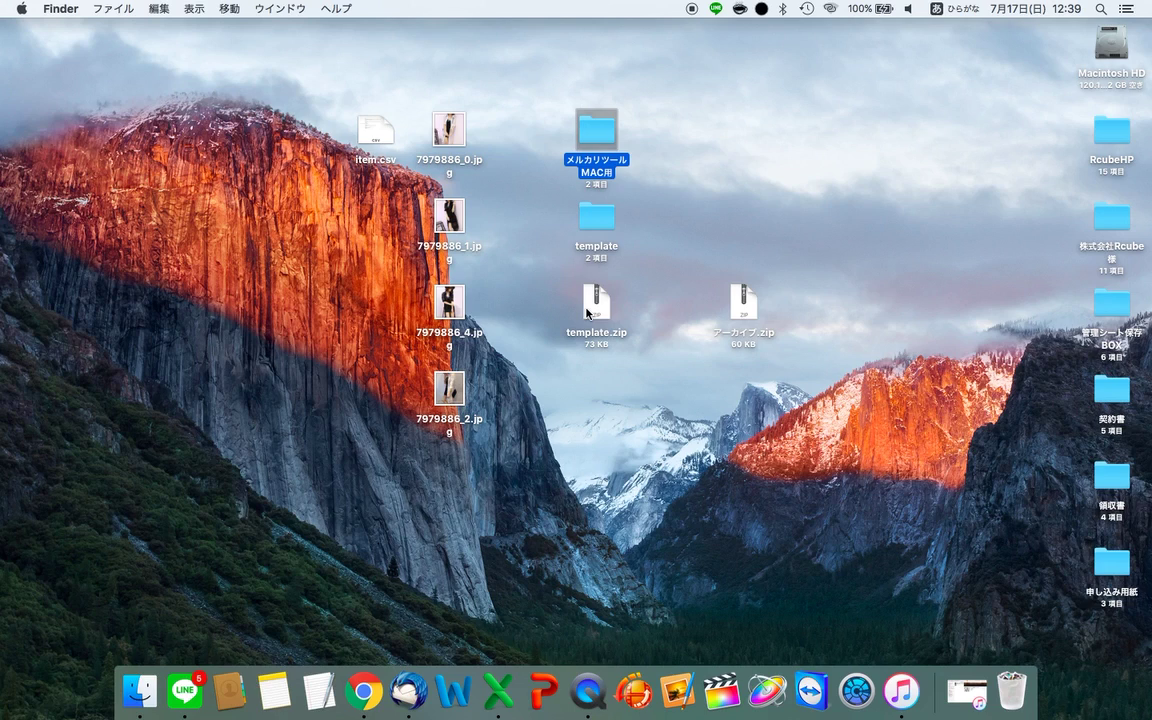
- Create a new desktop folder named メルカリ
click(536, 349)
right_click(246, 178)
click(281, 188)
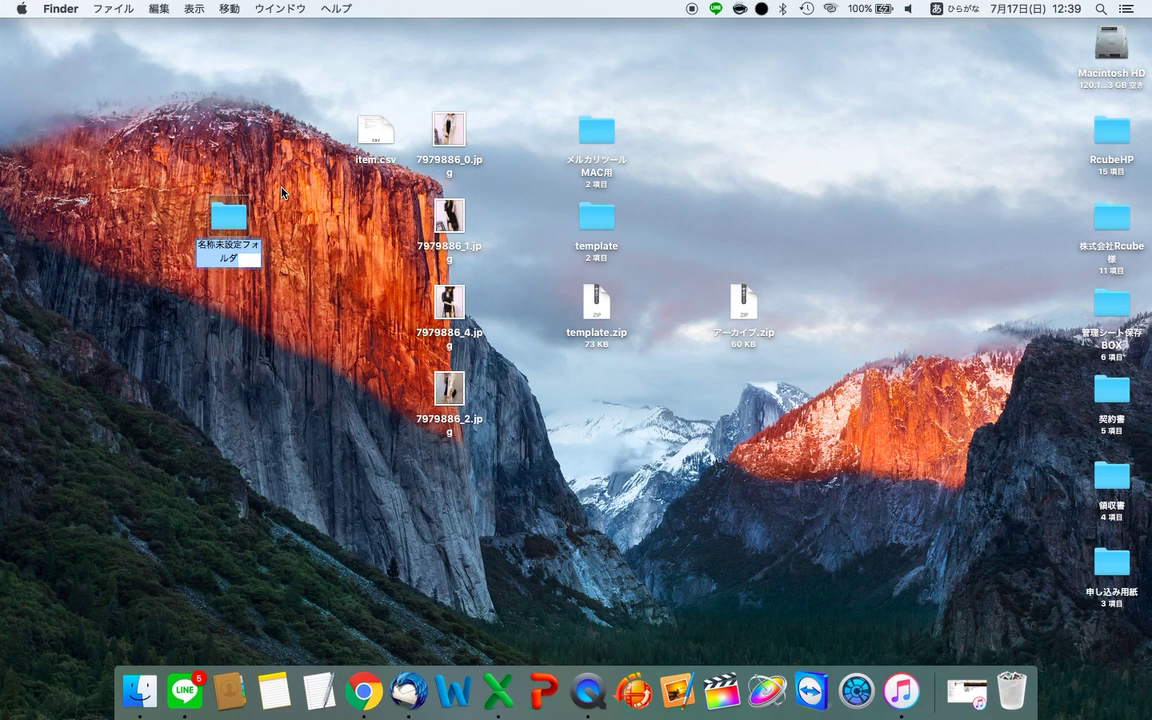
text(めるかり)
key(space)
key(Return)
key(Return)
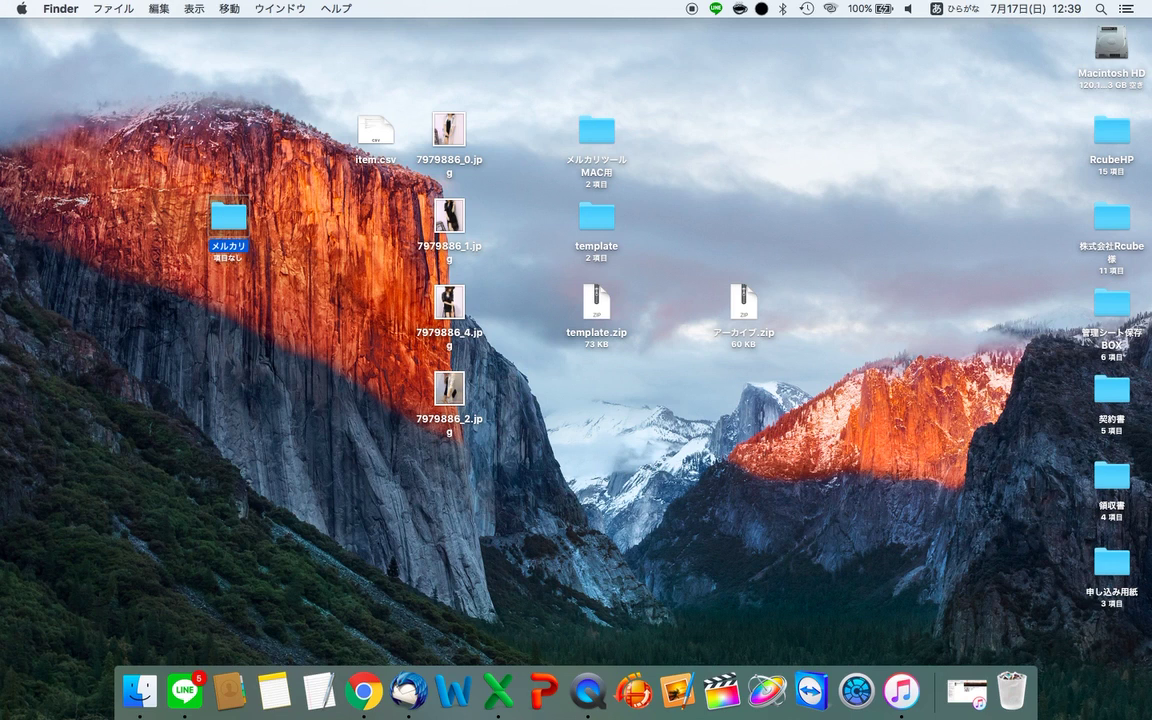
- Move item.csv, the four 7979886 photos and アーカイブ.zip into the メルカリ folder
drag(295, 105, 450, 480)
drag(449, 300, 228, 218)
double_click(228, 218)
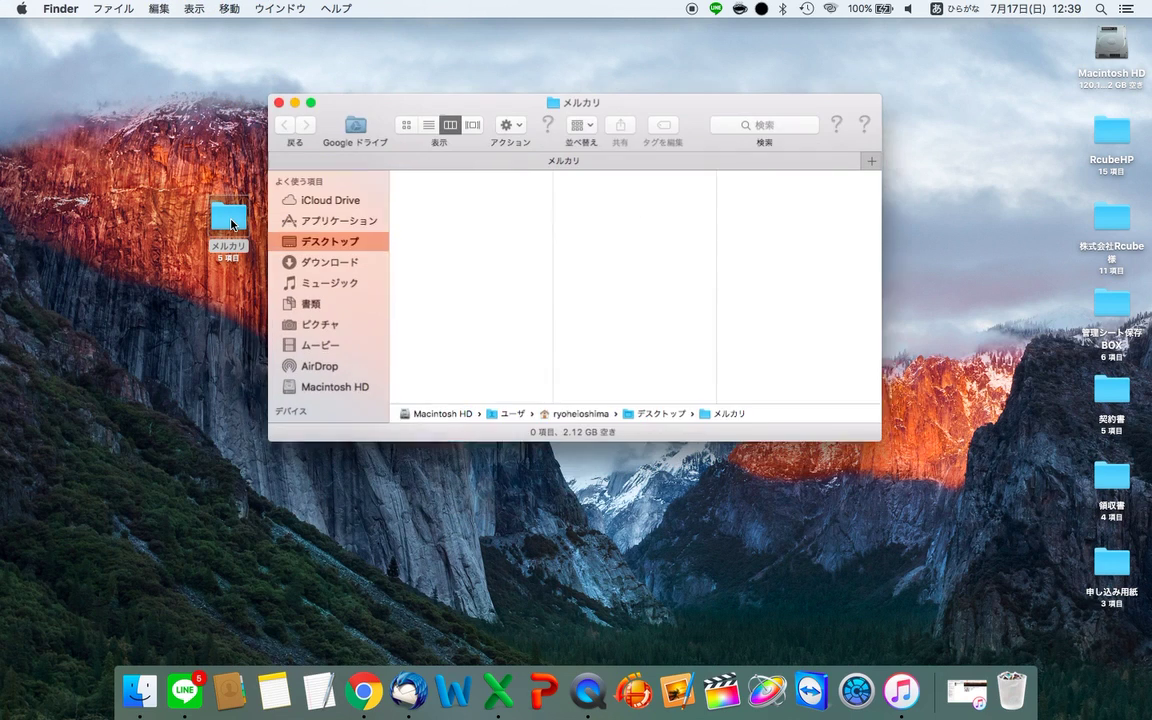
click(505, 122)
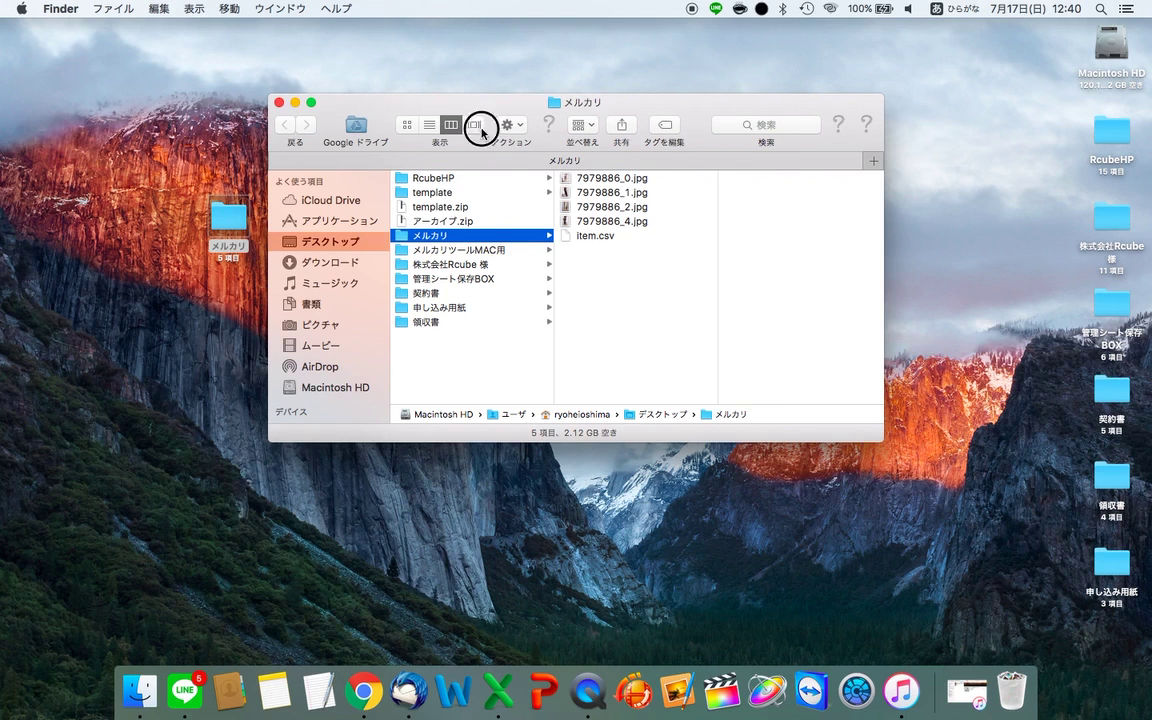
click(498, 108)
drag(514, 117, 304, 230)
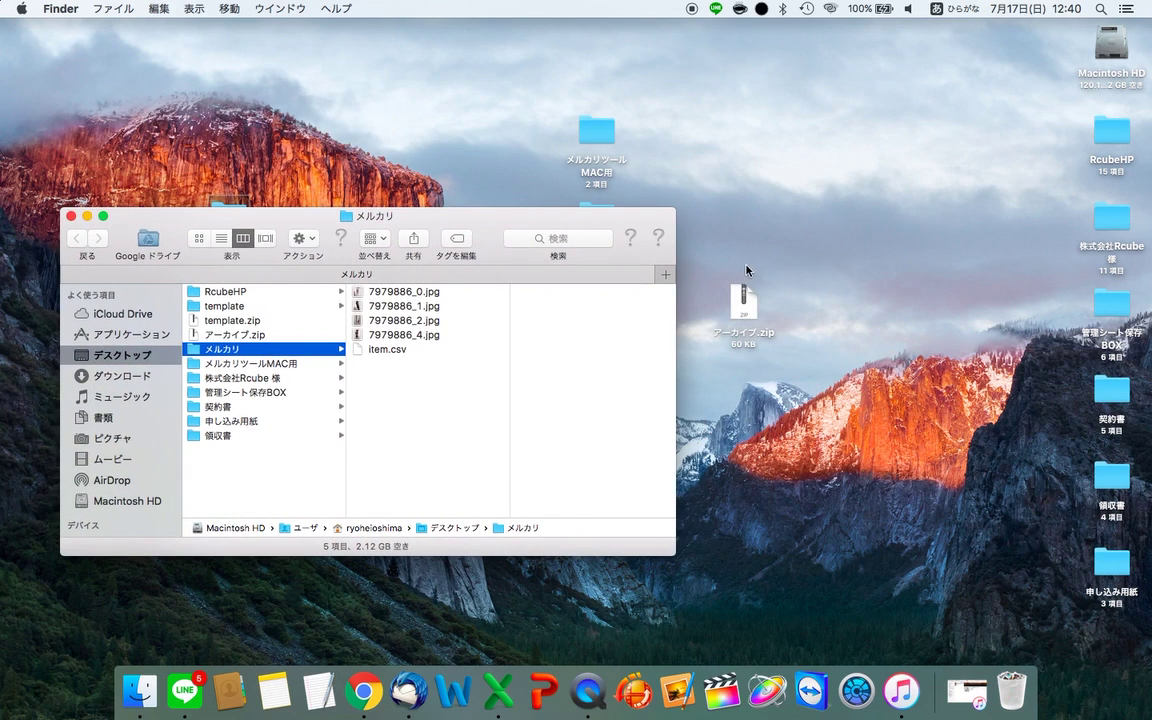
drag(757, 307, 504, 470)
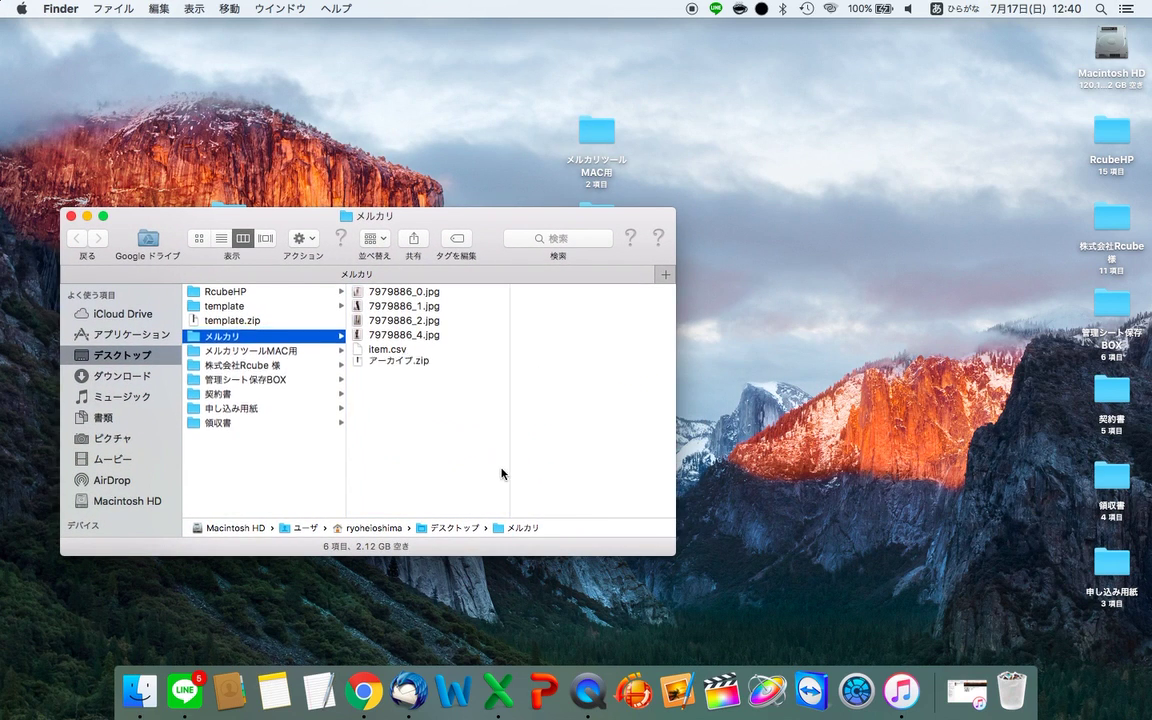
- Preview アーカイブ.zip and the photo 7979886_1.jpg inside the メルカリ folder
click(420, 366)
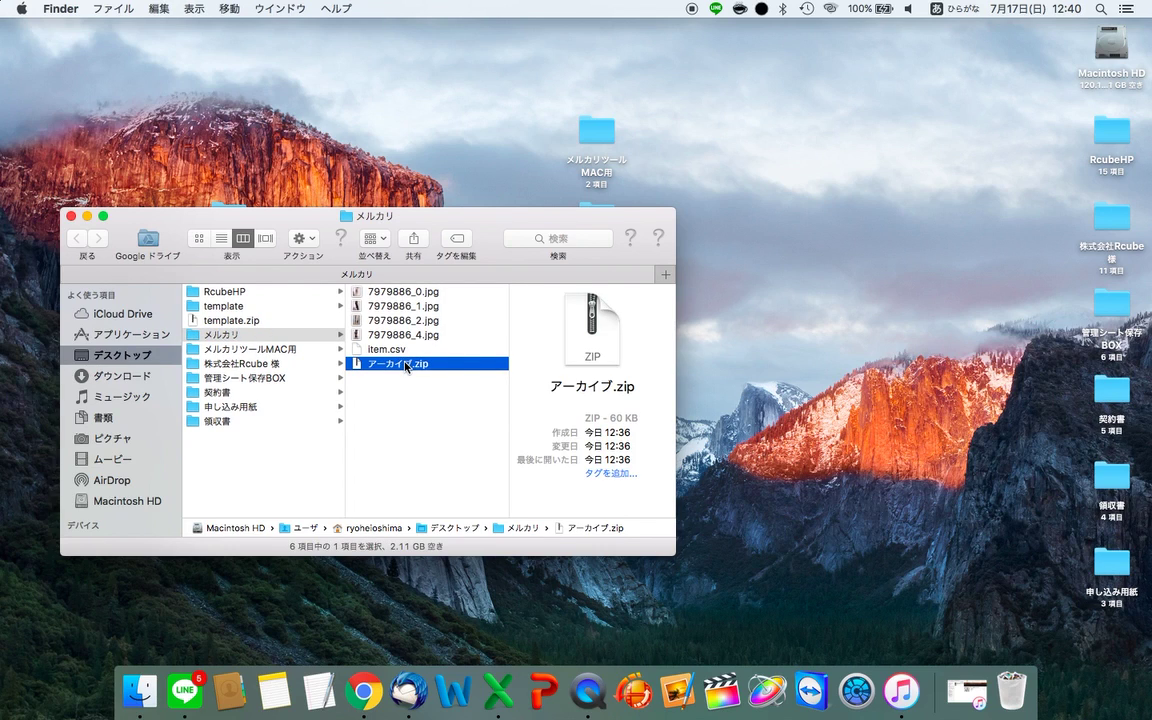
click(398, 306)
key(Up)
key(Down)
key(Down)
key(Down)
key(Down)
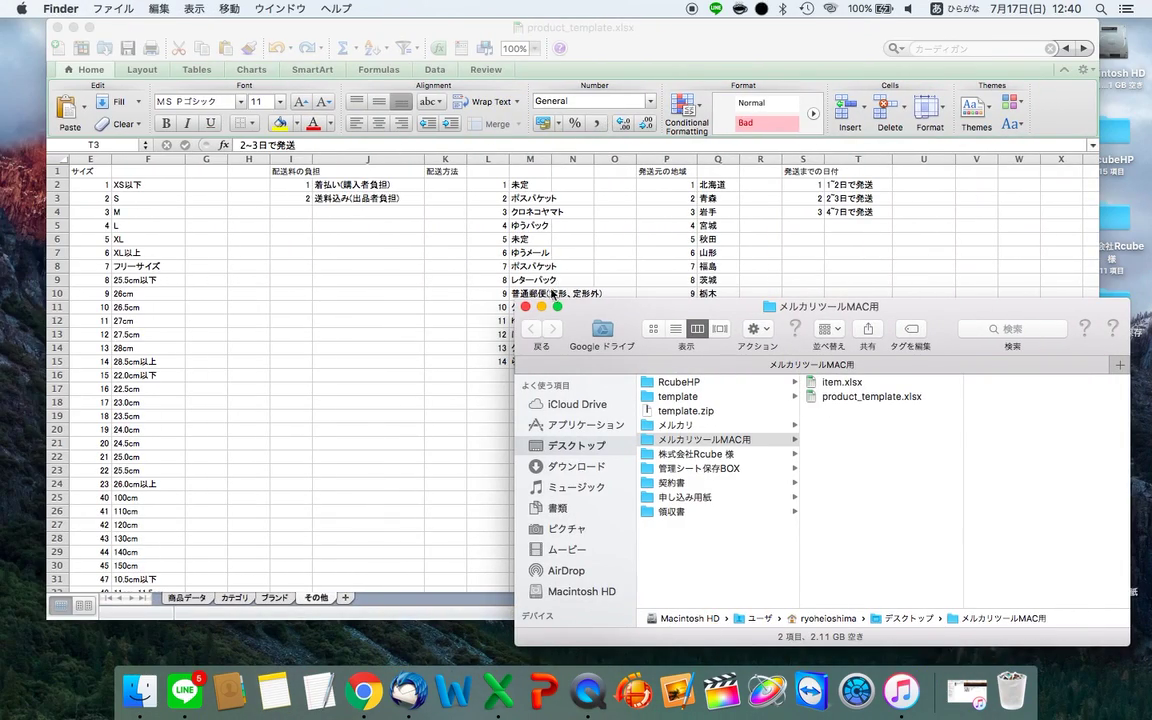
- Copy the product row A2:R2 in item.csv
key(ctrl+Left)
key(ctrl+Right)
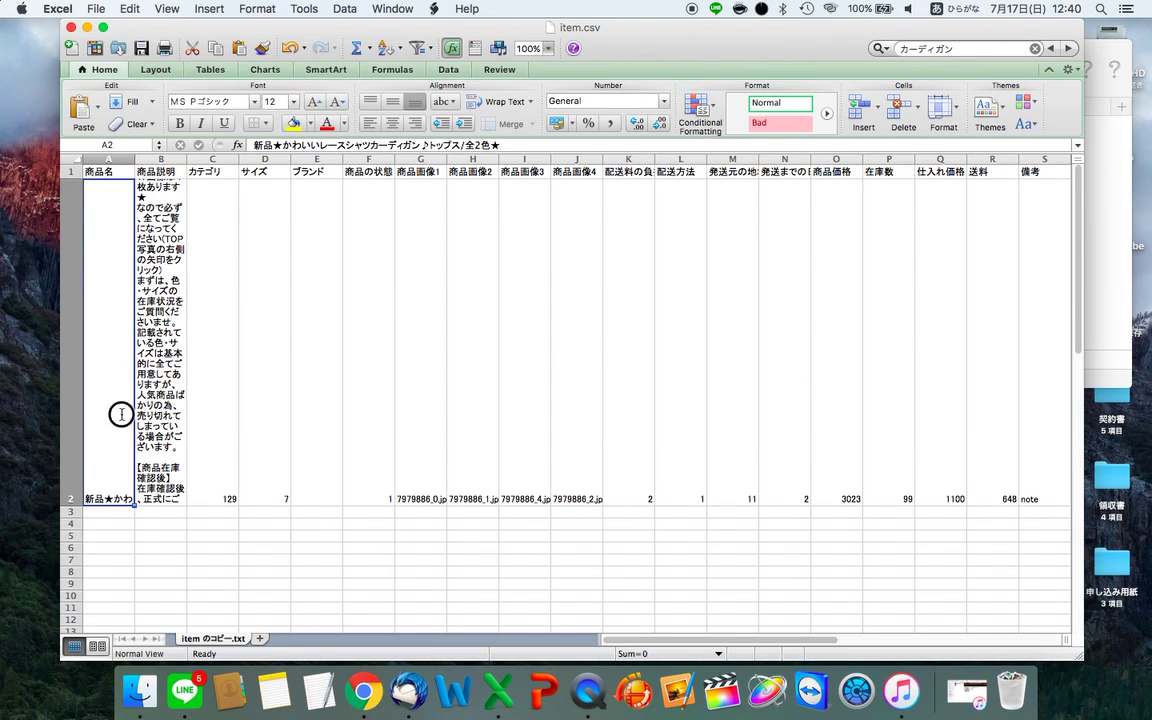
key(Right)
key(Right)
key(Right)
key(Right)
key(Right)
key(Right)
key(Right)
key(Right)
key(Right)
key(Right)
key(Right)
key(Right)
key(Right)
key(Right)
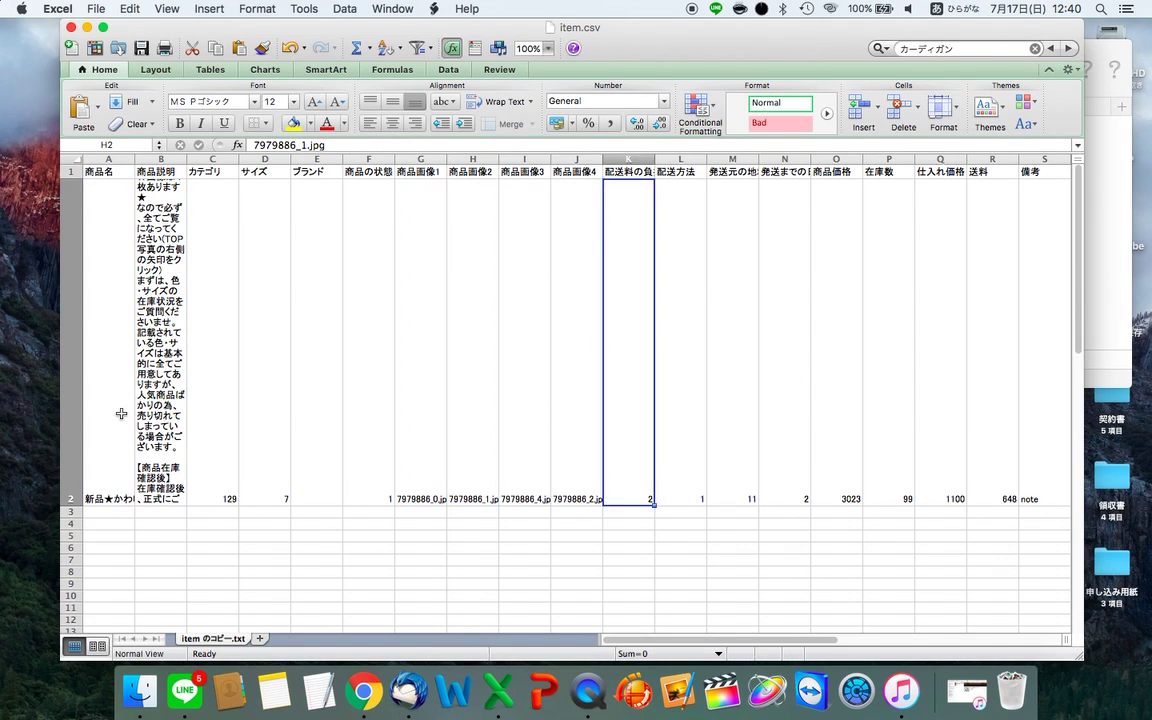
key(Left)
key(Left)
key(Left)
key(Left)
key(Left)
key(Left)
key(Left)
key(Left)
key(Left)
key(Left)
key(Left)
key(Left)
key(Left)
key(Left)
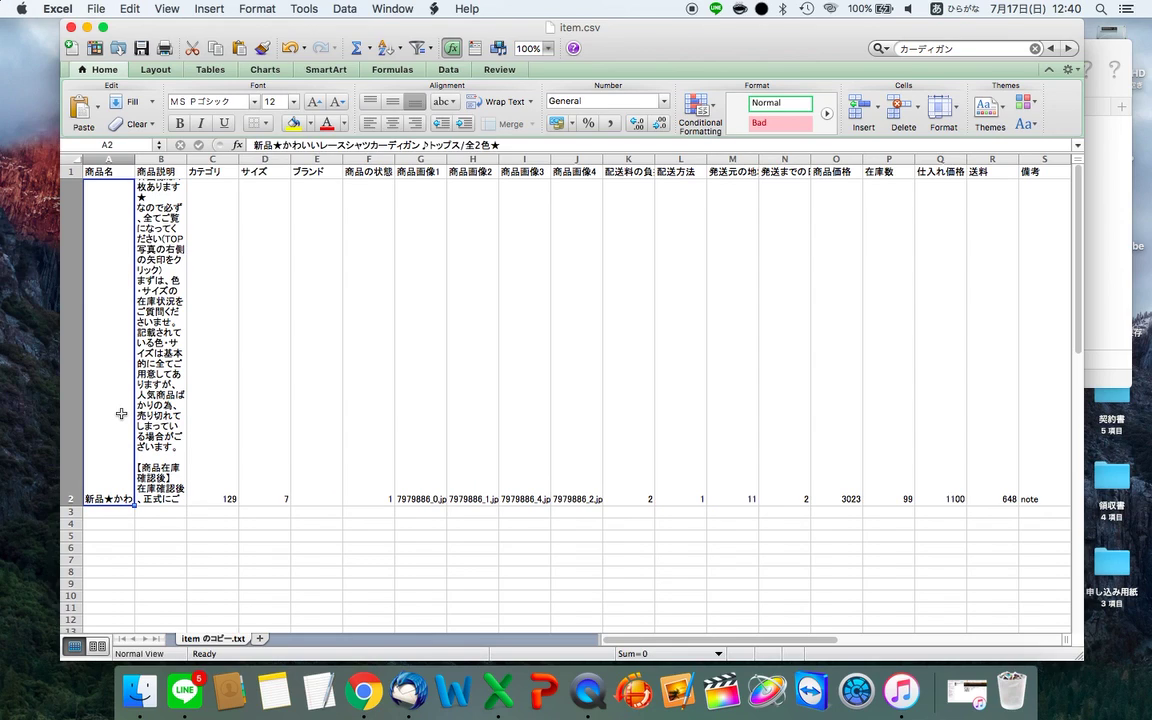
key(shift+Right)
key(shift+Right)
key(shift+Right)
key(shift+Right)
key(shift+Right)
key(shift+Right)
key(shift+Right)
key(shift+Right)
key(shift+Right)
key(shift+Right)
key(shift+Right)
key(shift+Right)
key(shift+Right)
key(shift+Right)
key(shift+Right)
key(shift+Right)
key(shift+Right)
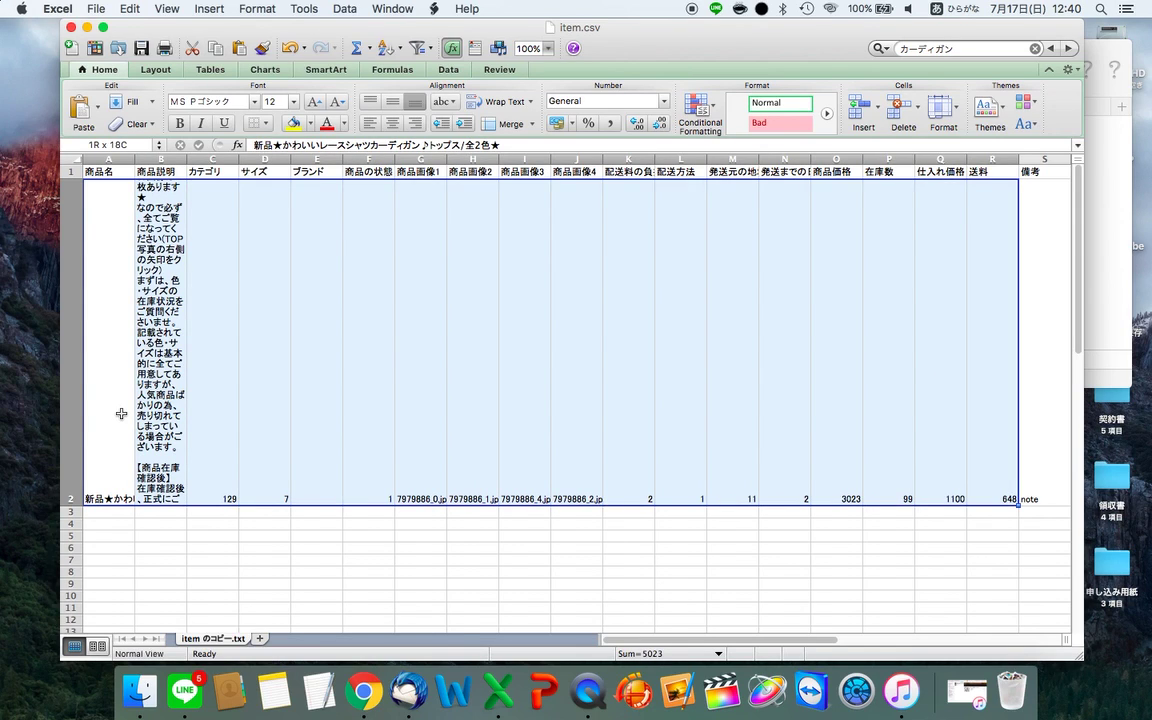
key(super+c)
- Paste the copied product row into rows 3, 4 and 5
key(Down)
key(super+v)
key(Down)
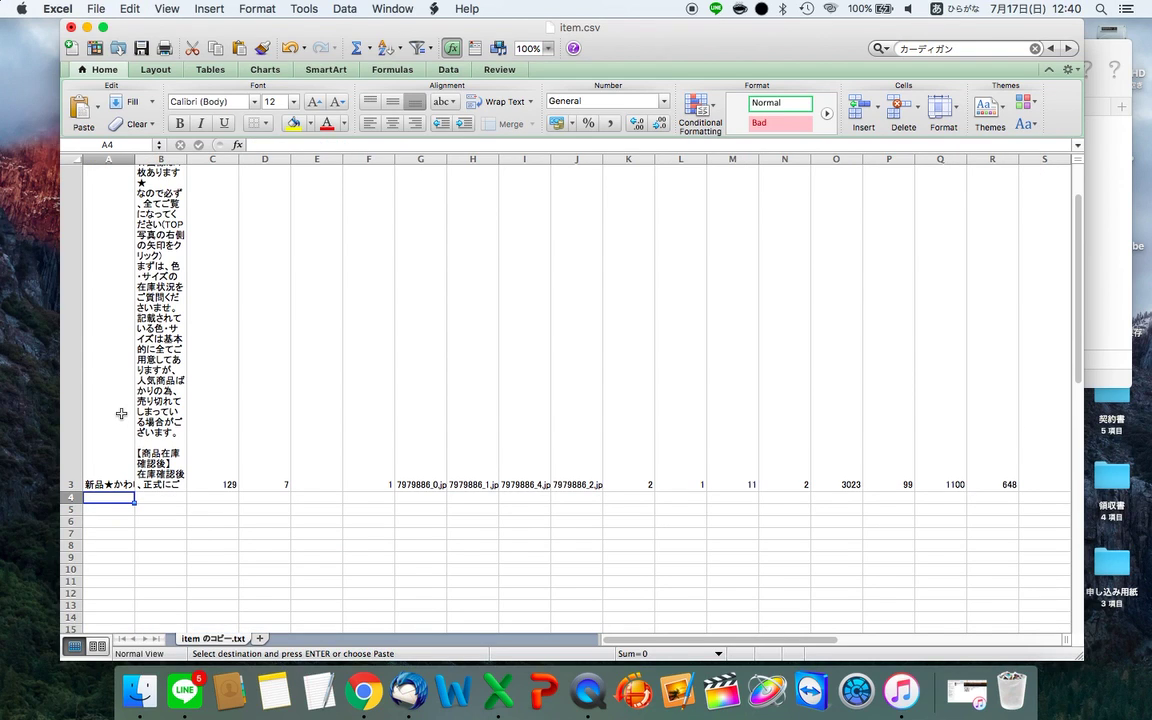
key(super+v)
key(Down)
key(Down)
key(Up)
key(super+v)
key(Down)
key(Down)
key(Down)
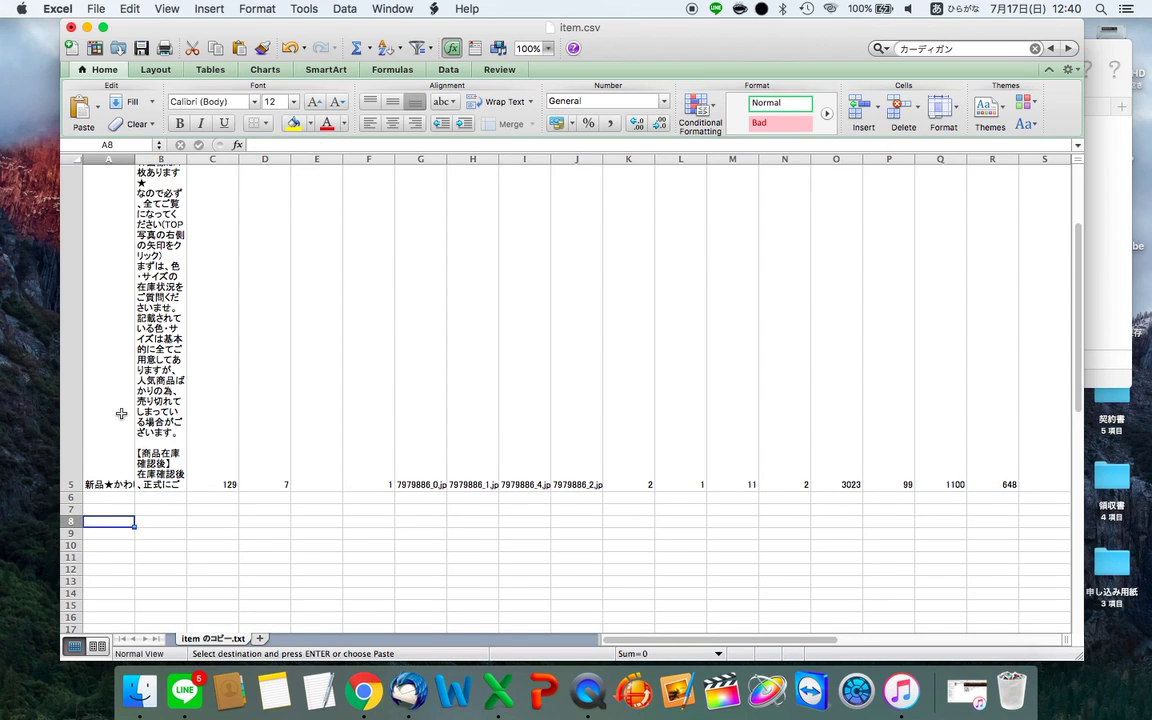
key(super+Up)
key(super+Up)
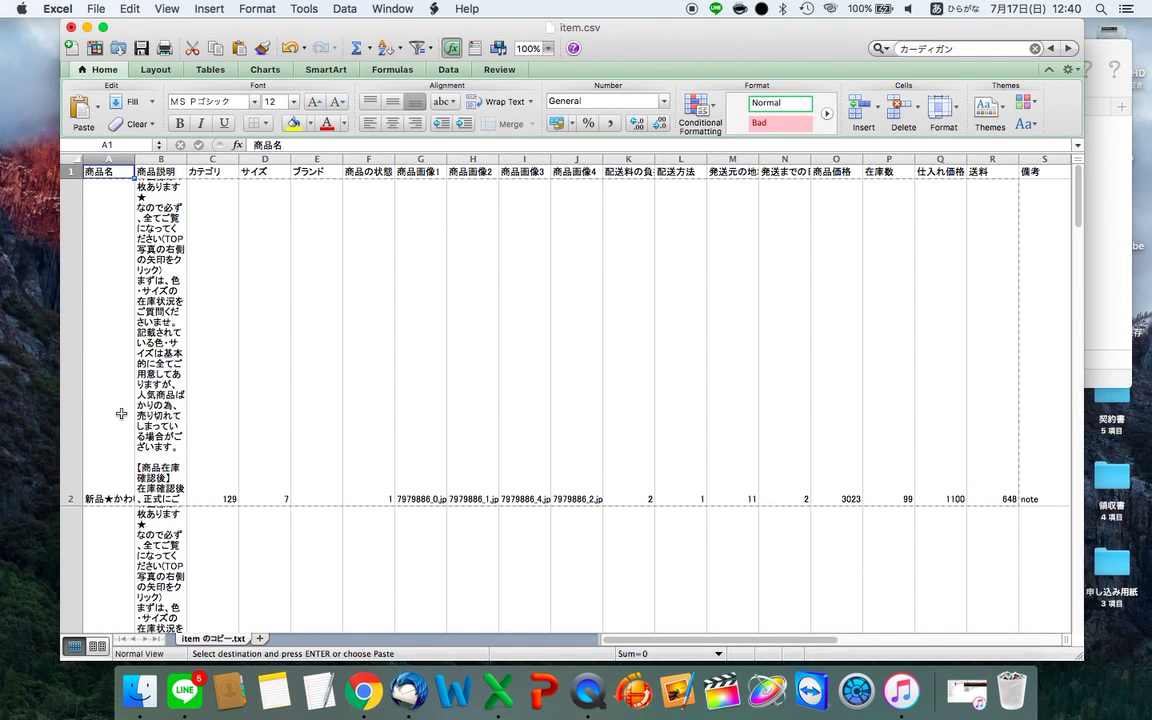
key(ctrl+Right)
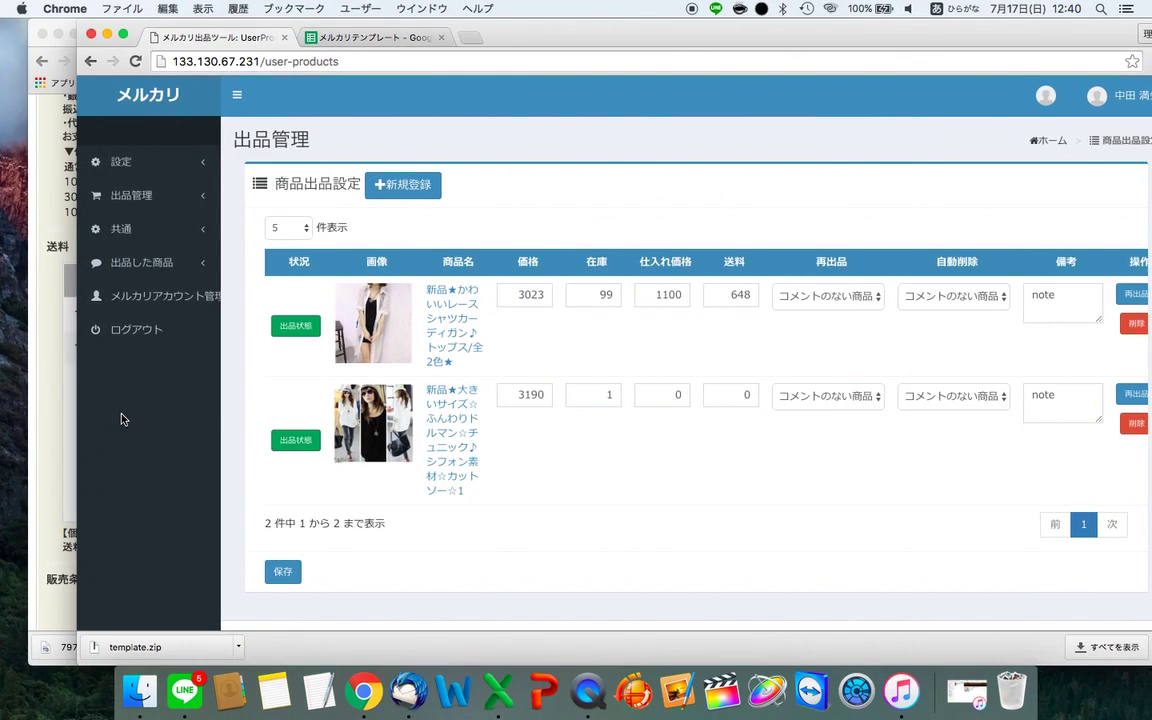
- Delete アーカイブ.zip from the メルカリ folder
key(ctrl+Left)
key(ctrl+Right)
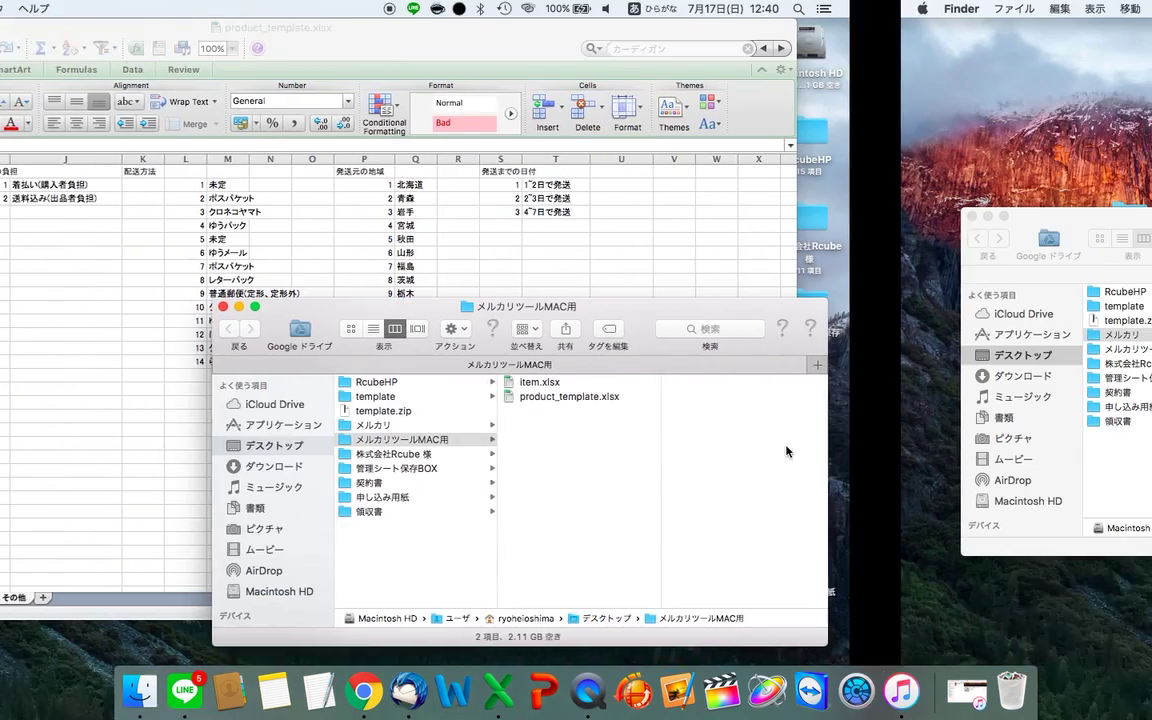
click(442, 292)
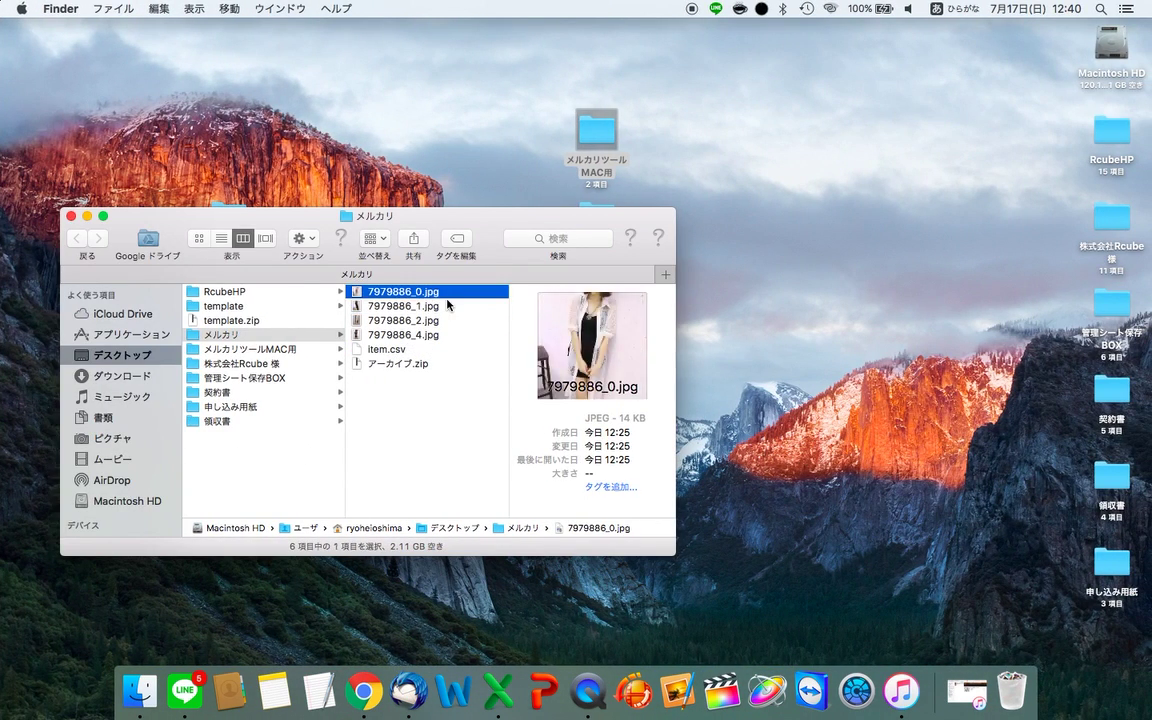
key(shift+Down)
key(shift+Down)
key(shift+Down)
key(shift+Down)
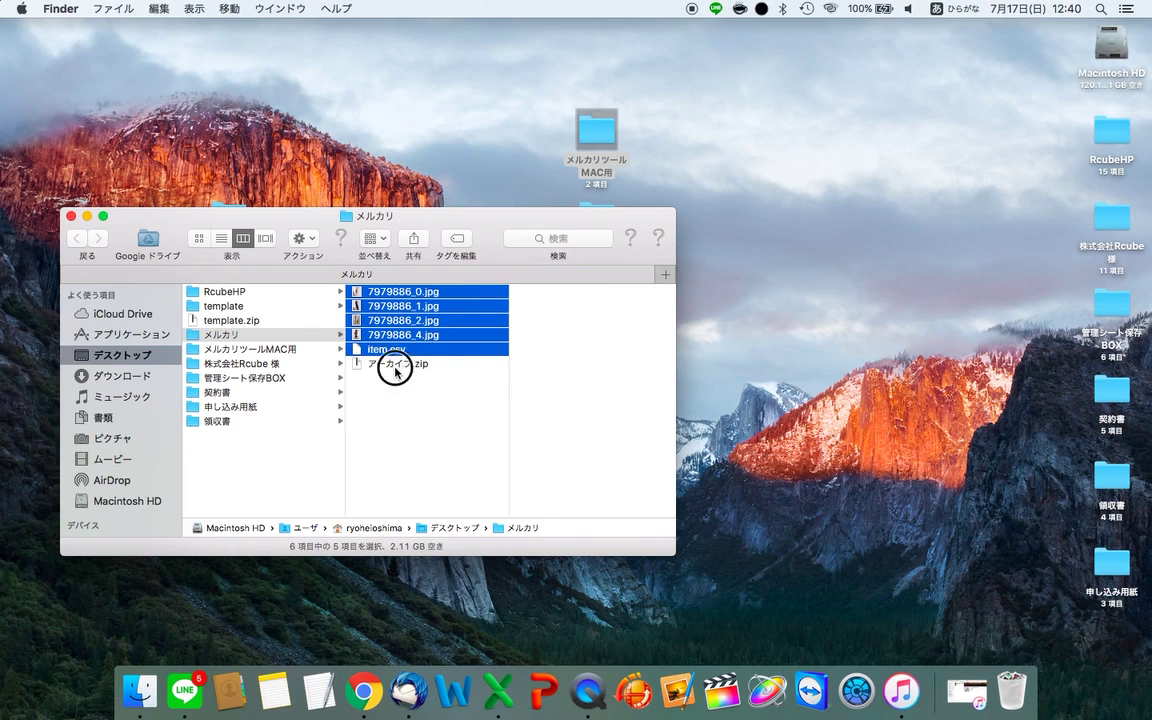
click(396, 366)
key(super+BackSpace)
- Select the remaining item.csv and four photos and bring up their context menu
click(434, 307)
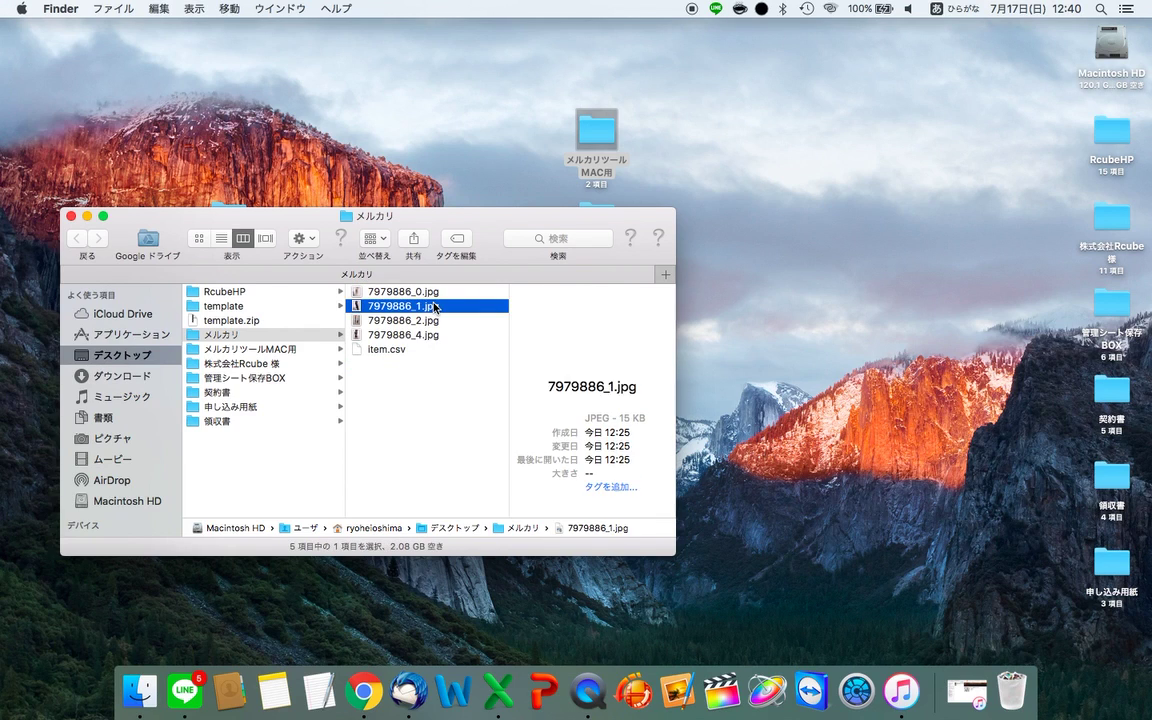
key(Up)
key(shift+Down)
key(shift+Down)
key(shift+Down)
key(shift+Down)
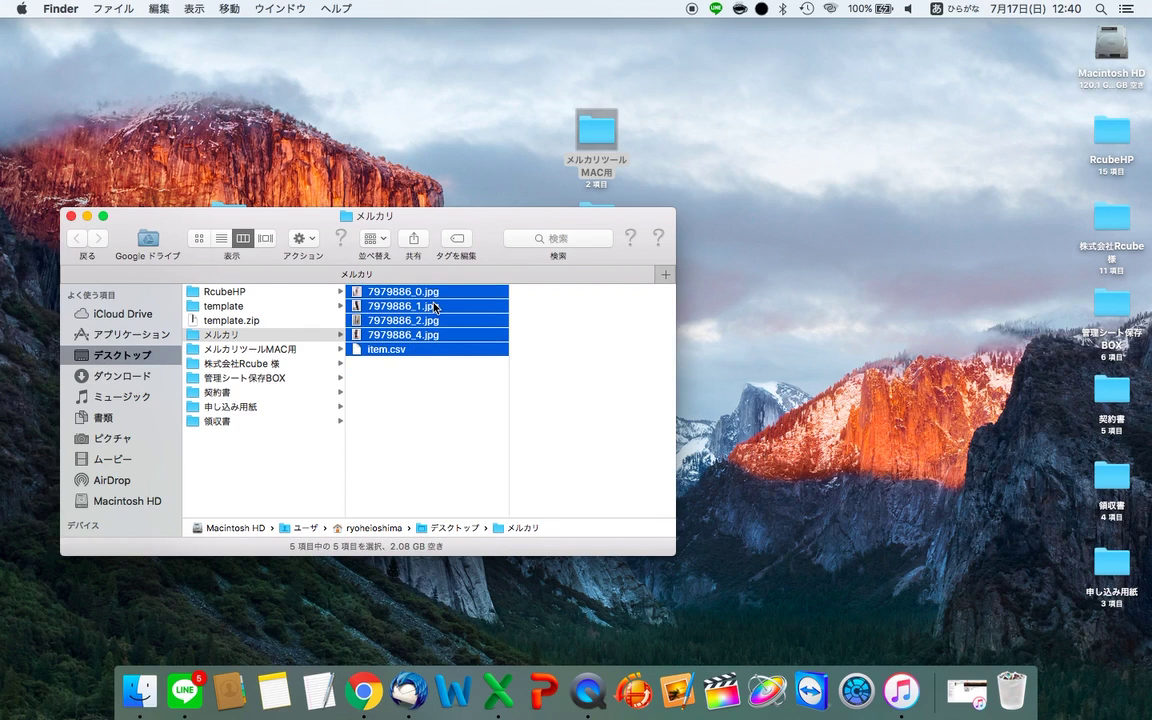
right_click(434, 305)
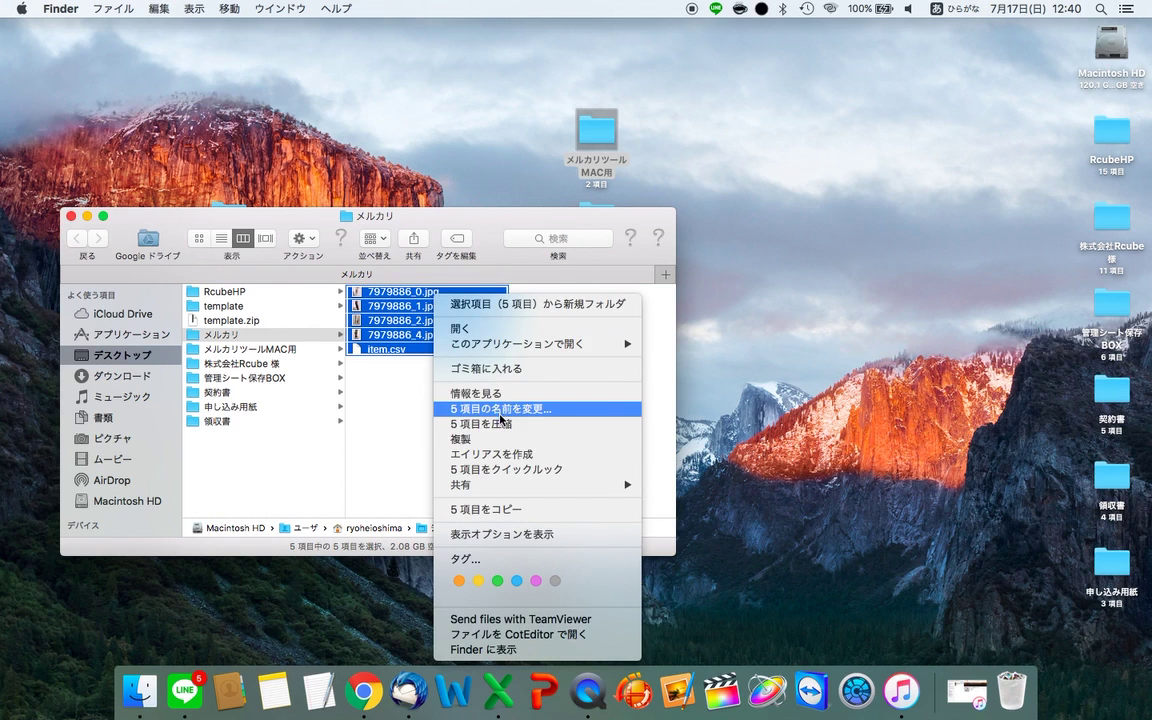
click(412, 430)
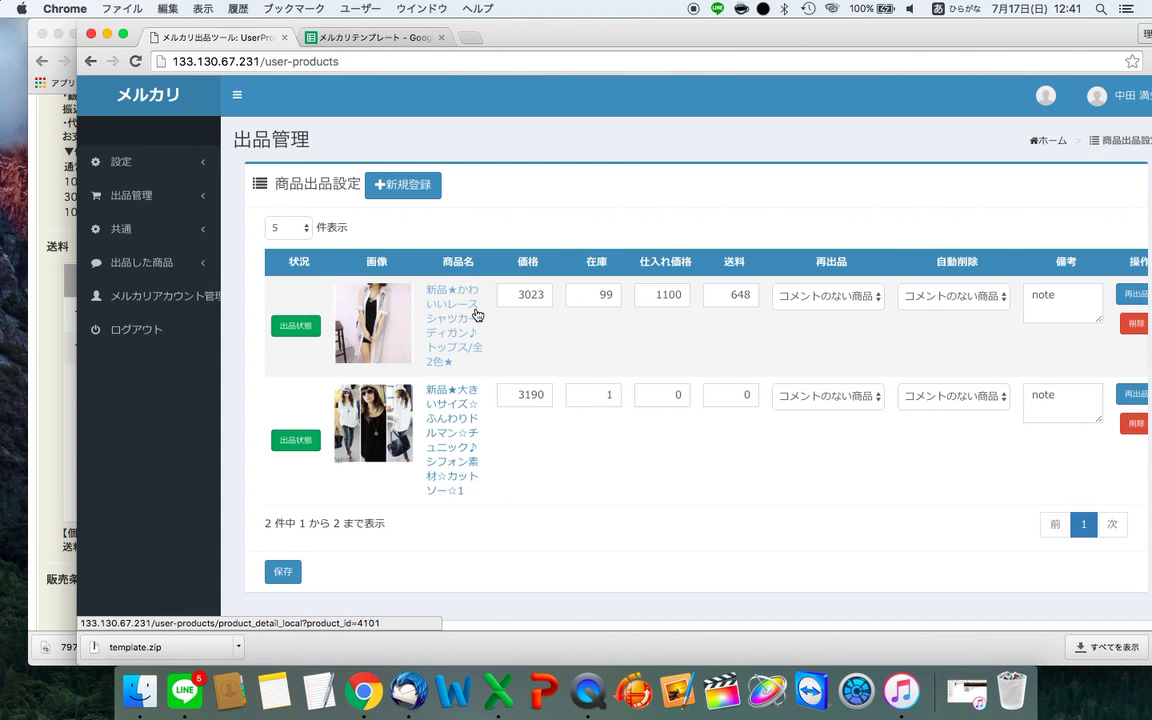
key(super+Tab)
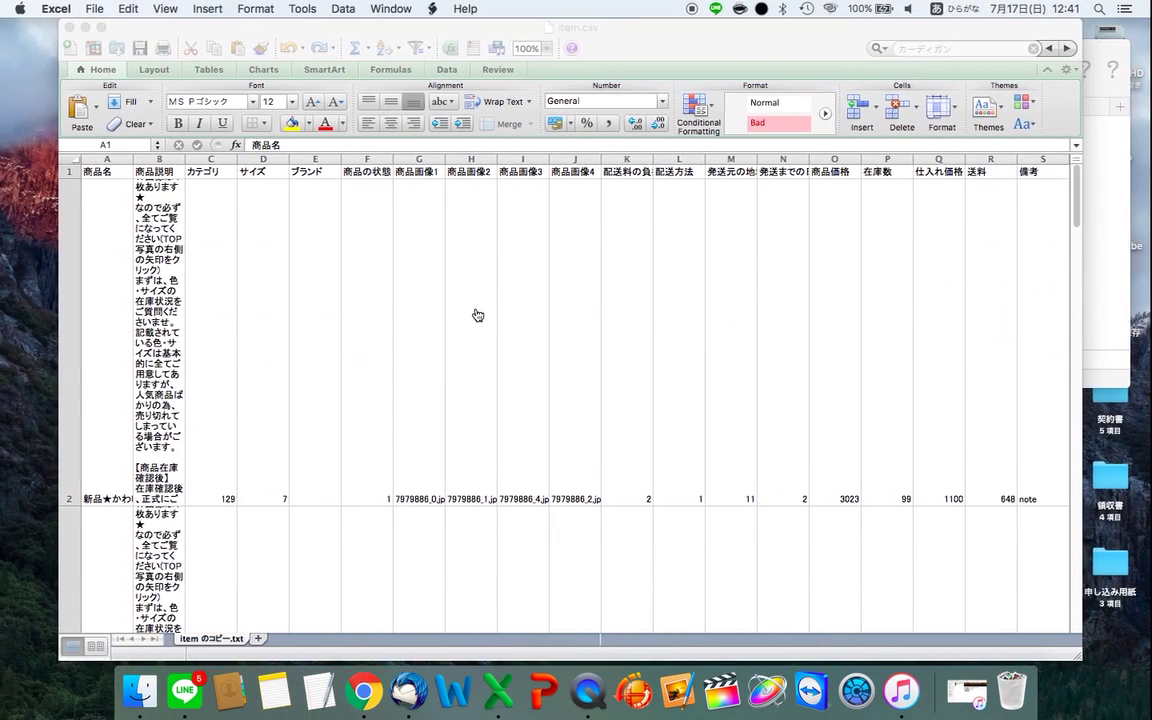
scroll(476, 313, down, 5)
scroll(476, 313, up, 5)
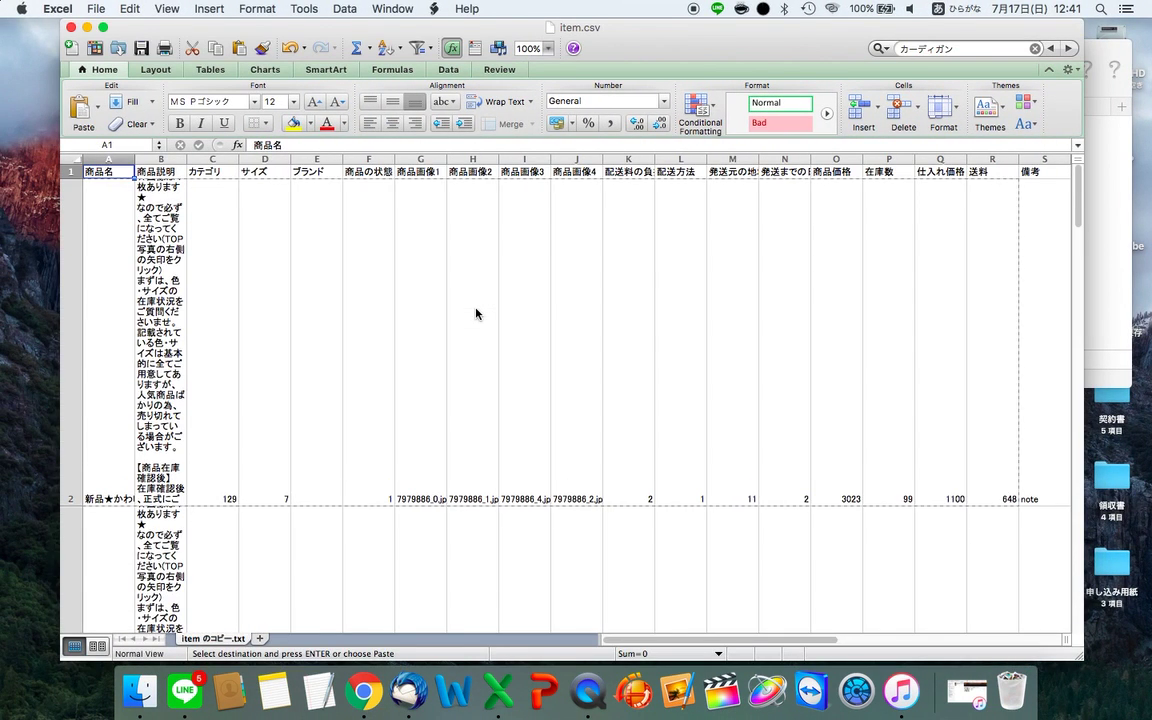
click(138, 455)
click(132, 457)
scroll(136, 456, down, 1)
key(super+z)
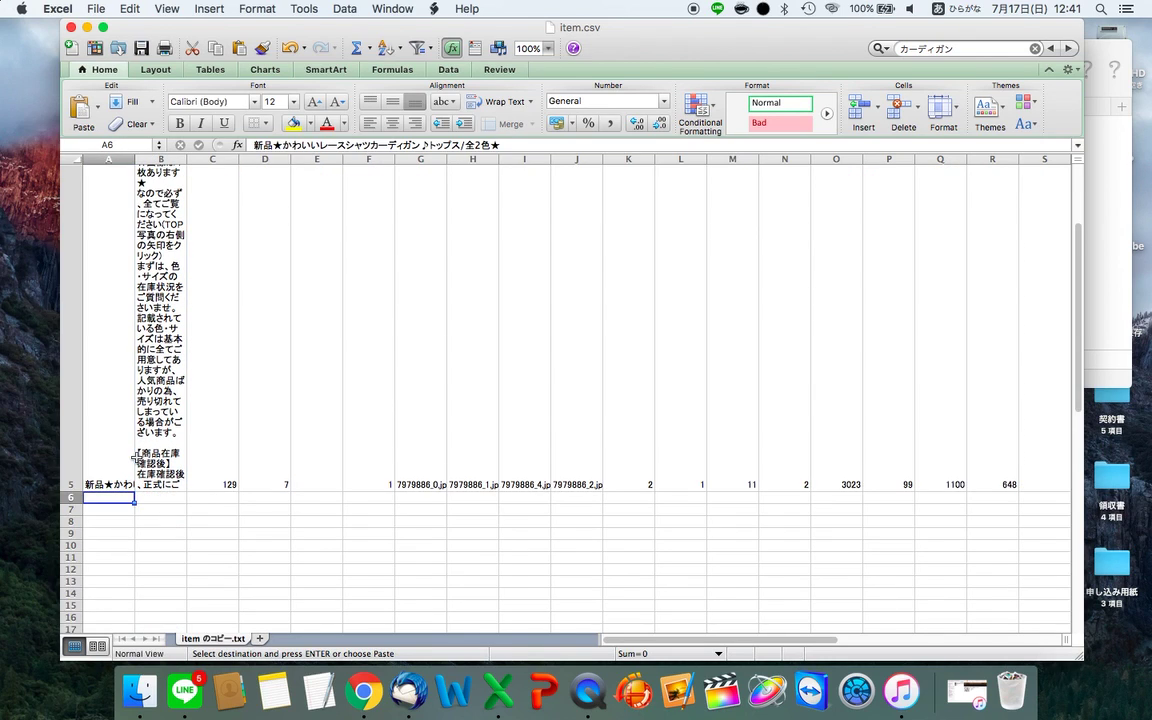
key(super+v)
scroll(136, 457, up, 1)
key(Up)
key(Up)
key(Up)
key(Right)
key(Right)
key(Right)
key(Right)
key(Right)
key(Right)
key(Right)
key(Right)
key(Right)
key(Right)
key(Right)
key(Right)
key(Right)
key(Right)
key(Right)
key(Right)
key(Right)
key(Right)
key(Right)
key(Left)
key(Left)
key(Left)
key(Left)
key(Left)
key(Left)
key(Left)
key(Left)
key(Left)
key(Left)
key(Left)
key(Left)
key(Left)
key(Left)
key(Left)
key(Left)
key(Left)
key(Left)
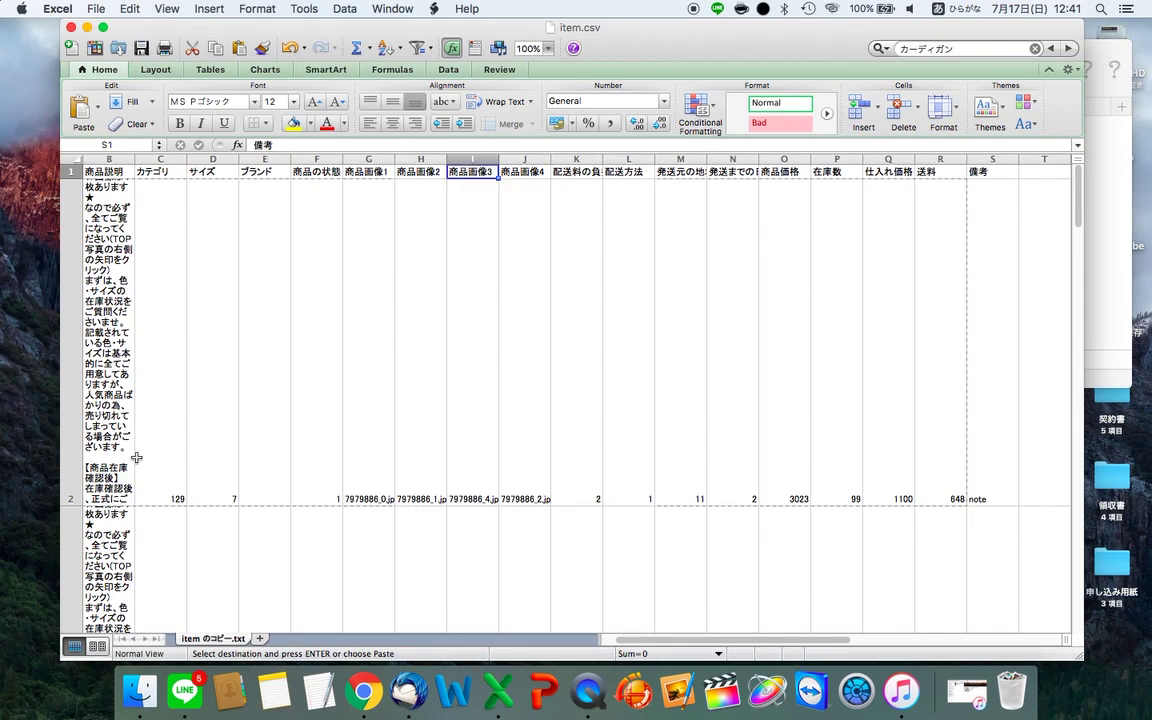
key(ctrl+Left)
key(ctrl+Right)
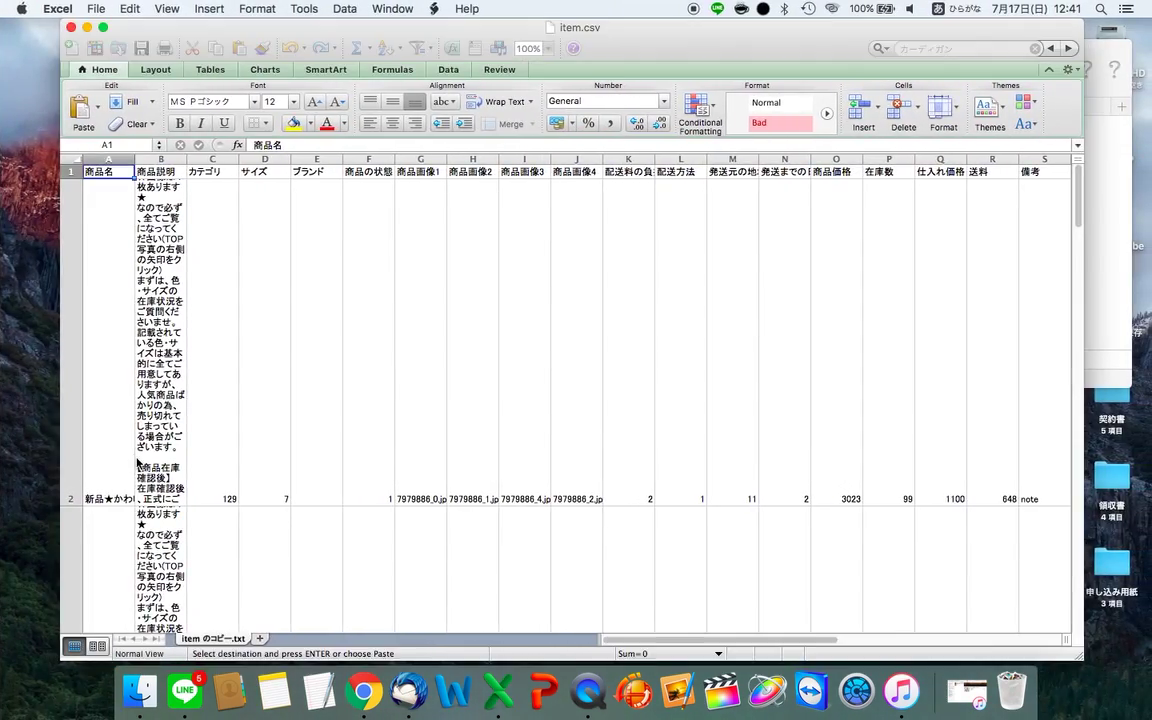
key(ctrl+Right)
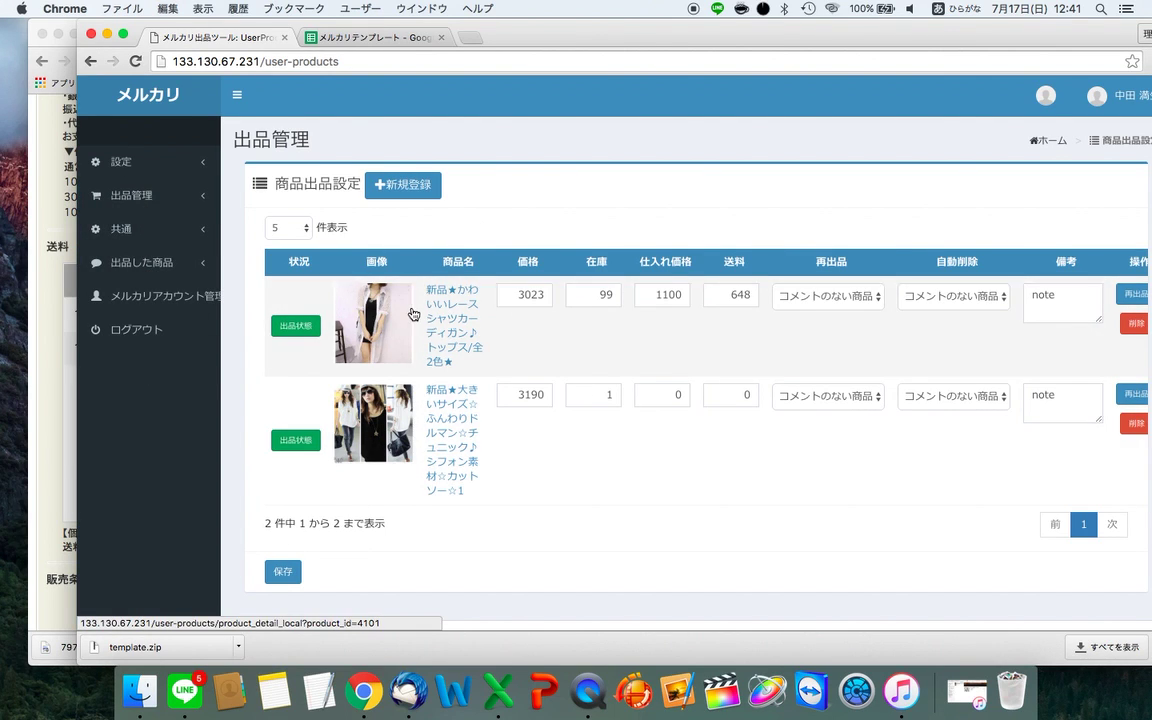
- Load the 出品管理 > 商品出品設定 page listing the 3023 cardigan and 3190 tunic
click(138, 262)
click(149, 296)
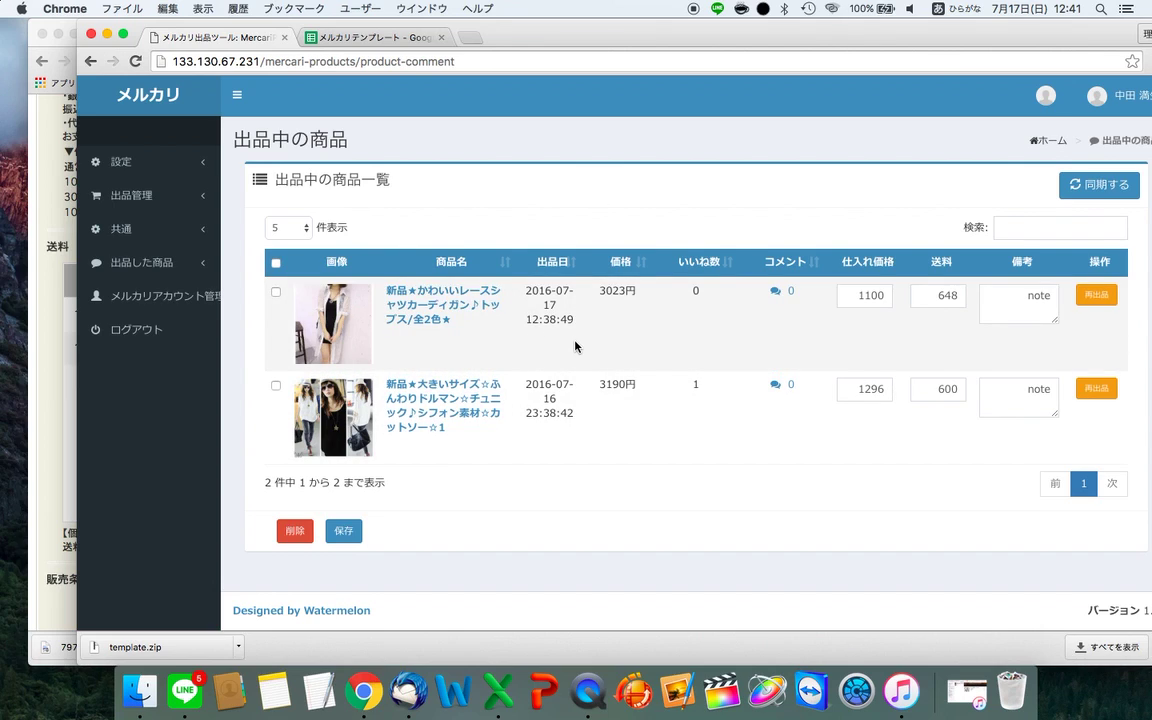
click(148, 198)
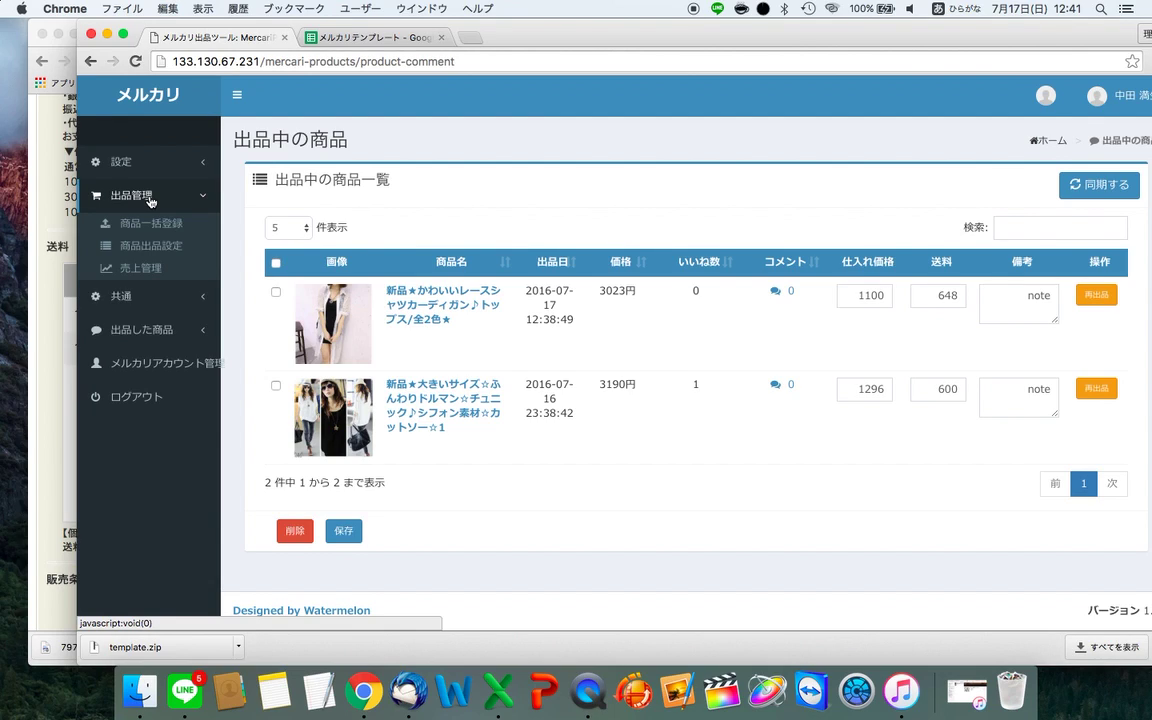
click(135, 244)
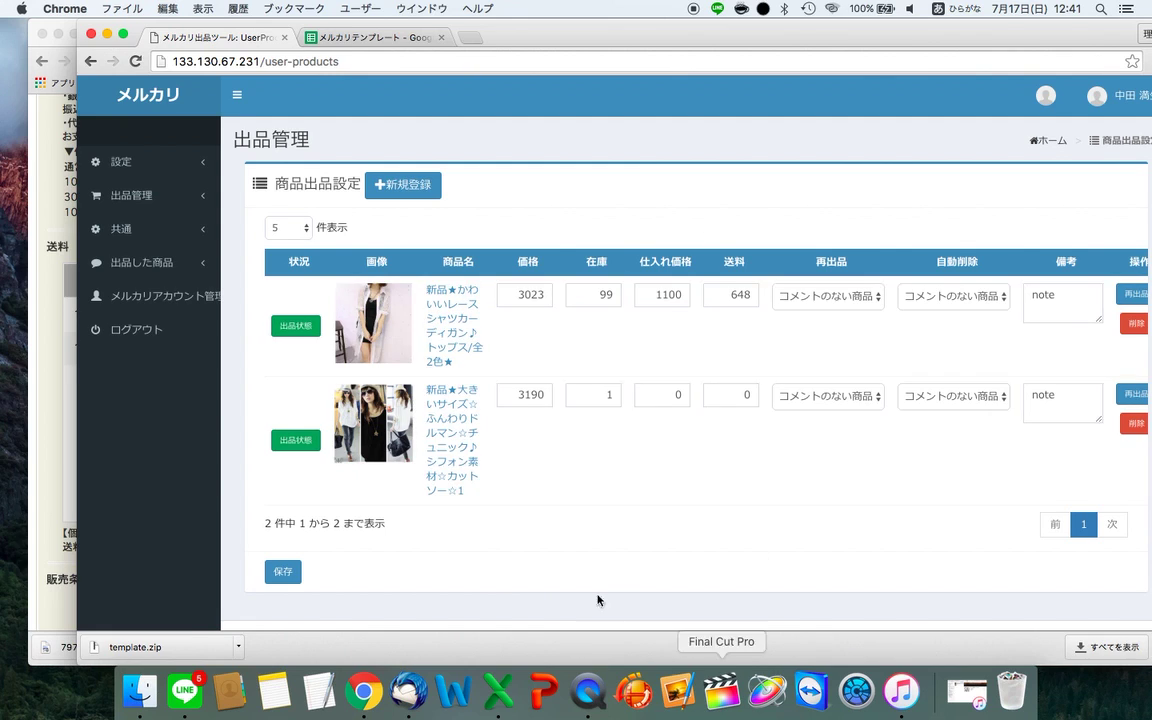
scroll(491, 370, down, 1)
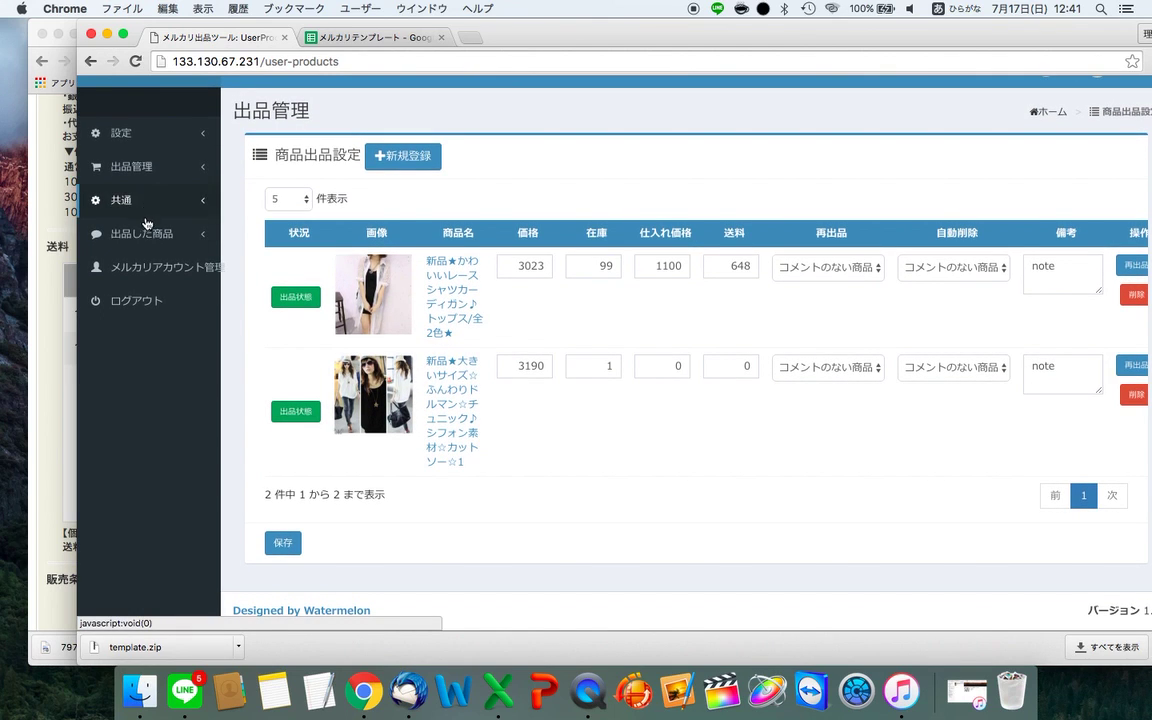
click(142, 233)
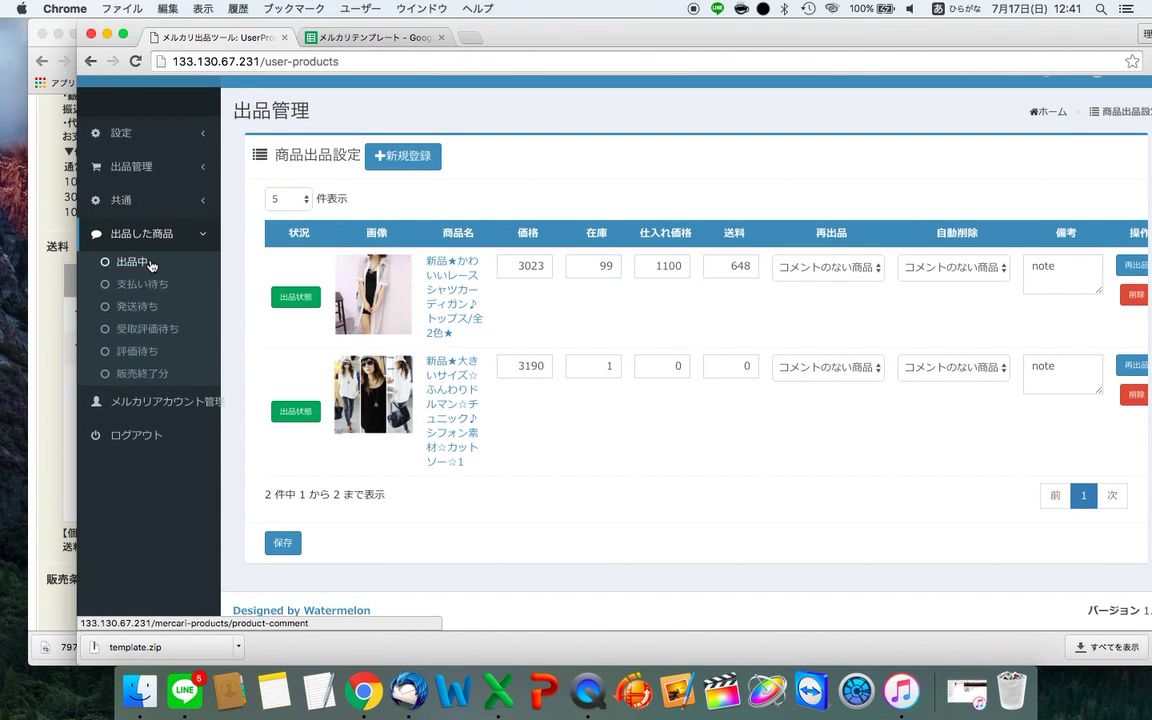
click(150, 167)
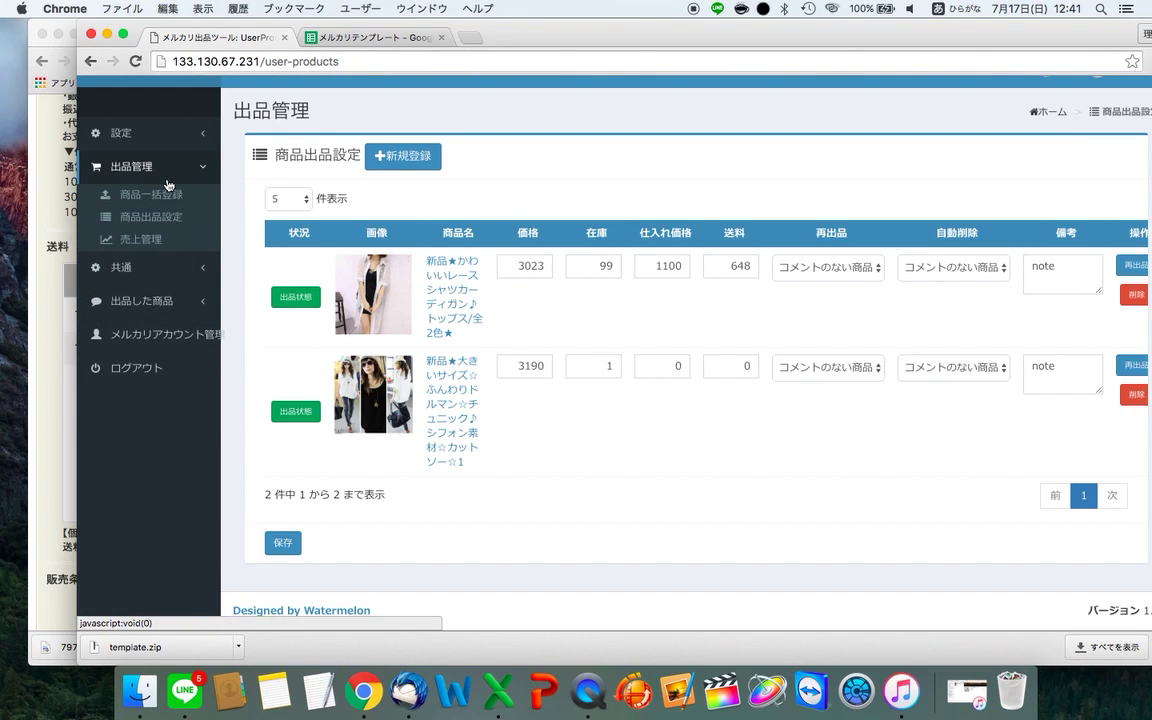
click(140, 216)
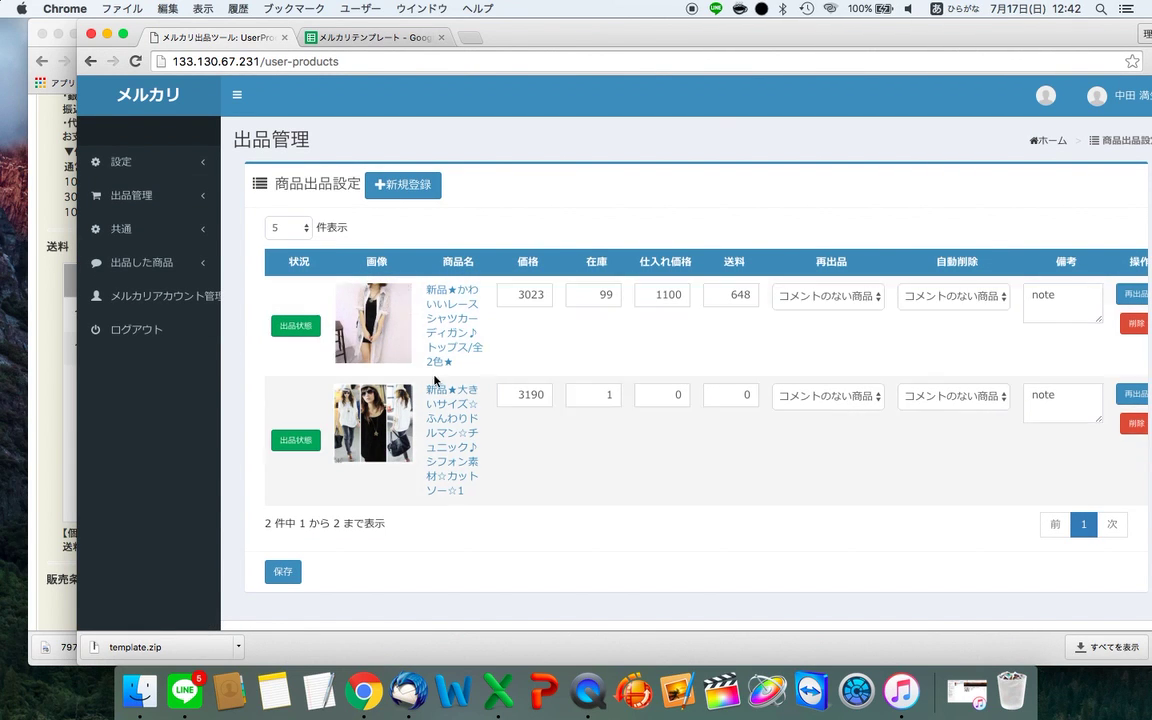
scroll(990, 360, right, 2)
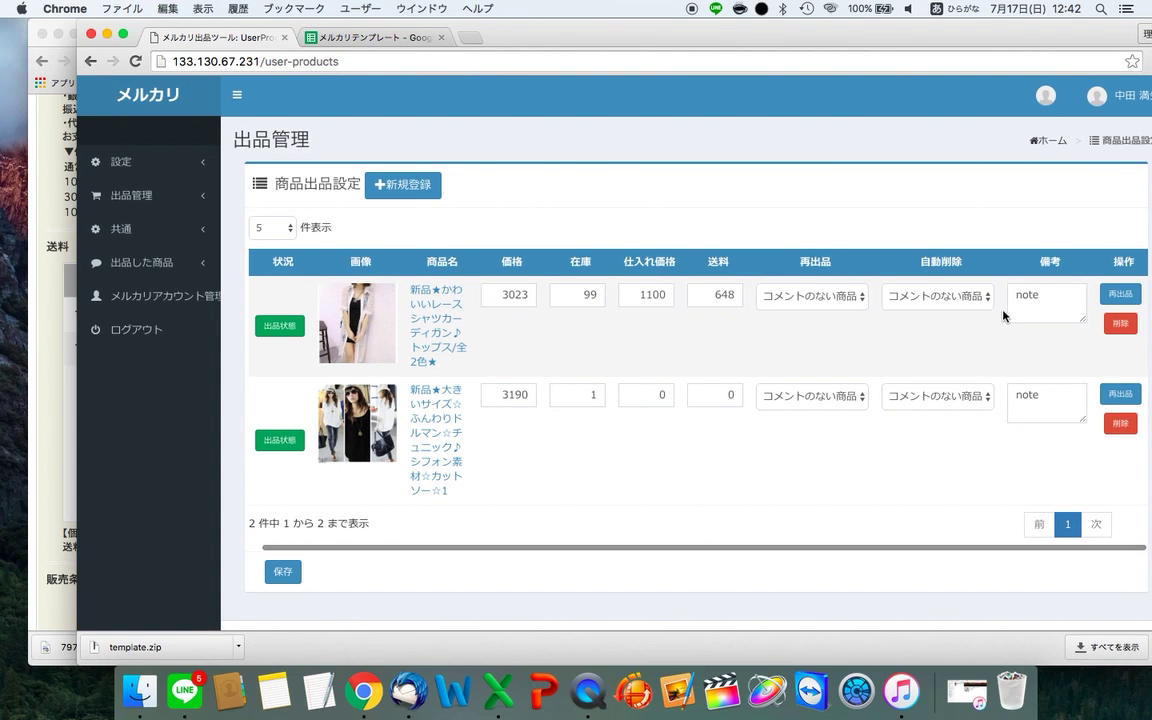
click(836, 297)
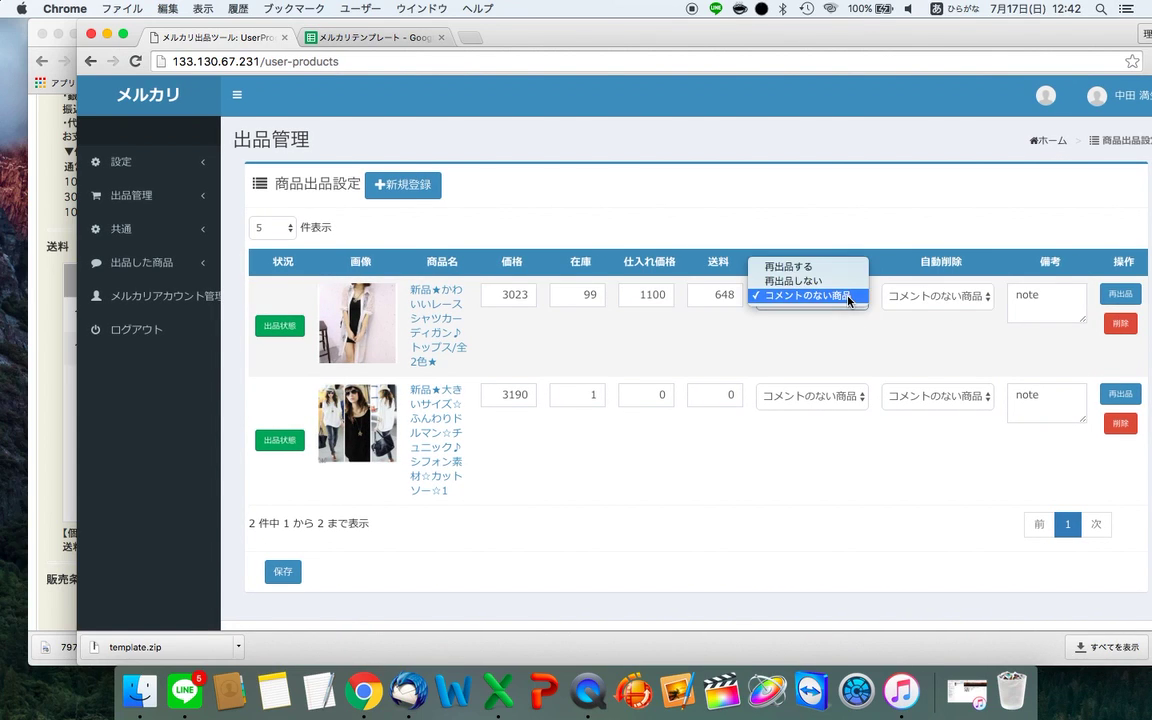
click(800, 280)
click(953, 297)
click(940, 281)
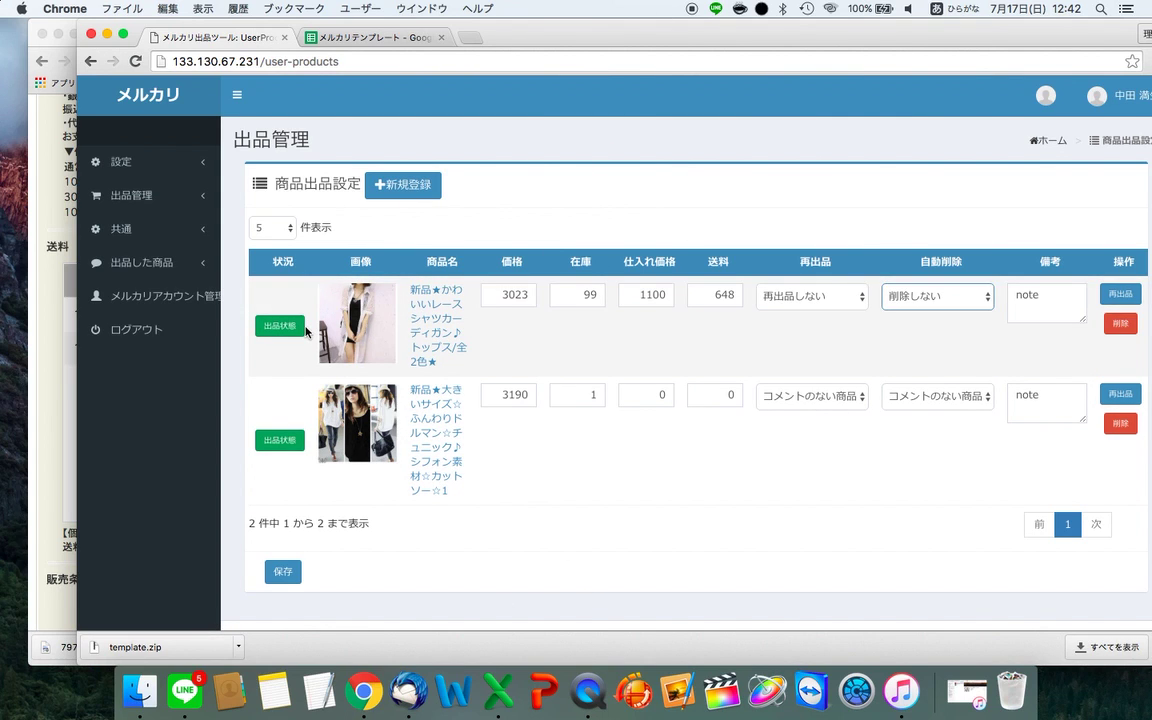
click(140, 262)
click(145, 300)
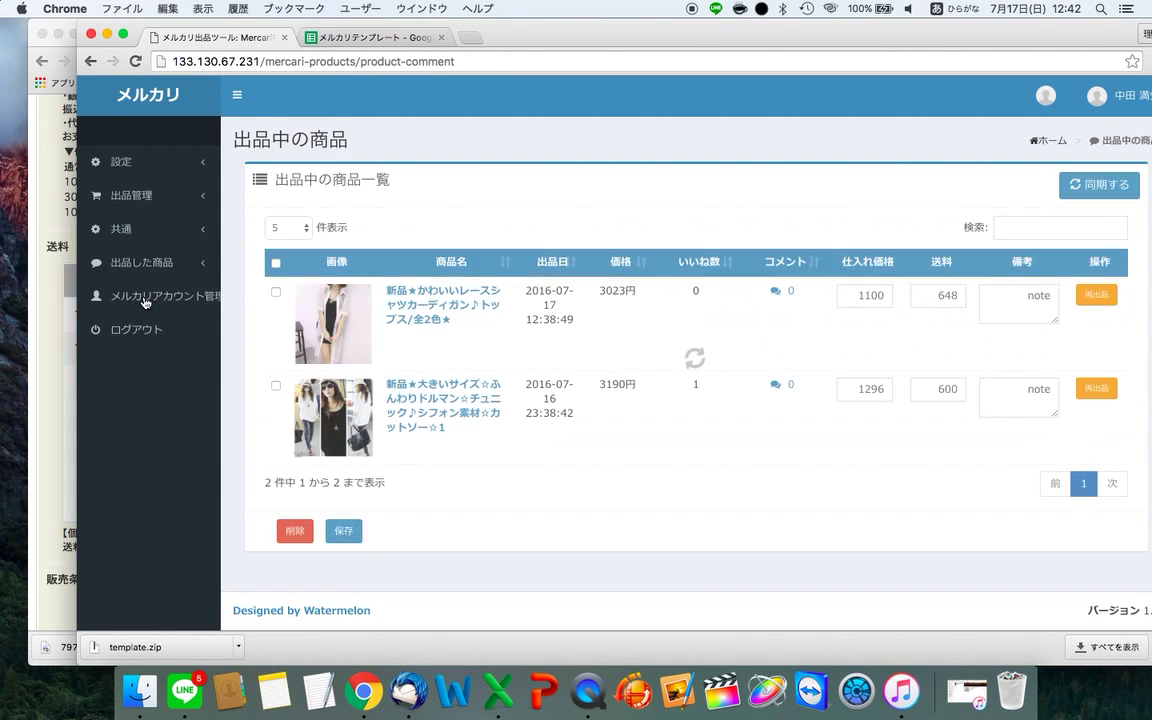
click(121, 195)
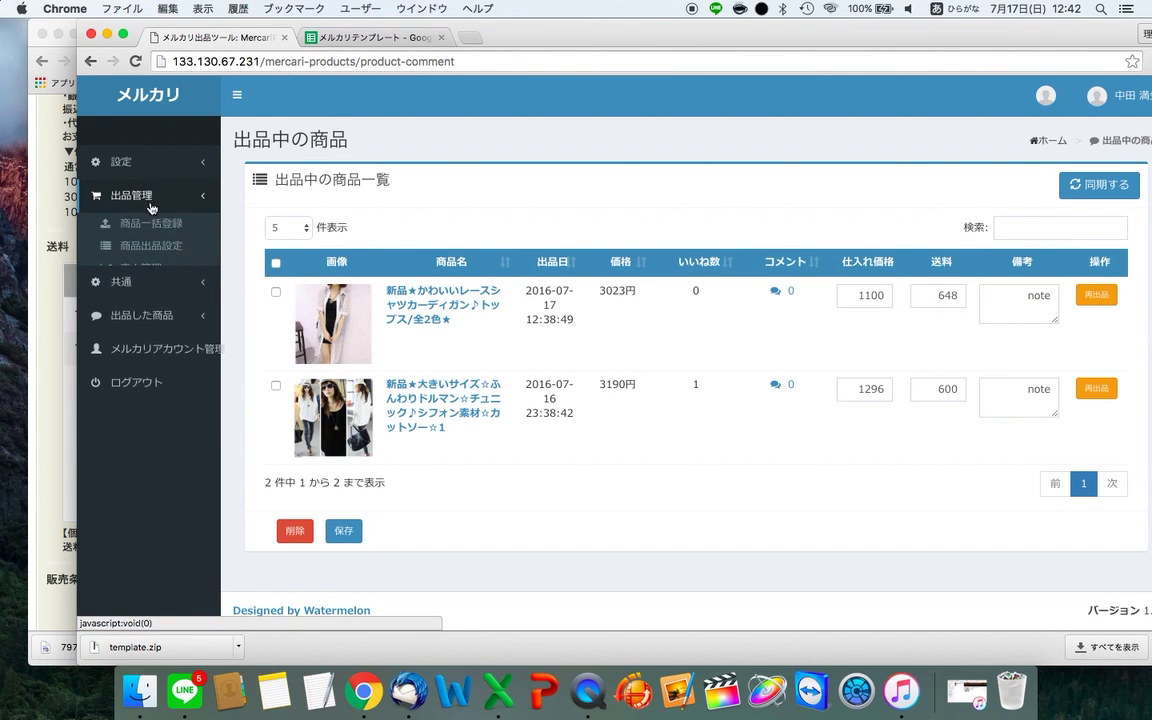
click(166, 250)
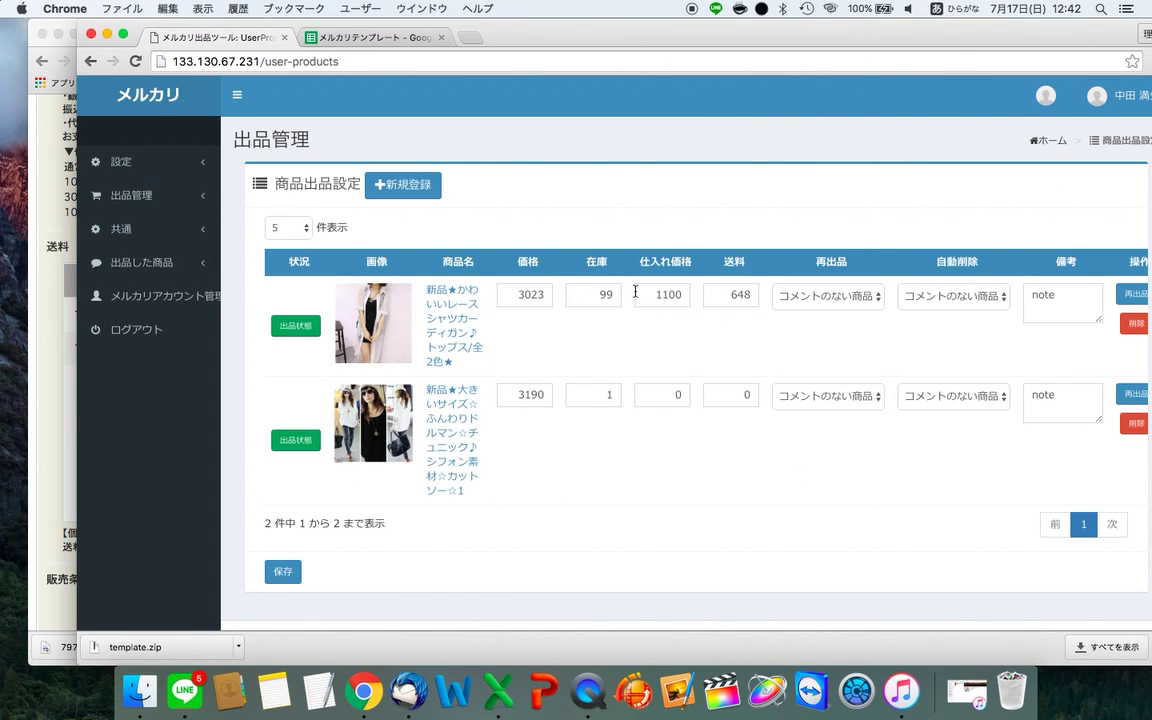
- Export the registered product data as 101.zip from the 商品一括登録 page
click(160, 200)
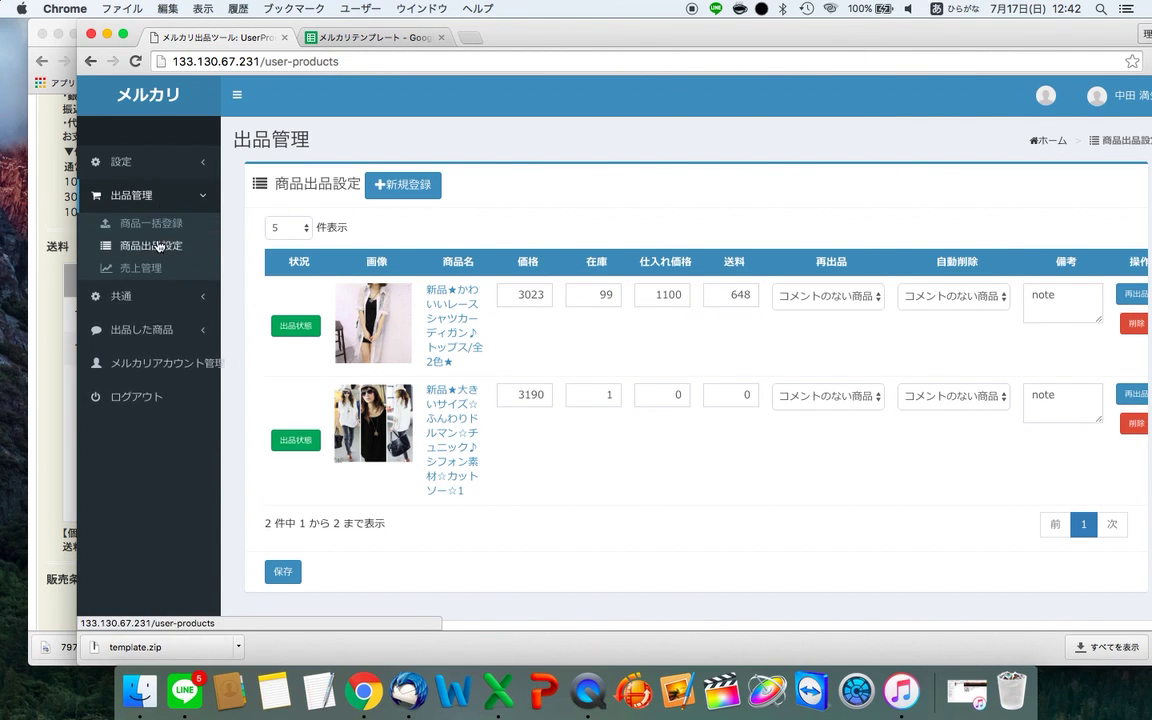
click(150, 223)
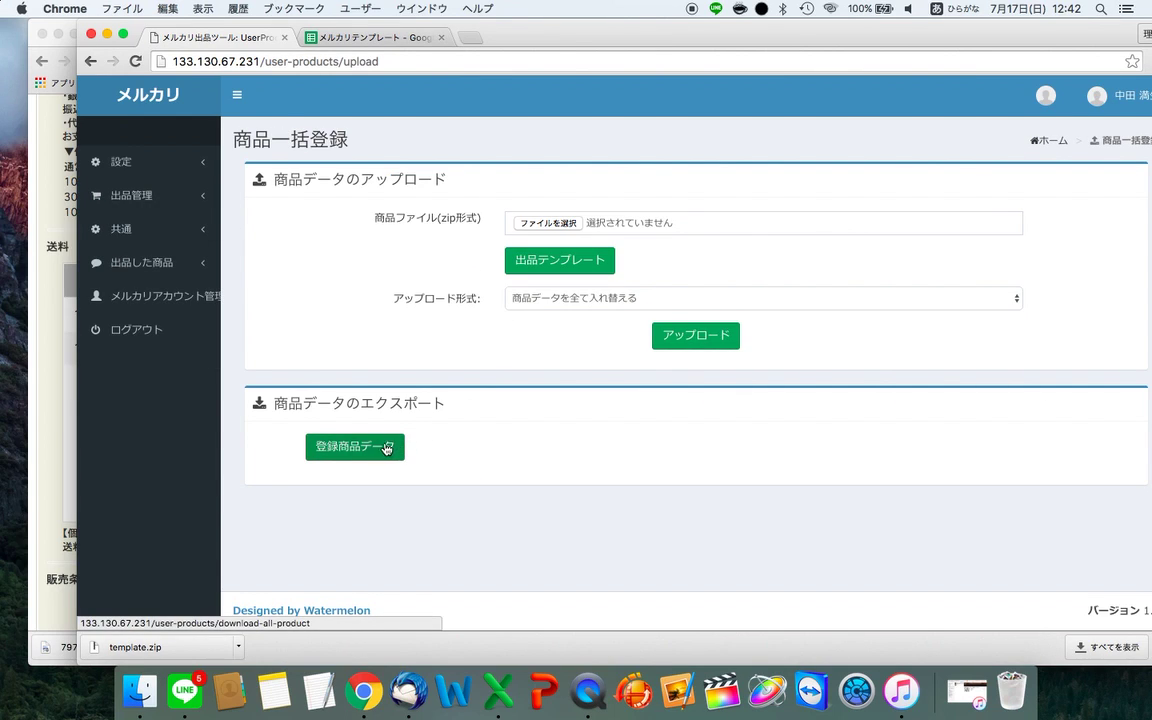
click(369, 452)
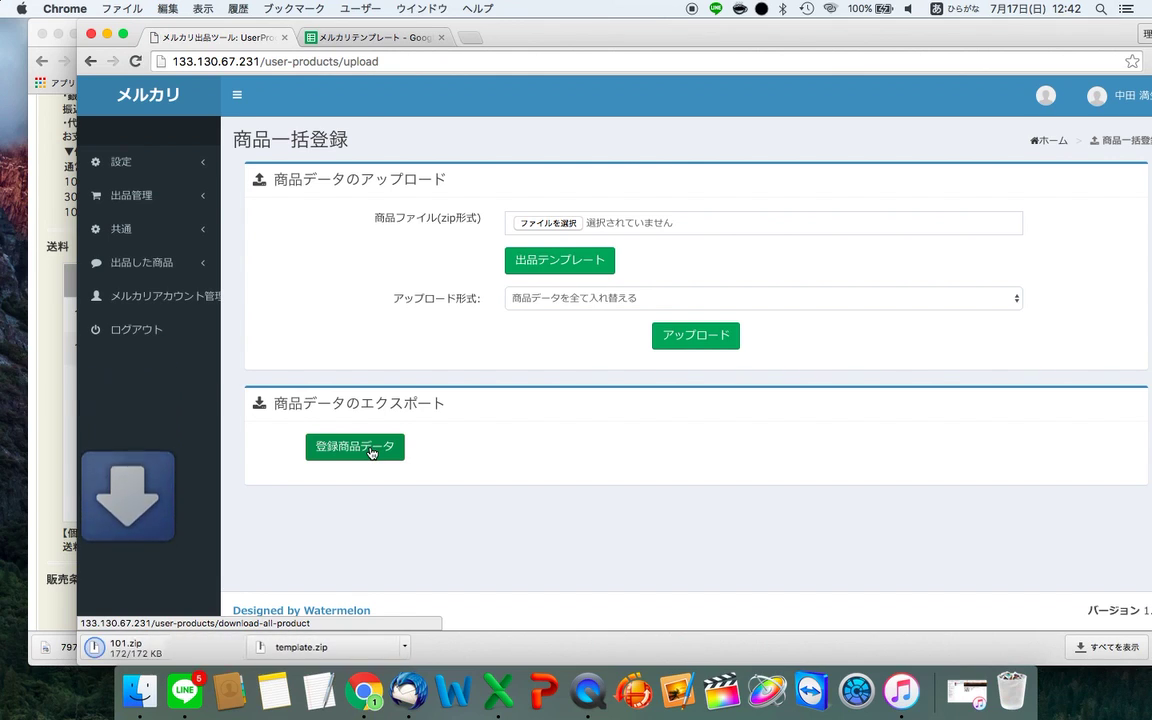
- Move 101.zip from the Finder Downloads folder onto the desktop
alt+click(160, 689)
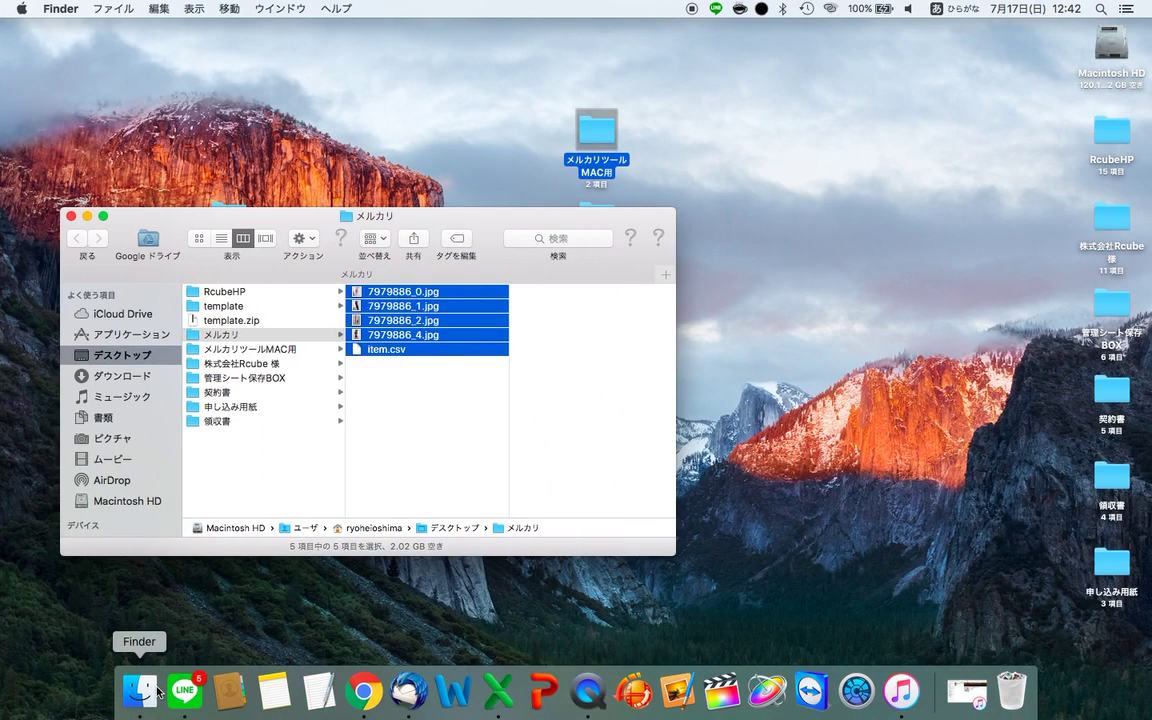
drag(280, 229, 275, 173)
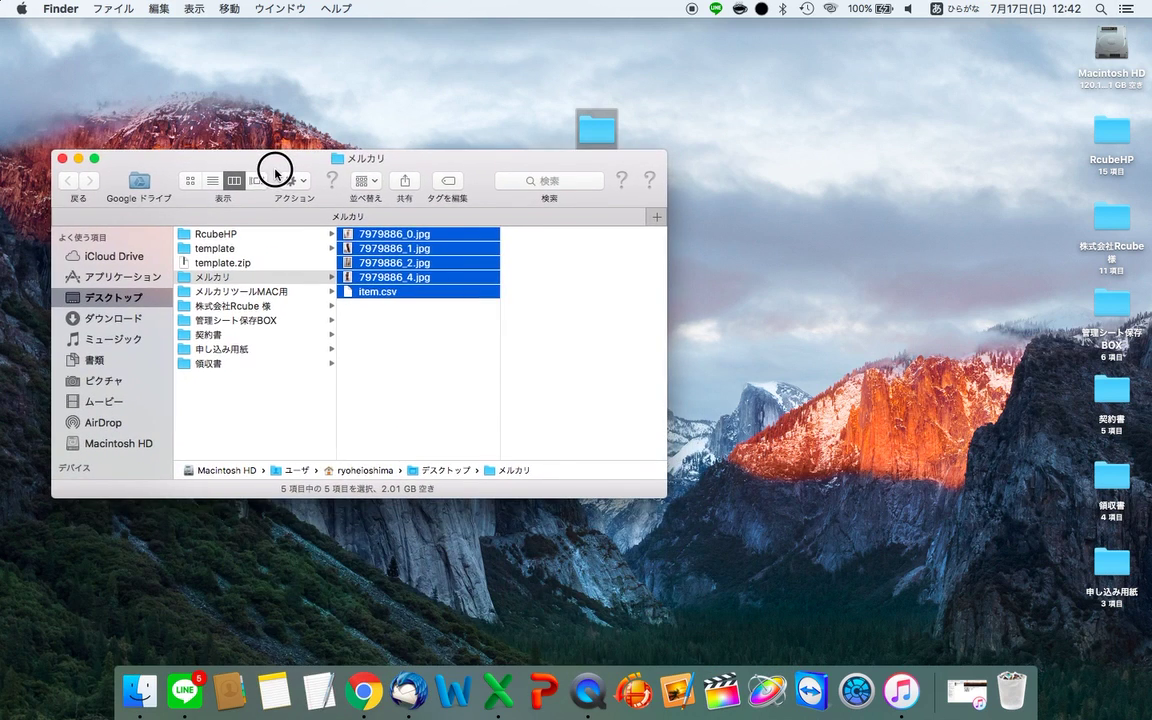
click(113, 317)
drag(240, 256, 724, 160)
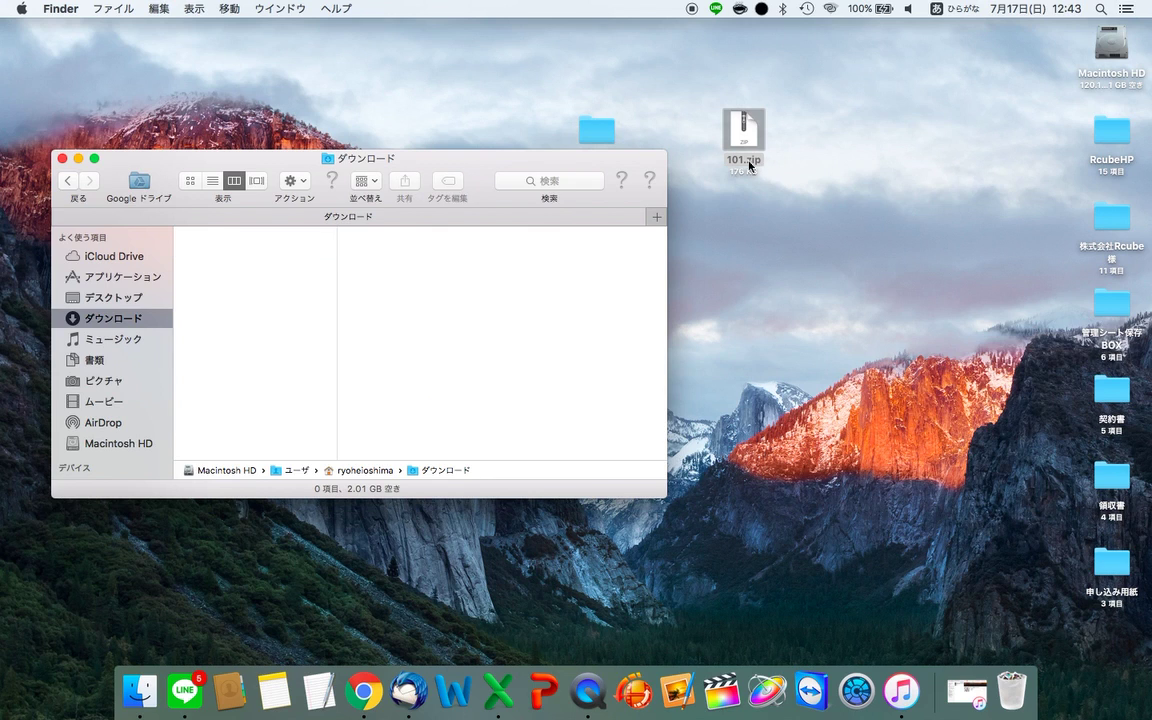
- Extract 101.zip on the desktop and open the resulting 101 folder
click(61, 158)
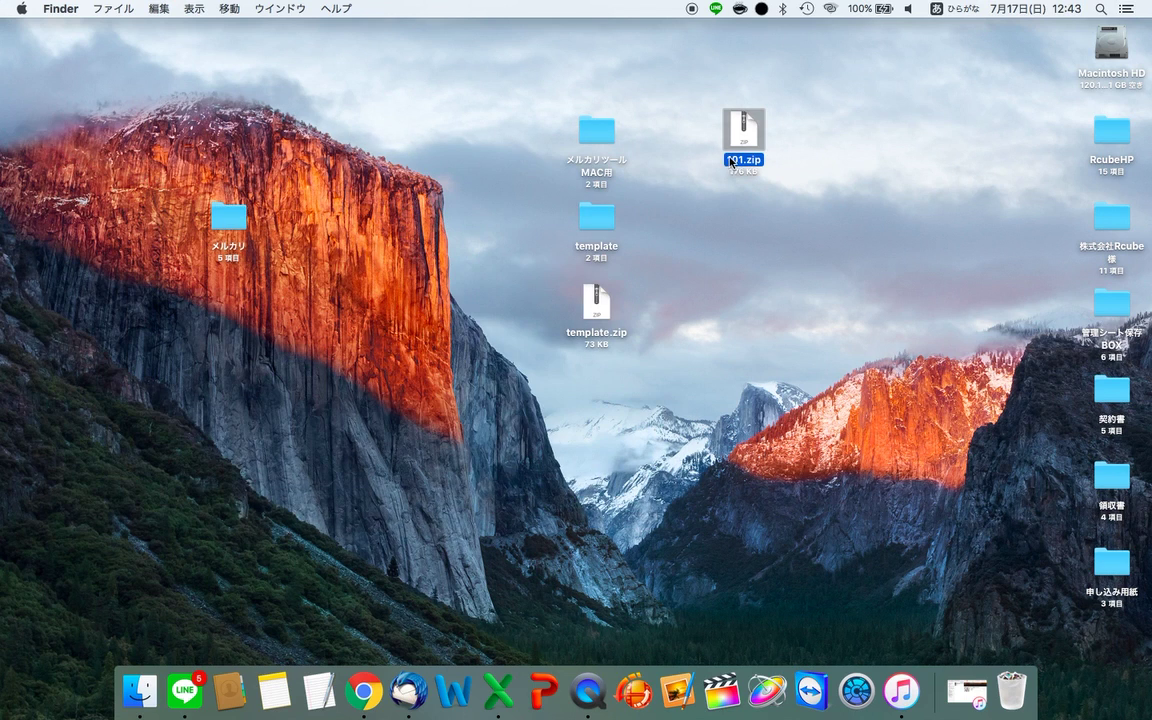
double_click(741, 141)
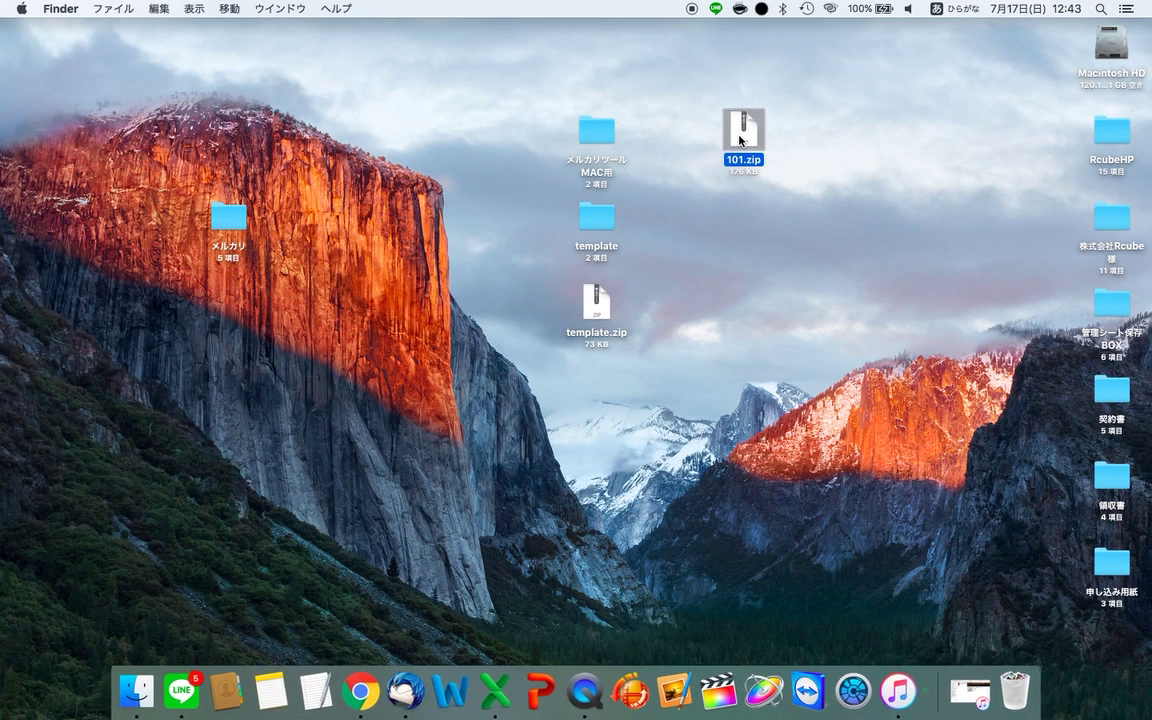
double_click(755, 145)
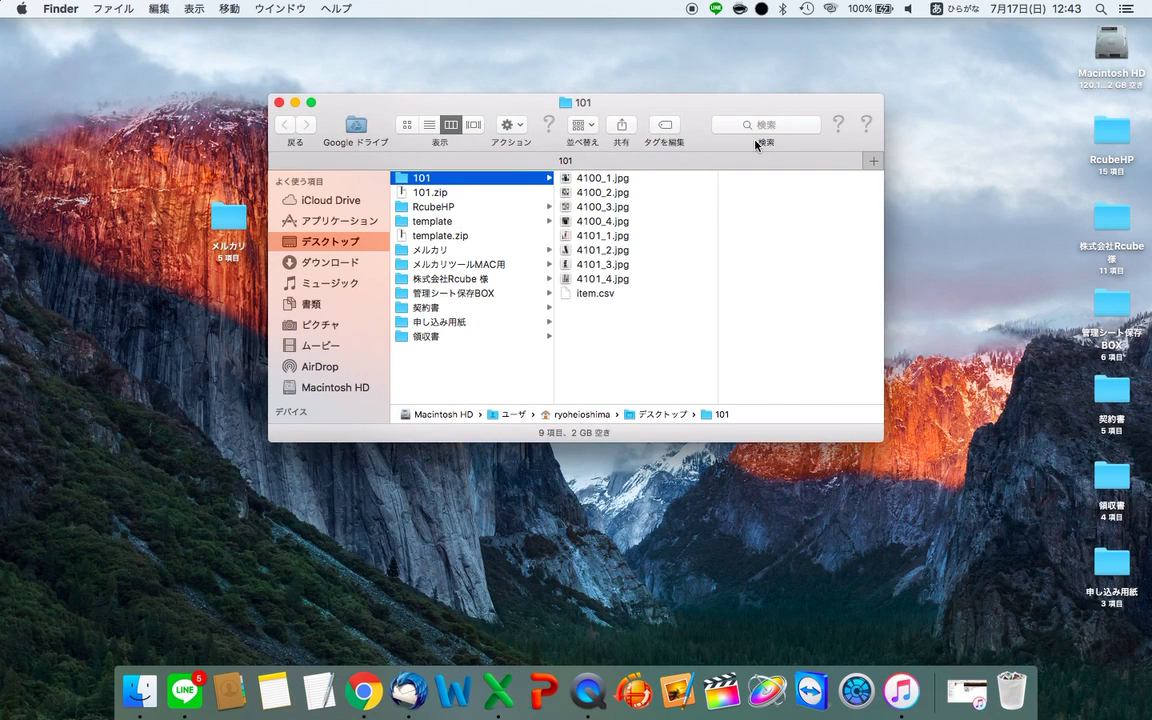
- Preview the extracted product photos 4100/4101 and item.csv in the 101 folder
click(660, 237)
key(Down)
key(Down)
key(Down)
key(Down)
key(Up)
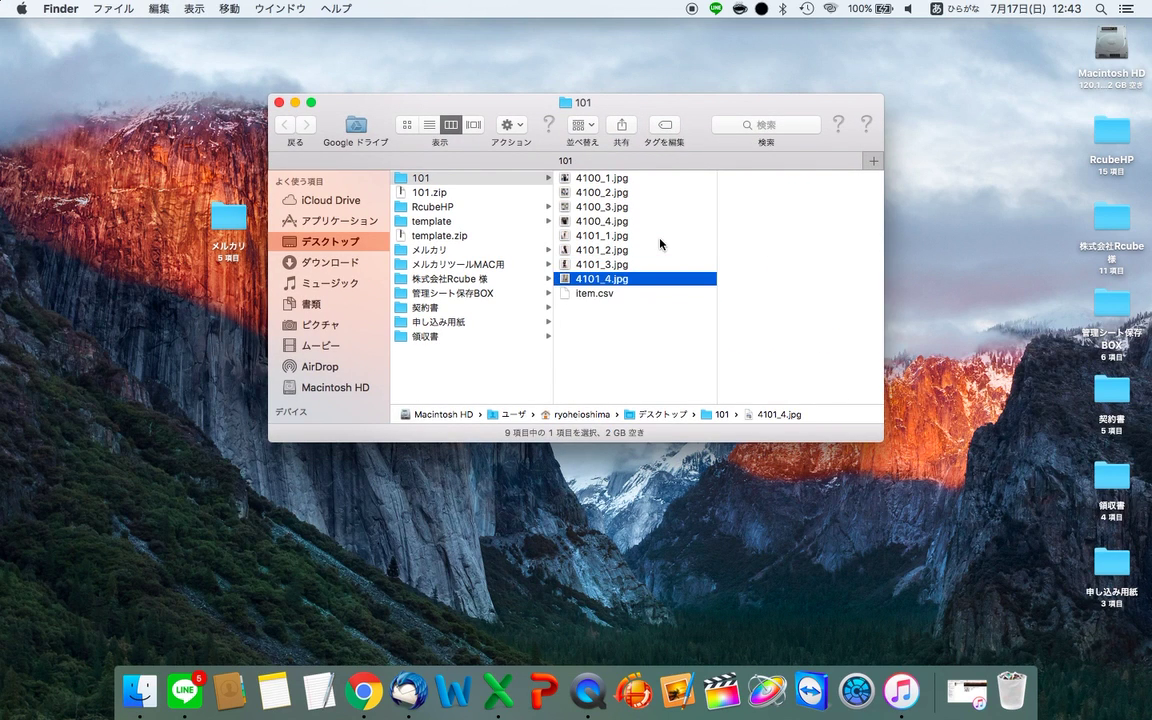
key(Up)
key(Up)
key(Up)
key(Up)
key(Up)
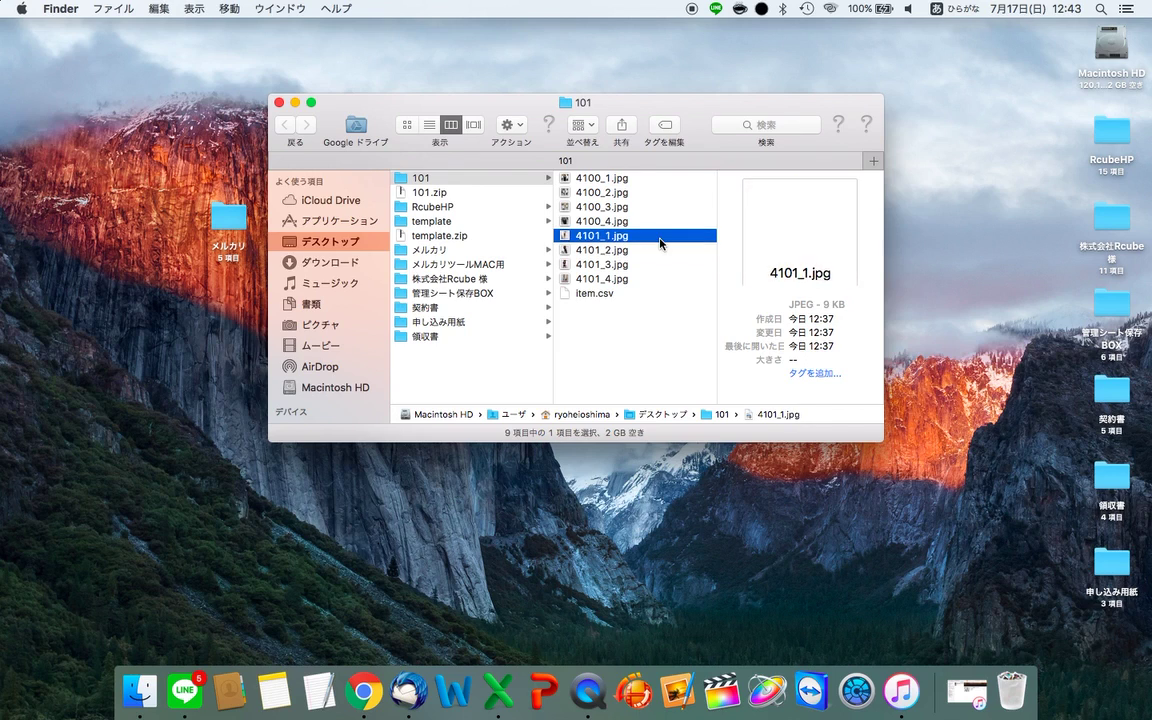
key(Up)
key(Up)
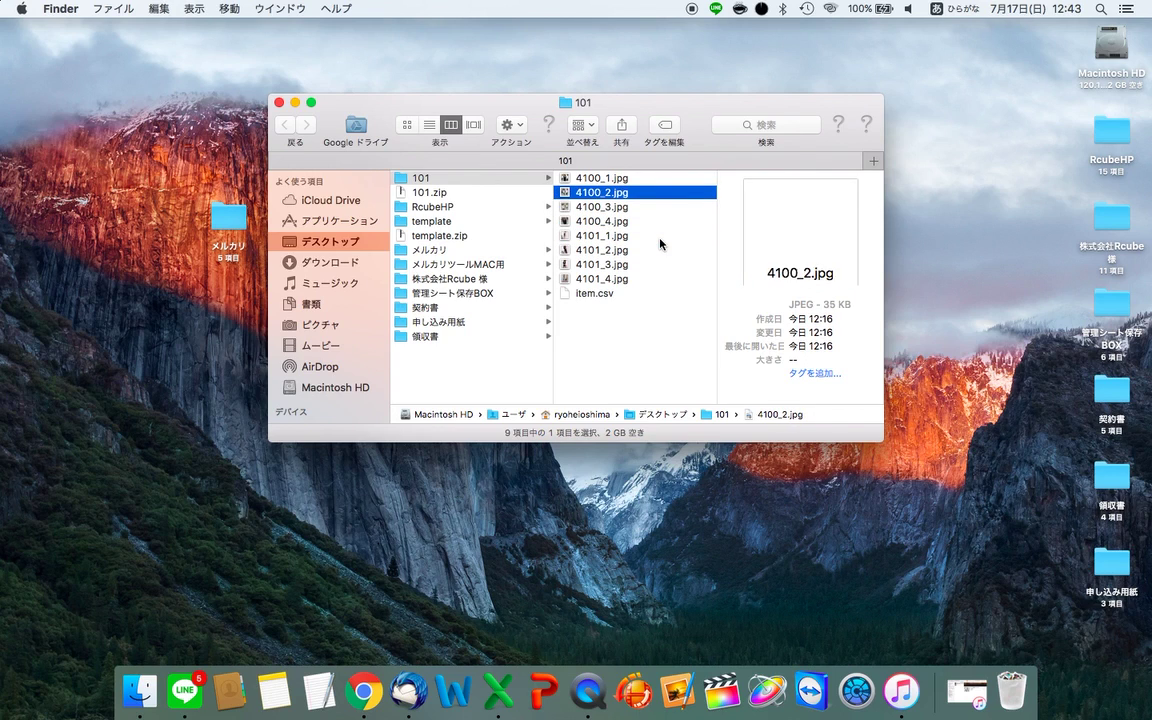
key(Down)
key(Down)
key(Down)
key(Down)
key(Down)
key(Down)
key(Down)
key(Down)
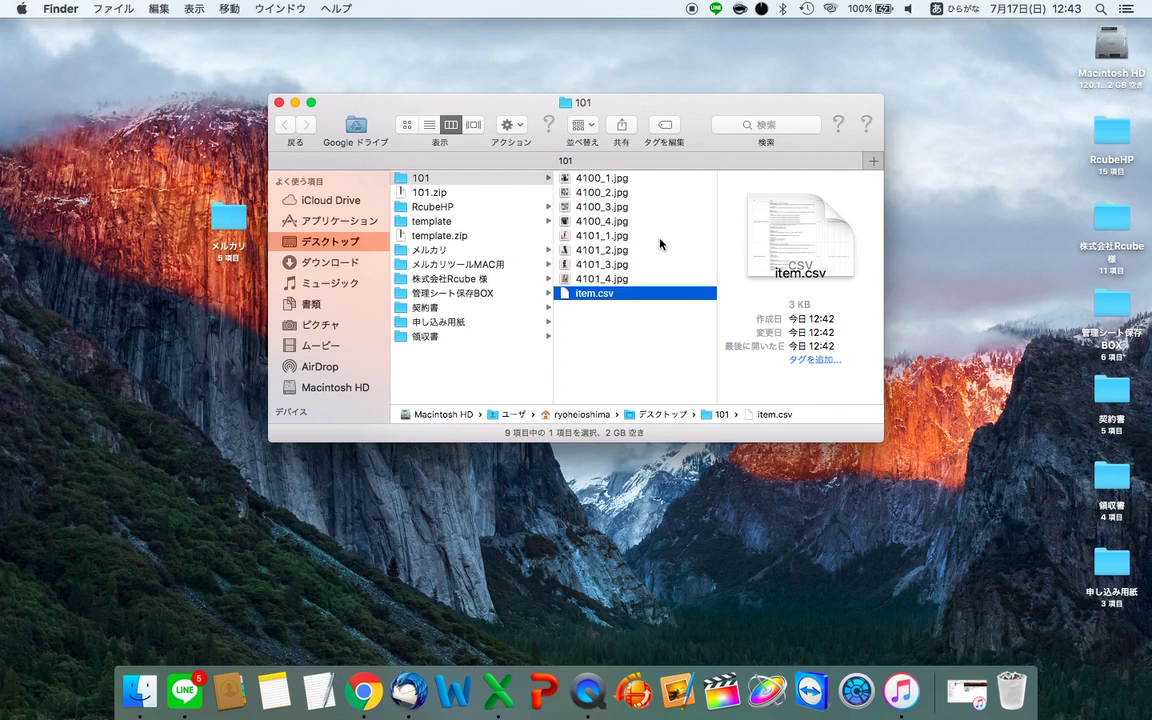
key(Up)
key(Up)
key(Up)
key(Up)
key(Up)
key(Up)
key(Up)
key(Up)
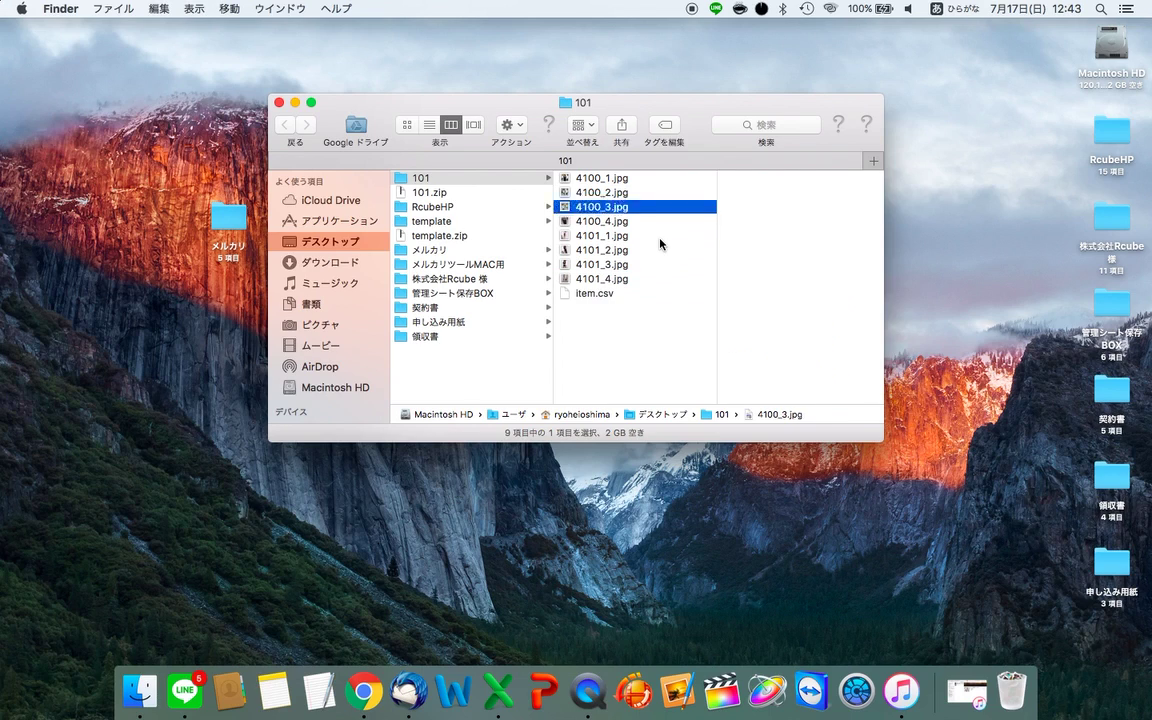
key(Down)
key(Down)
key(Down)
key(Down)
key(Down)
key(Down)
key(Down)
key(Down)
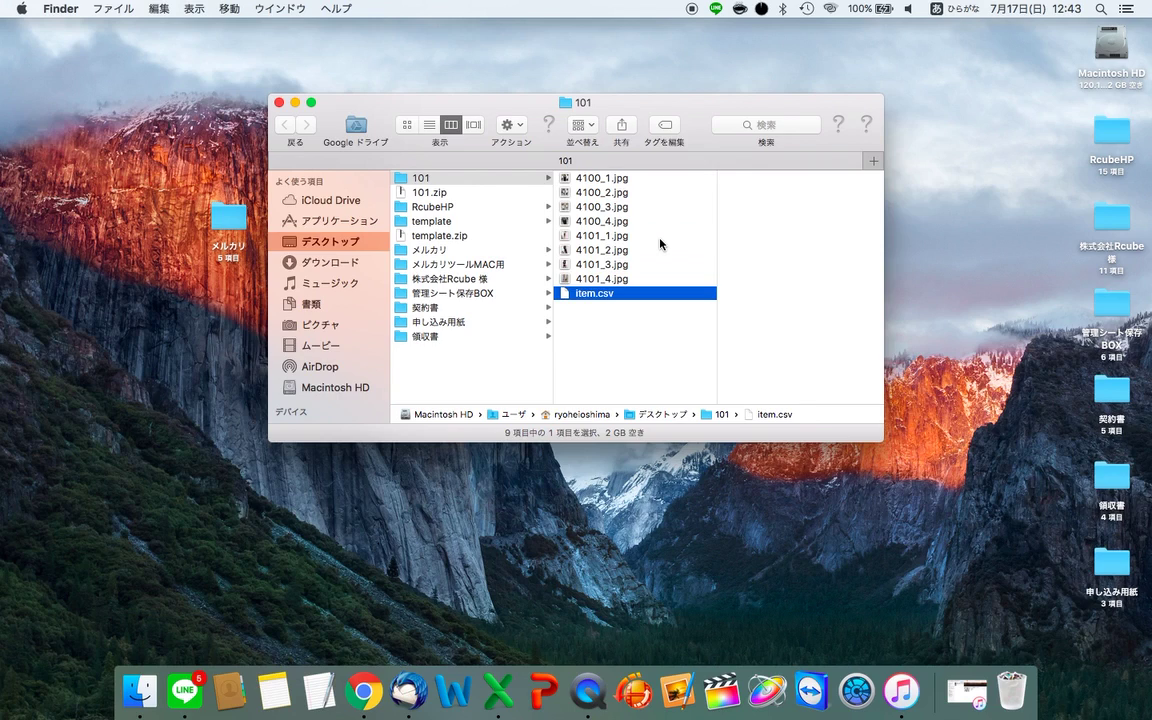